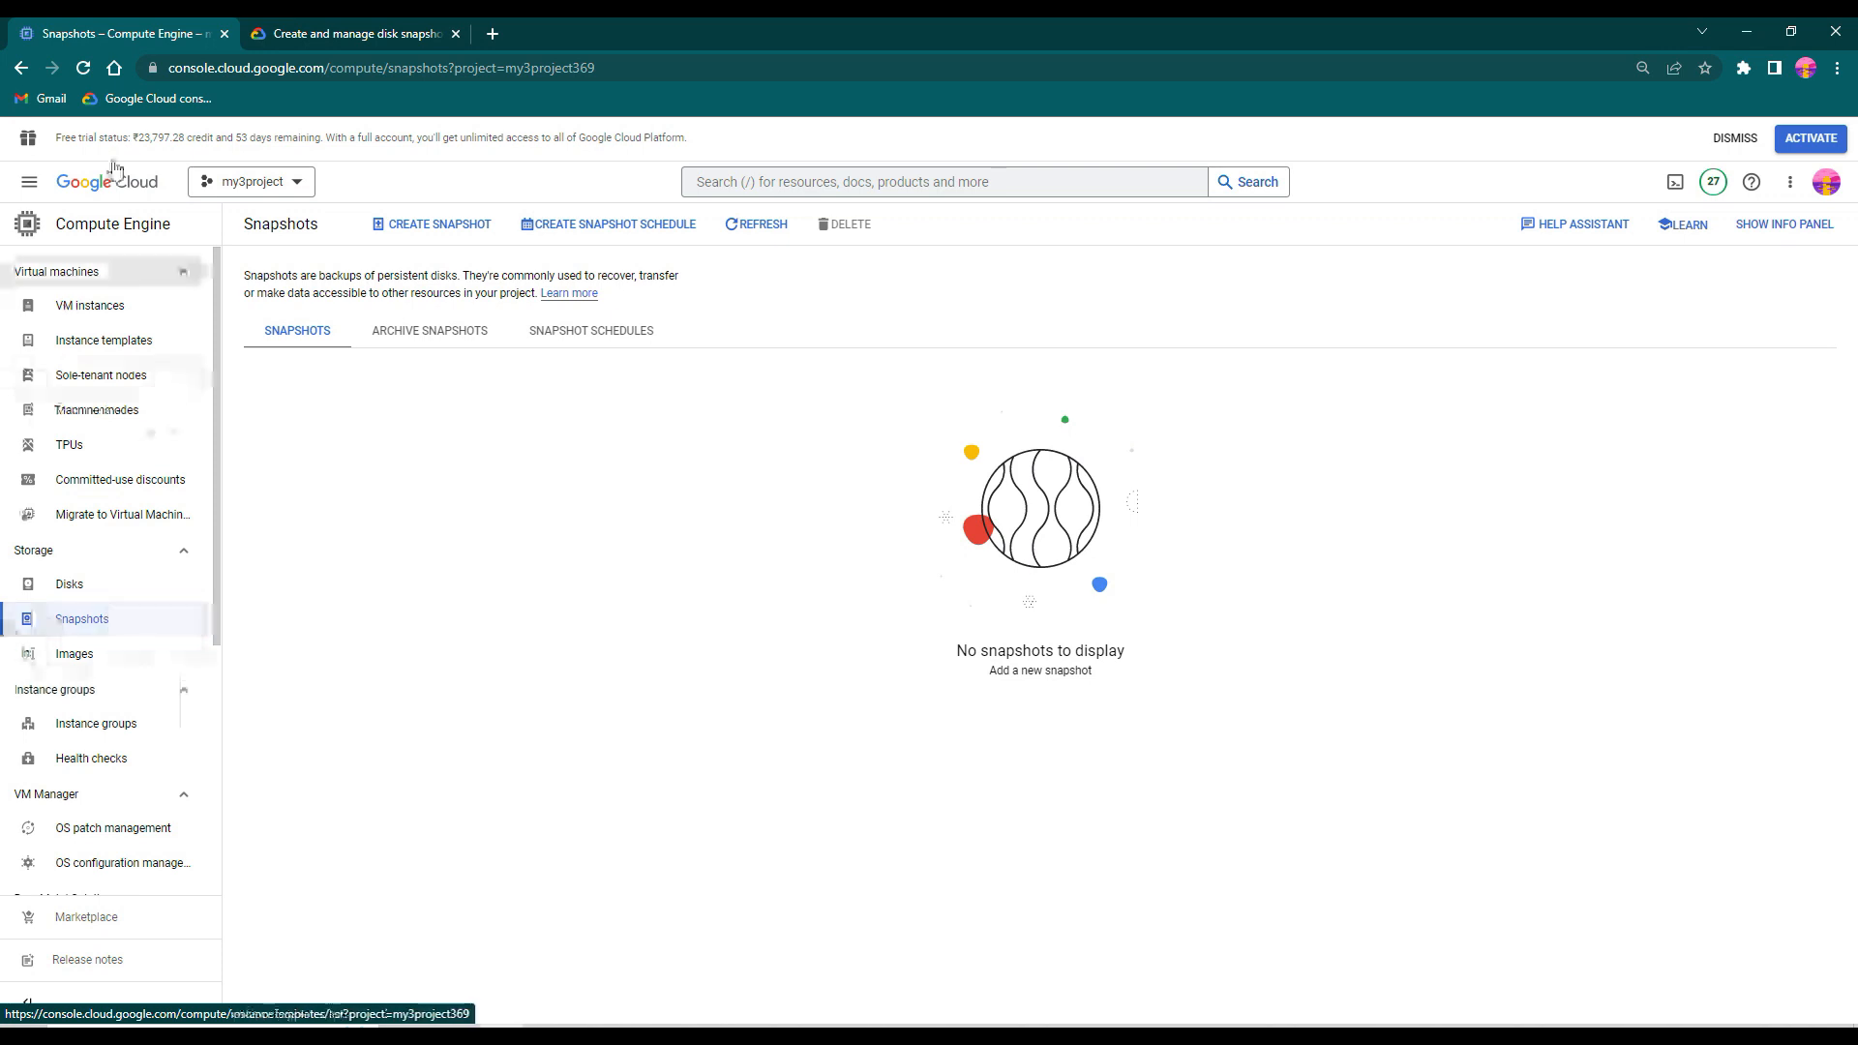
- Open an SSH session to the emea-dev-web01 VM instance and switch to the root shell with sudo -i
left_click_drag(256, 277, 466, 275)
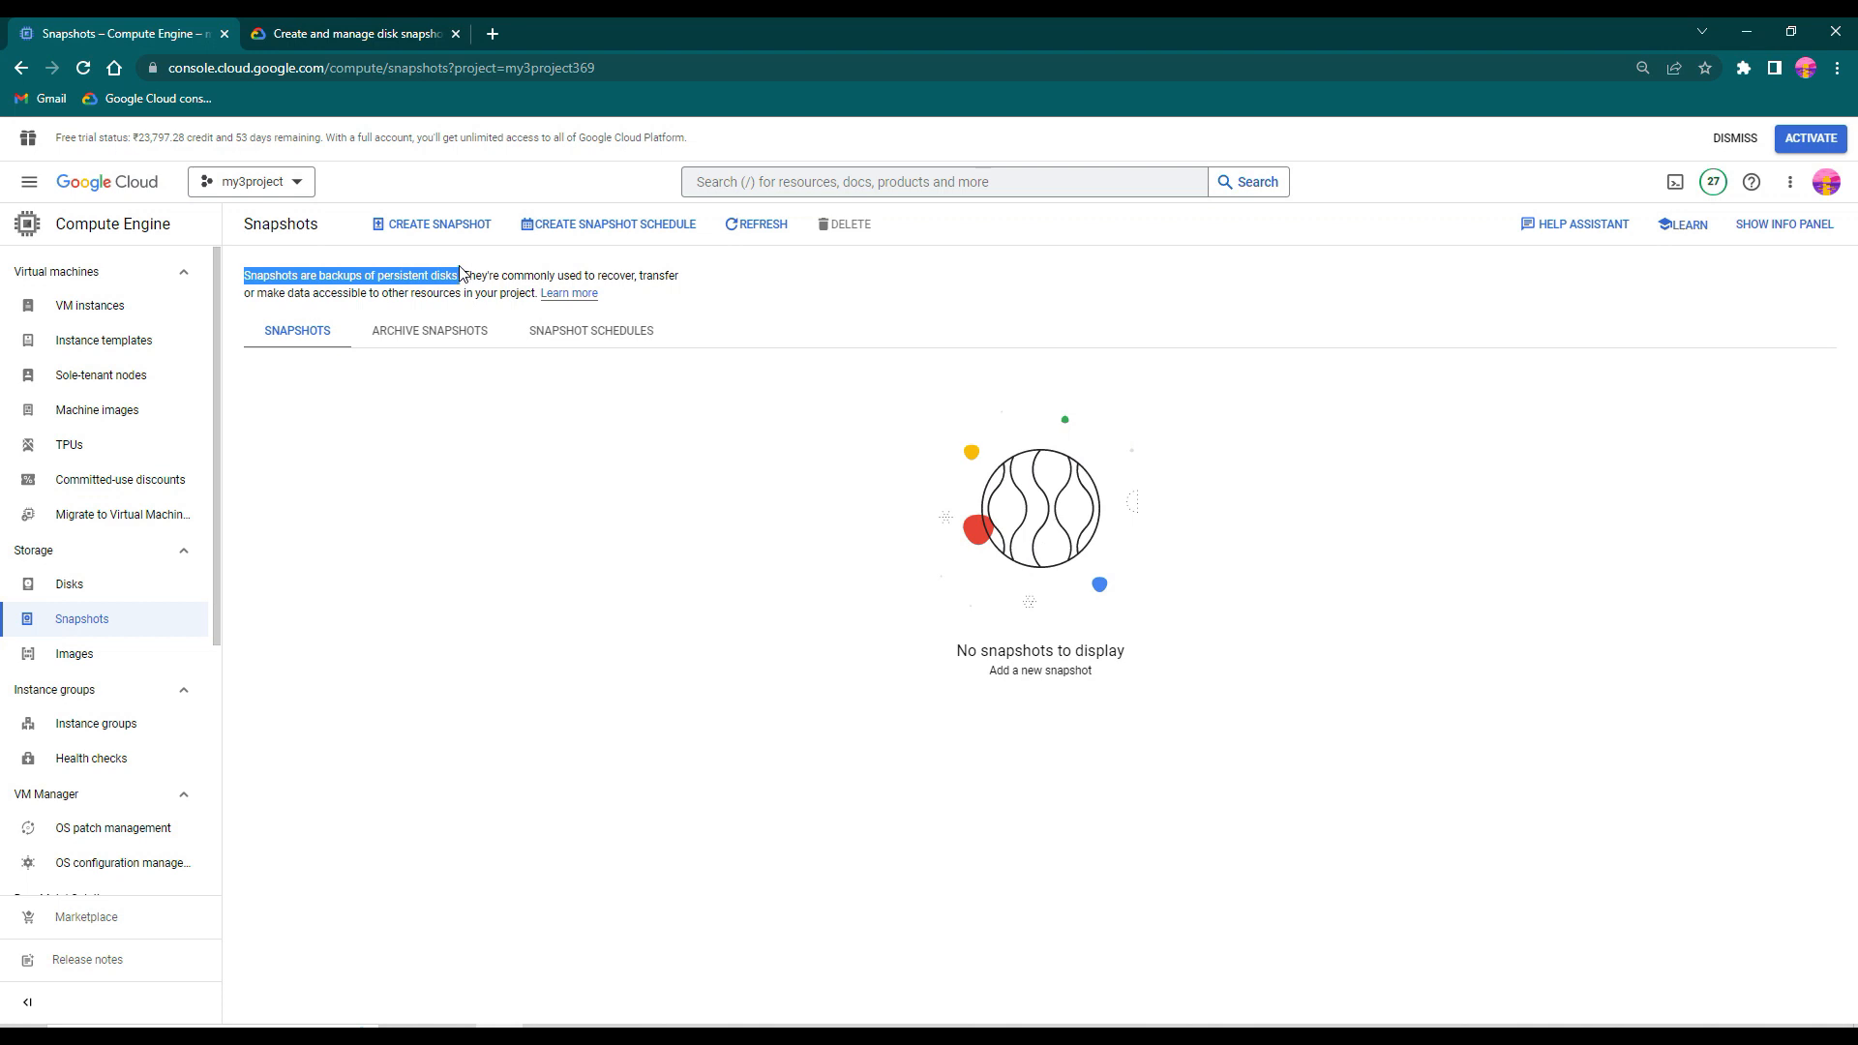
left_click(141, 320)
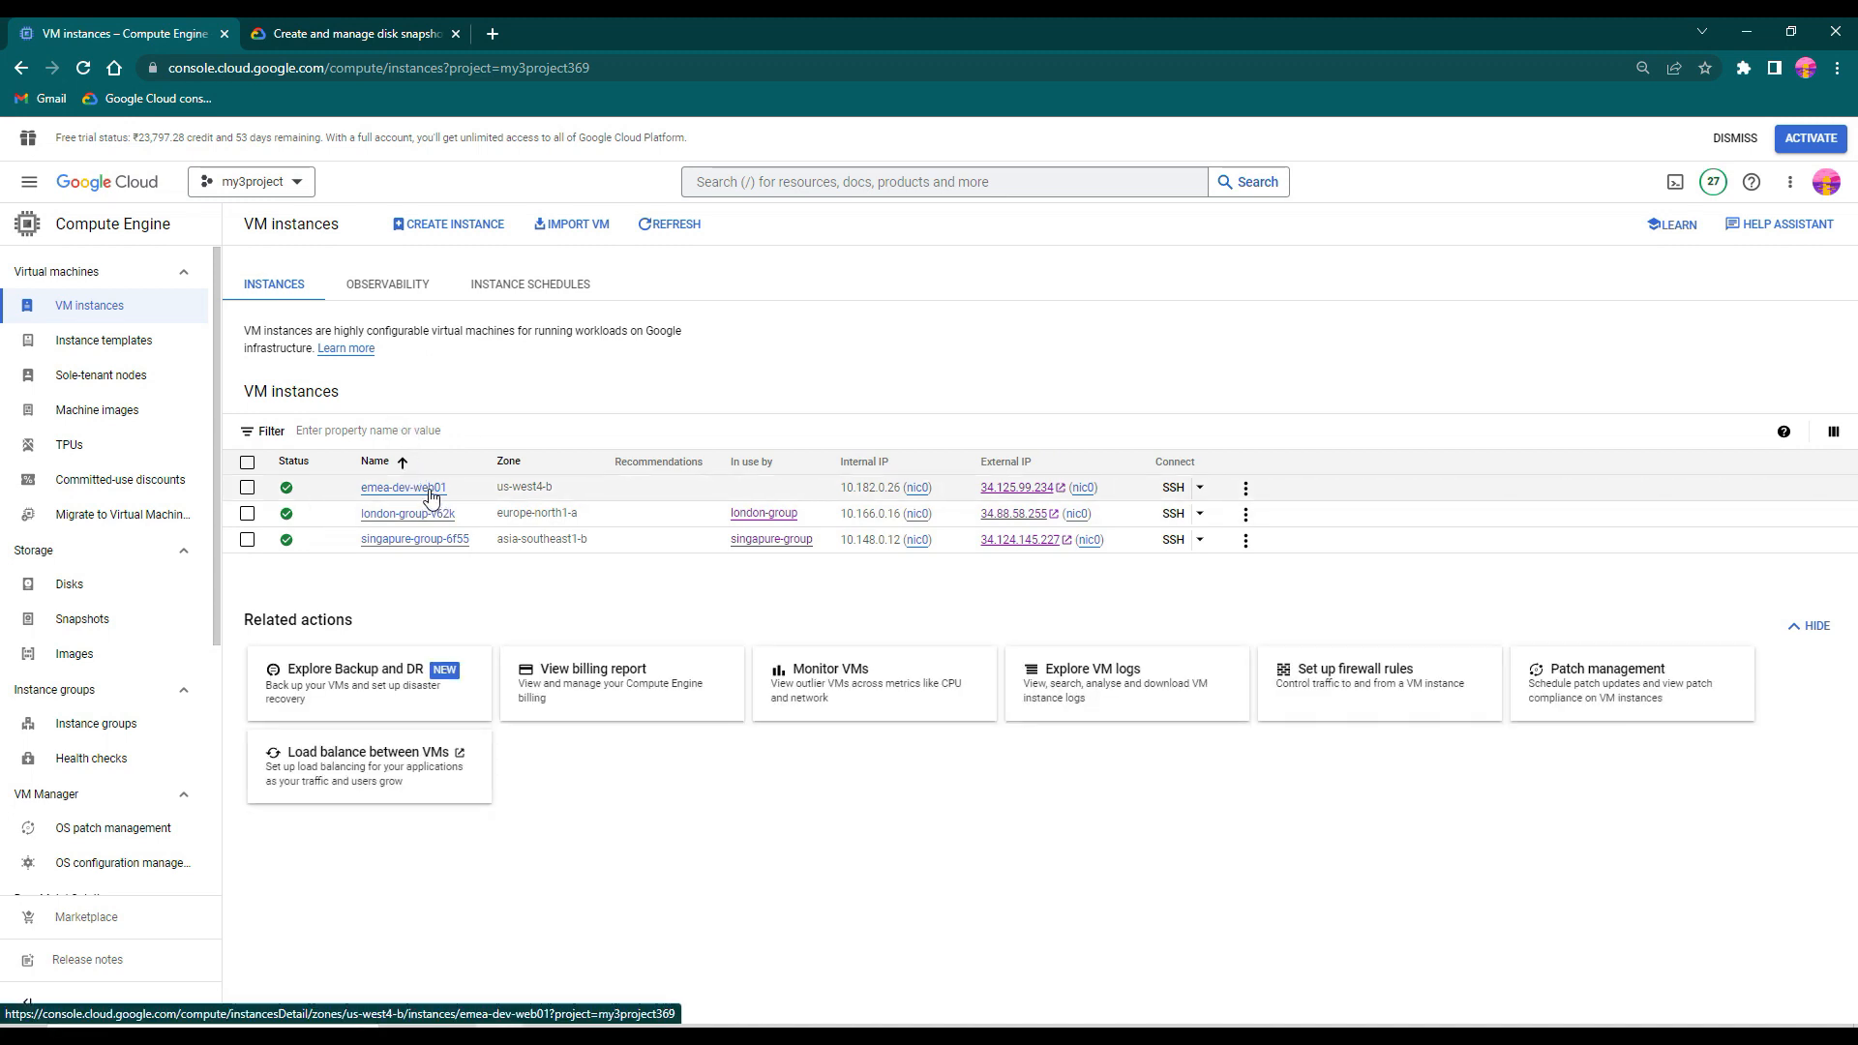
left_click(1174, 489)
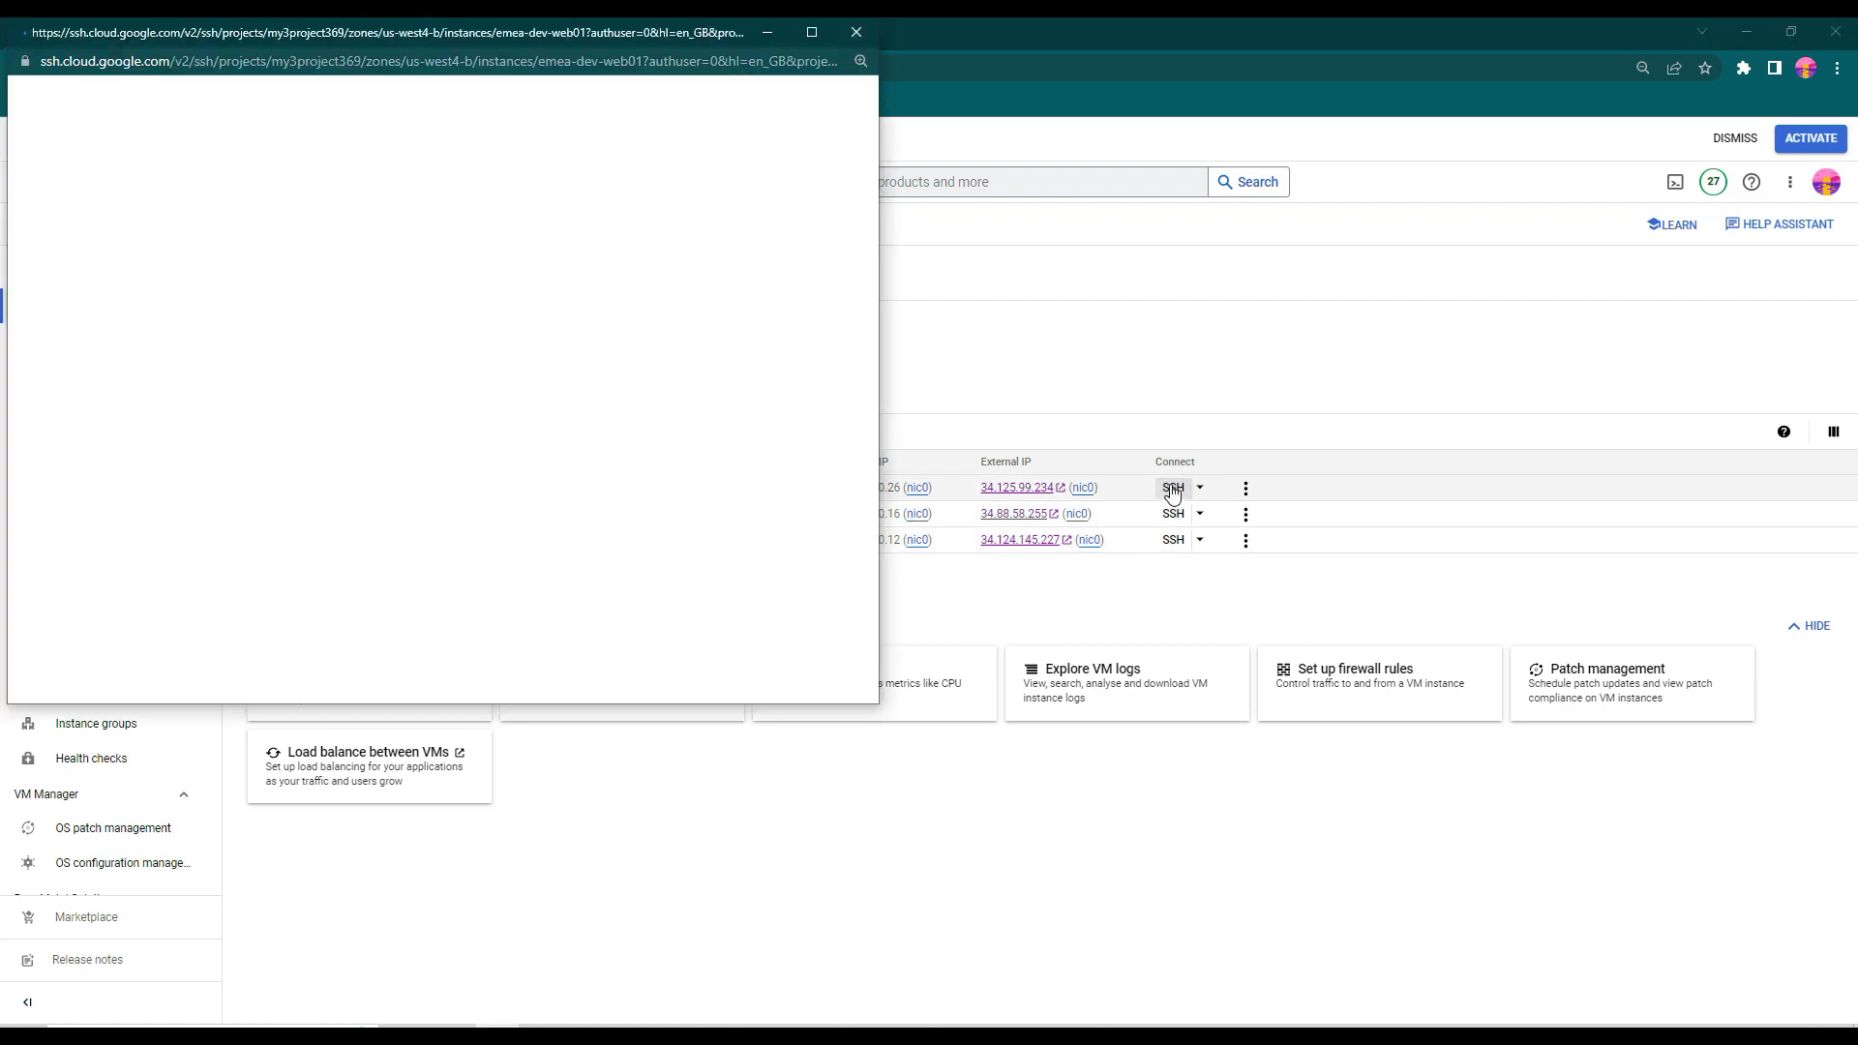
left_click_drag(520, 29, 762, 147)
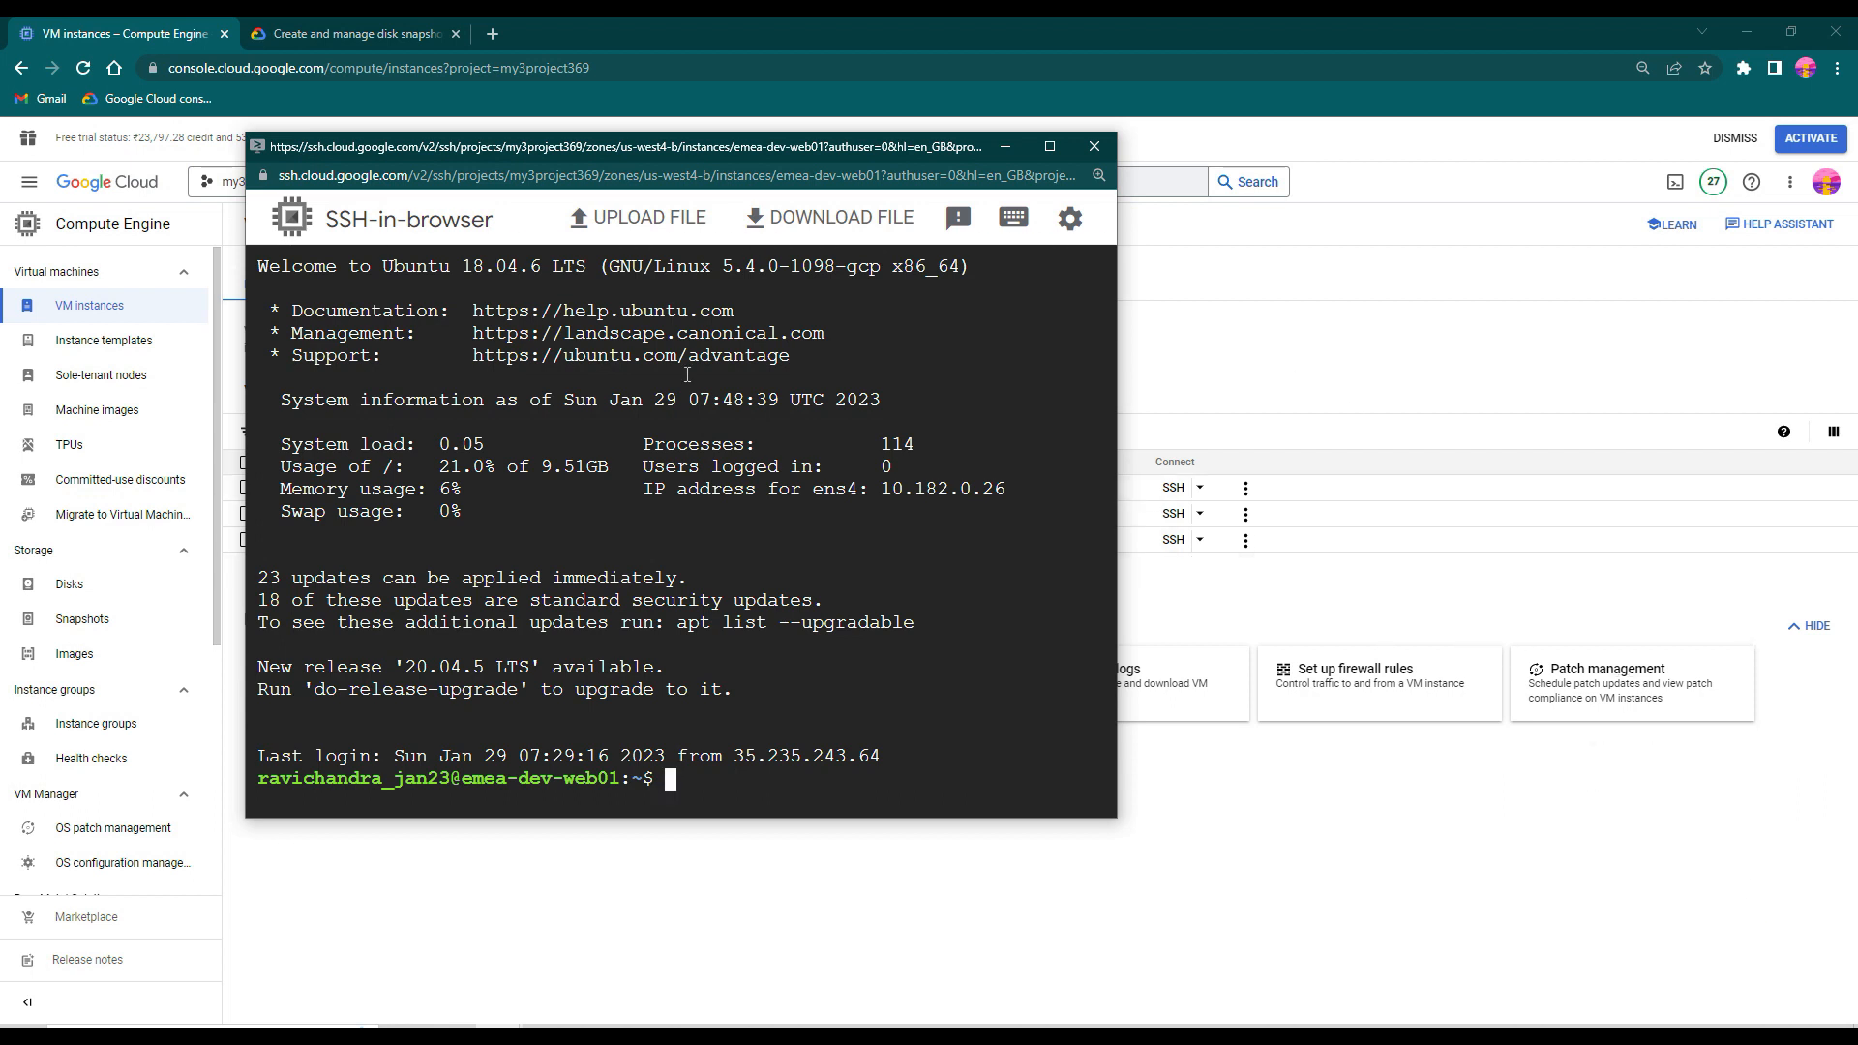
type("sudo -i")
key("Return")
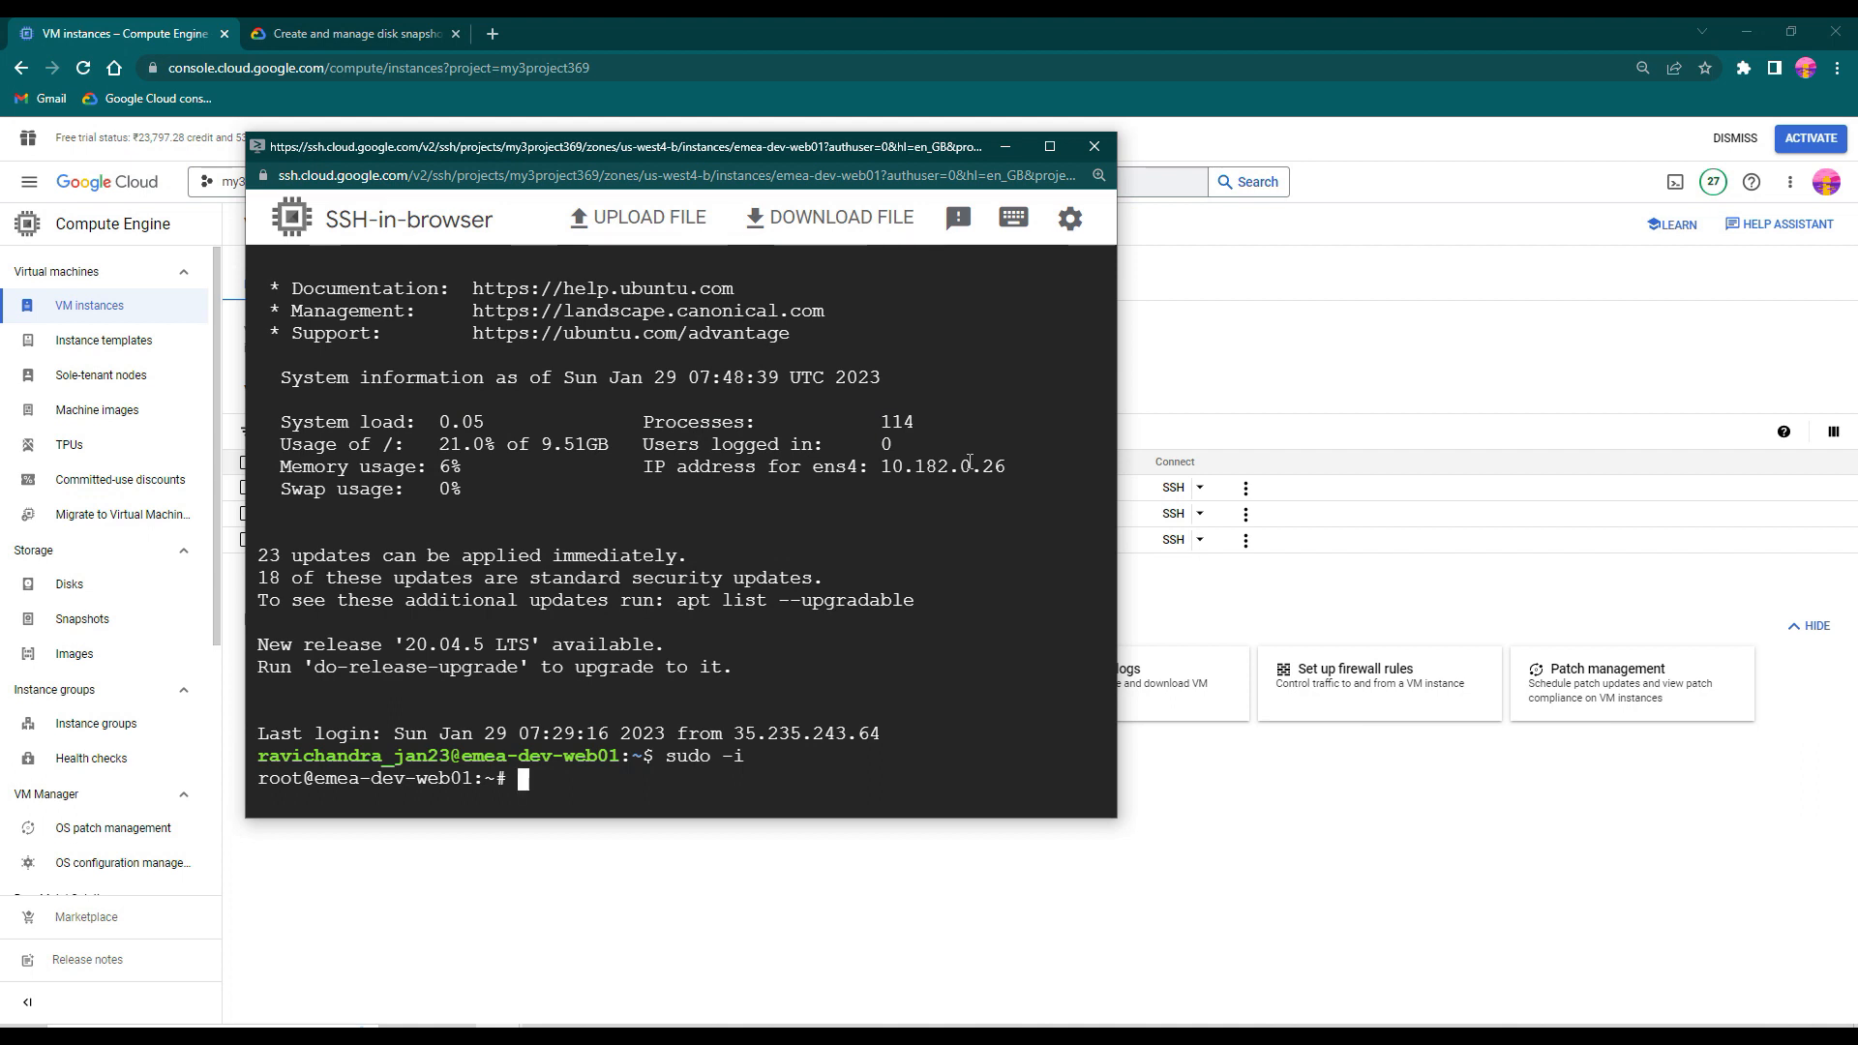
- Create a directory named deploy in root's home and change into it
type("mkdr")
key("BackSpace")
type("ir deploy")
key("Return")
type("cd de")
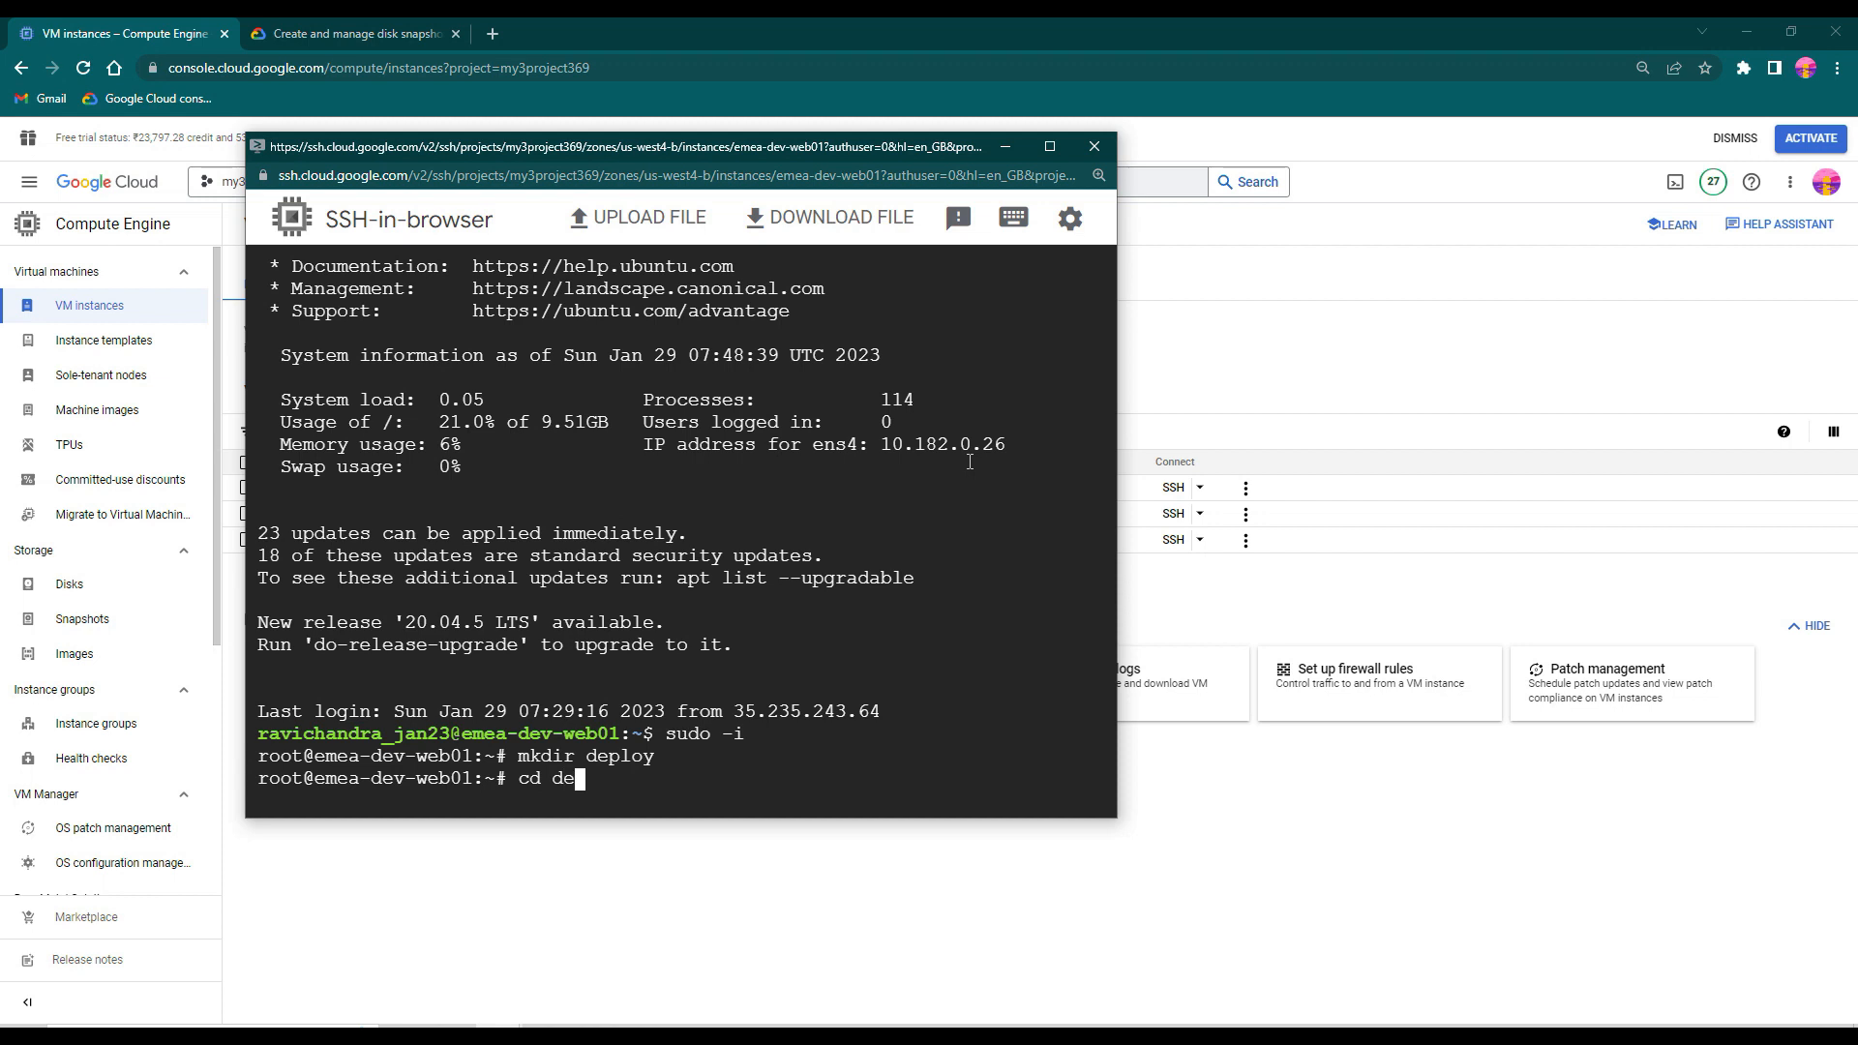
key("Tab")
key("Return")
- Create empty files t1, t2 and t3 in the deploy directory and list its contents with ls -lrt
type("touch t1 t2 t3")
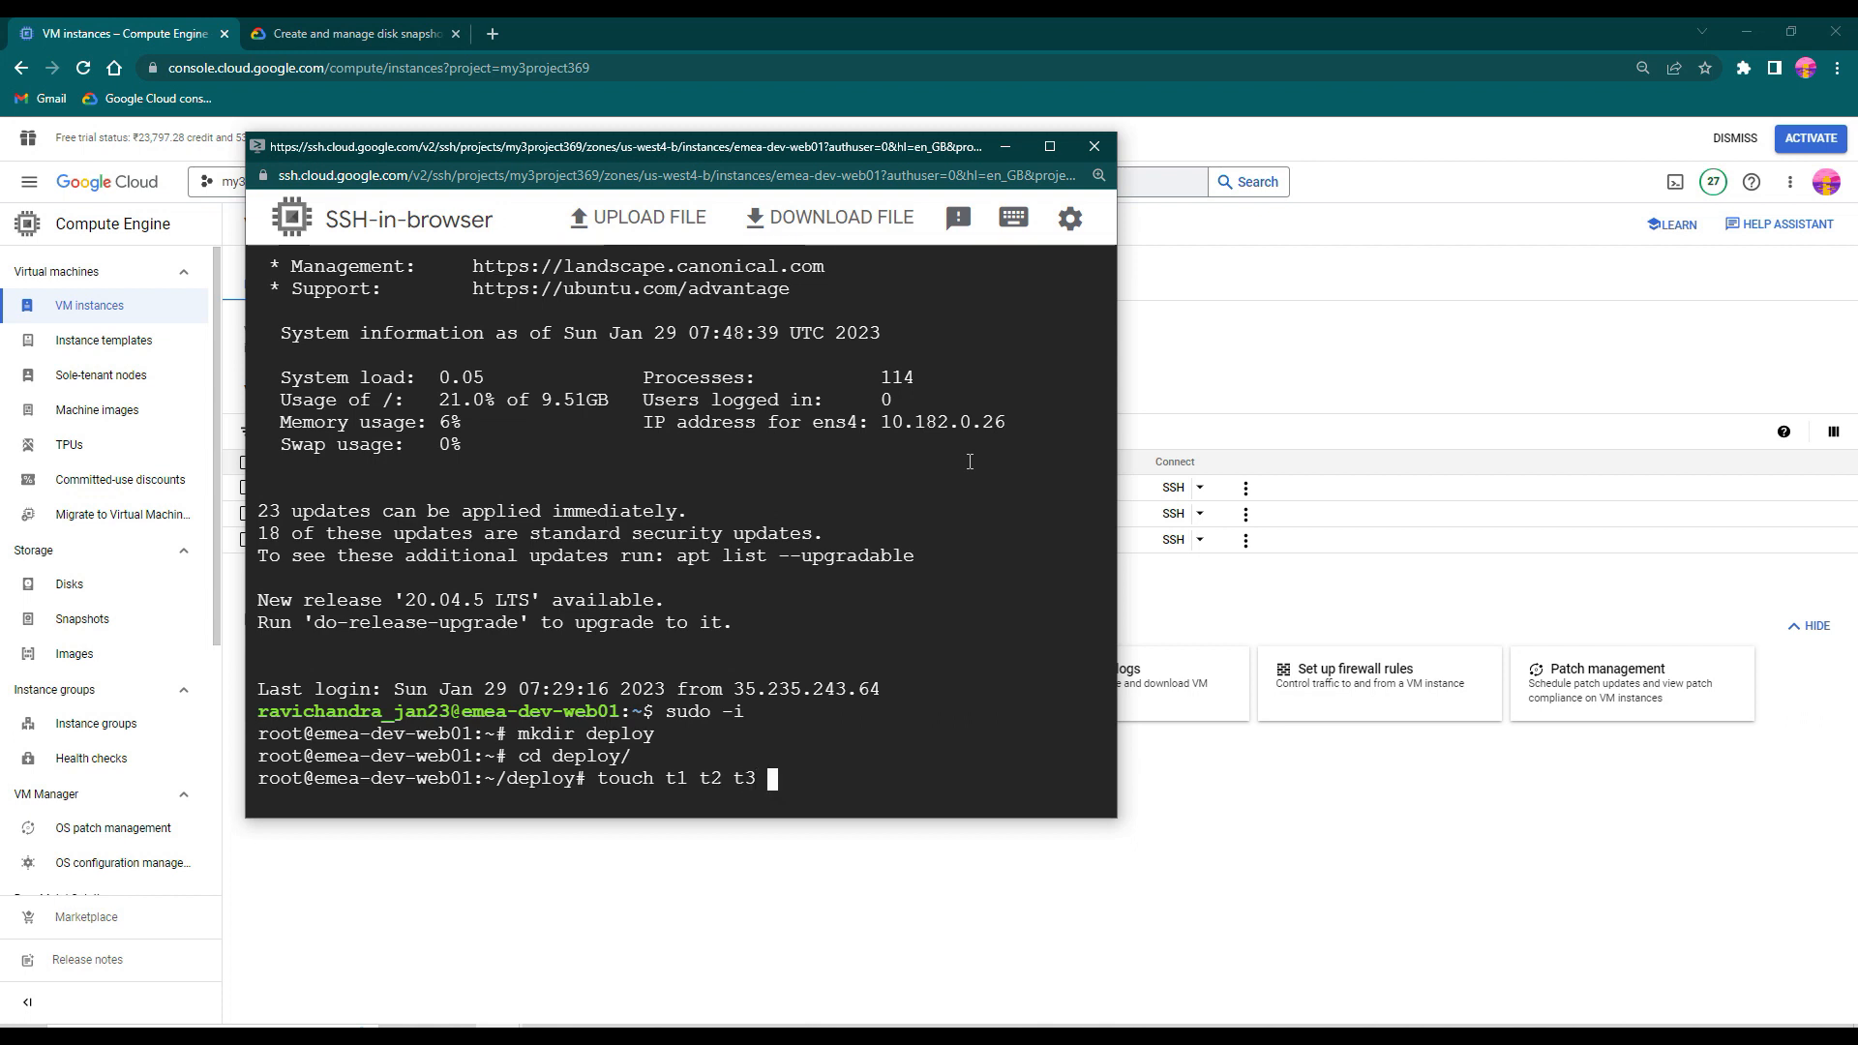
key("Return")
type("ls -lrt")
key("Return")
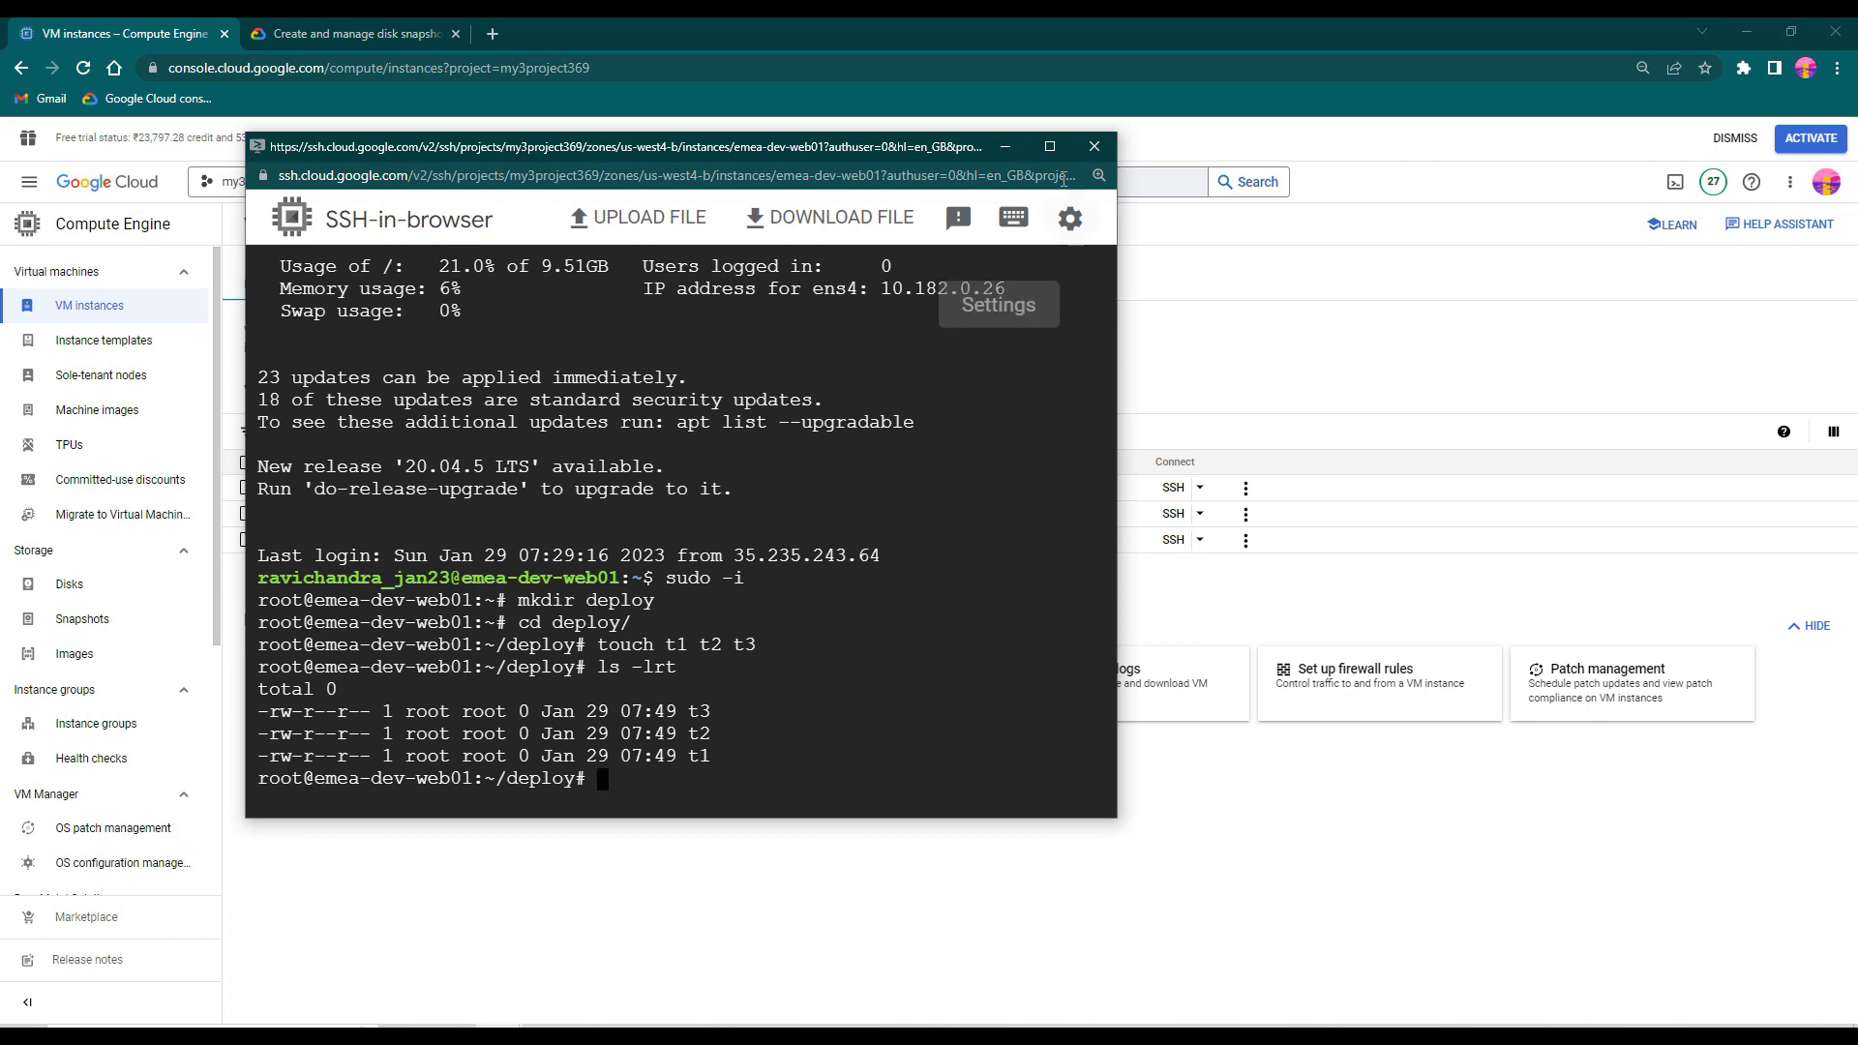
left_click(1006, 147)
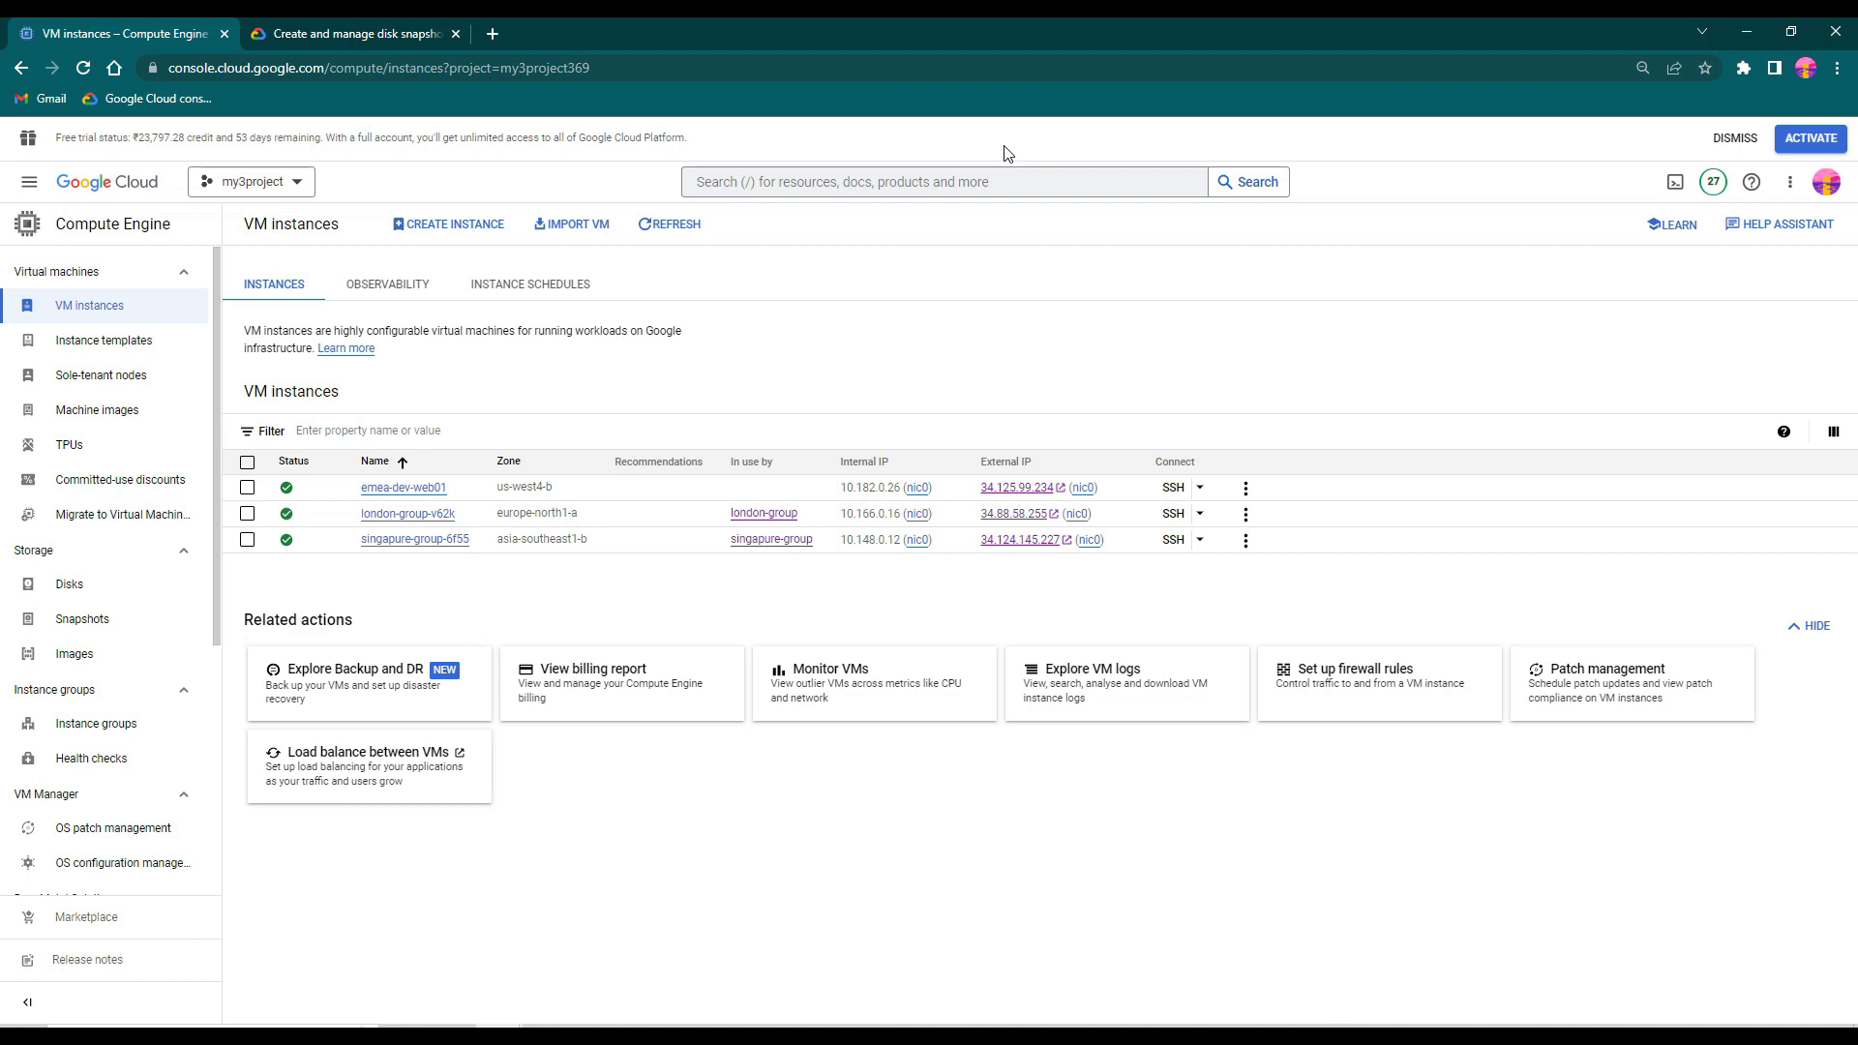
- Start a new disk snapshot and name it emea-dev-web01-snap1, taking the base name from the VM instance list
left_click(87, 631)
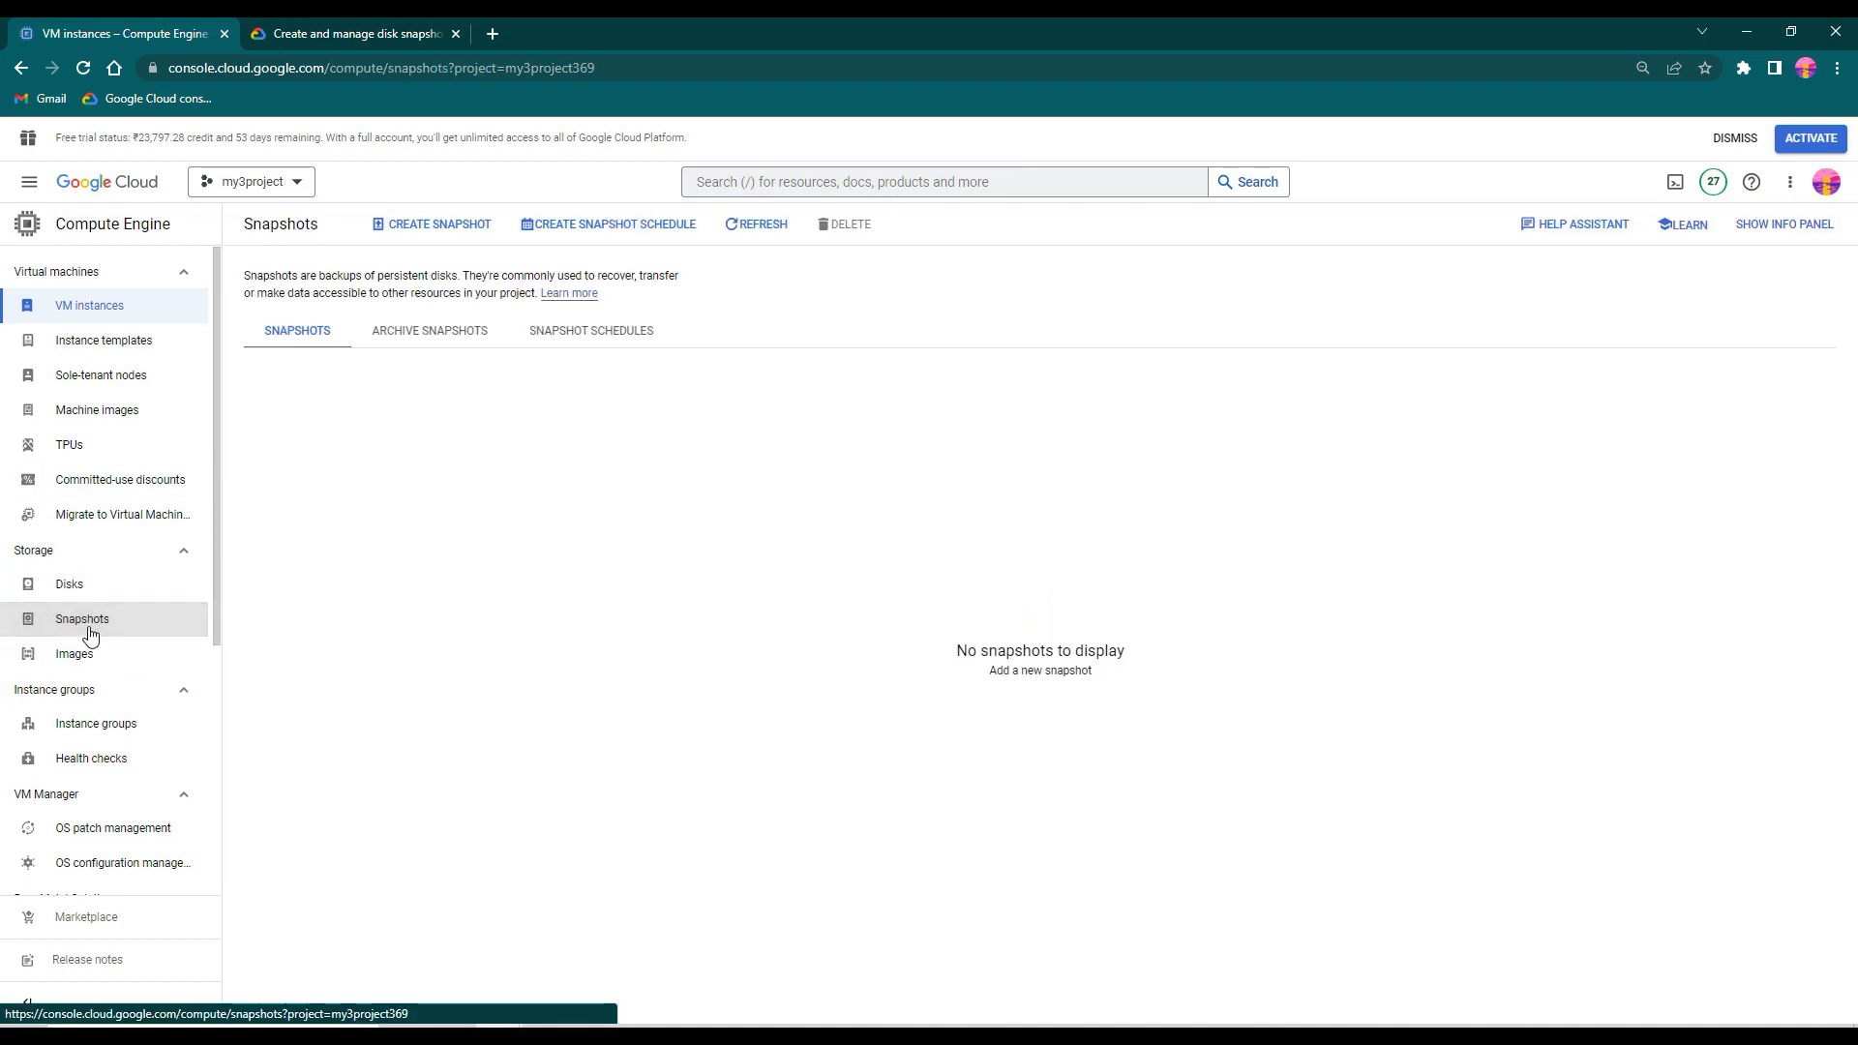
left_click(437, 227)
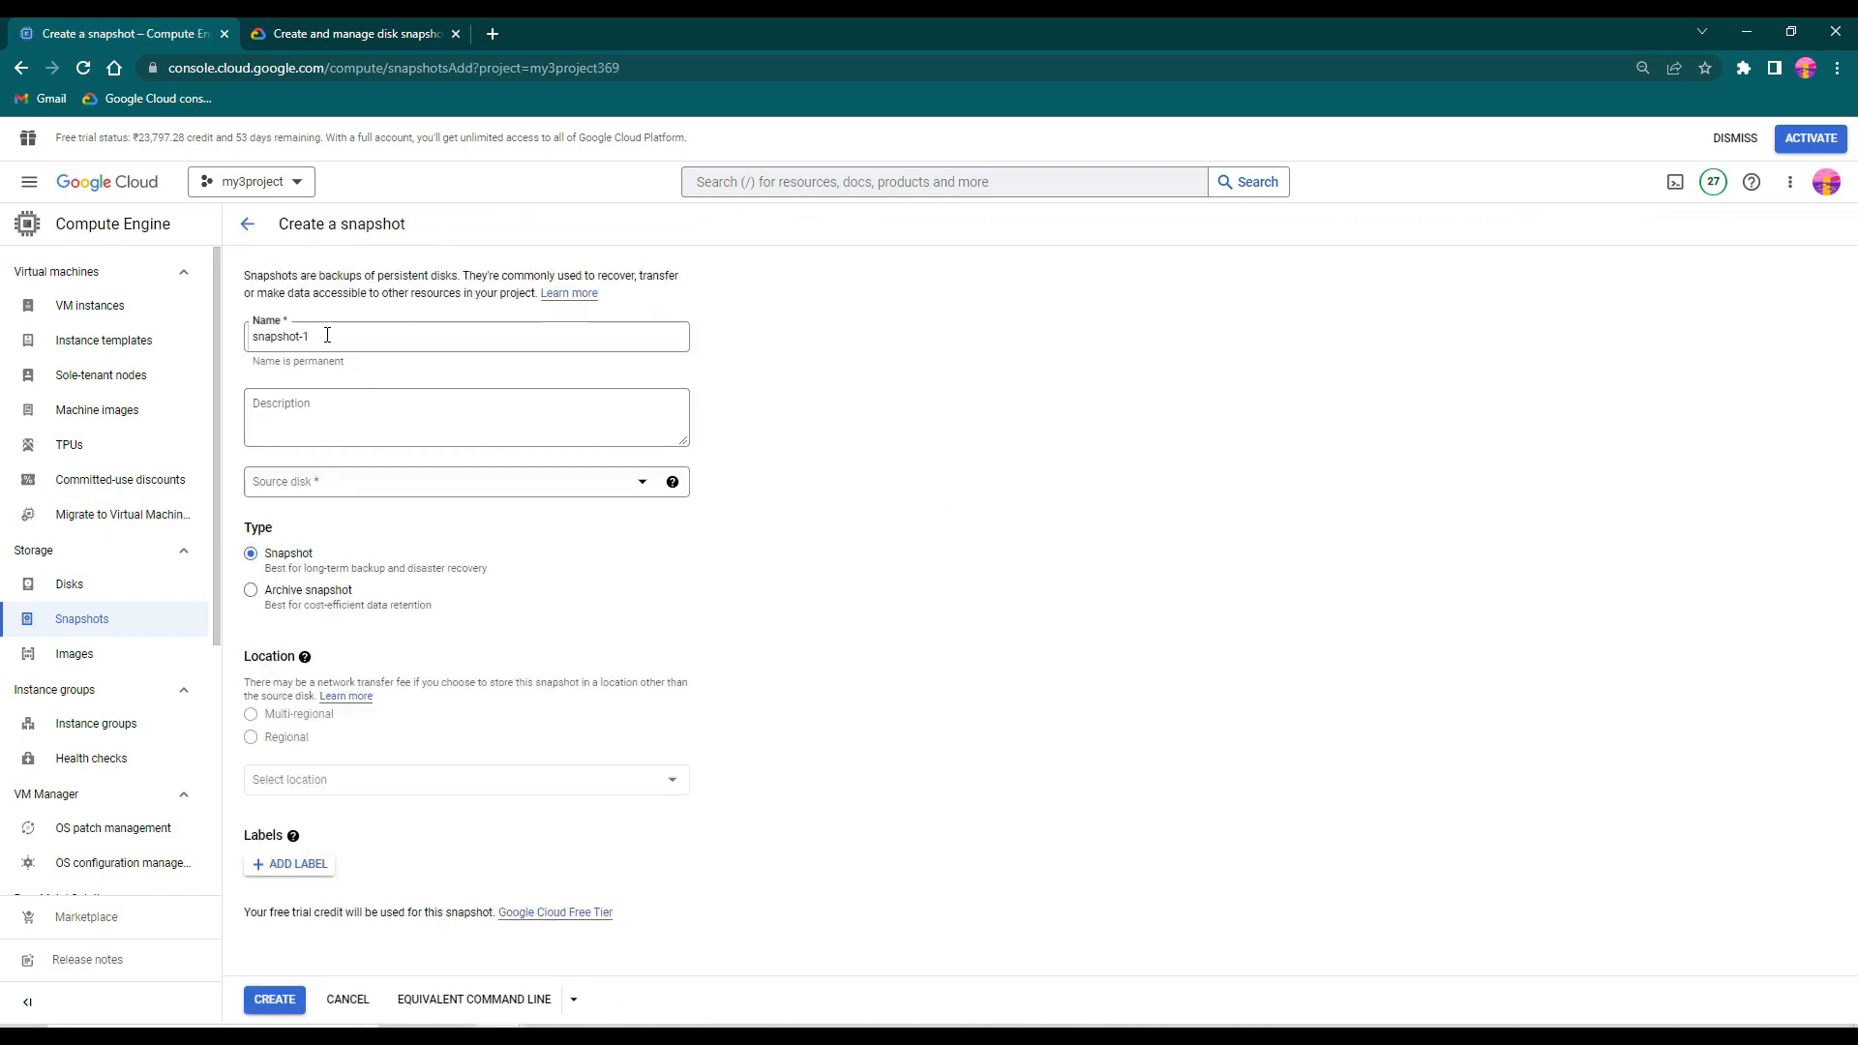
left_click(136, 305)
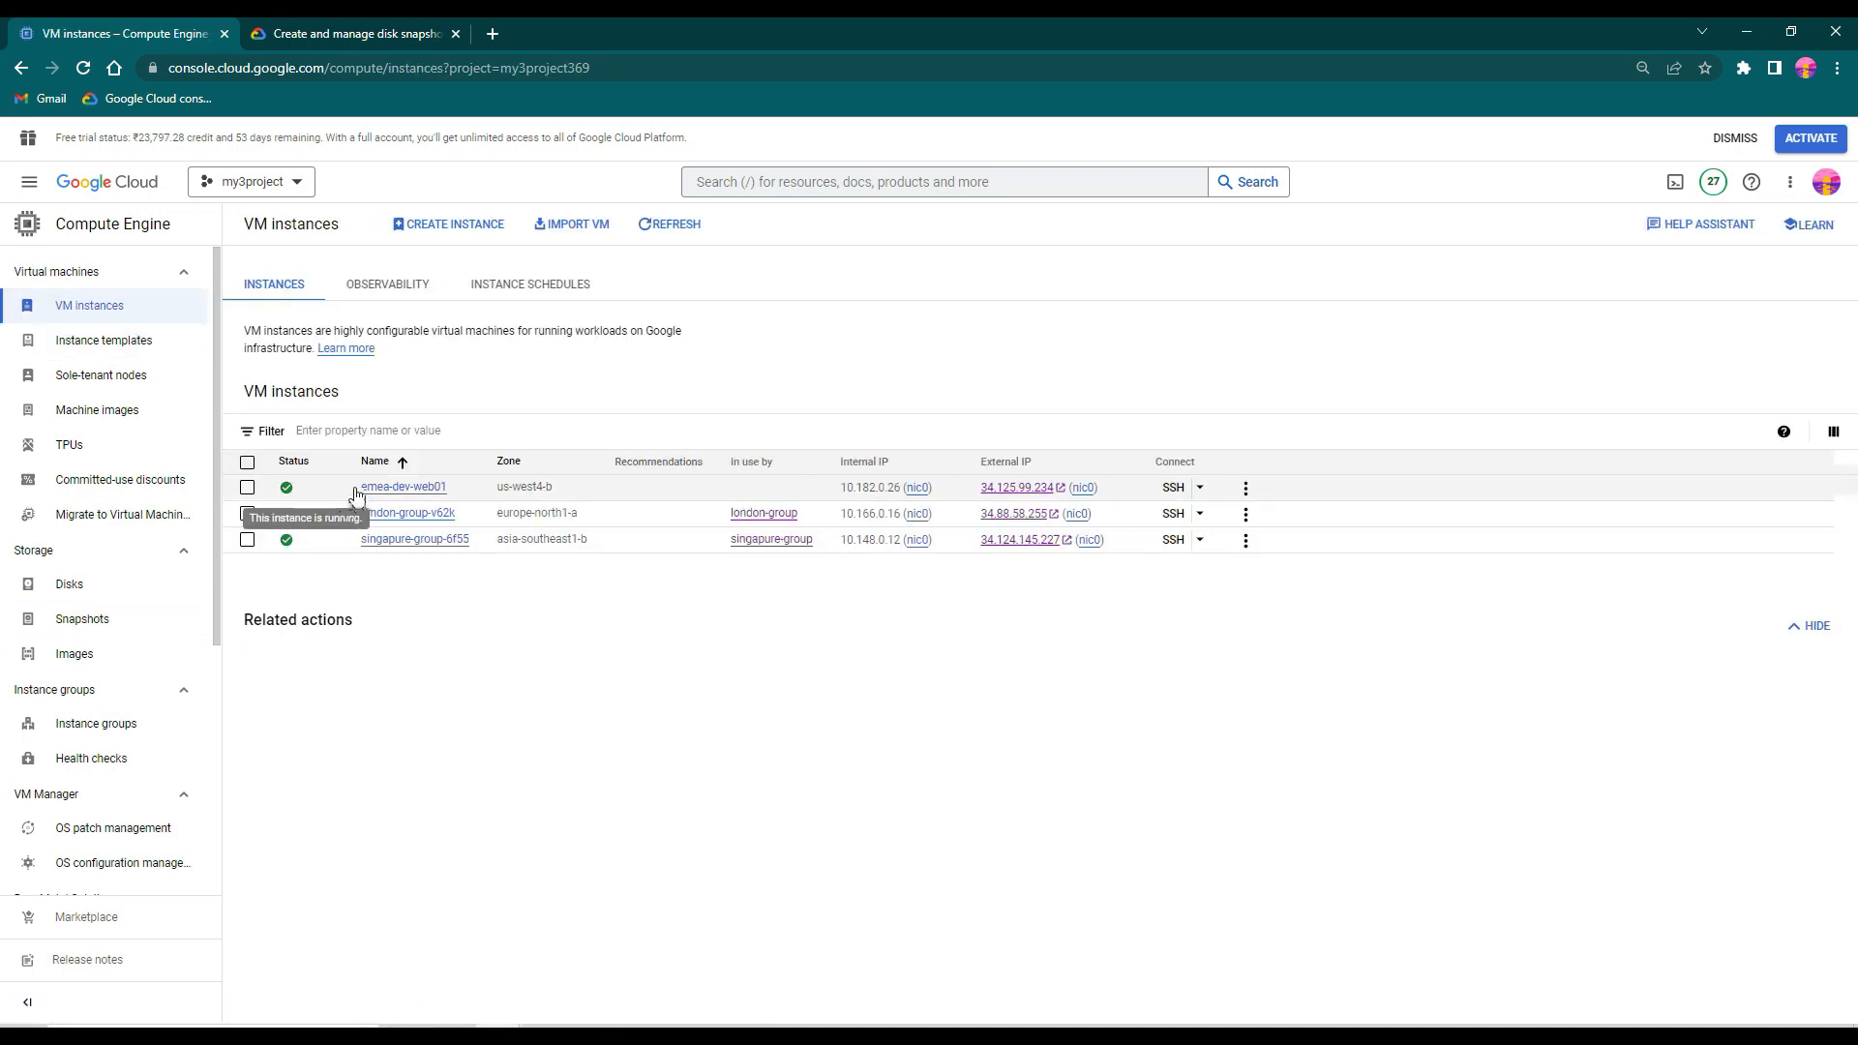
left_click_drag(357, 486, 448, 487)
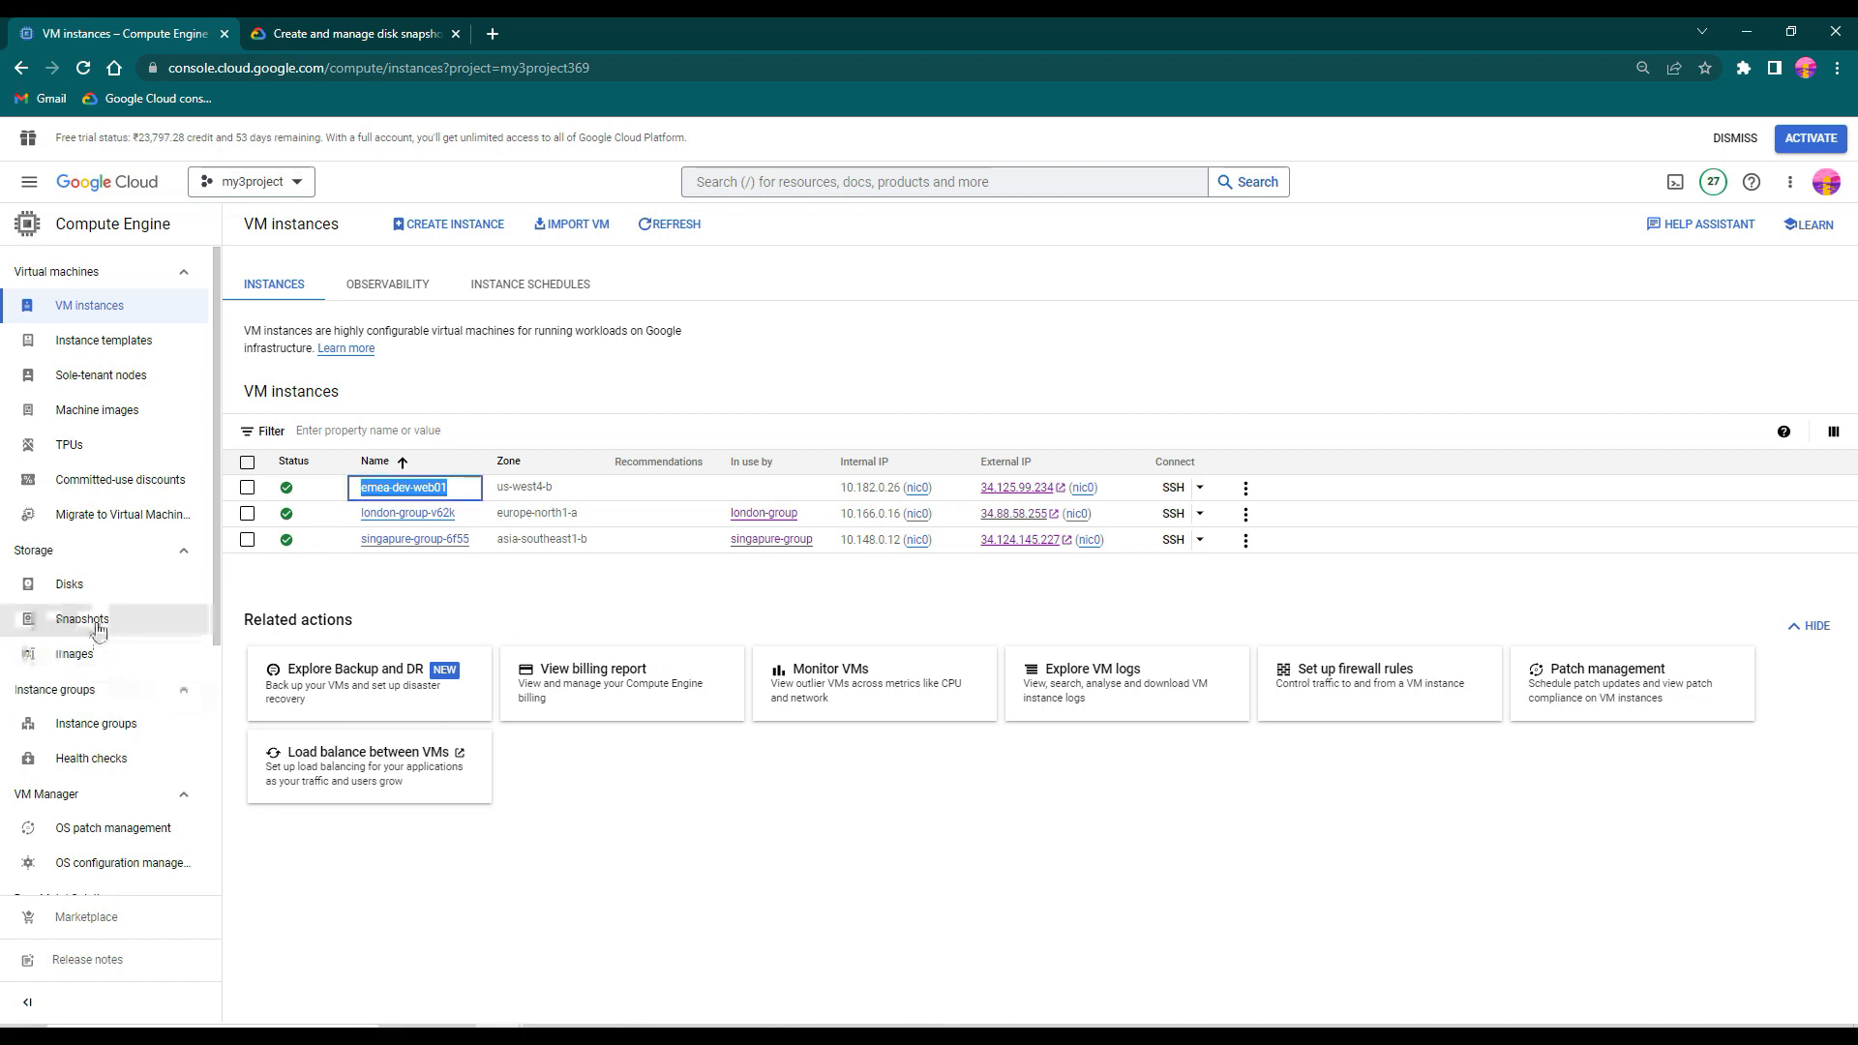
left_click(128, 620)
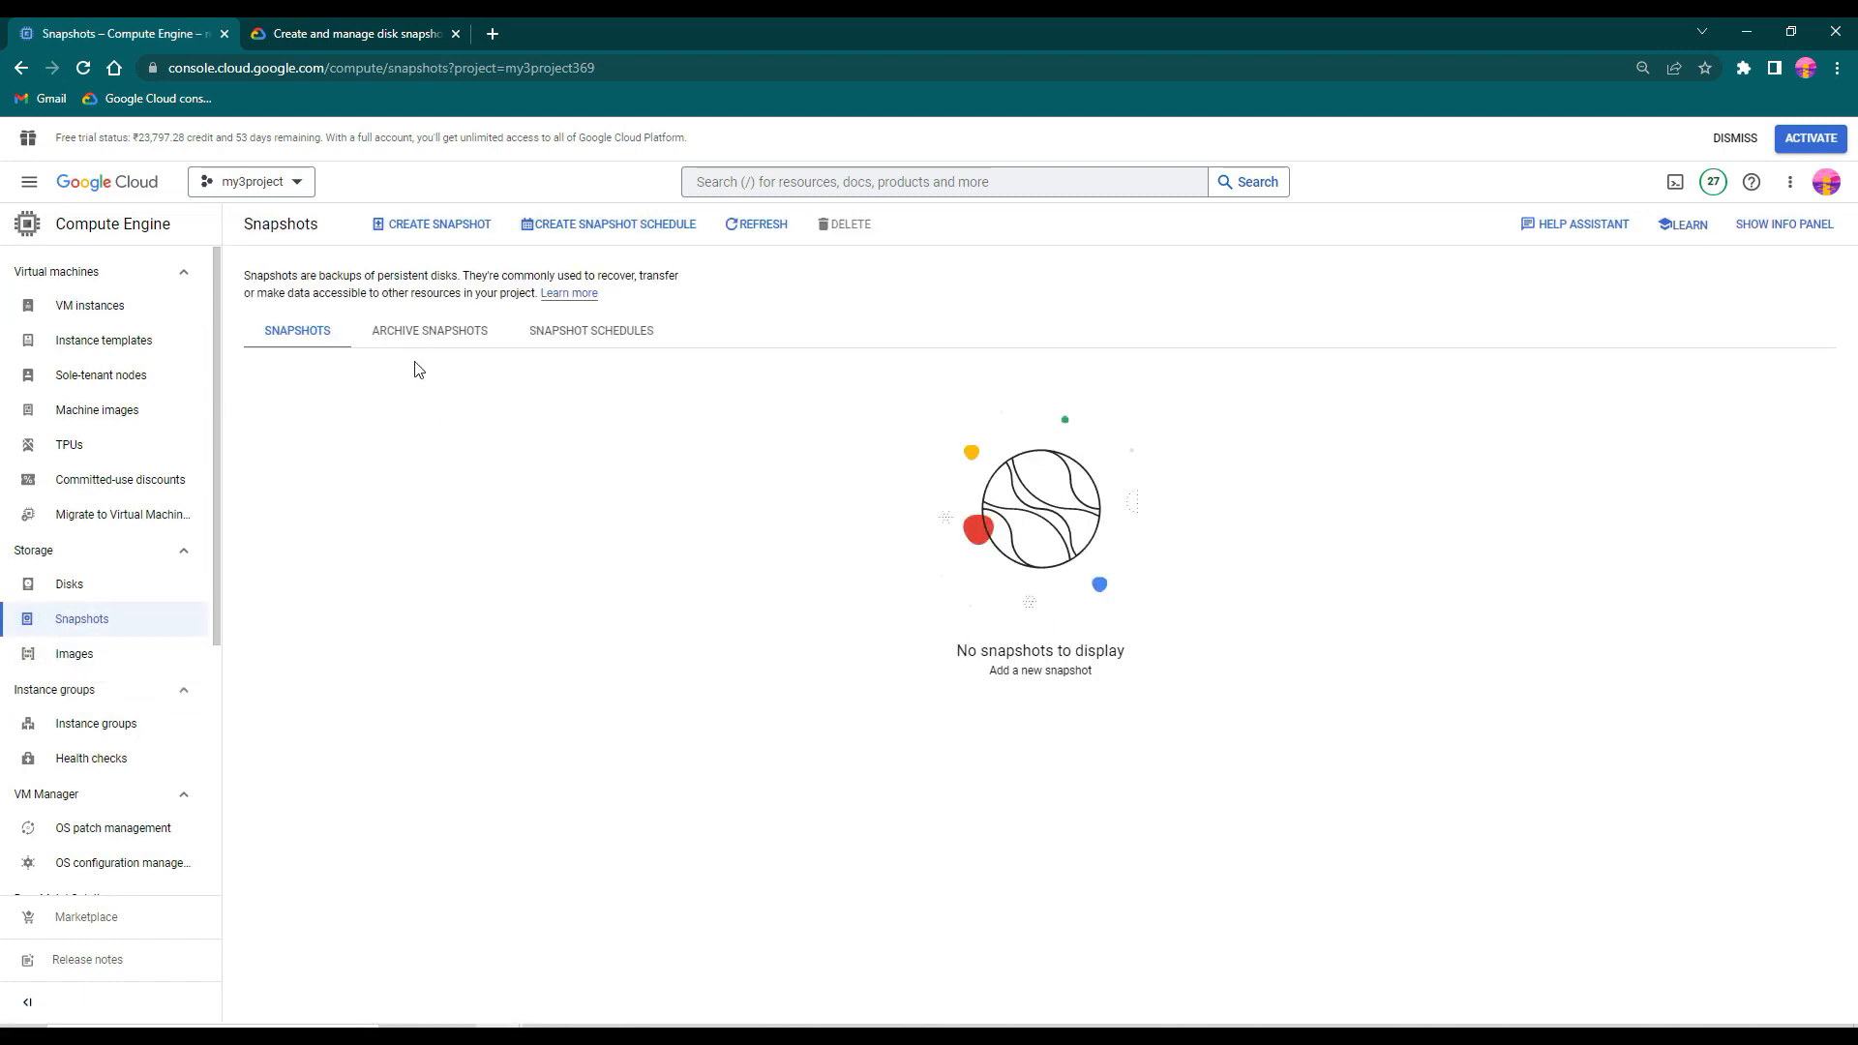
left_click(438, 229)
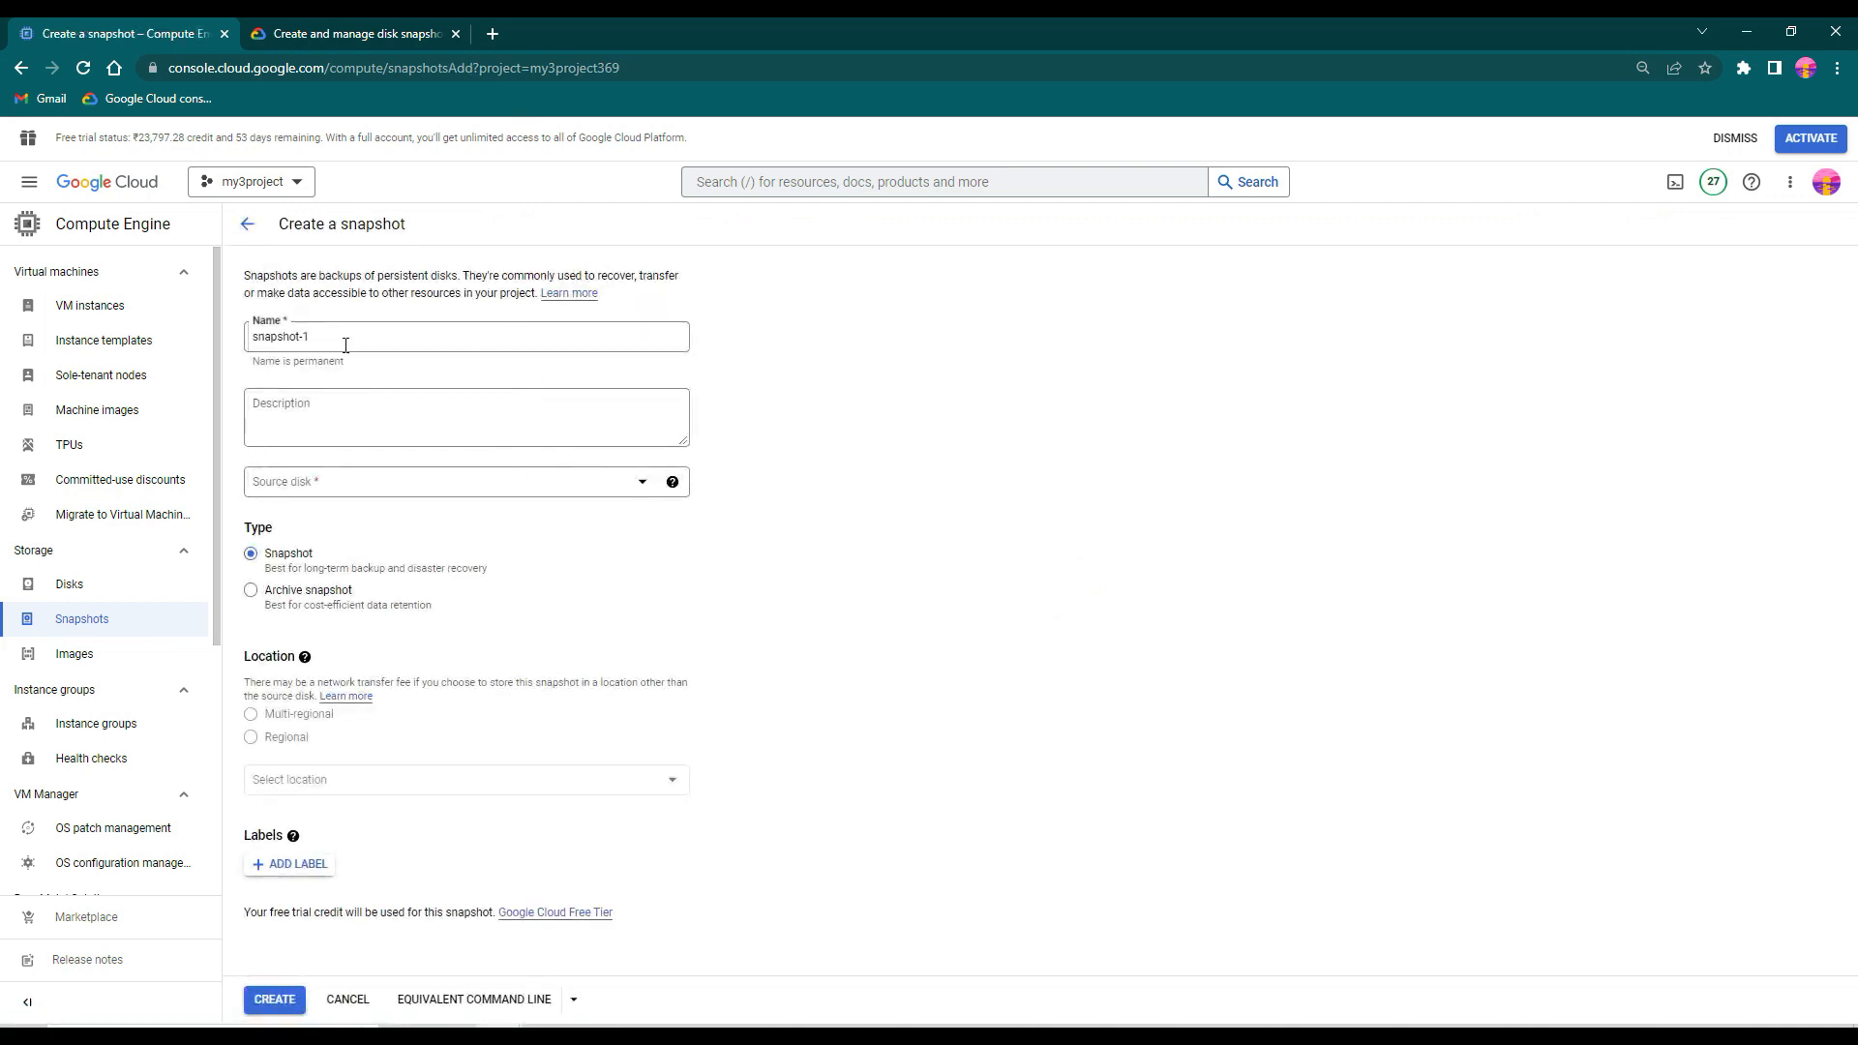
type("emea-dev-web01-")
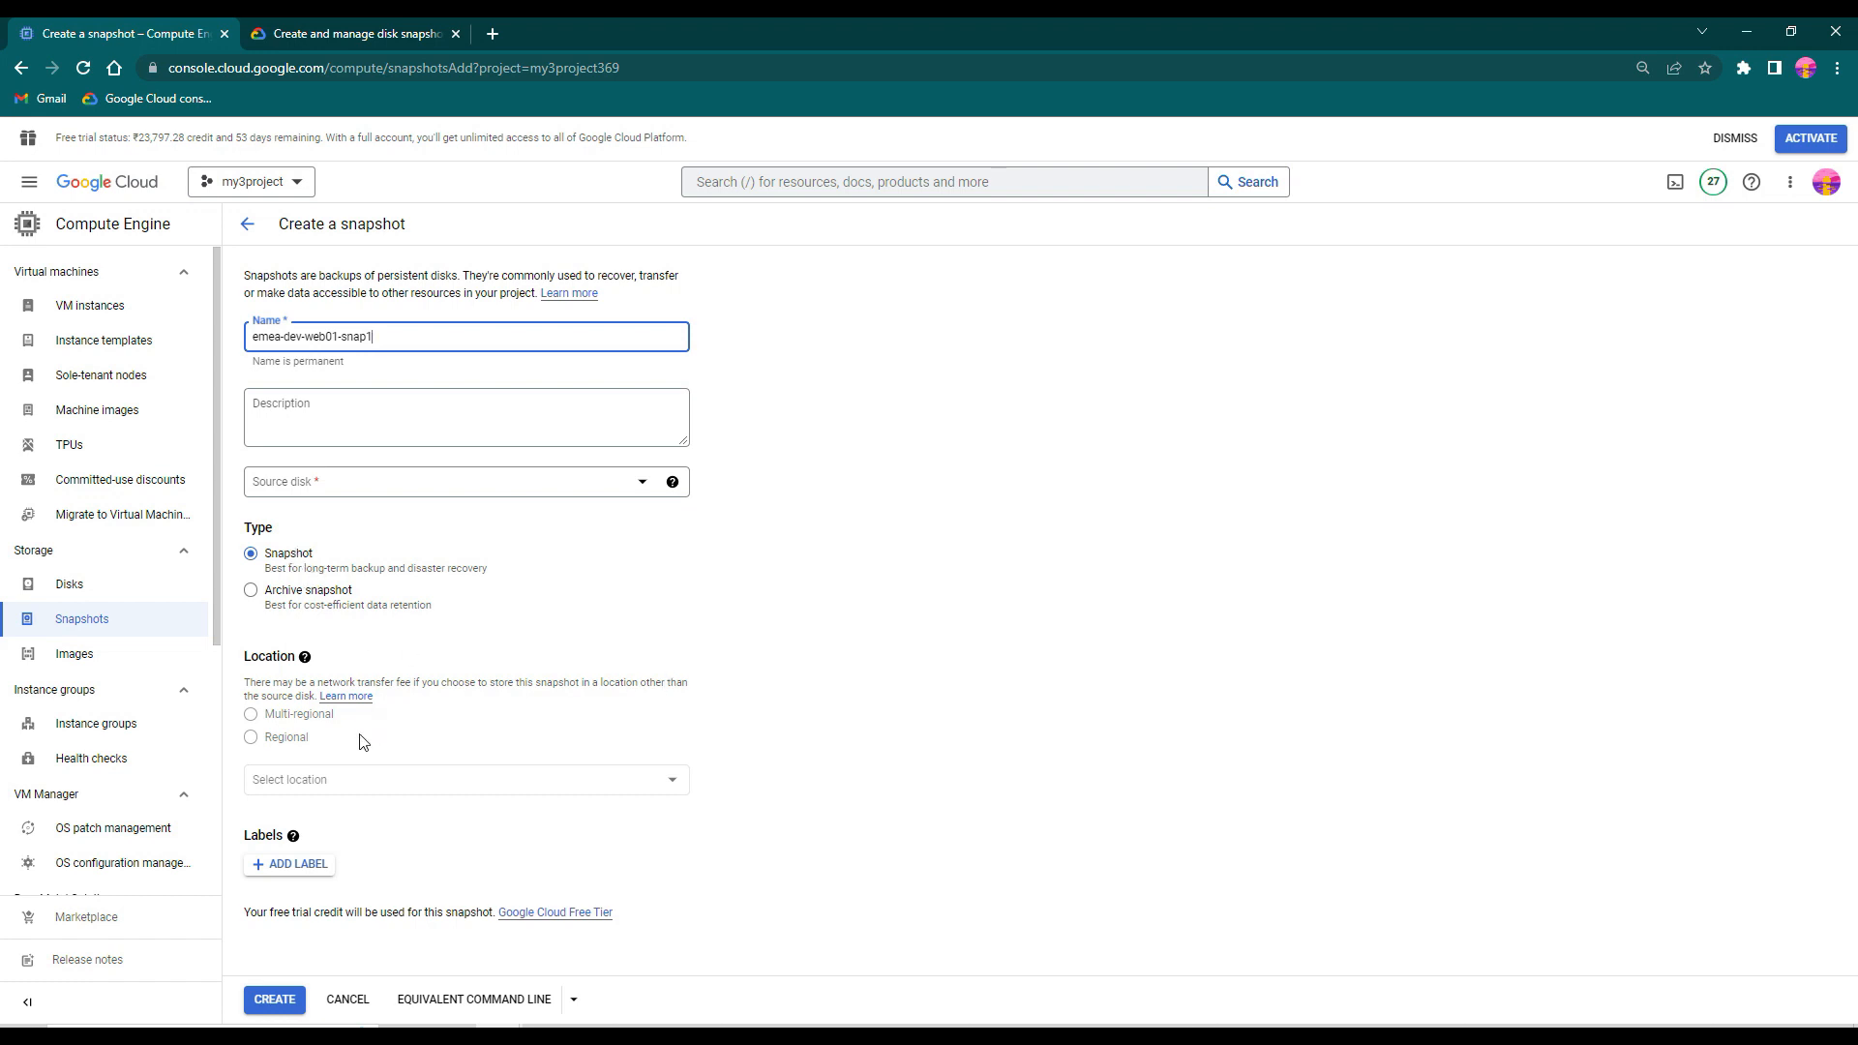
- Choose emea-dev-web01 as the source disk of the snapshot
left_click(254, 719)
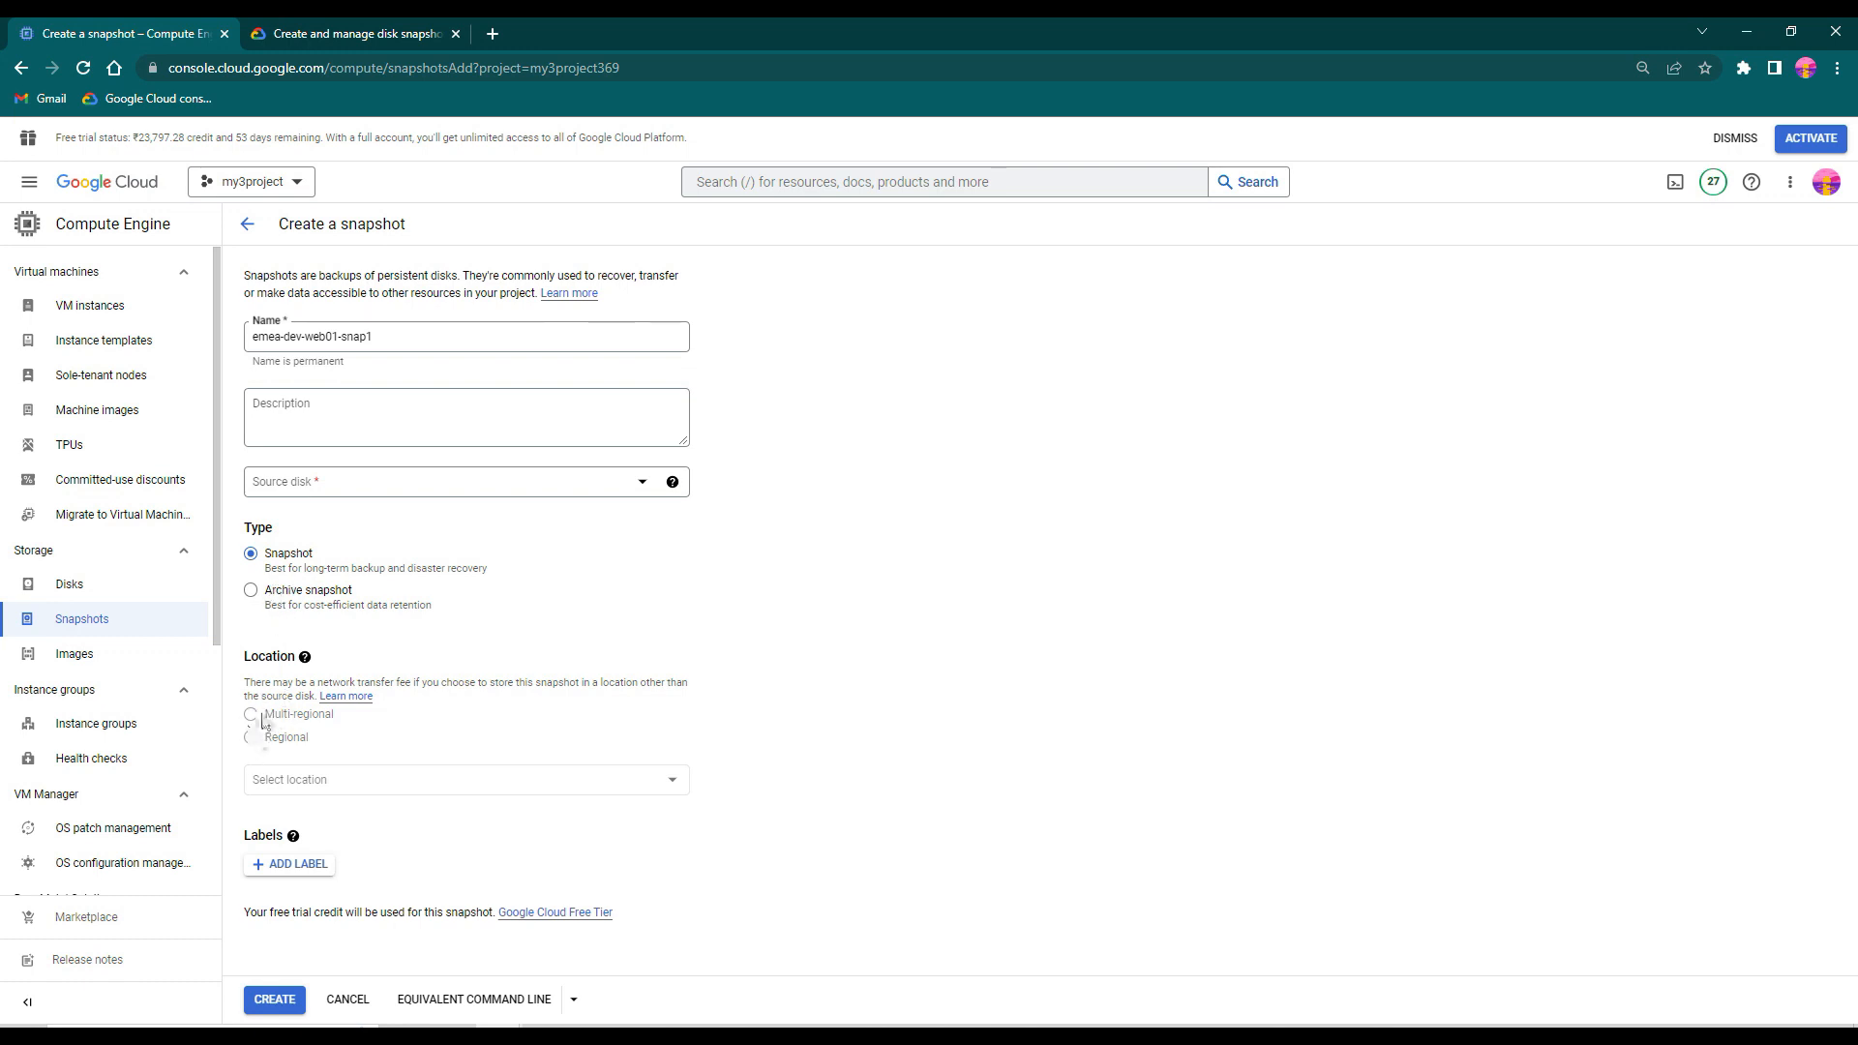
left_click(641, 493)
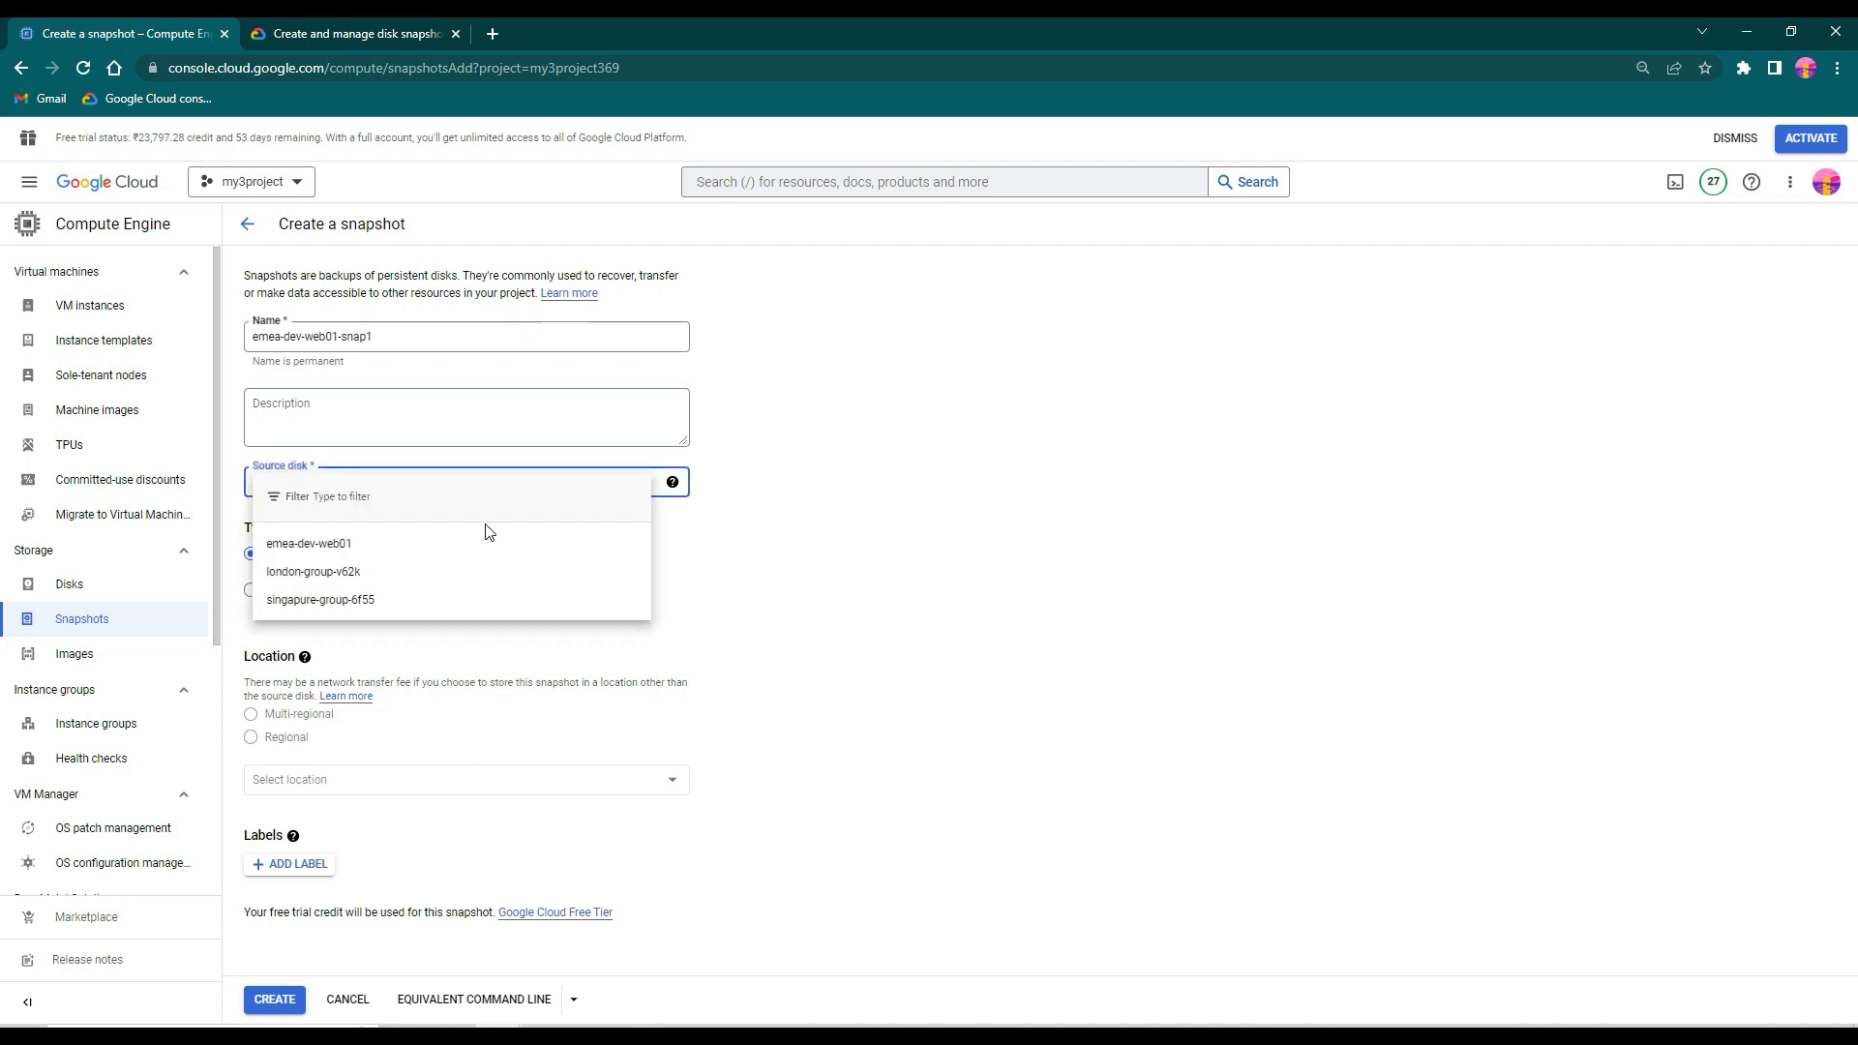
left_click(352, 543)
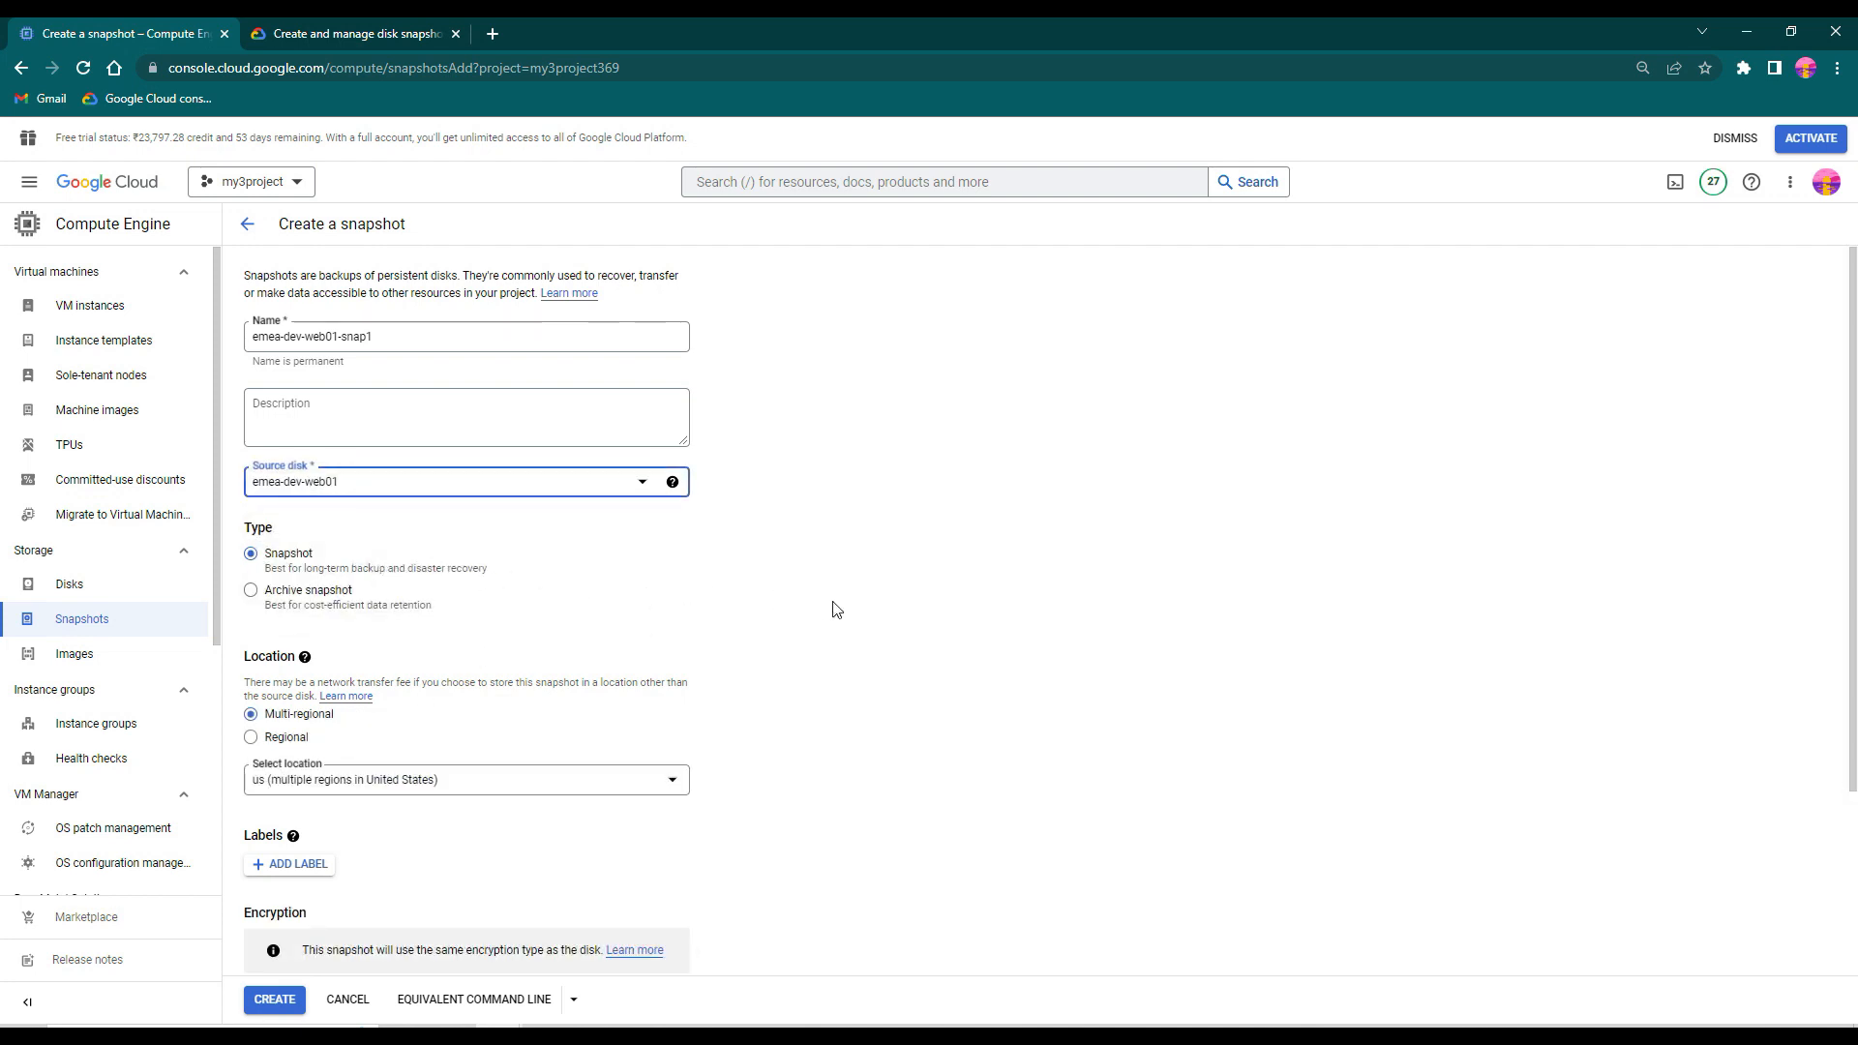
- Try the asia and eu multi-regional storage locations for the snapshot
left_click(678, 788)
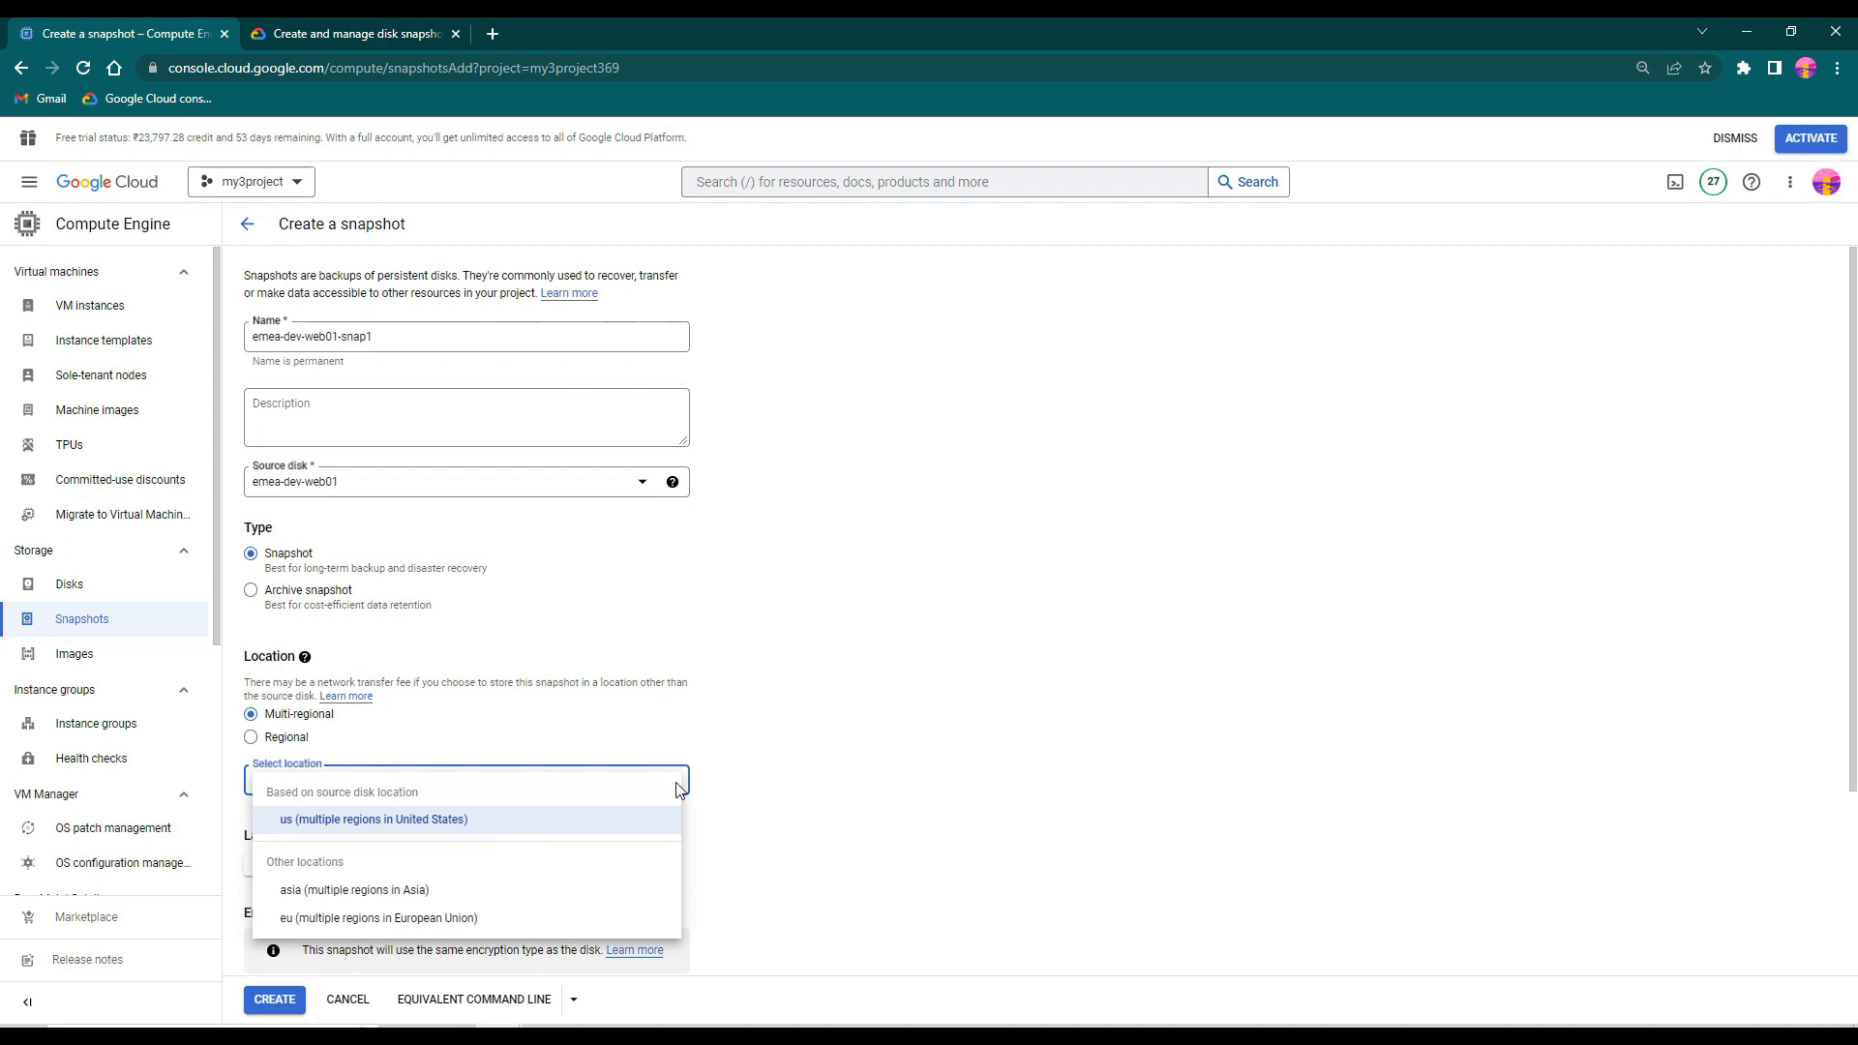
left_click(362, 888)
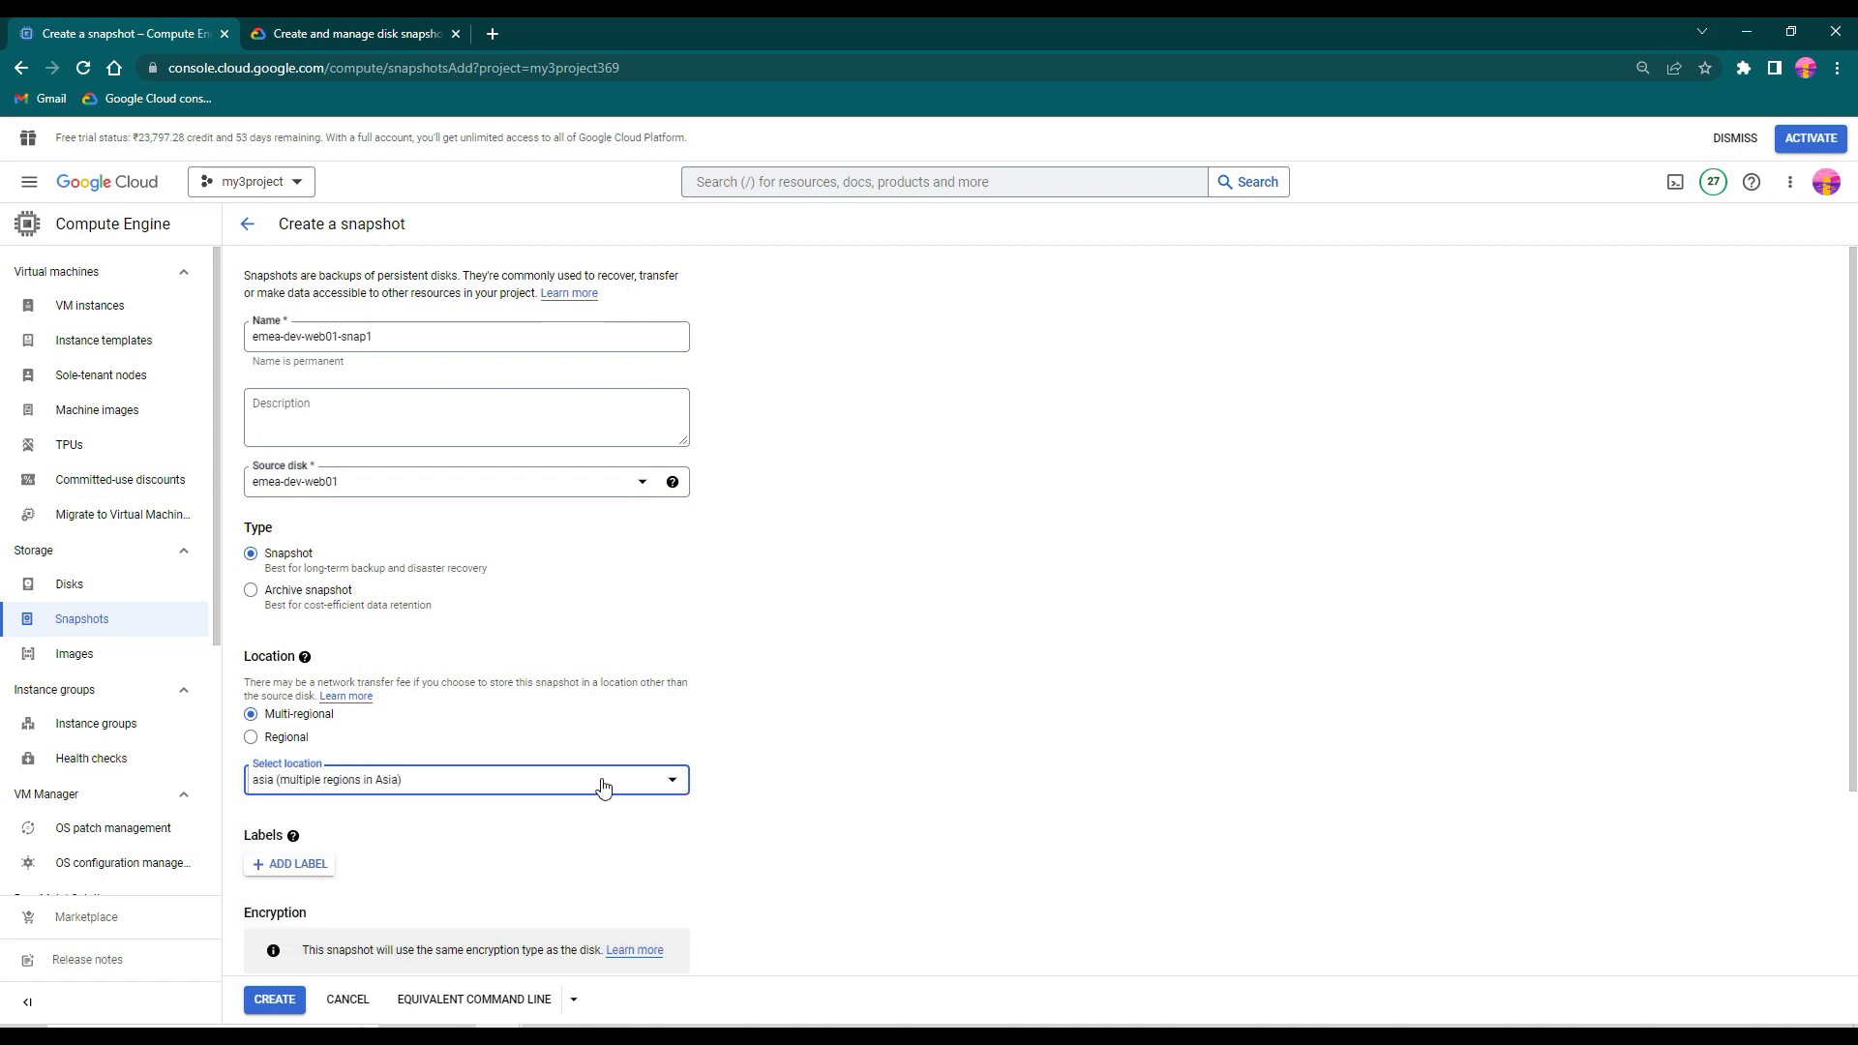
left_click(653, 784)
left_click(358, 919)
- Set the snapshot's storage location to Regional in europe-north1 (Finland)
left_click(283, 740)
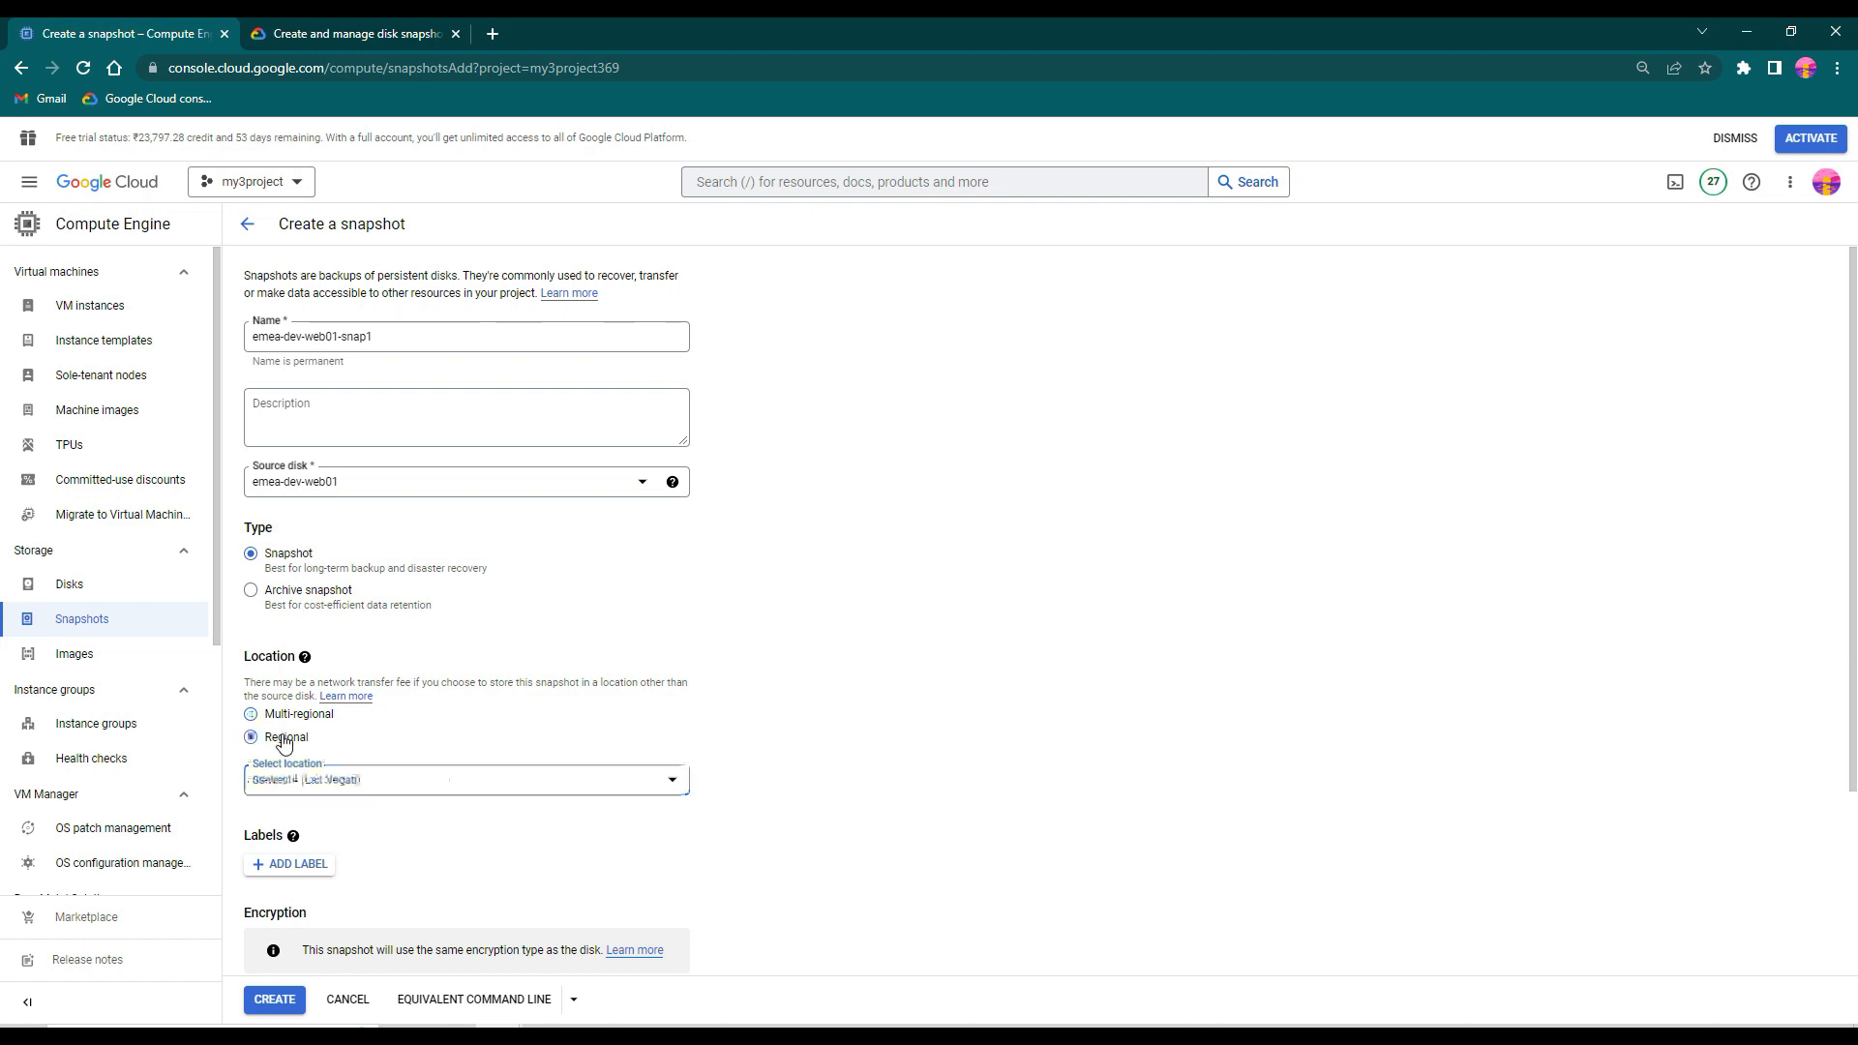
left_click(423, 784)
scroll(438, 849, "down", 3)
scroll(445, 862, "down", 4)
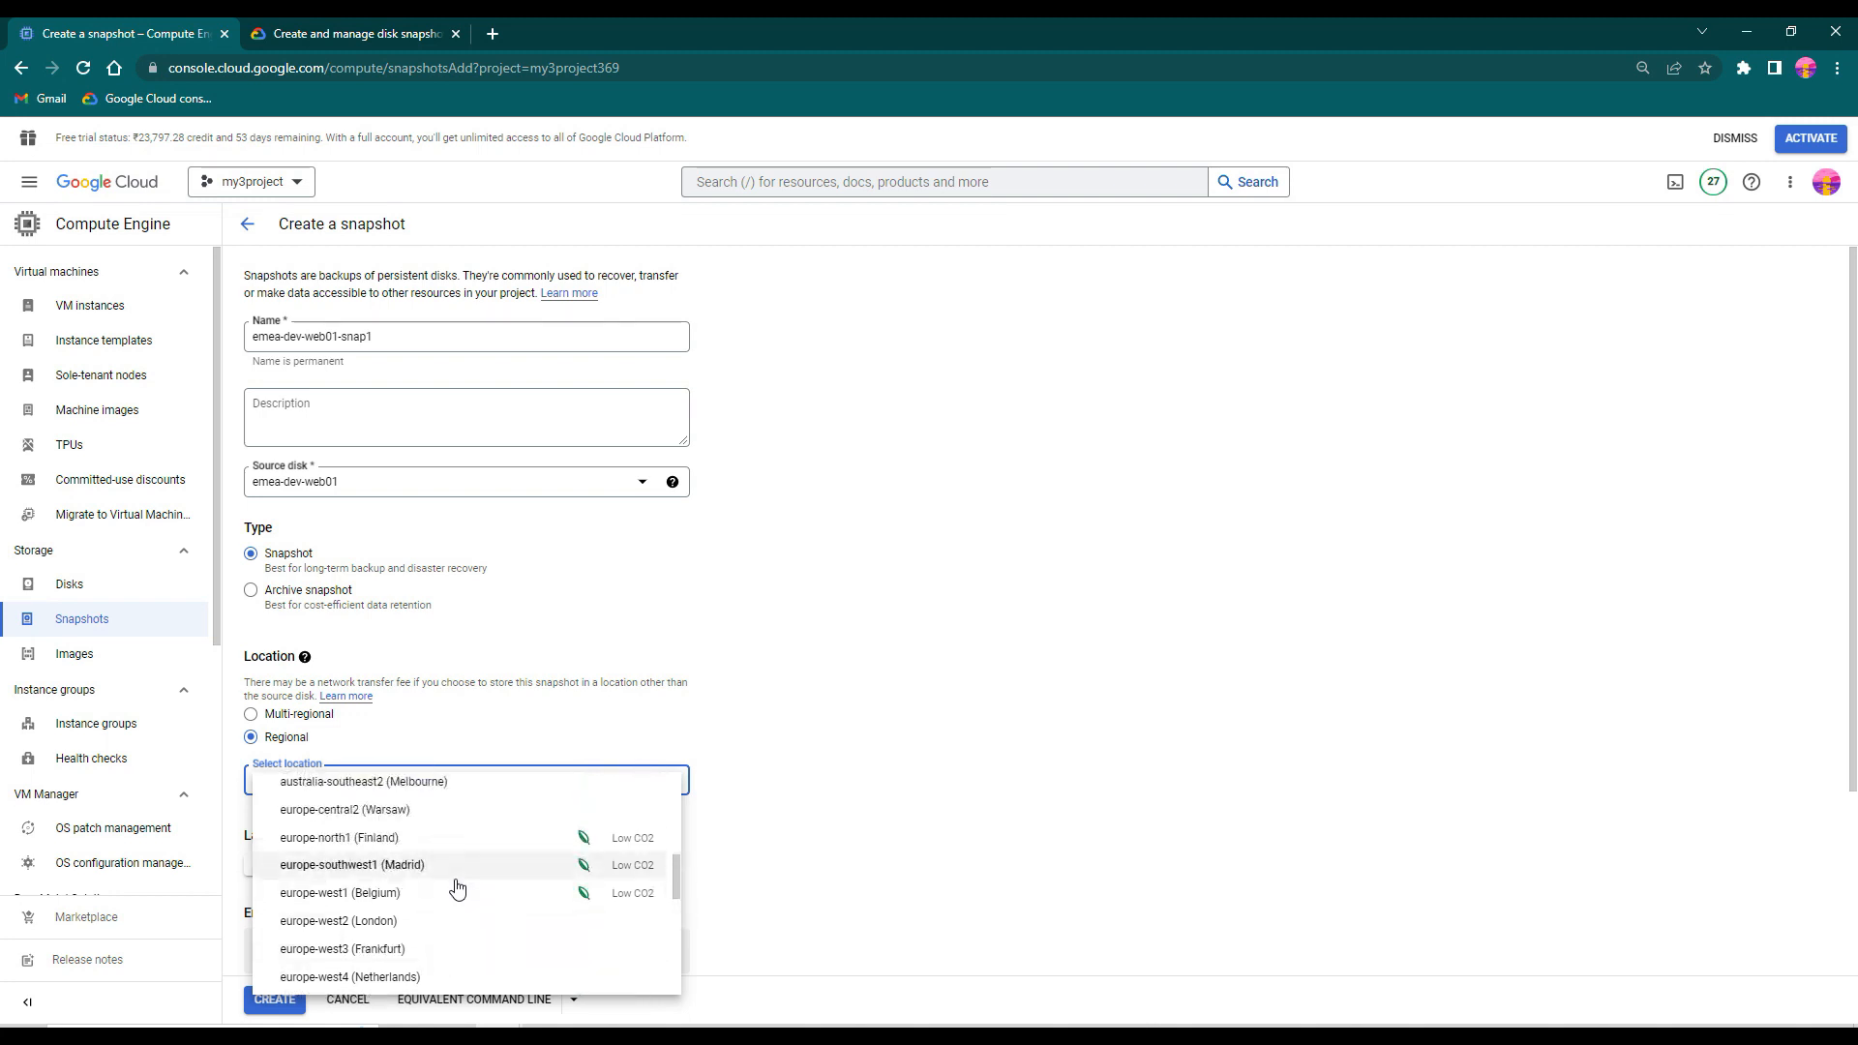
left_click(407, 838)
- Review the snapshot's remaining settings, create it and read the snapshot schedule notice above the list
scroll(965, 811, "down", 3)
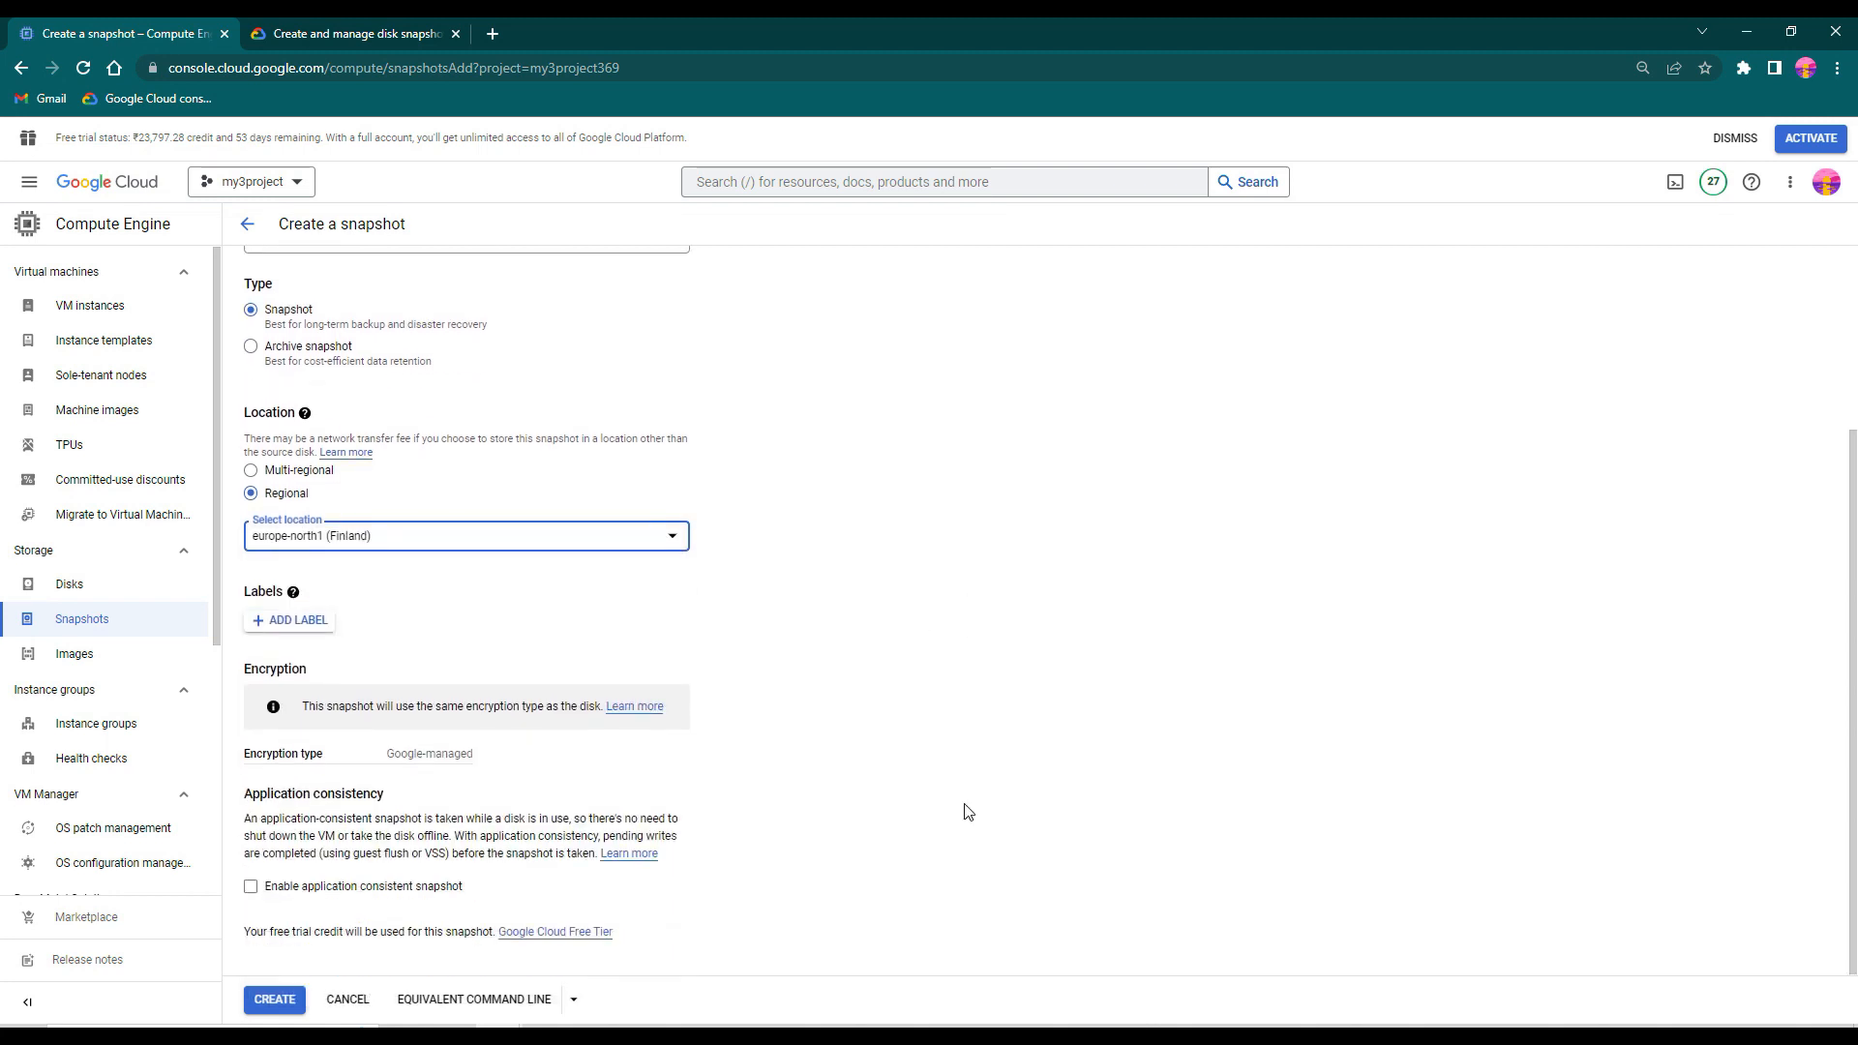
scroll(1069, 779, "up", 3)
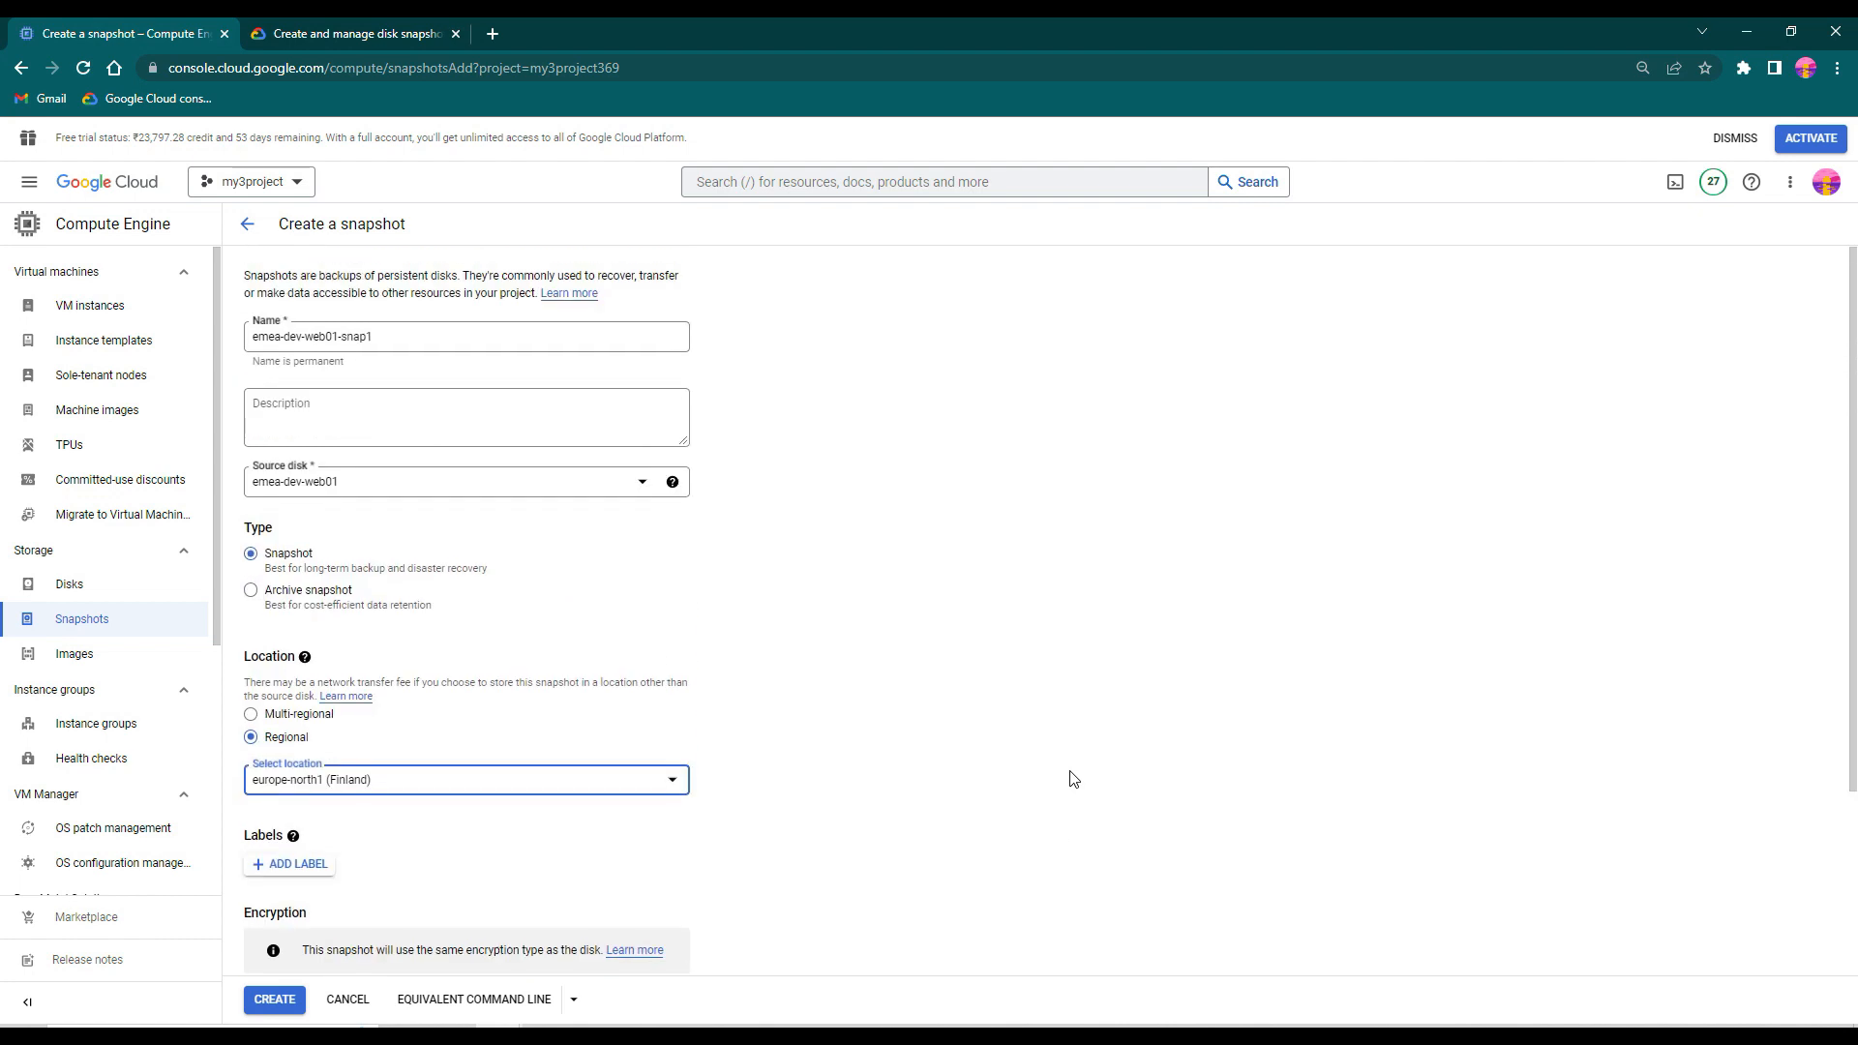
scroll(1100, 757, "down", 3)
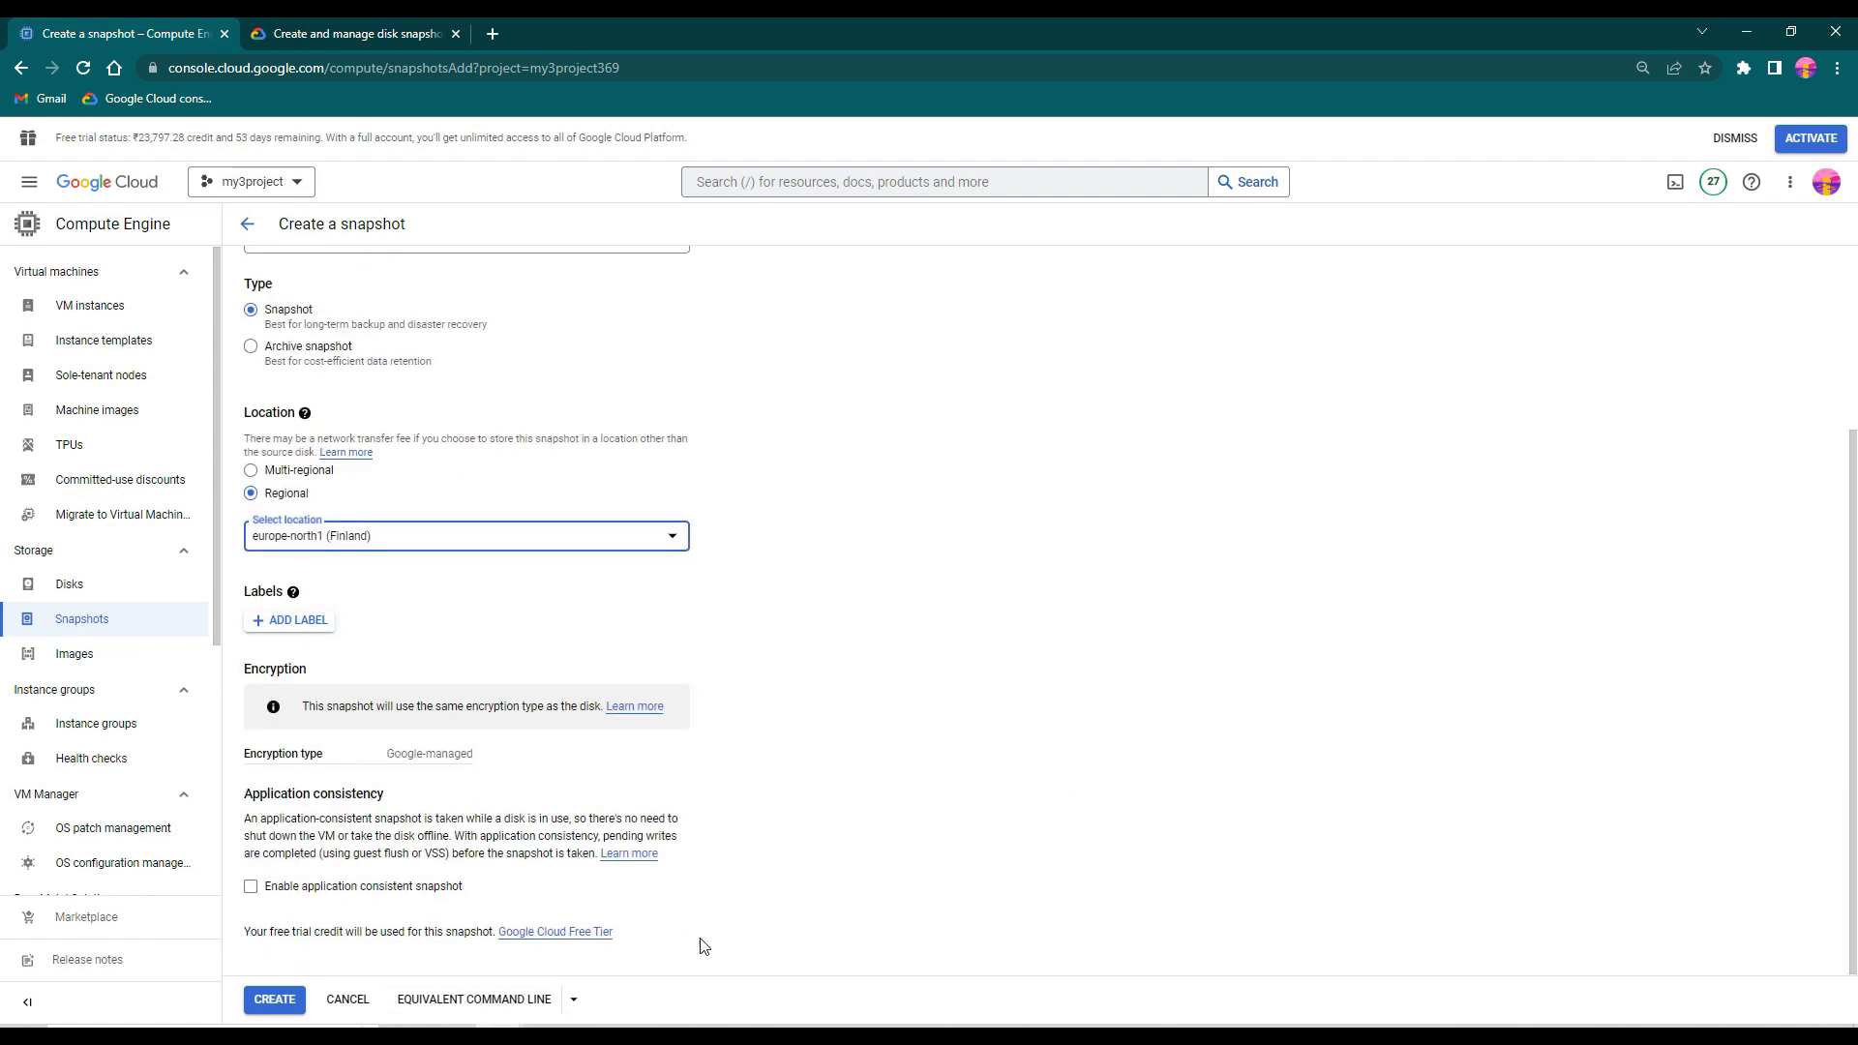
scroll(942, 830, "up", 2)
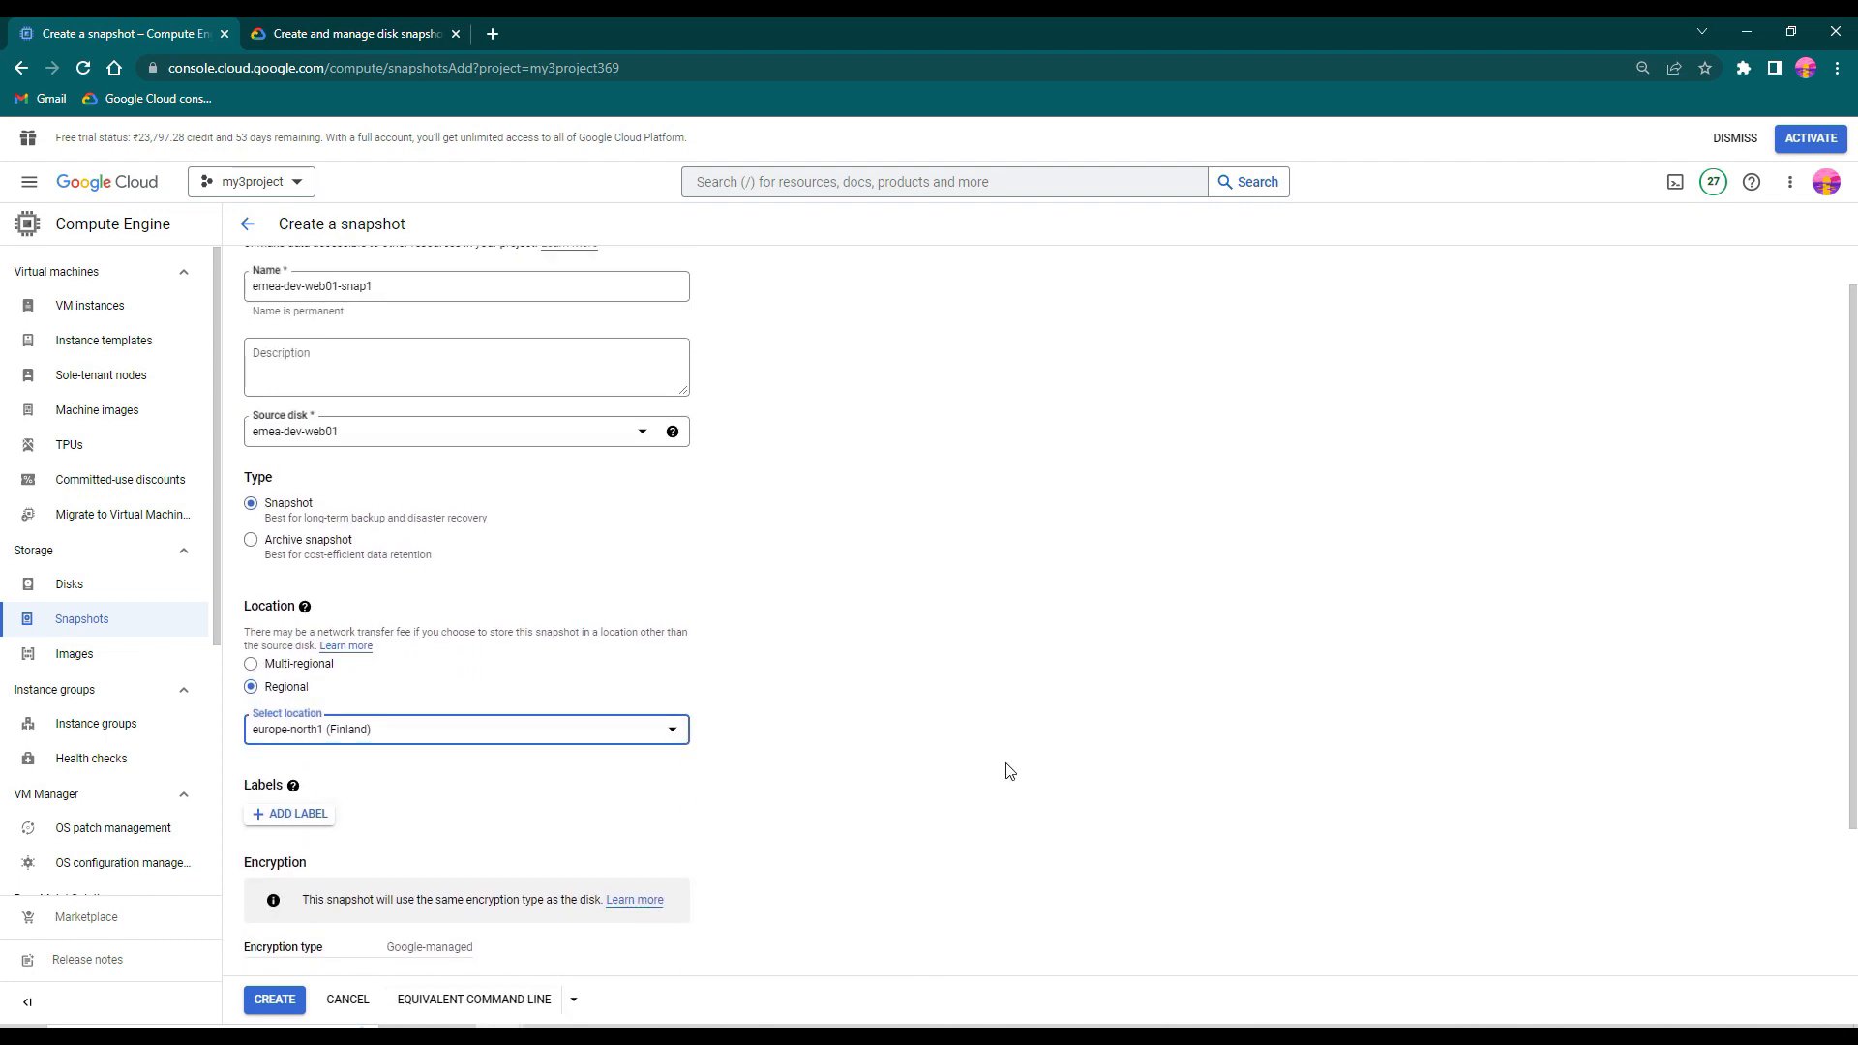
left_click(274, 998)
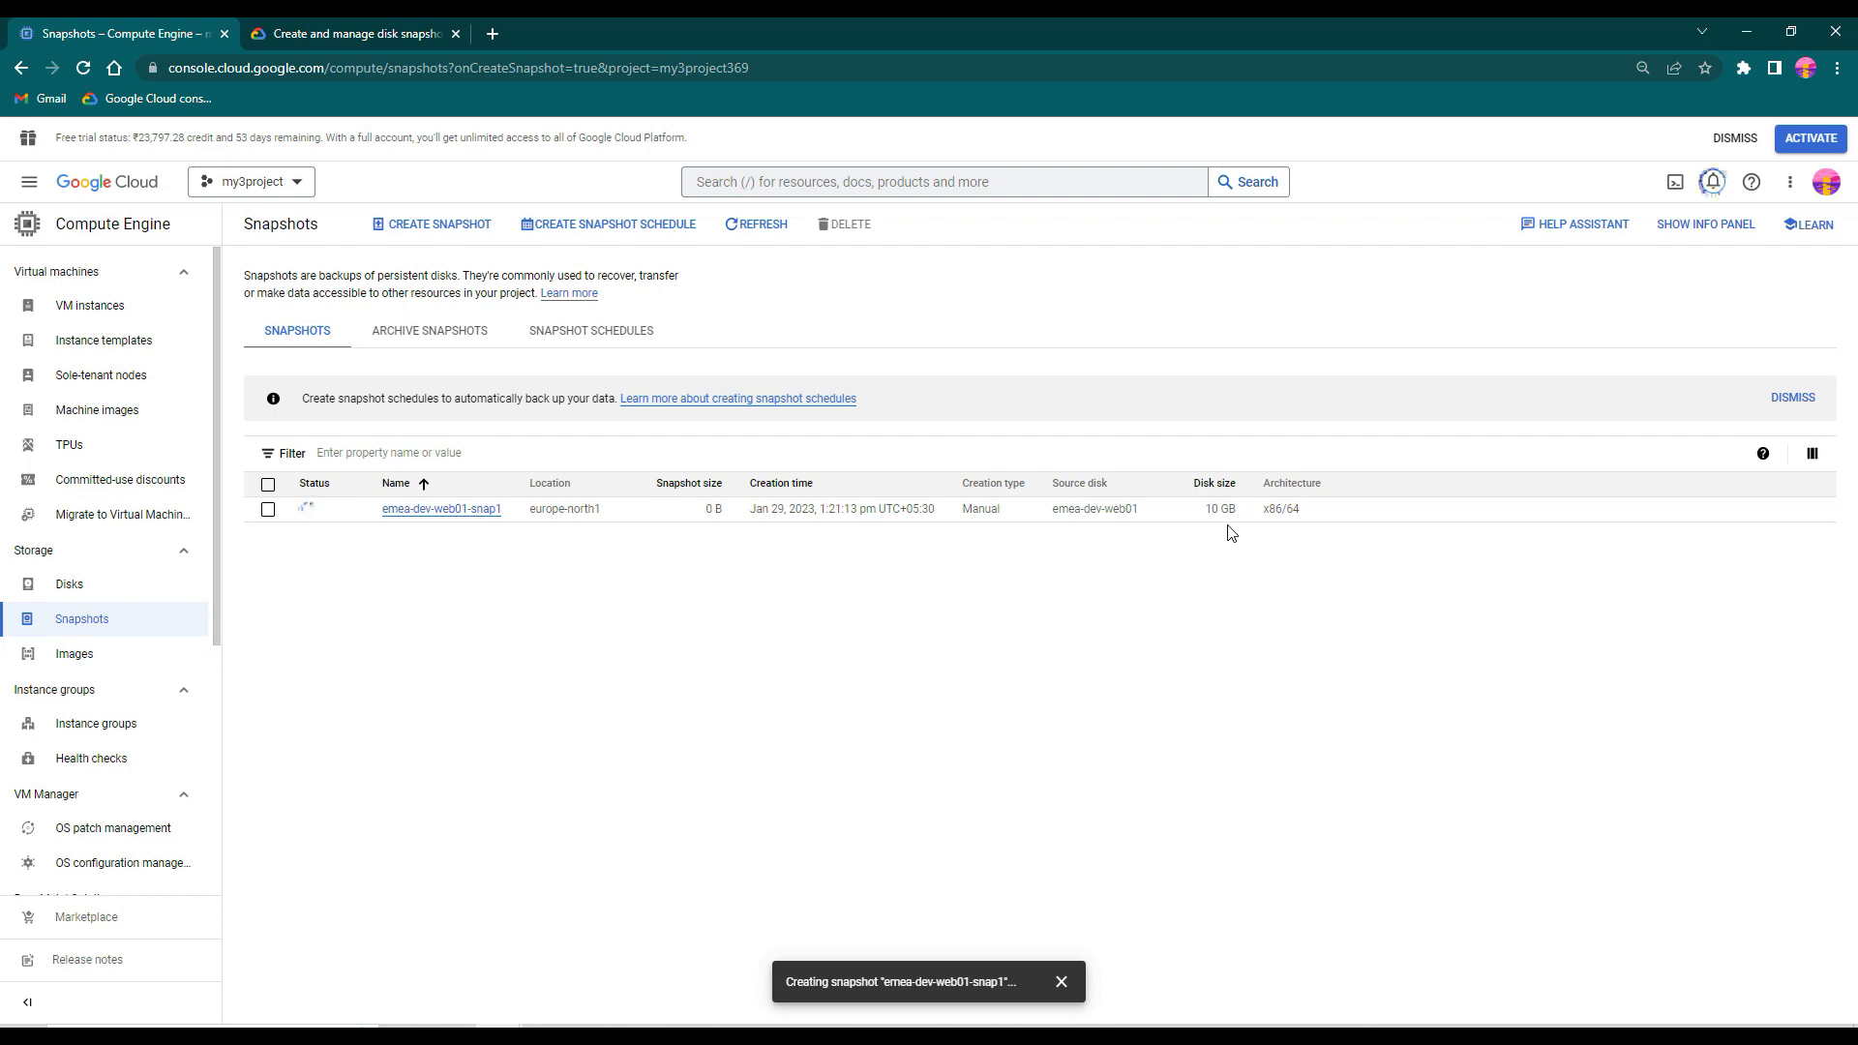
left_click_drag(301, 399, 616, 401)
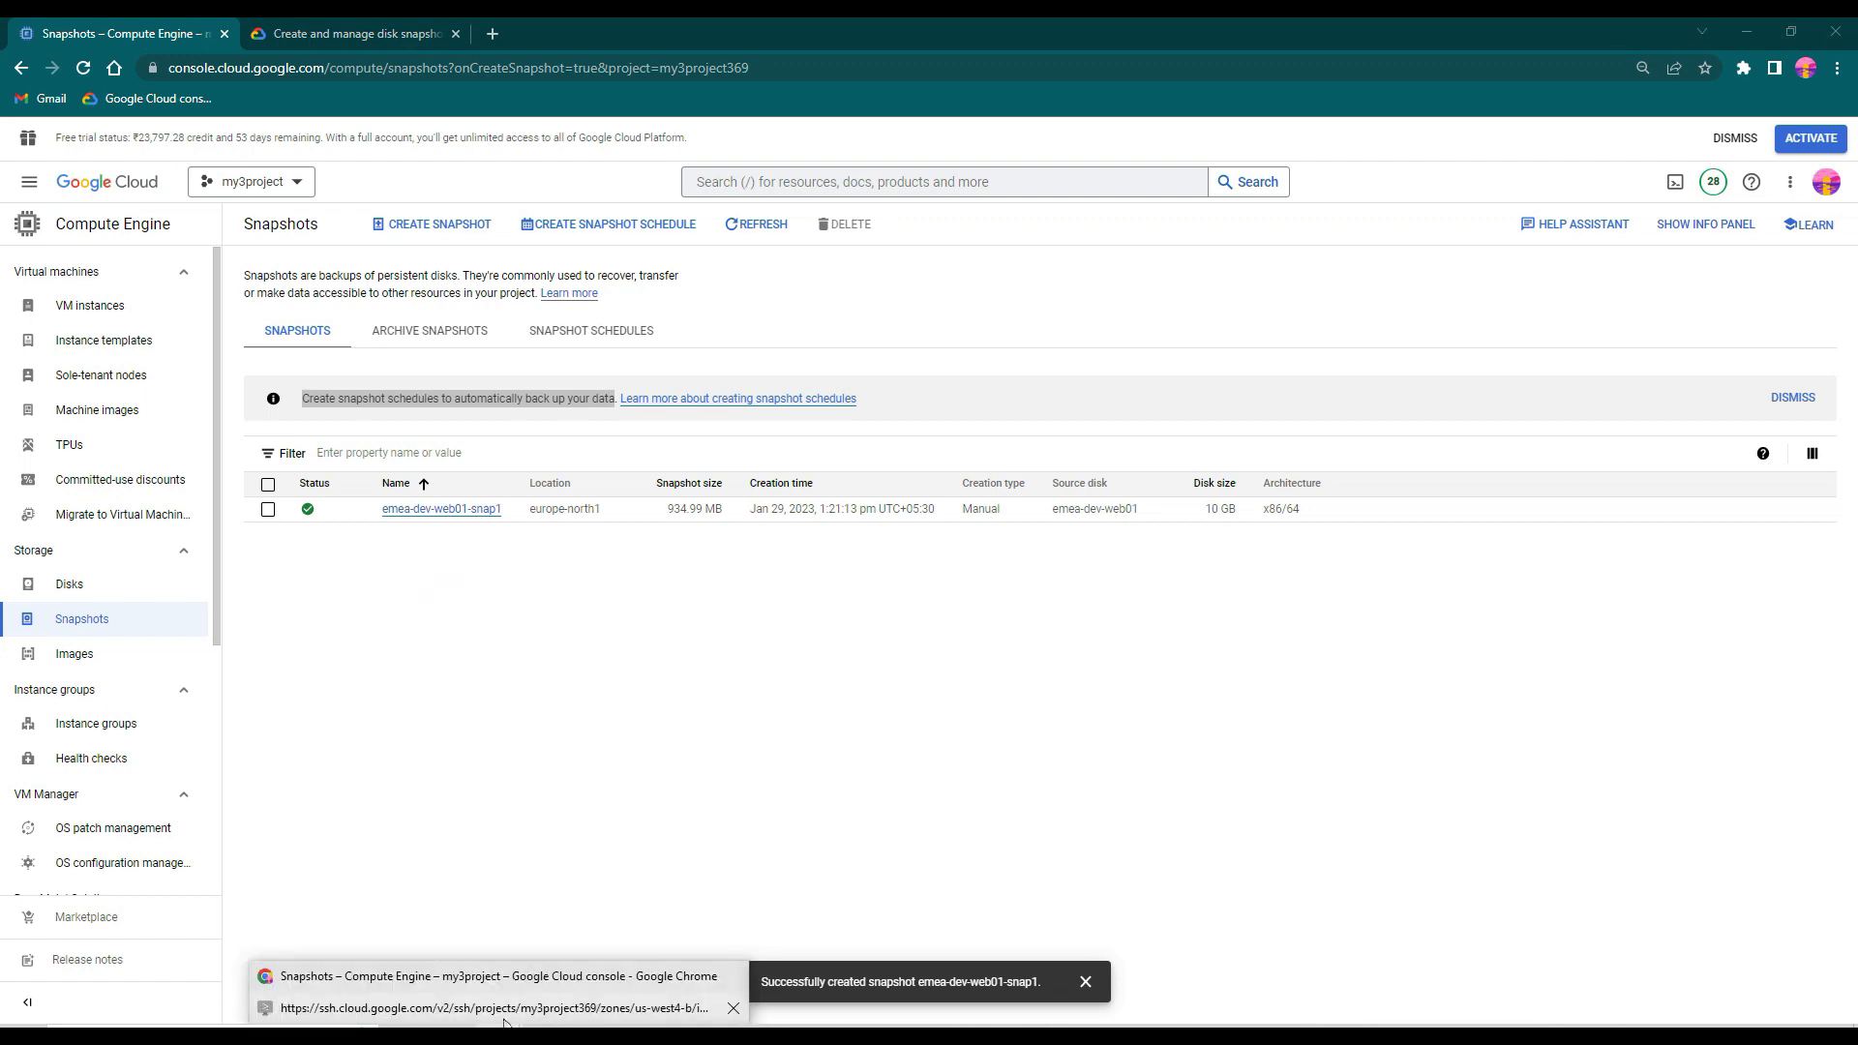
- Return to the emea-dev-web01 SSH session and create an empty file snap2 in deploy, running the touch command twice
left_click(716, 1008)
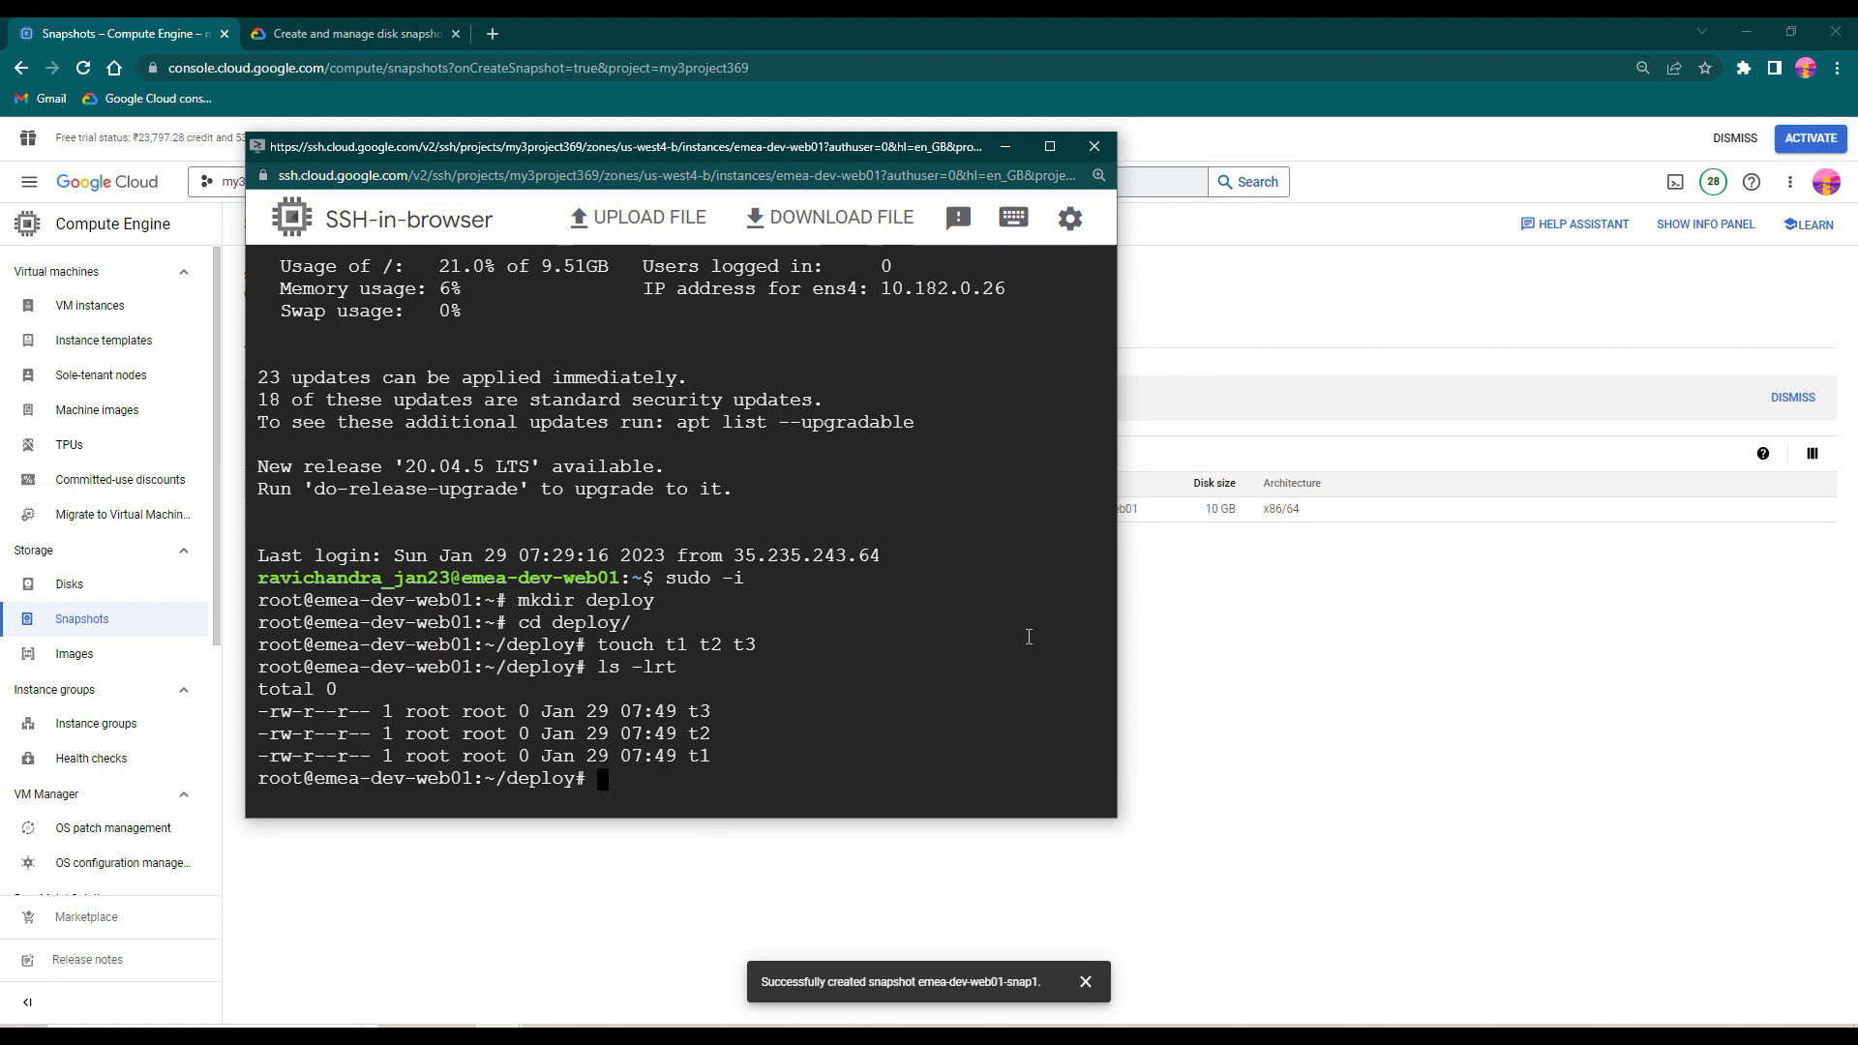
type("touch snap2")
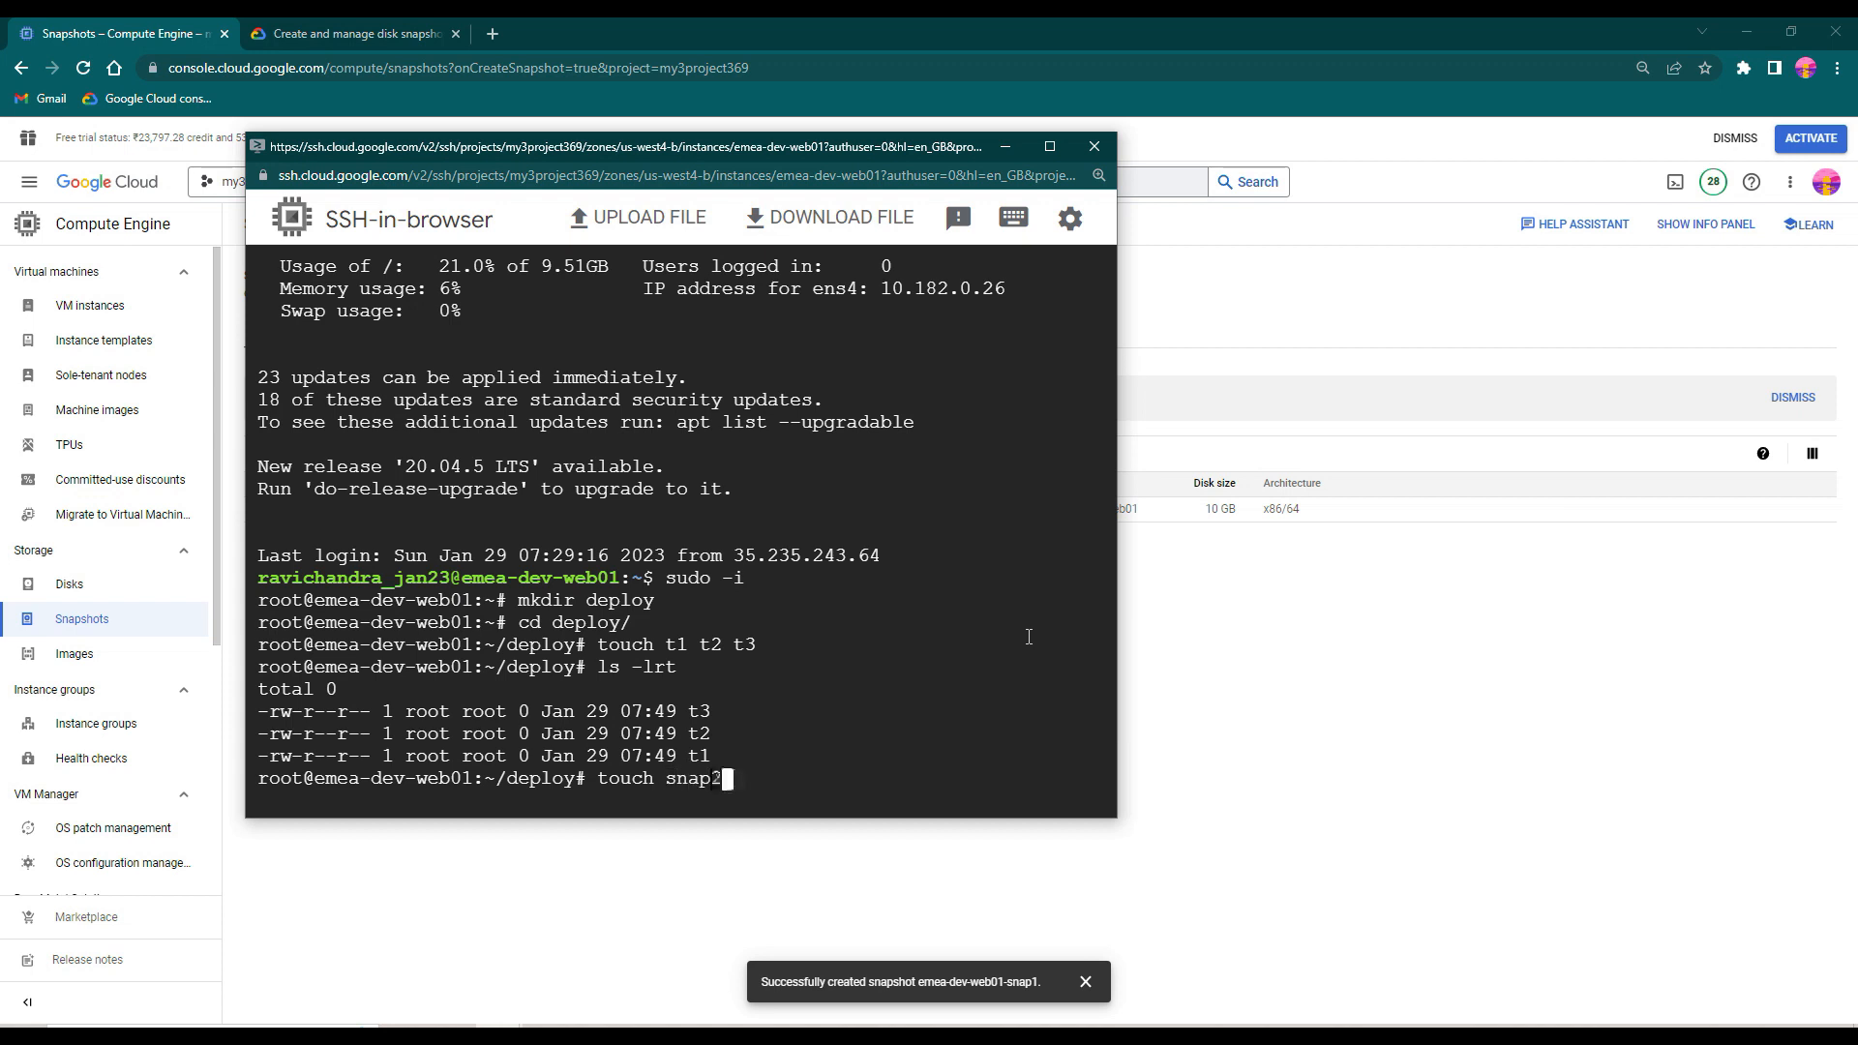
key("Return")
type("t")
type("ouch")
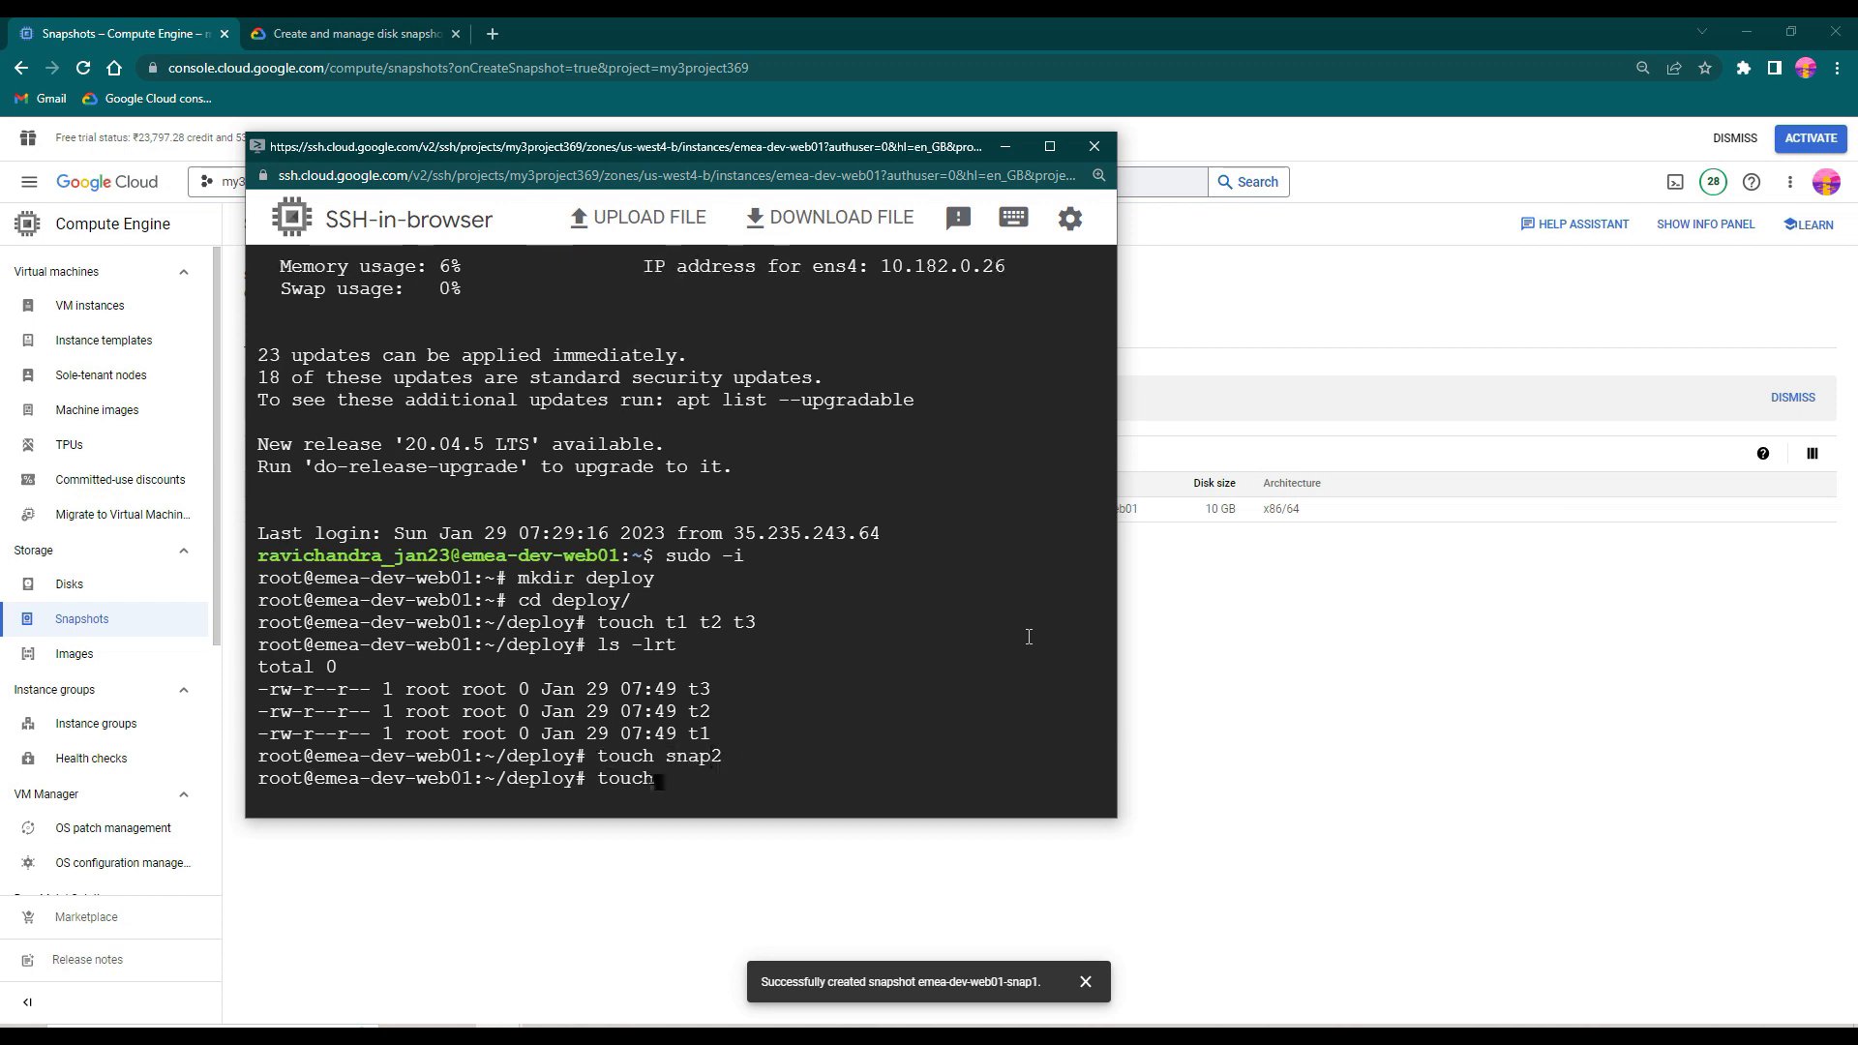
type(" snap2")
key("Return")
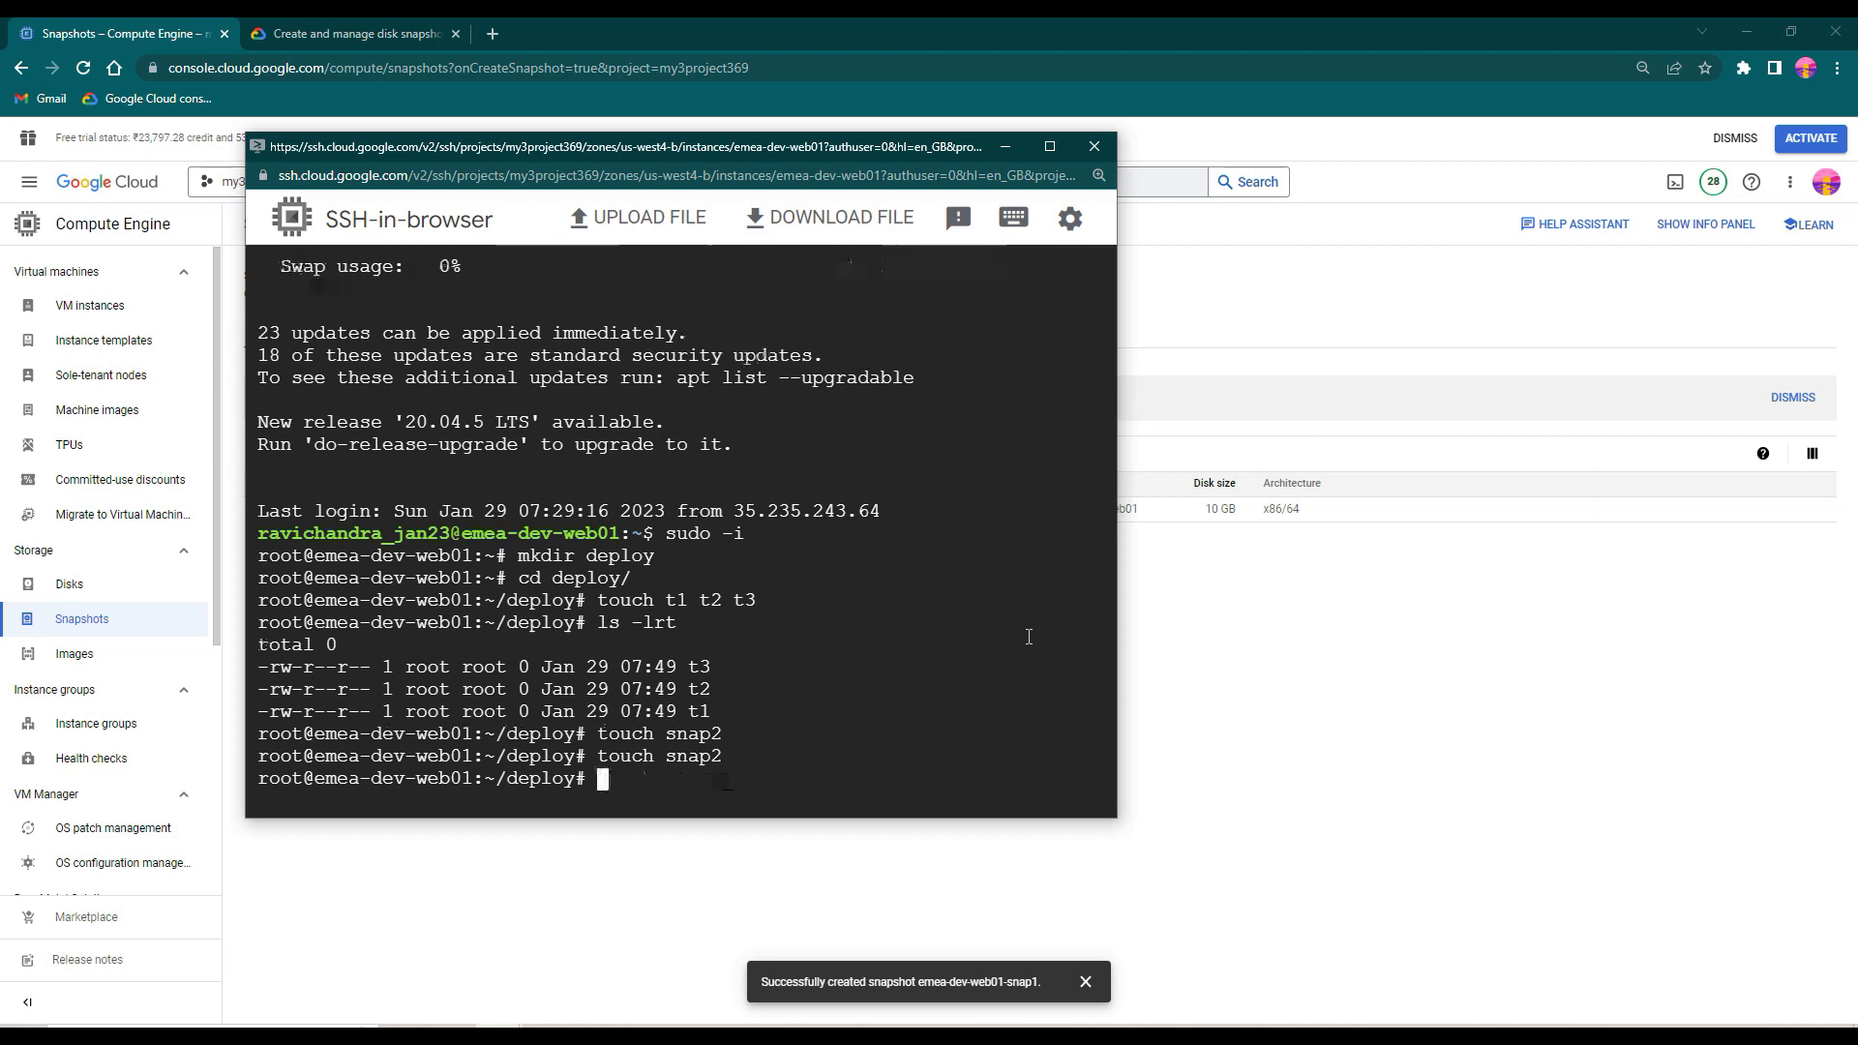
- Create two more empty files, snap3 and snap4, in the deploy directory
type("touch snap3")
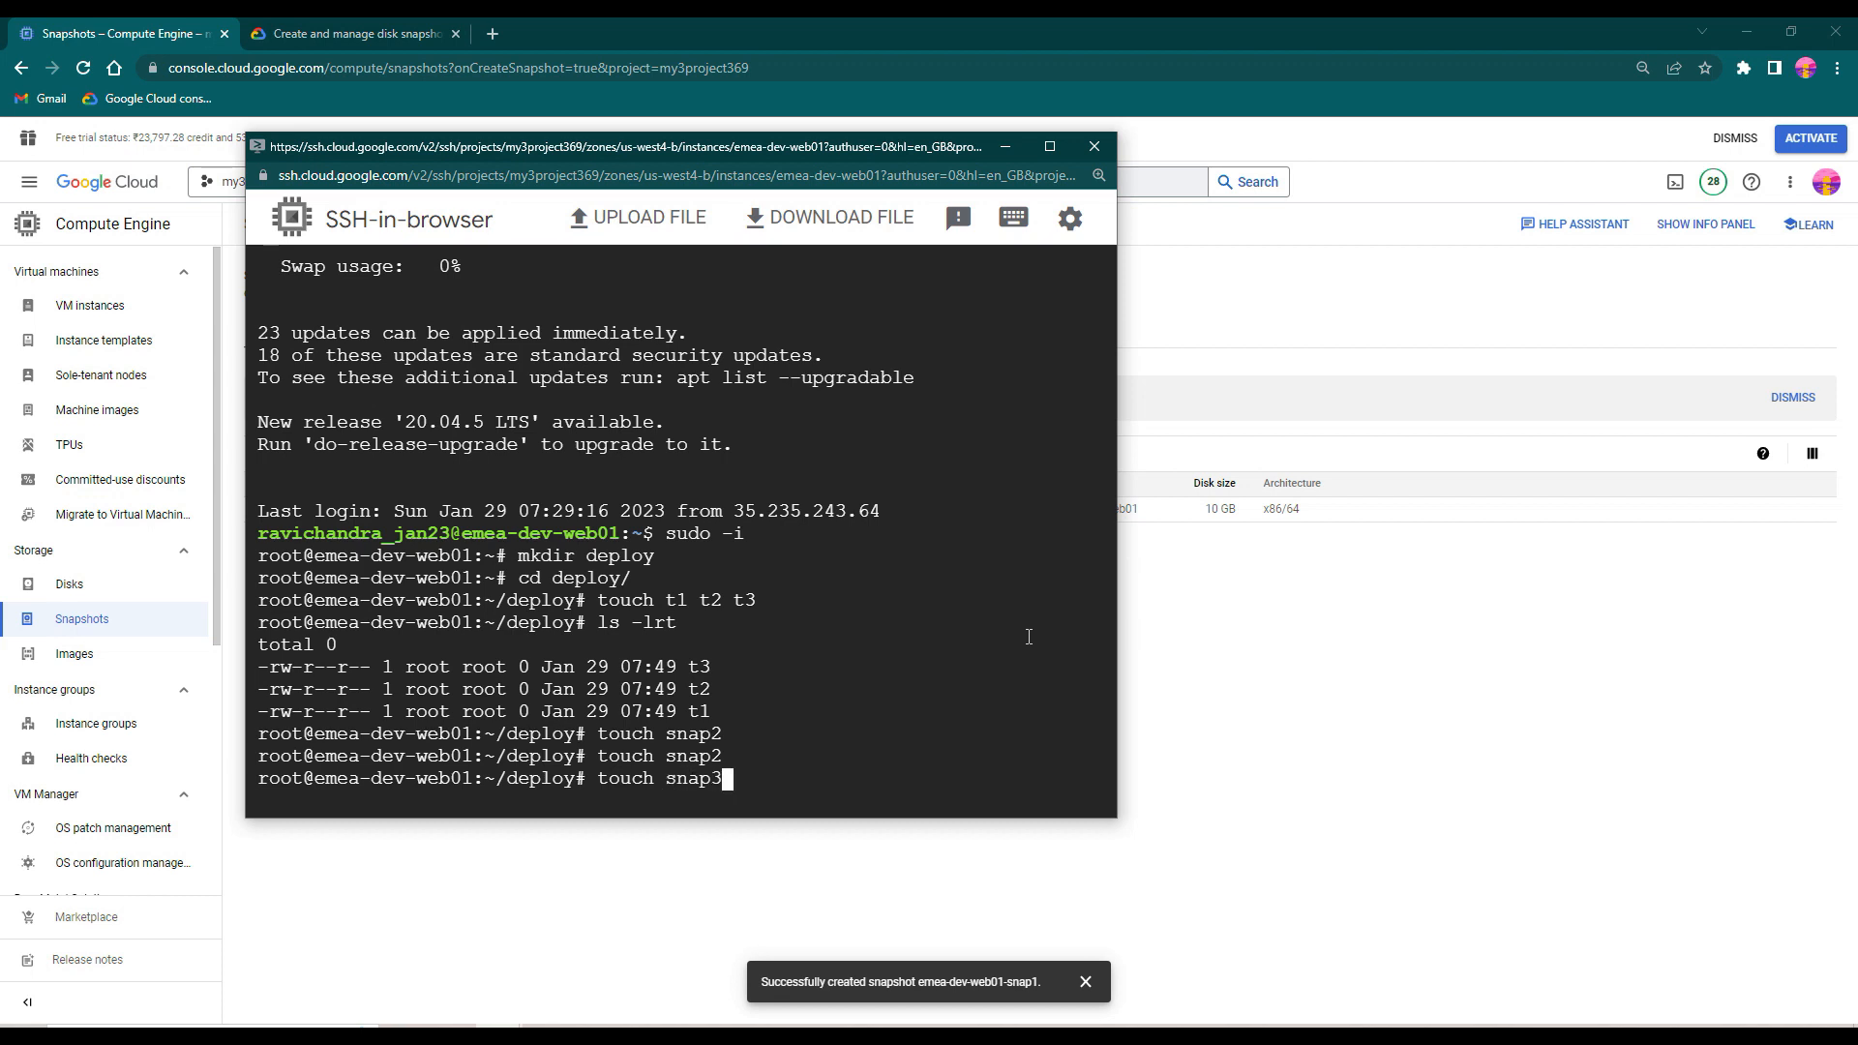
key("Return")
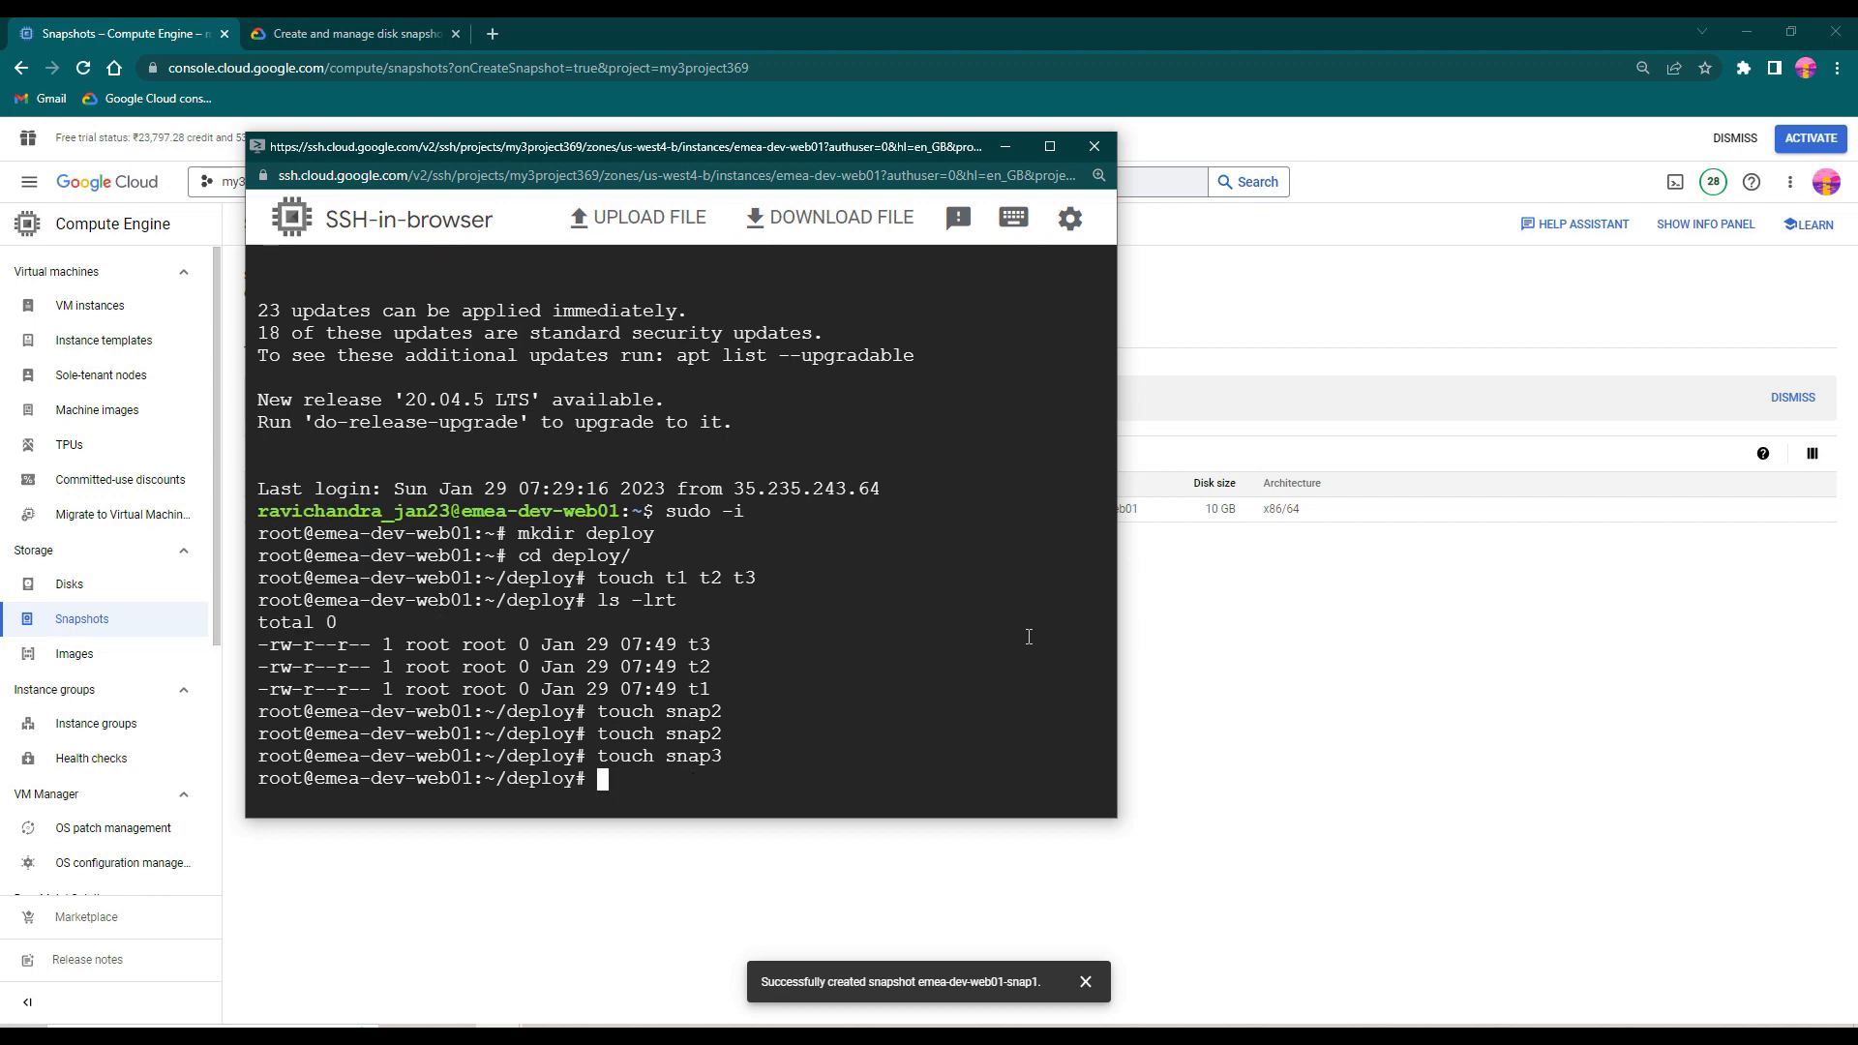
key("Up")
key("BackSpace")
type("4")
key("Return")
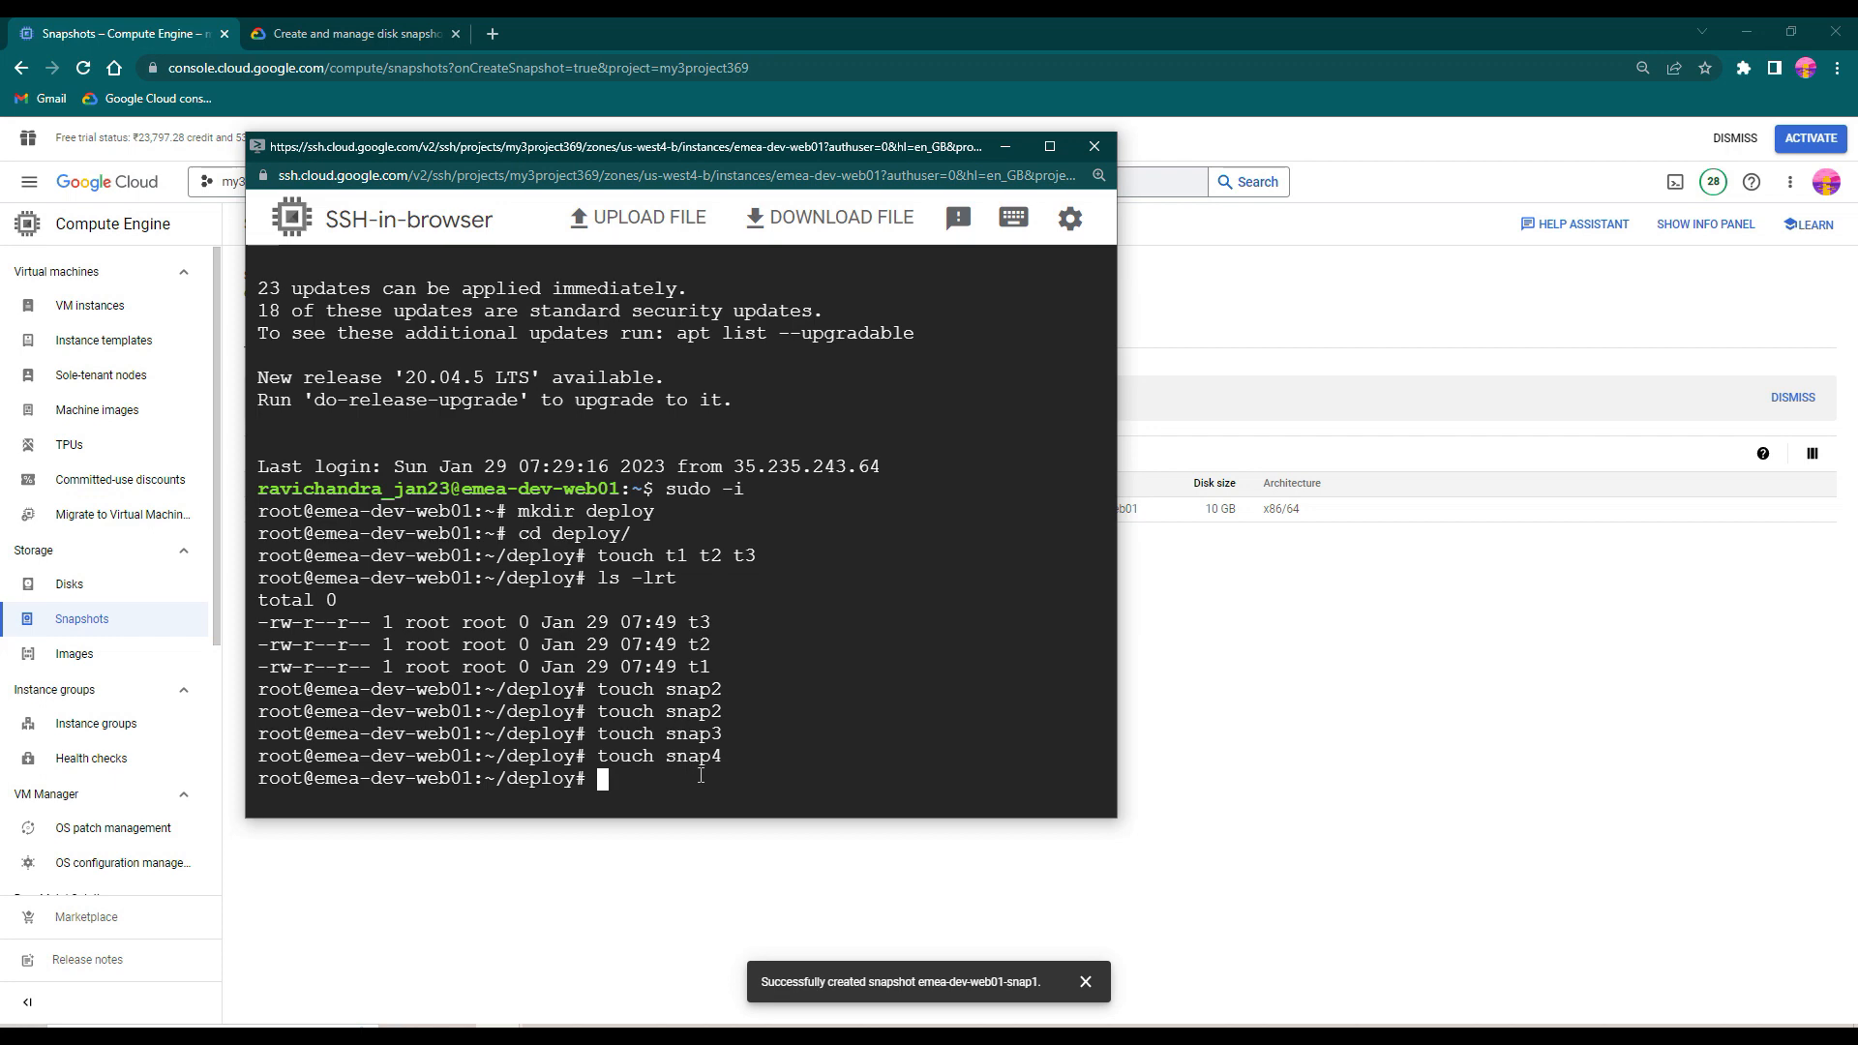
- Start a new snapshot named emea-dev-web01-snap2, reusing the first snapshot's name, with emea-dev-web01 as its source disk
left_click(1012, 148)
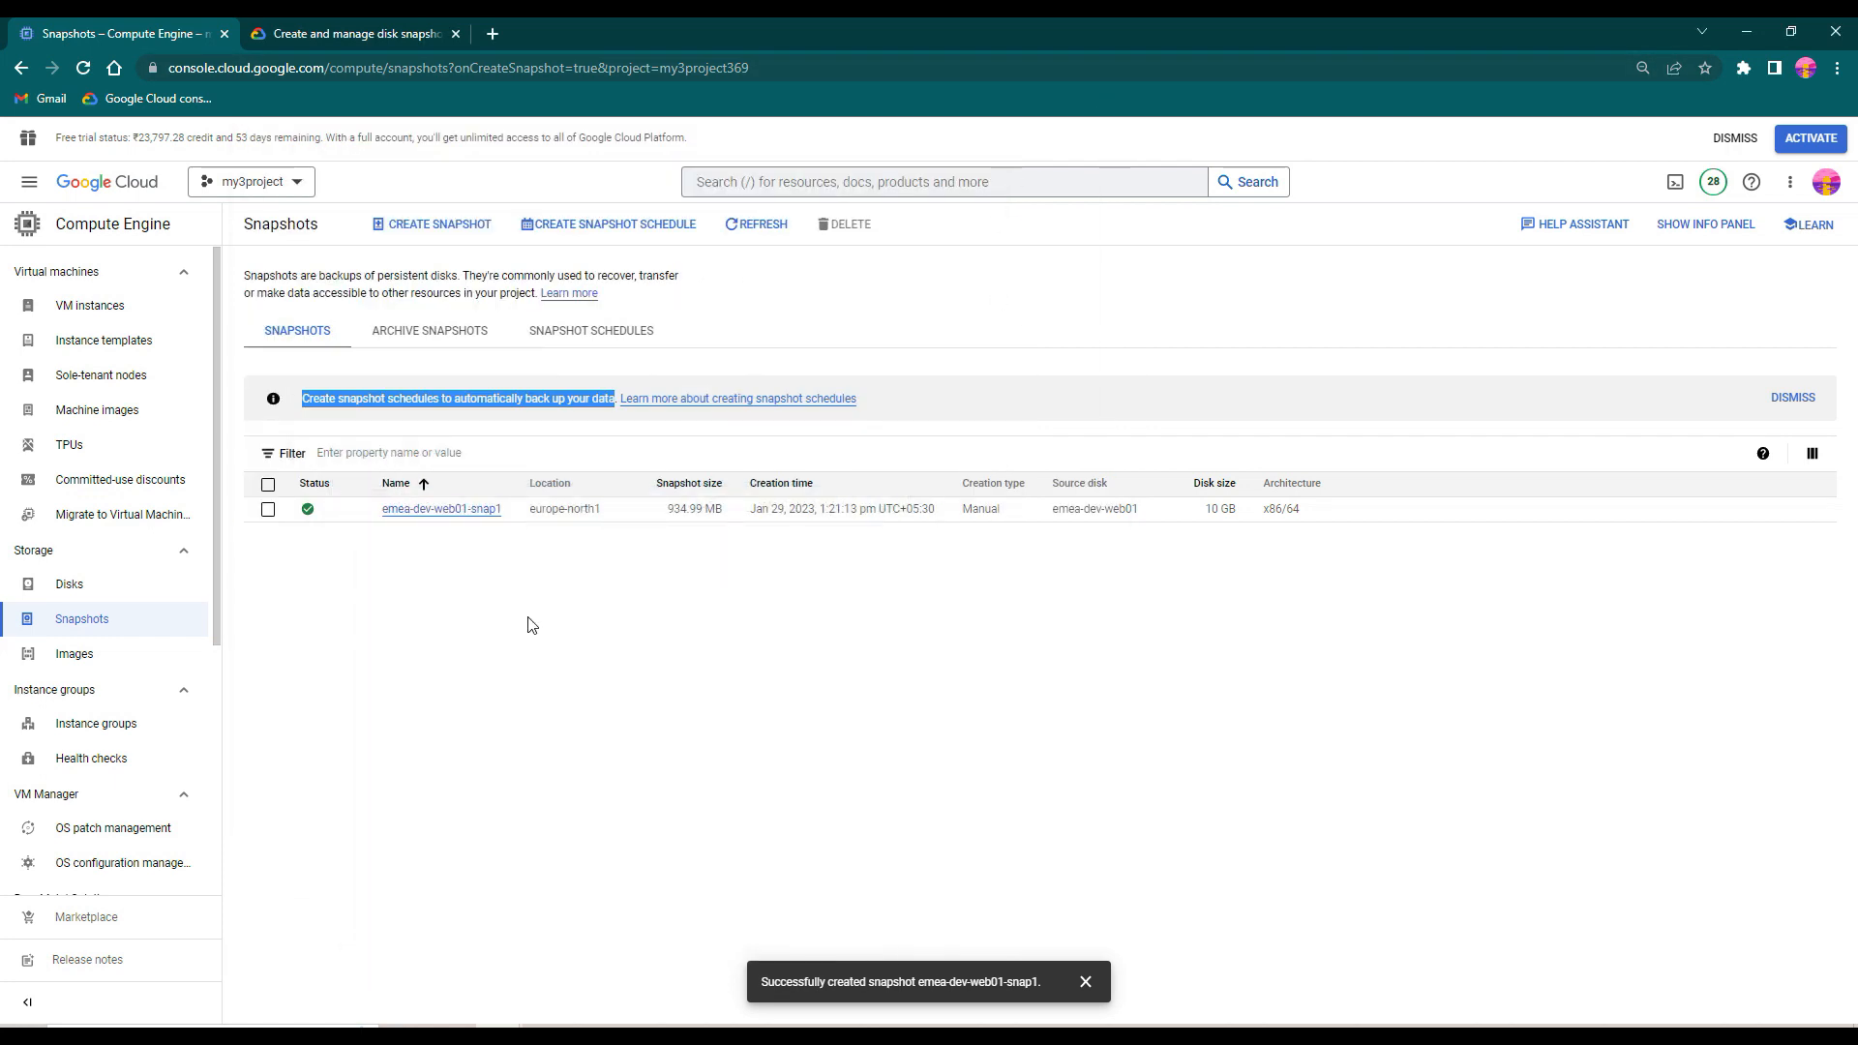
left_click(445, 225)
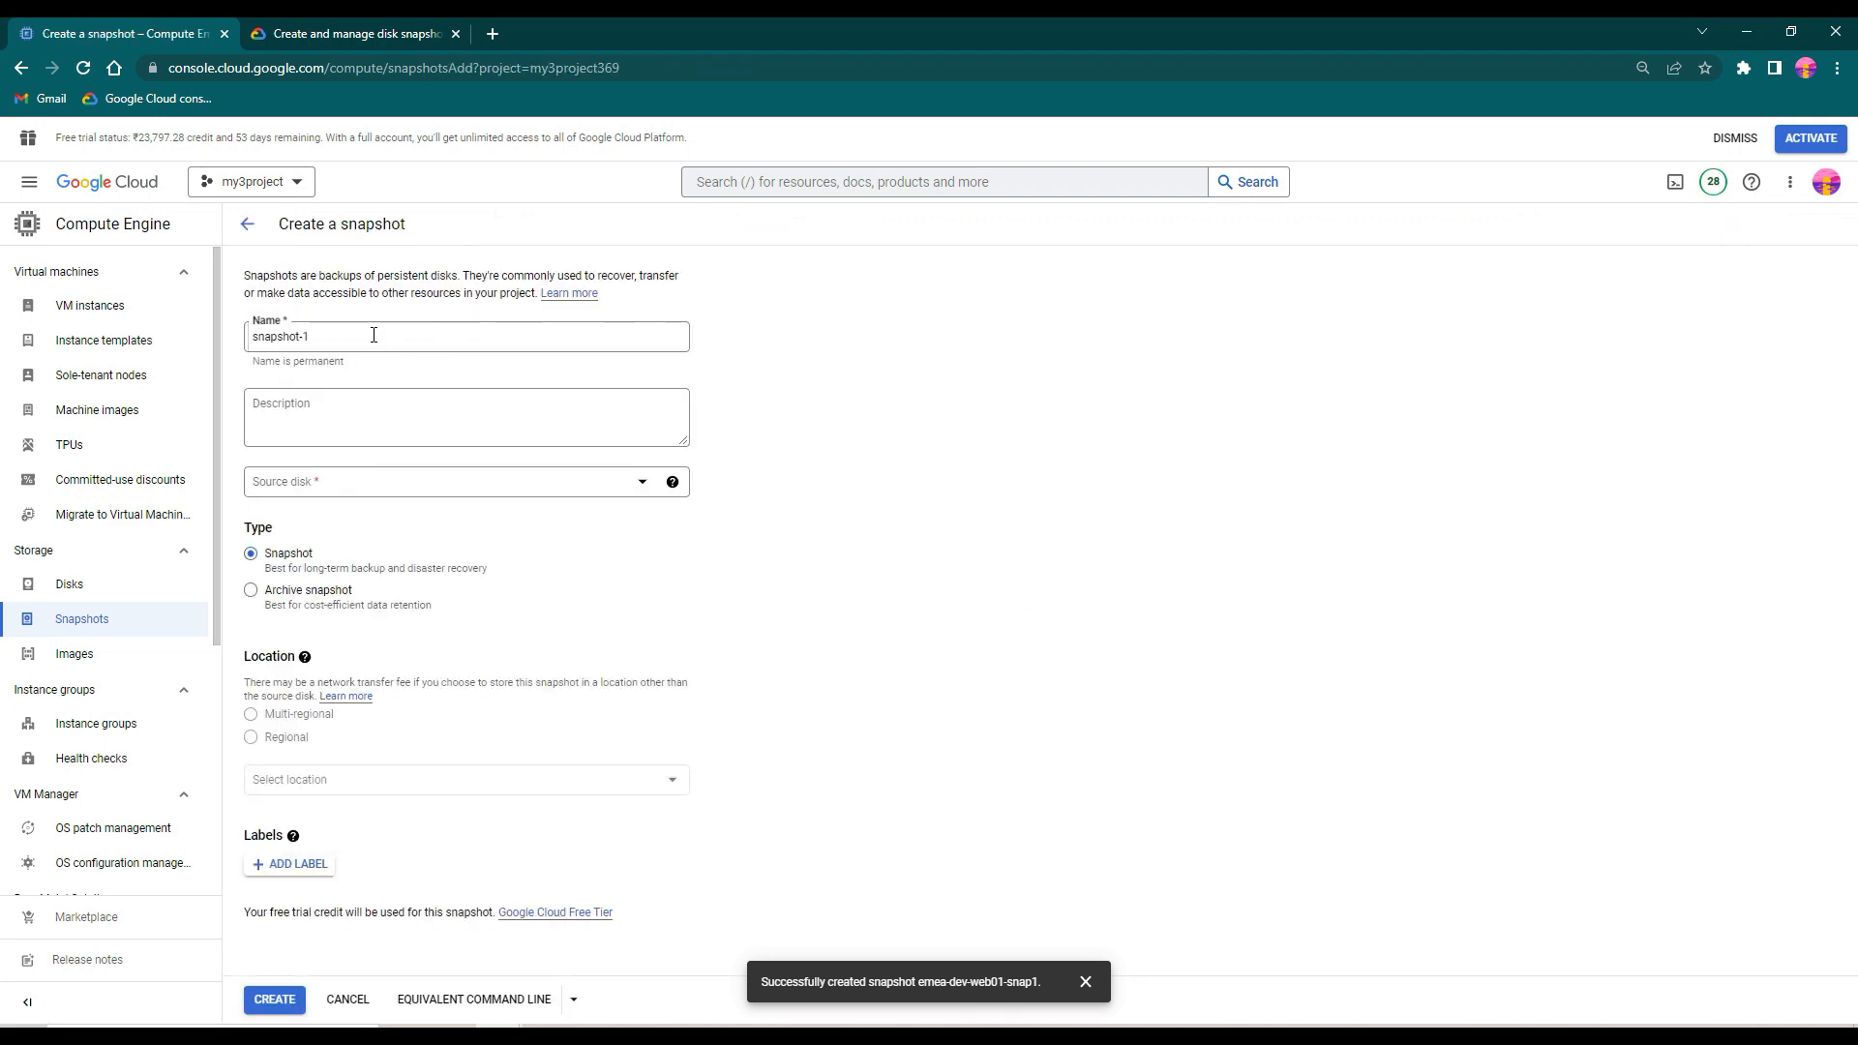
left_click(244, 224)
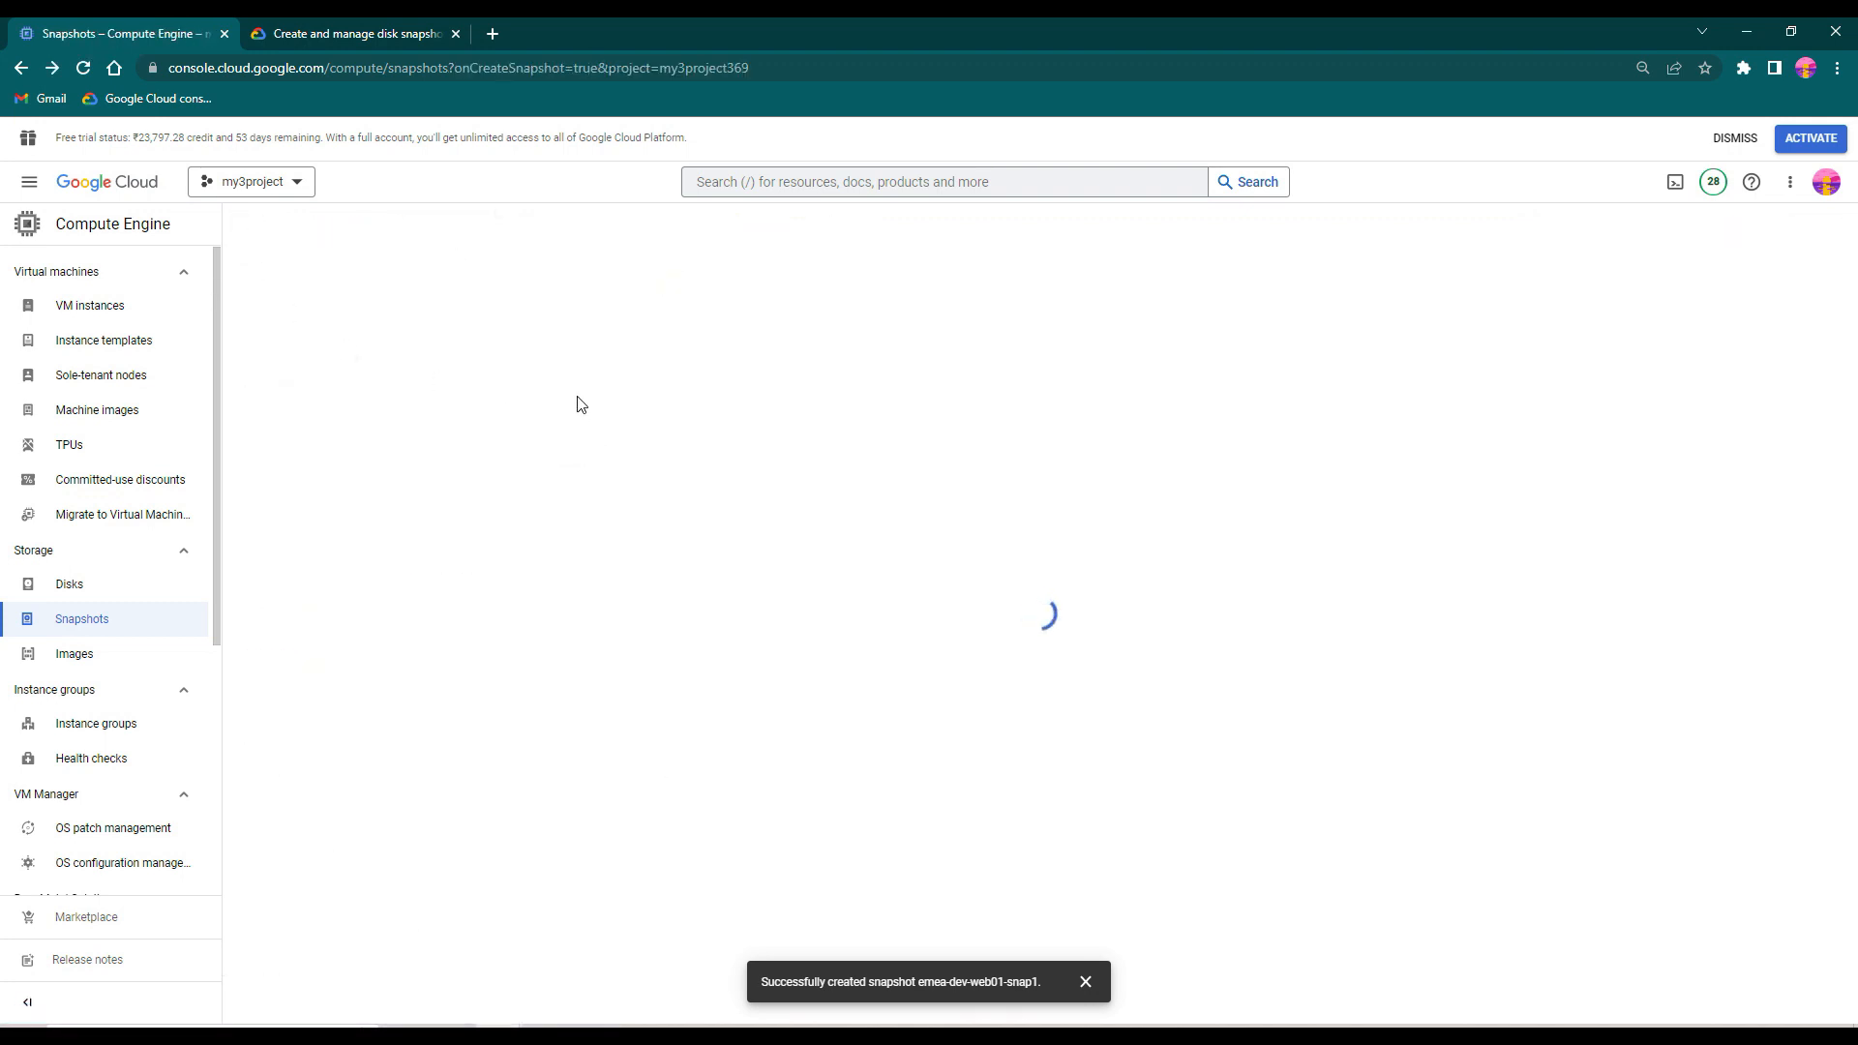
left_click_drag(508, 513, 380, 510)
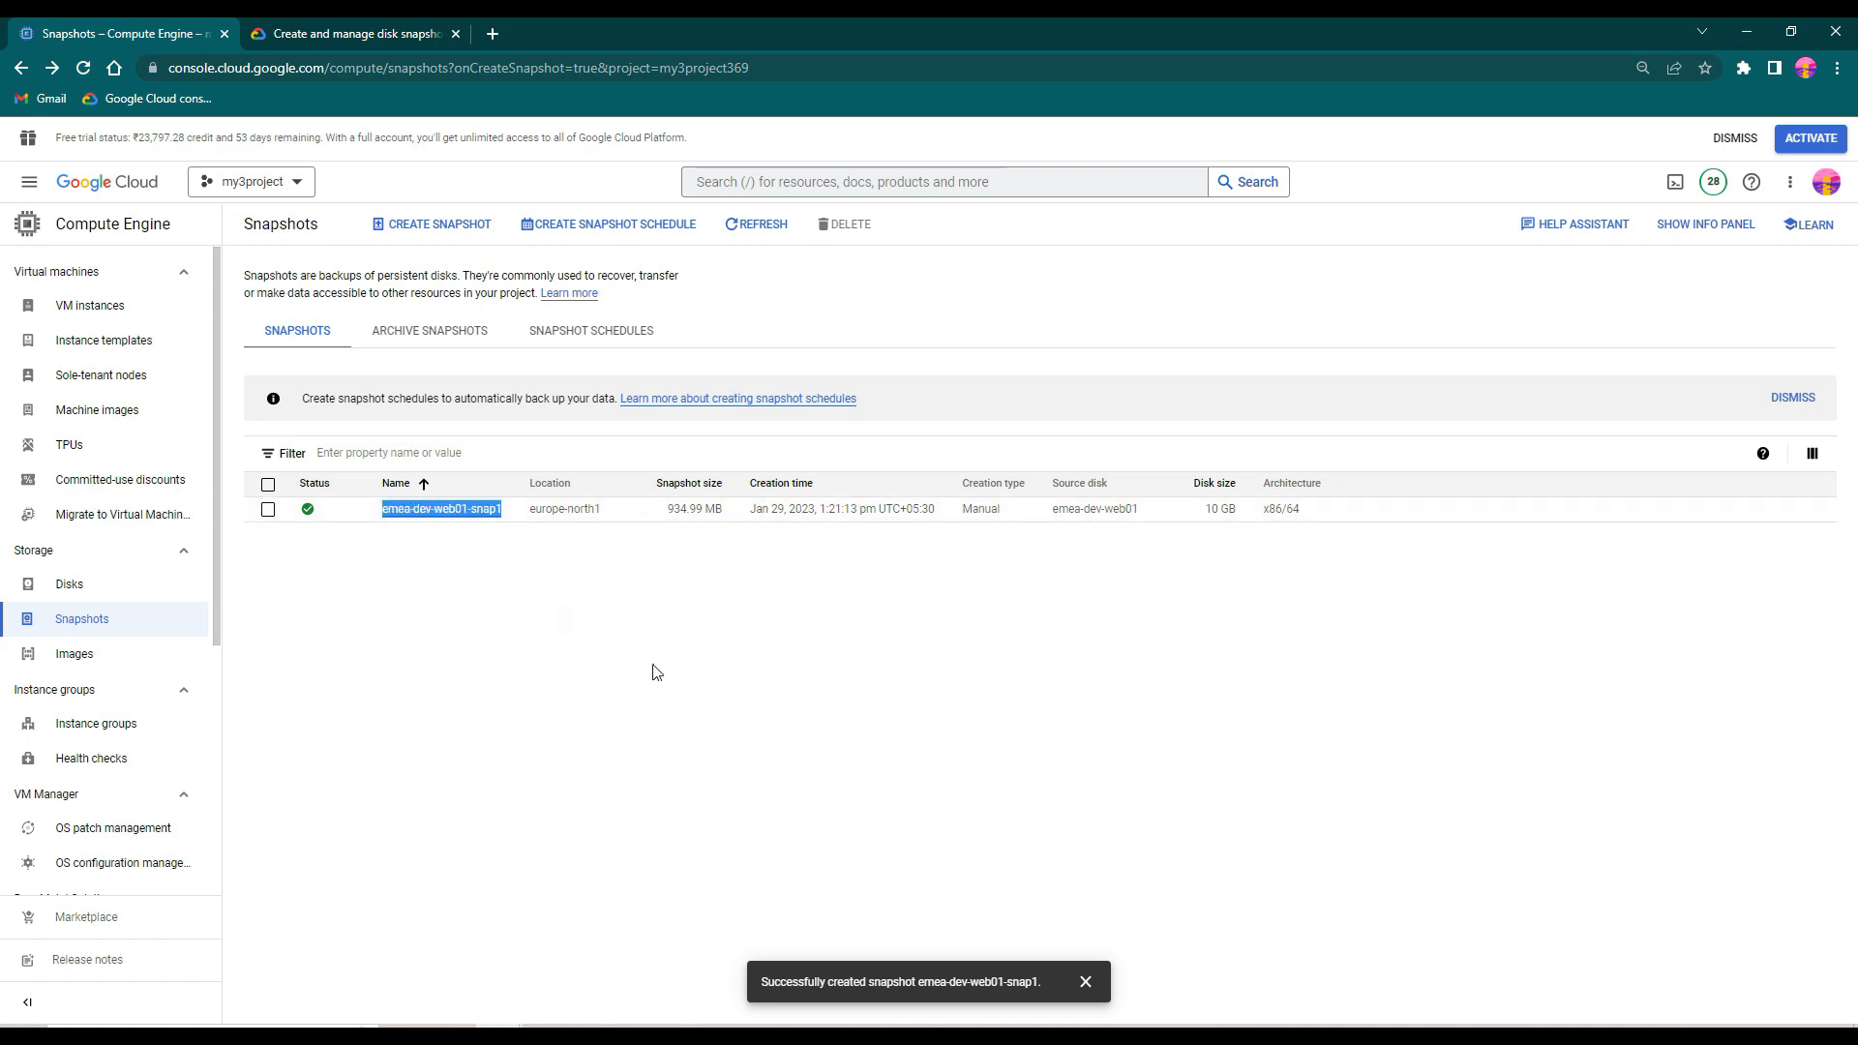
key("ctrl+c")
left_click(456, 230)
left_click_drag(311, 337, 246, 340)
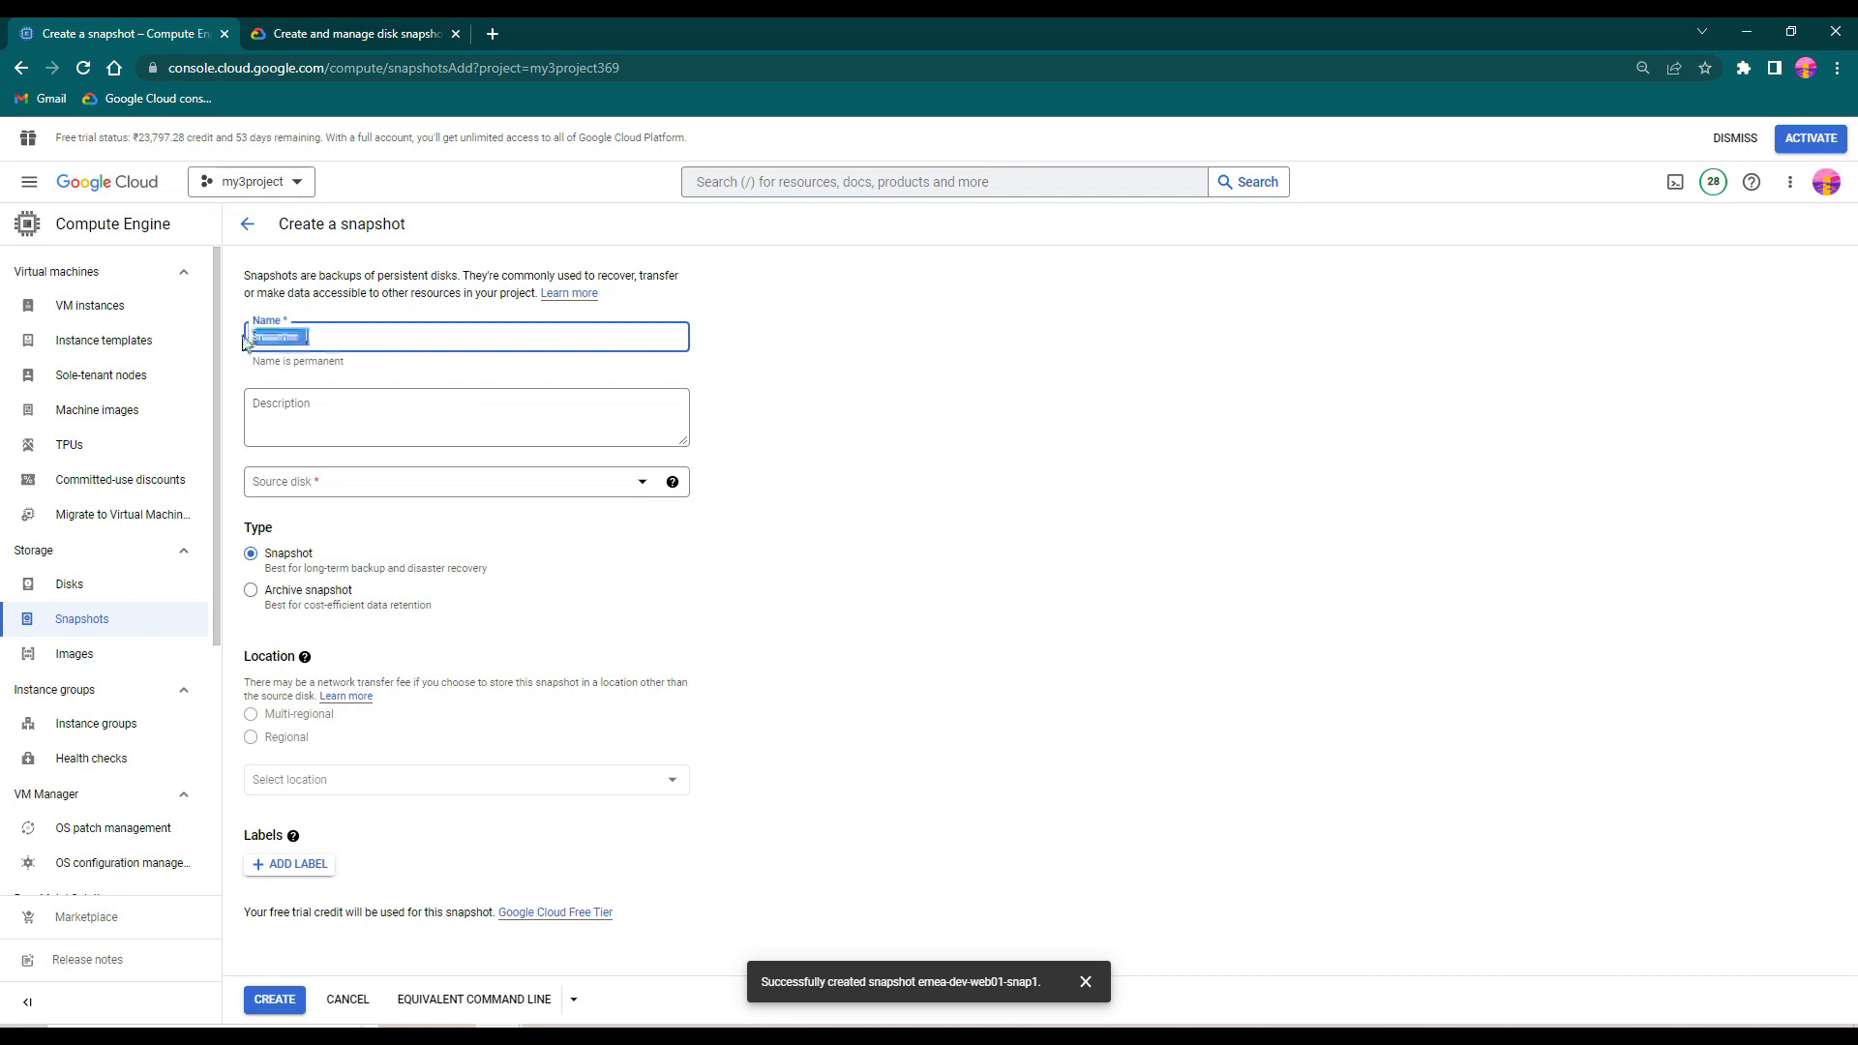
key("ctrl+v")
left_click(310, 480)
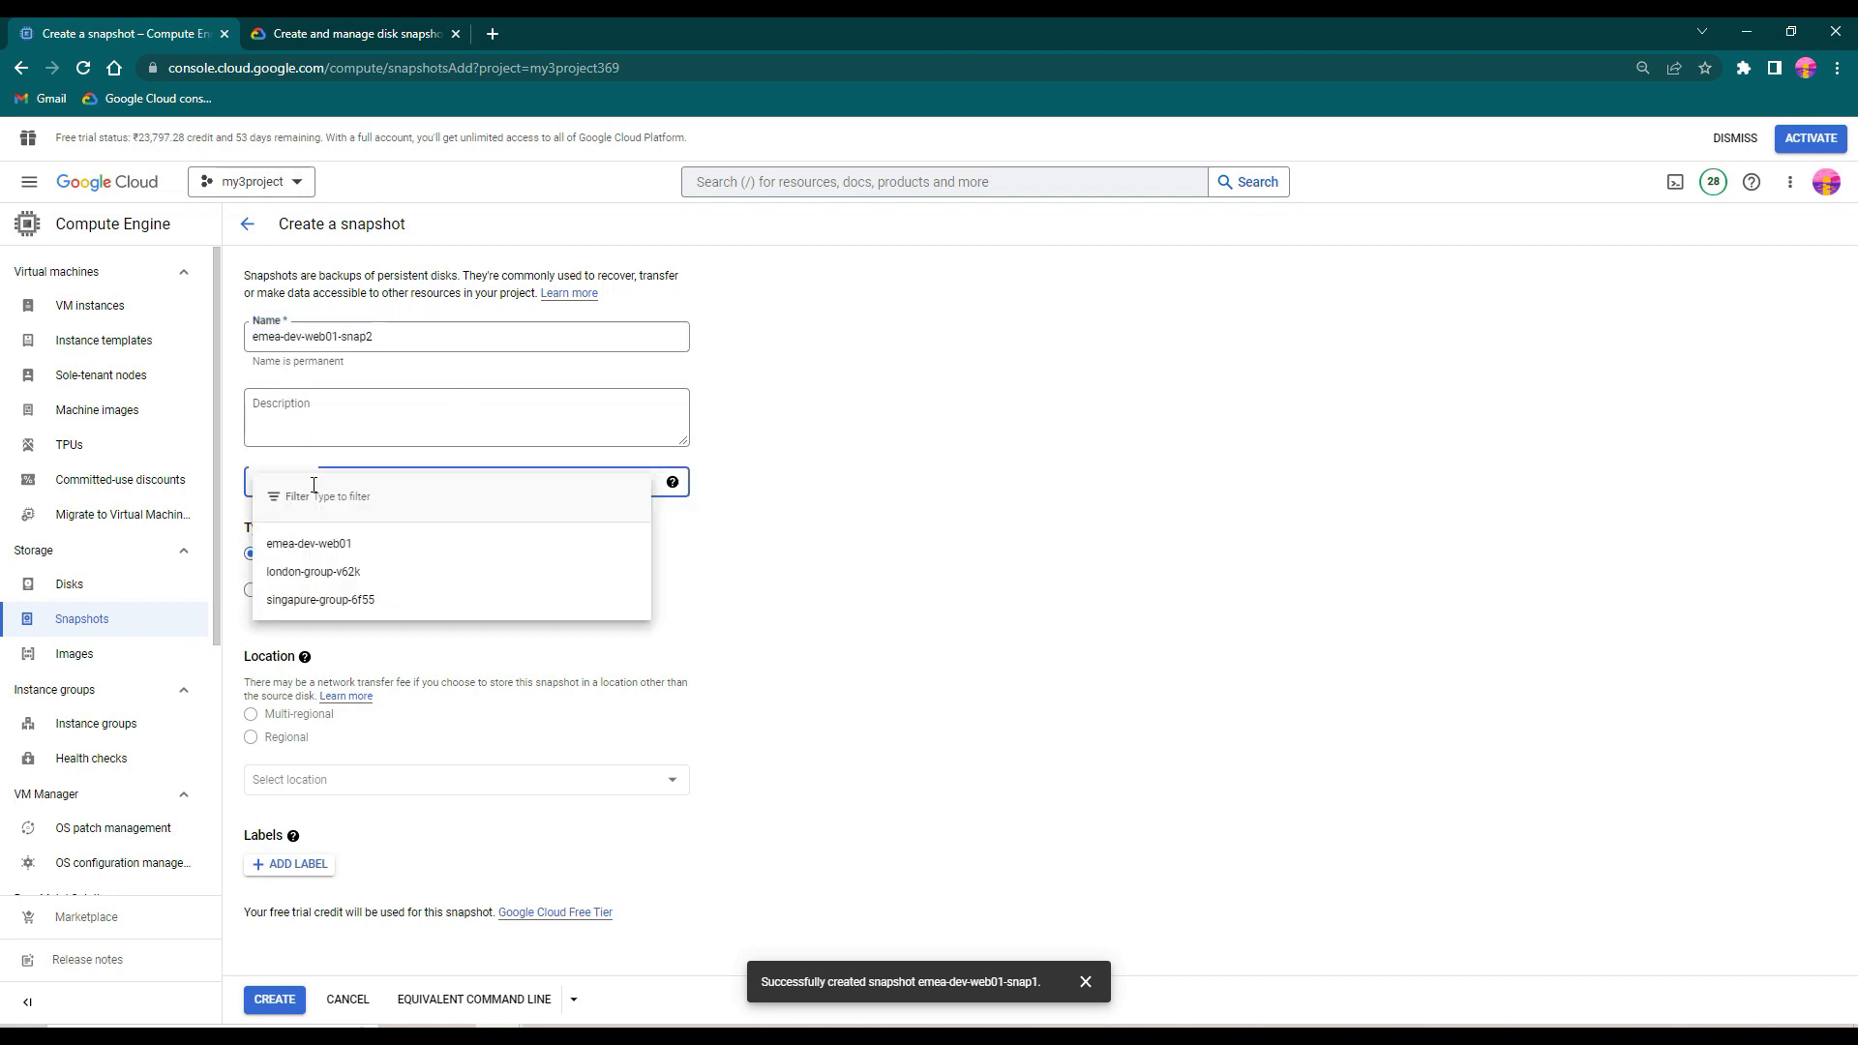
left_click(334, 543)
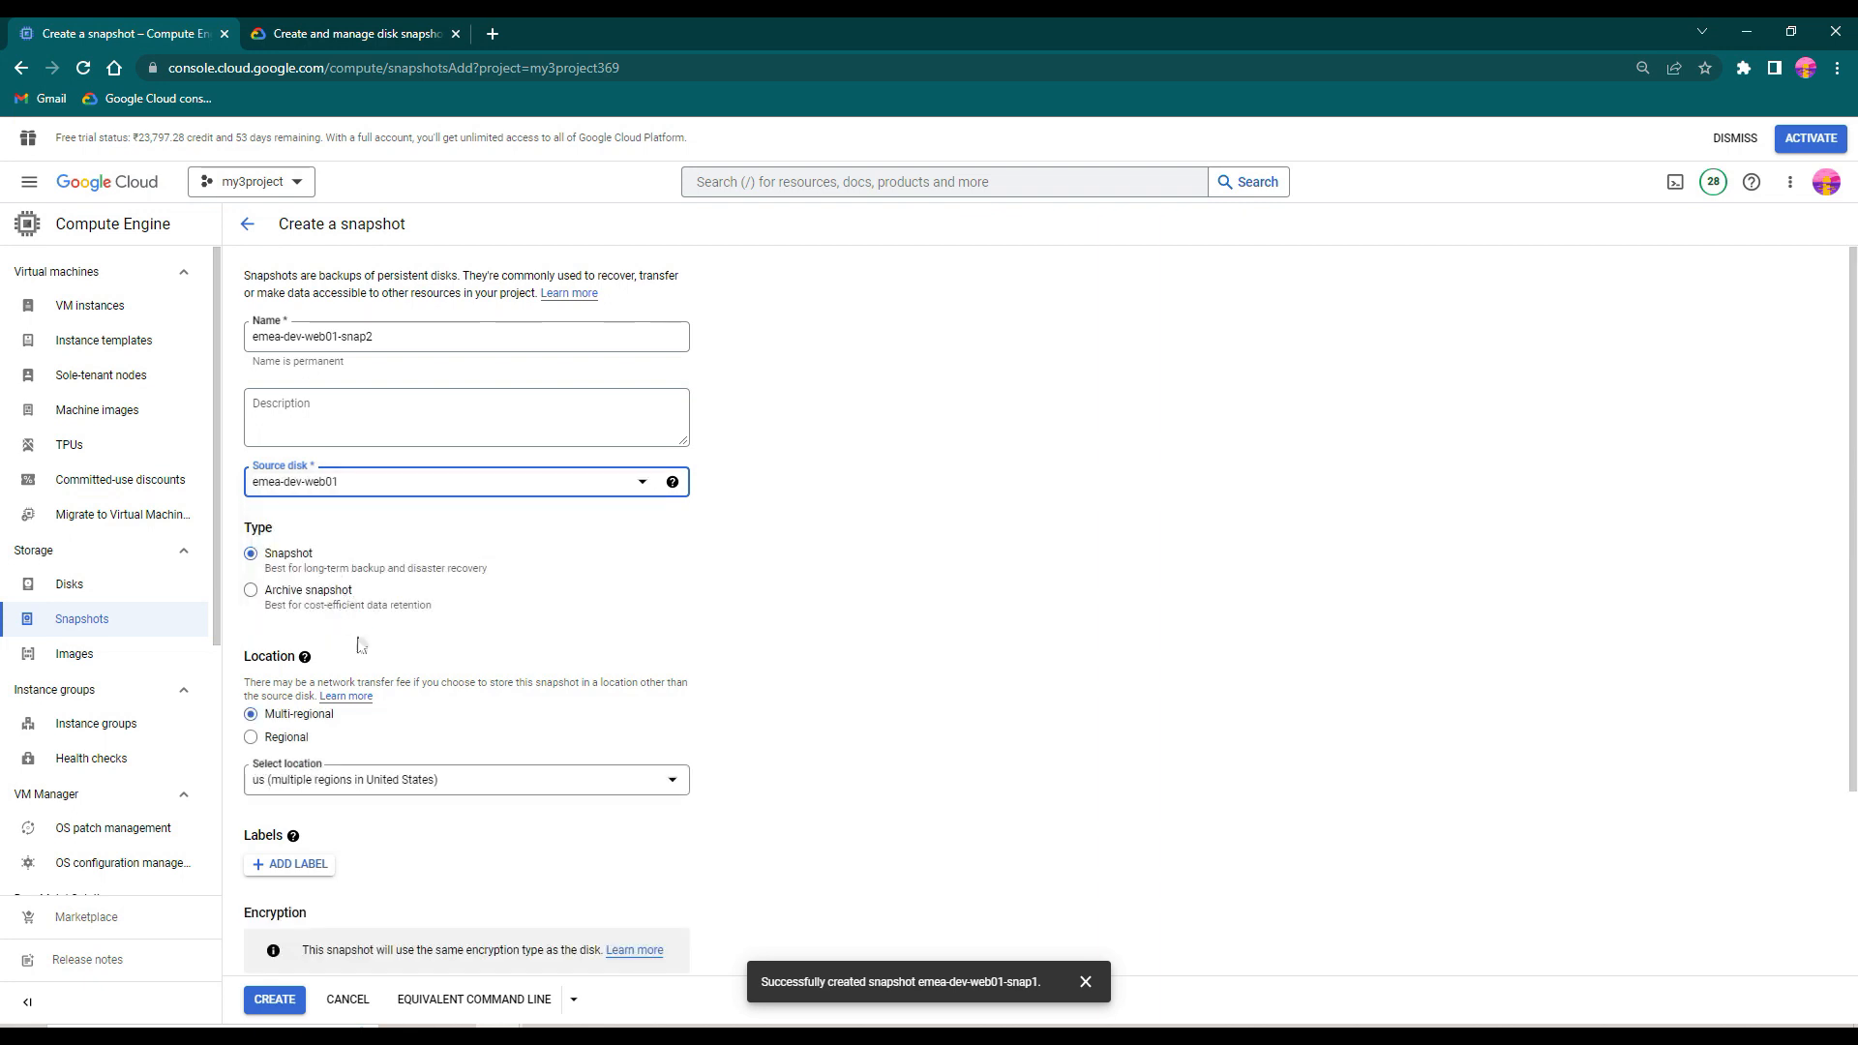
- Store the new snapshot in the Regional location europe-north1 (Finland)
left_click(280, 740)
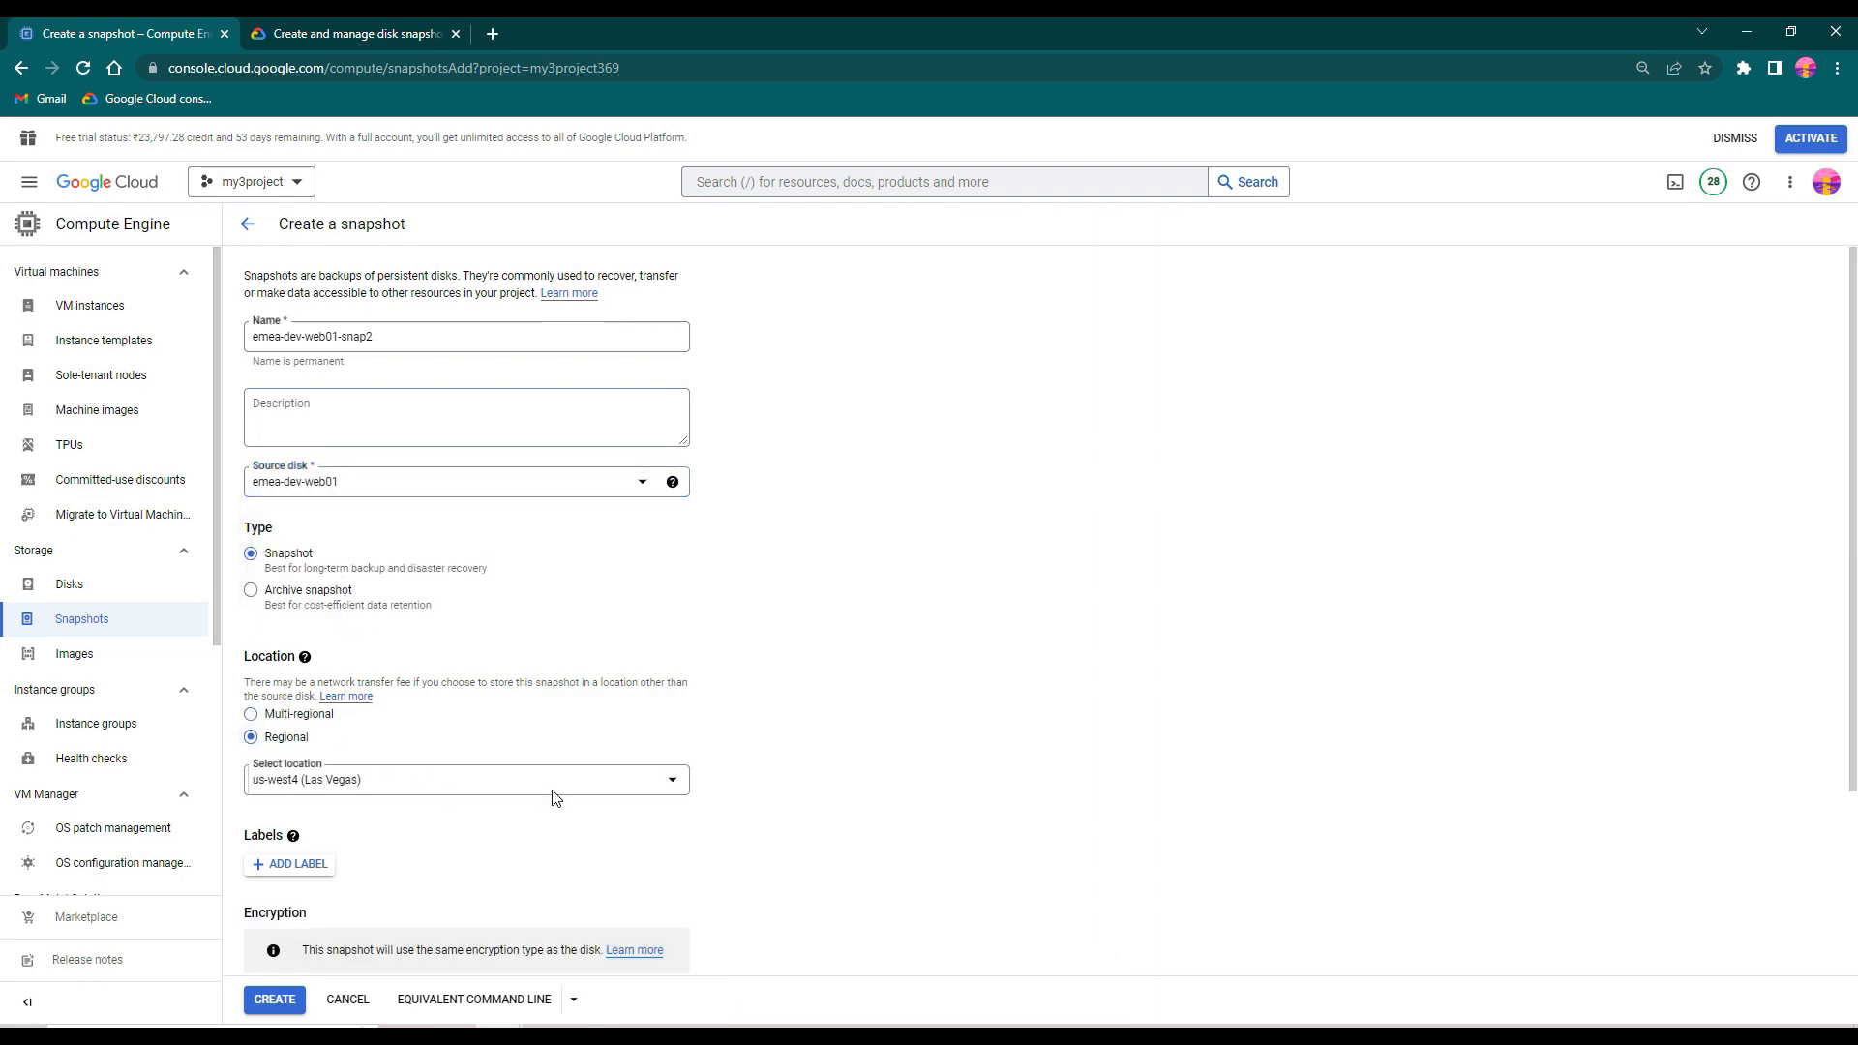
left_click(551, 789)
scroll(580, 818, "down", 5)
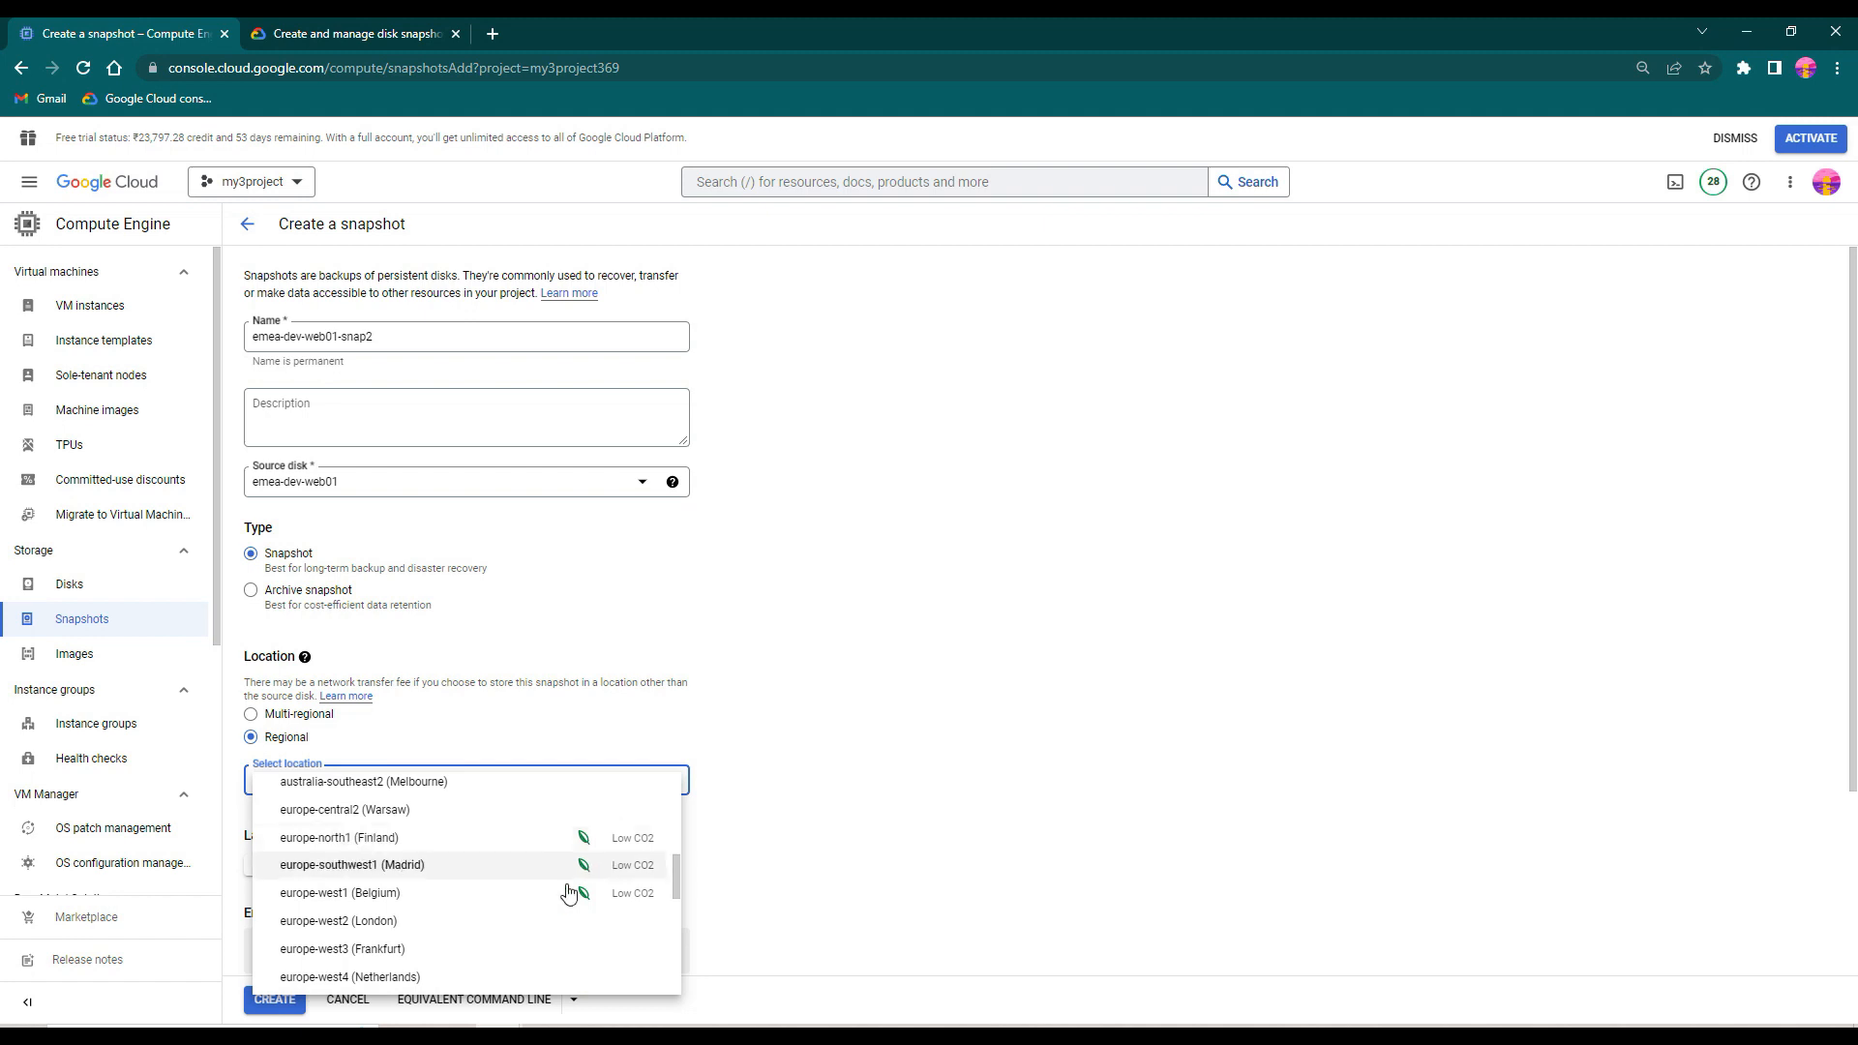
left_click(422, 888)
left_click(417, 840)
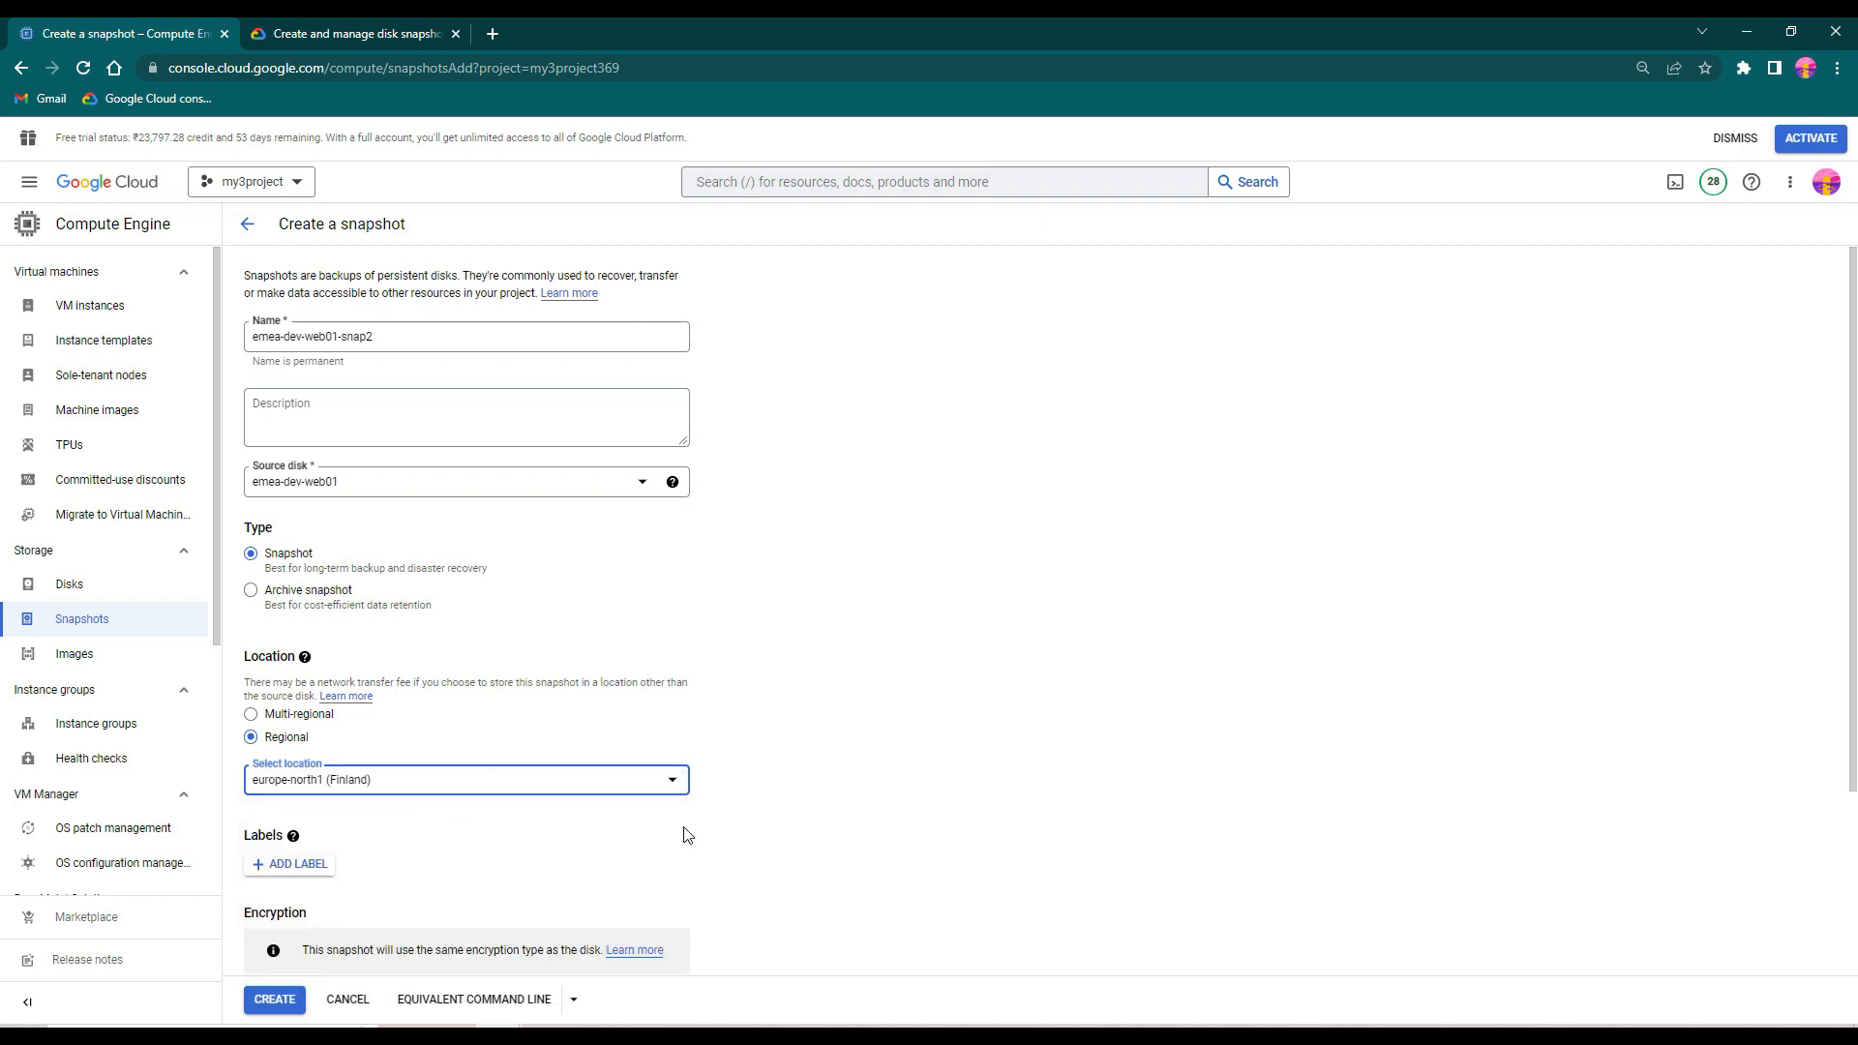
- Review the remaining snapshot settings and copy the equivalent gcloud command line
scroll(929, 771, "down", 3)
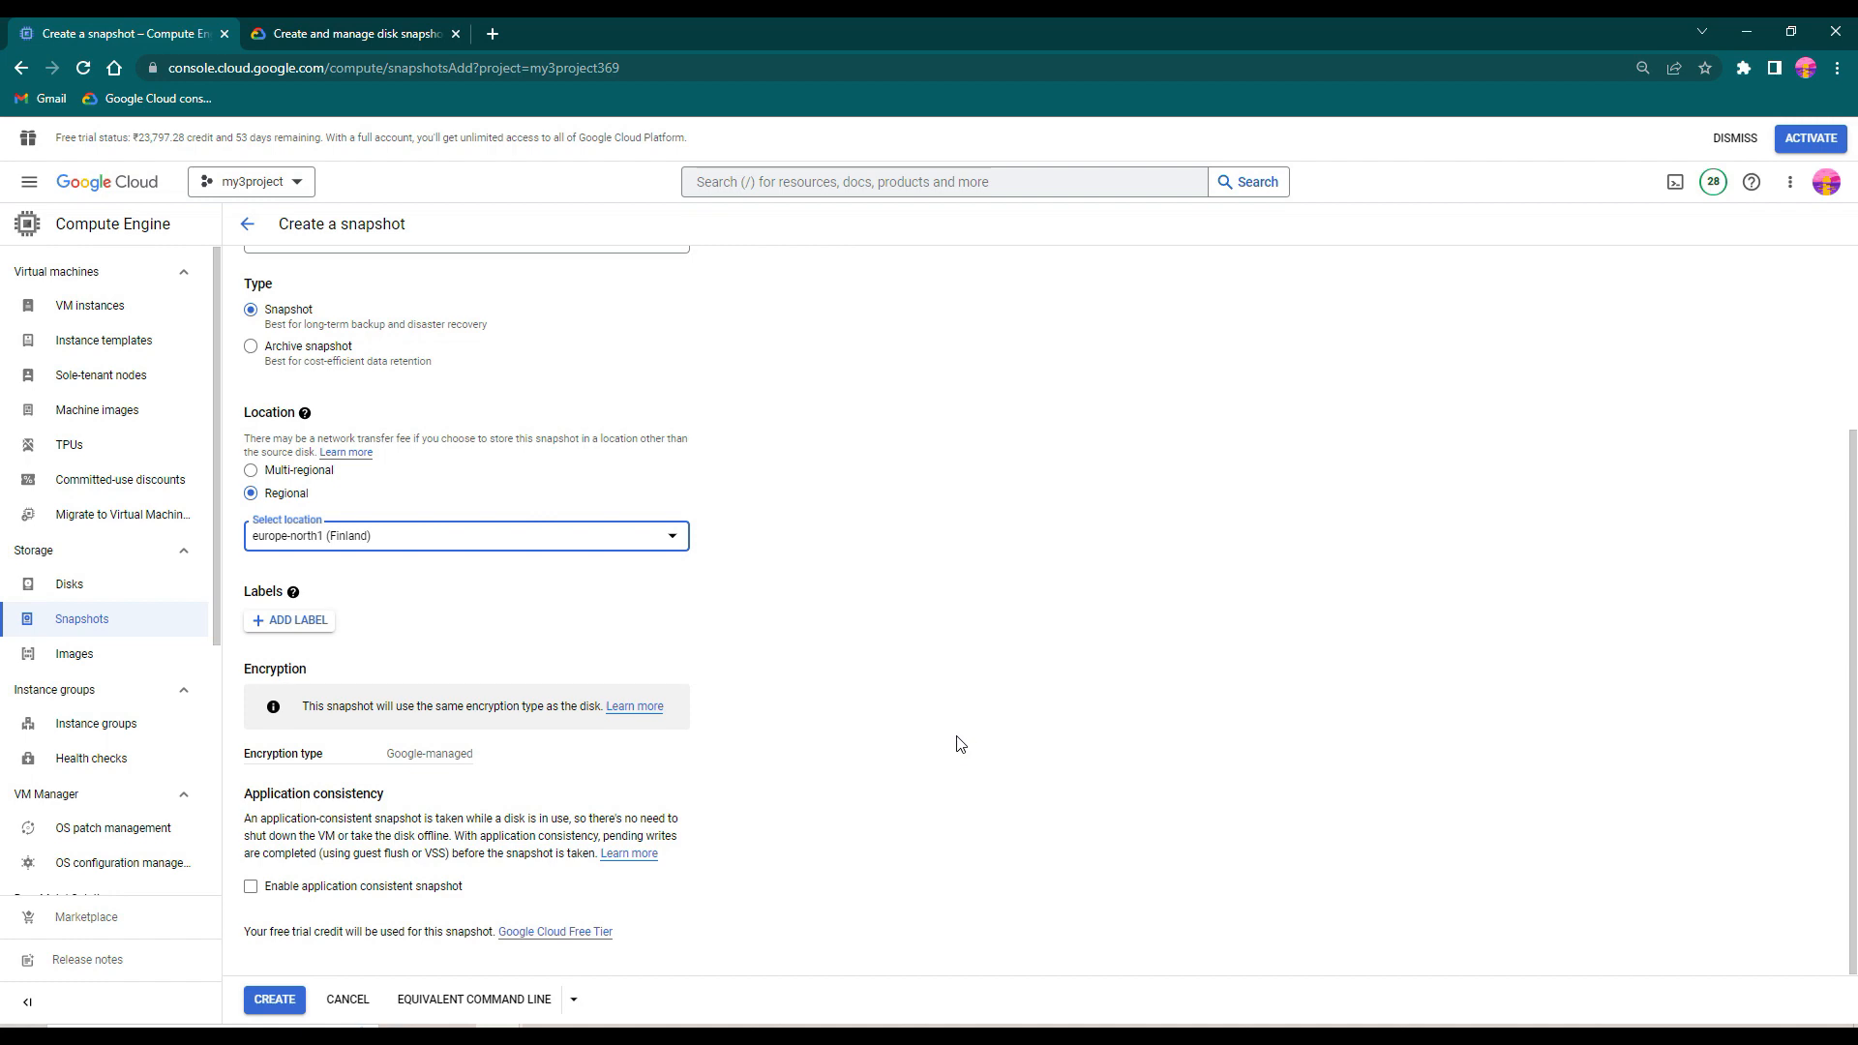
scroll(964, 745, "up", 3)
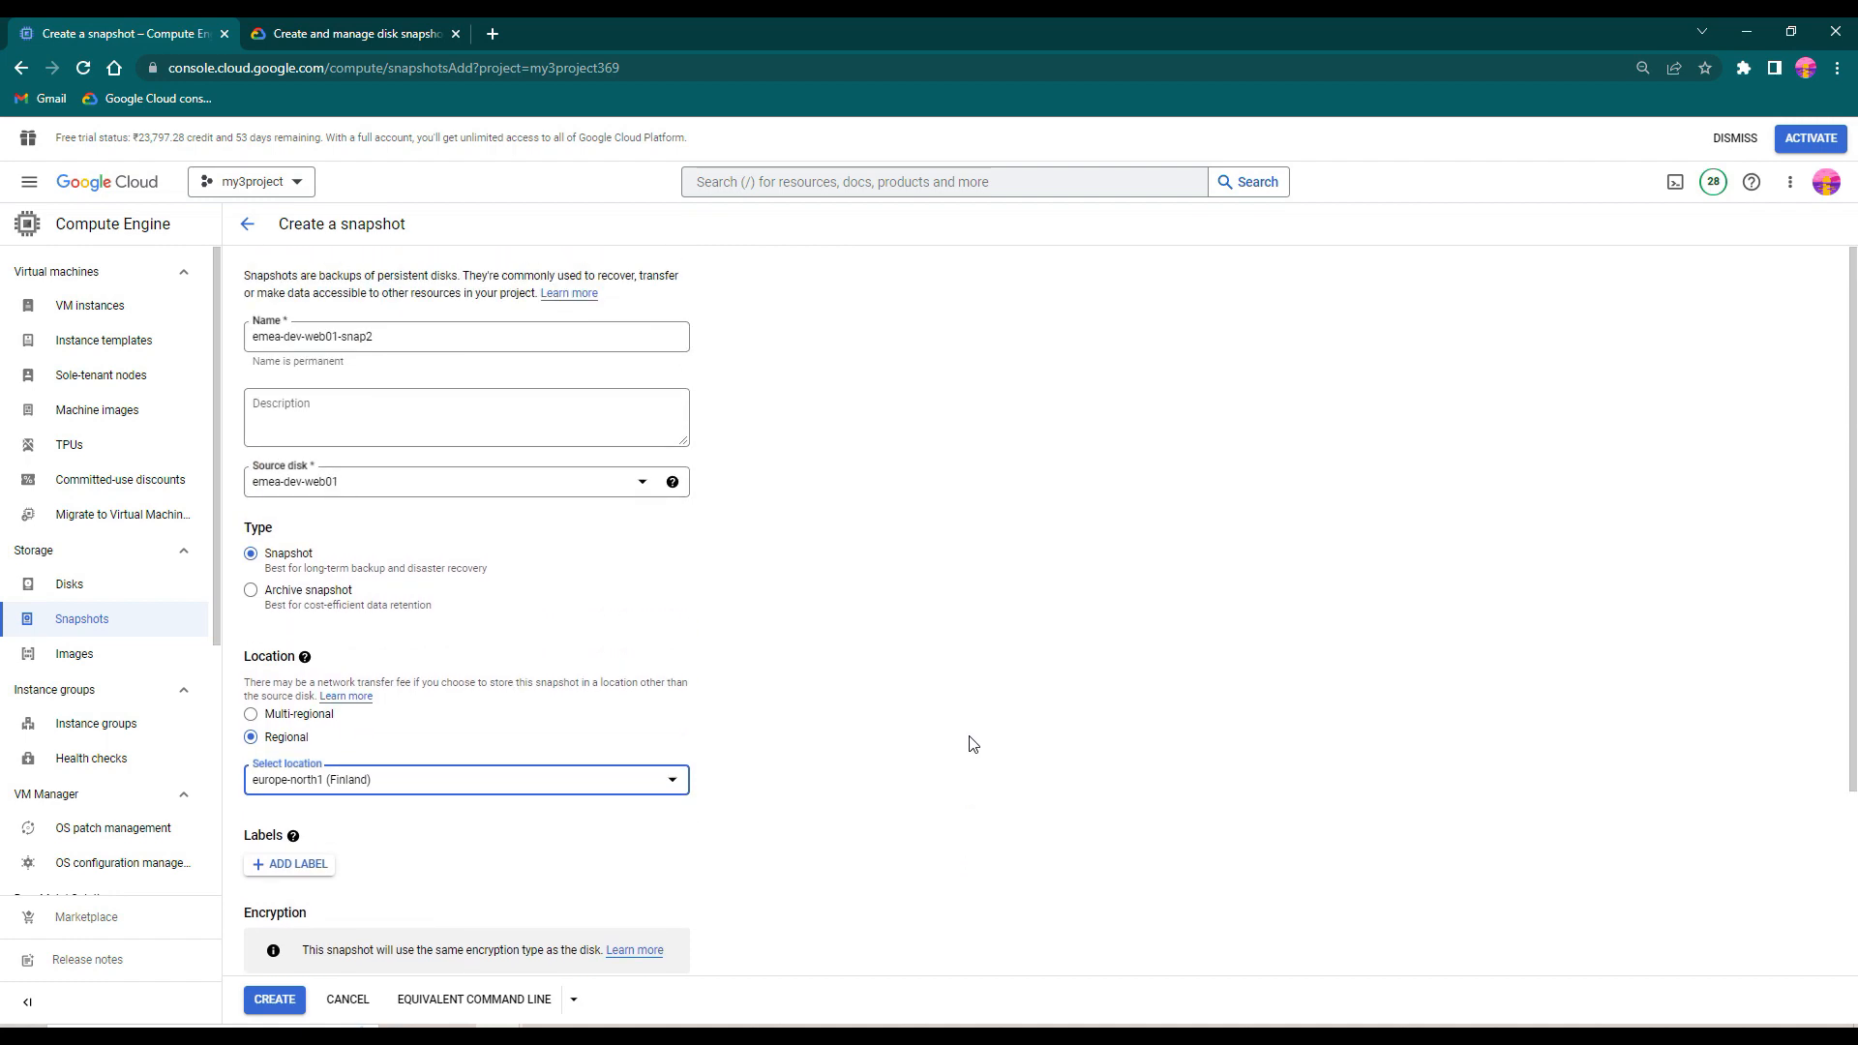
scroll(970, 746, "down", 3)
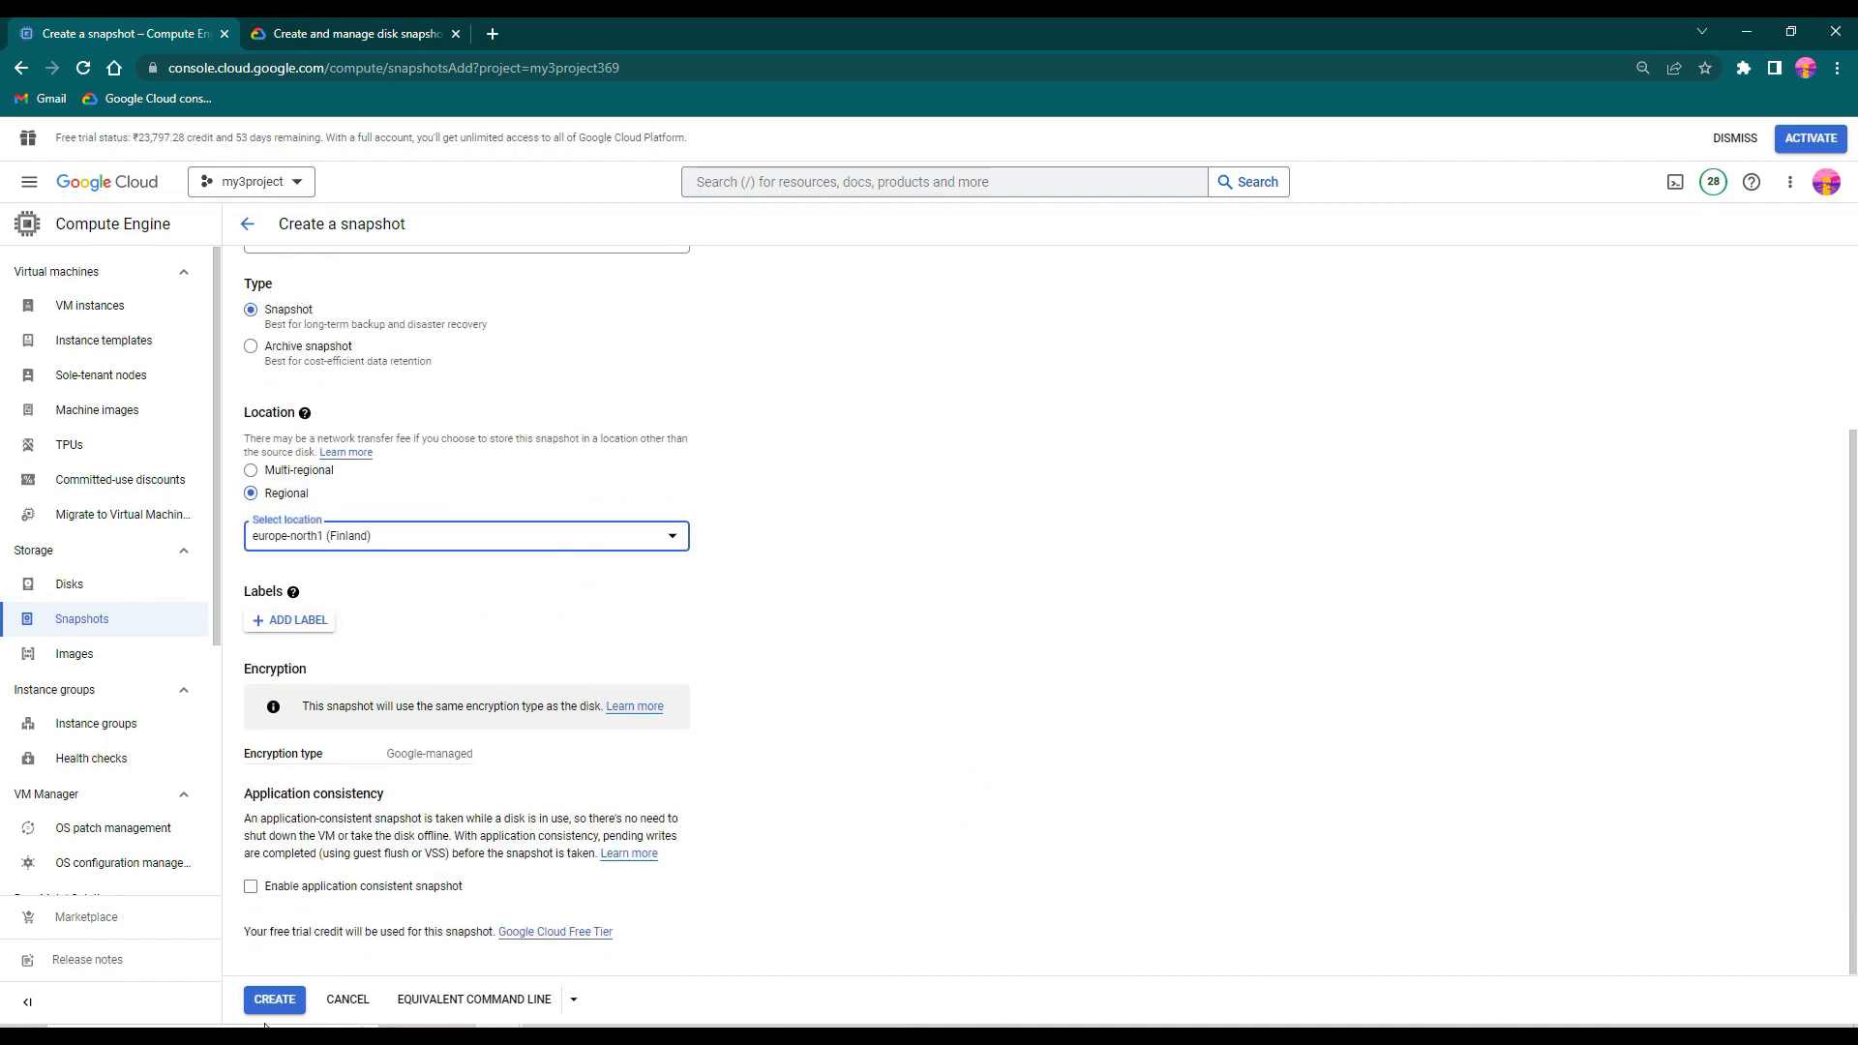
left_click(474, 1001)
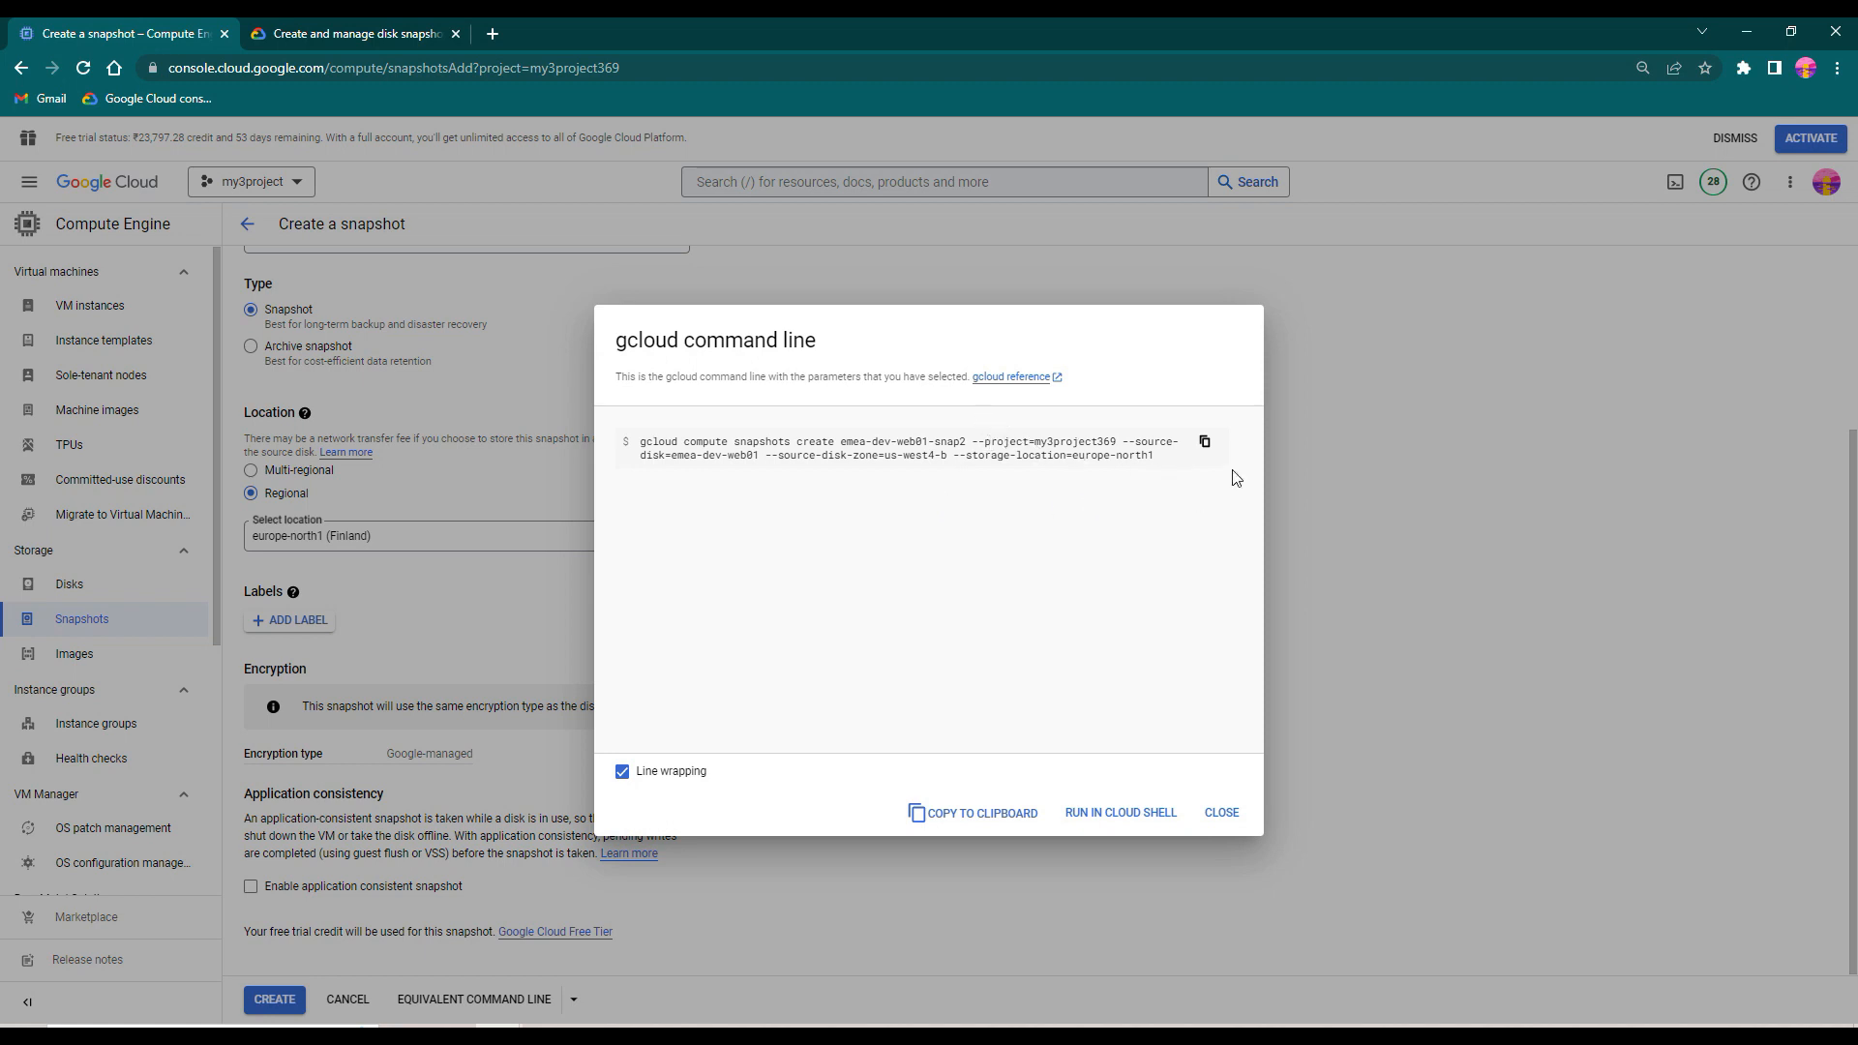
left_click(1202, 442)
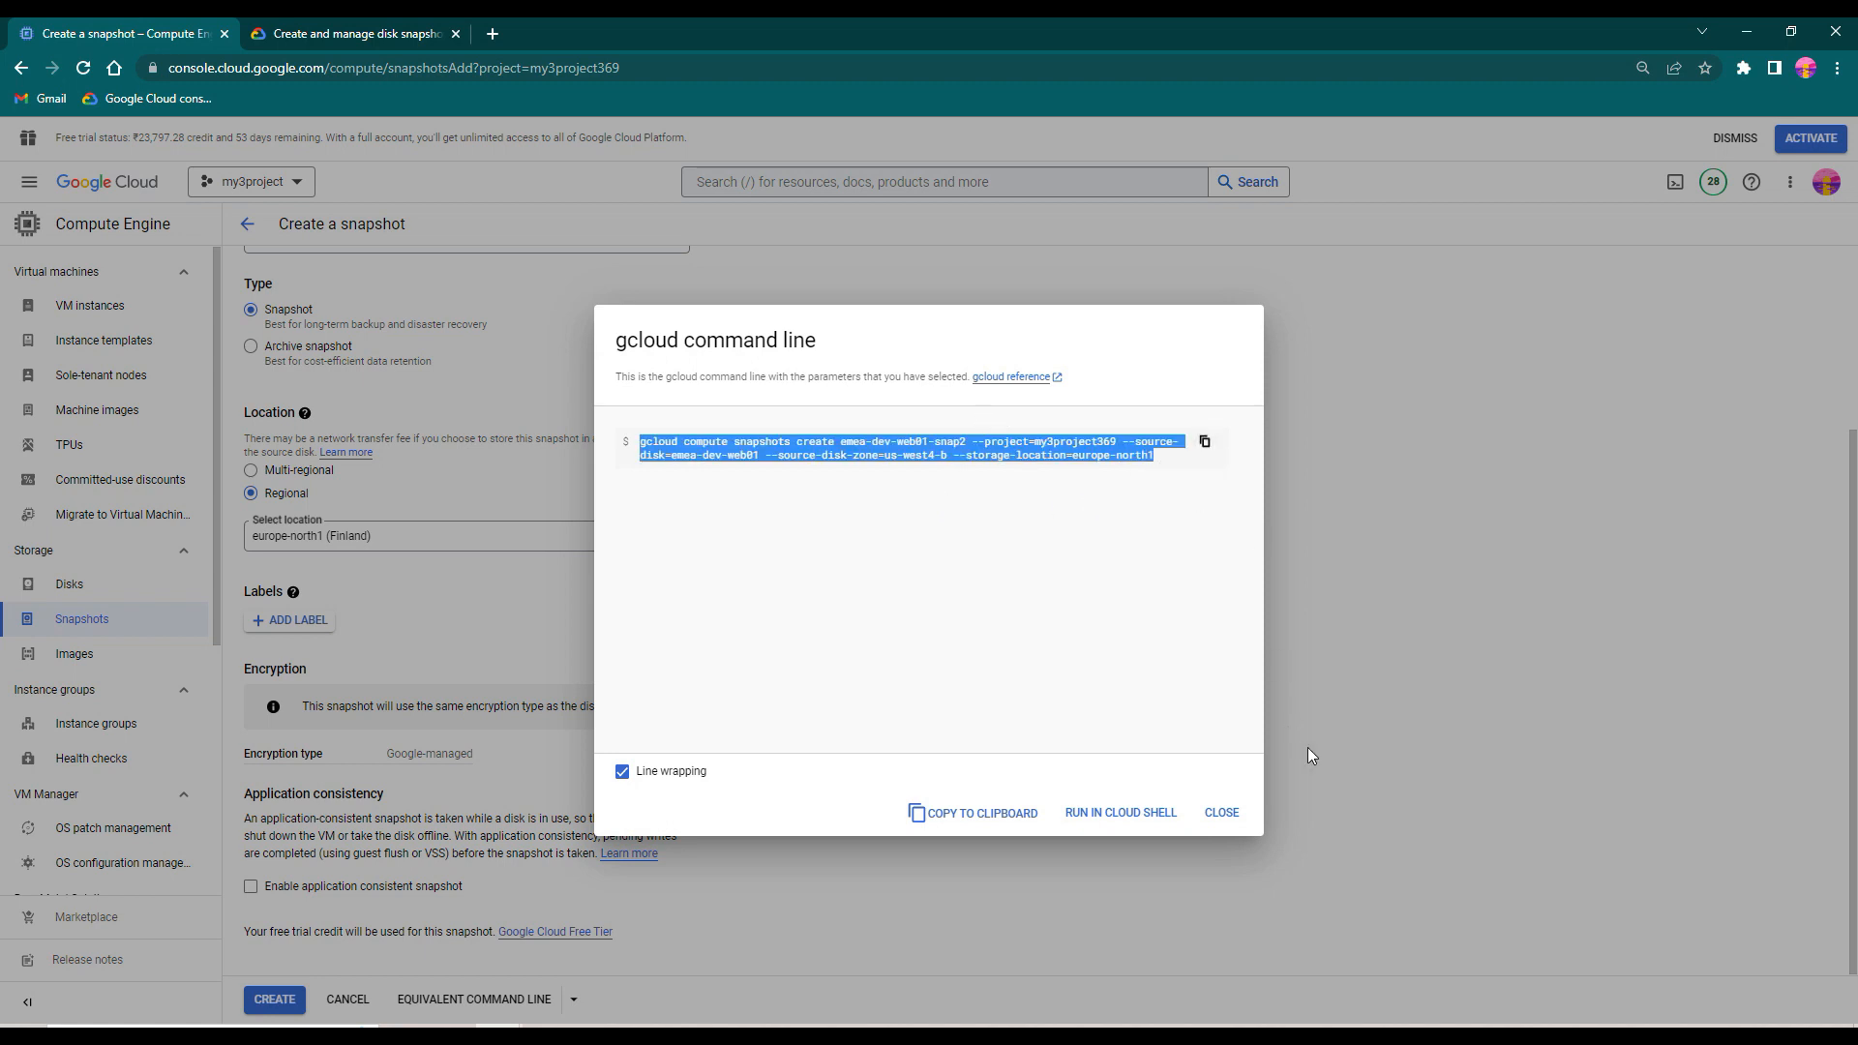
left_click(1220, 812)
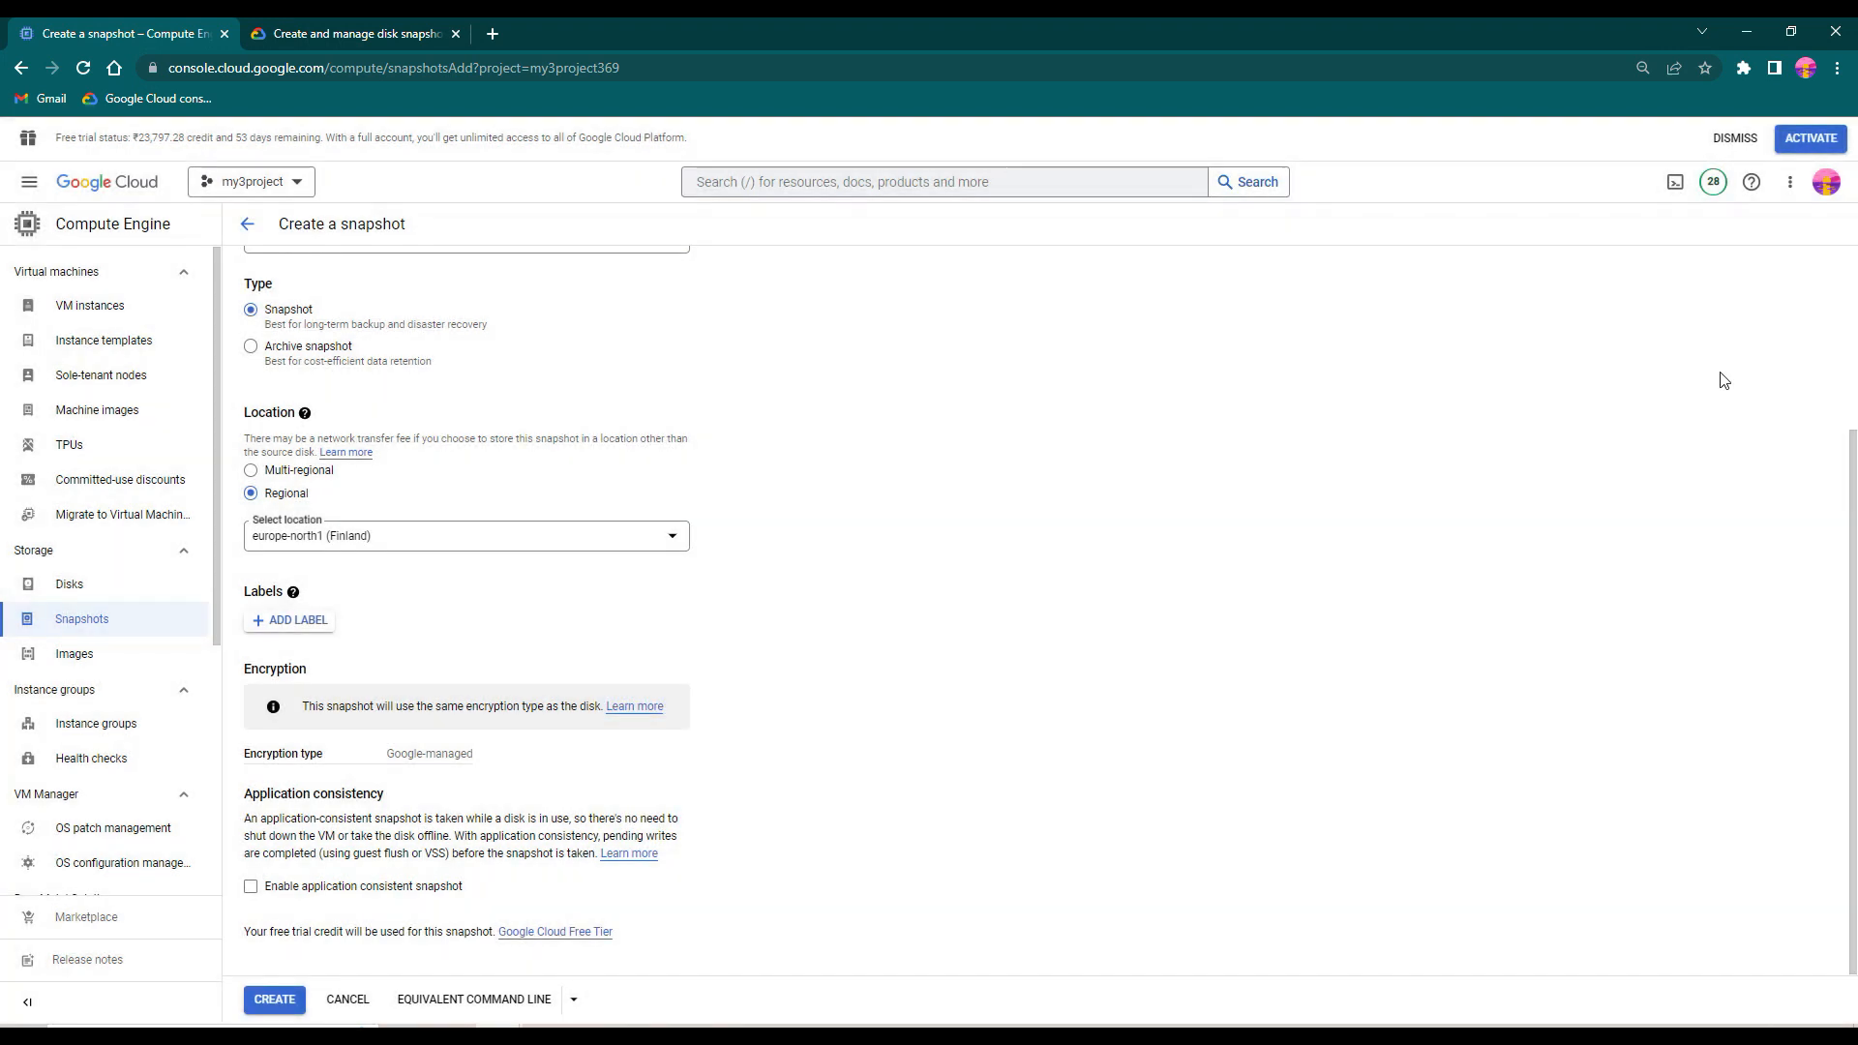
- Activate Cloud Shell, open it in a separate browser tab and close the embedded terminal on the console page
right_click(1677, 195)
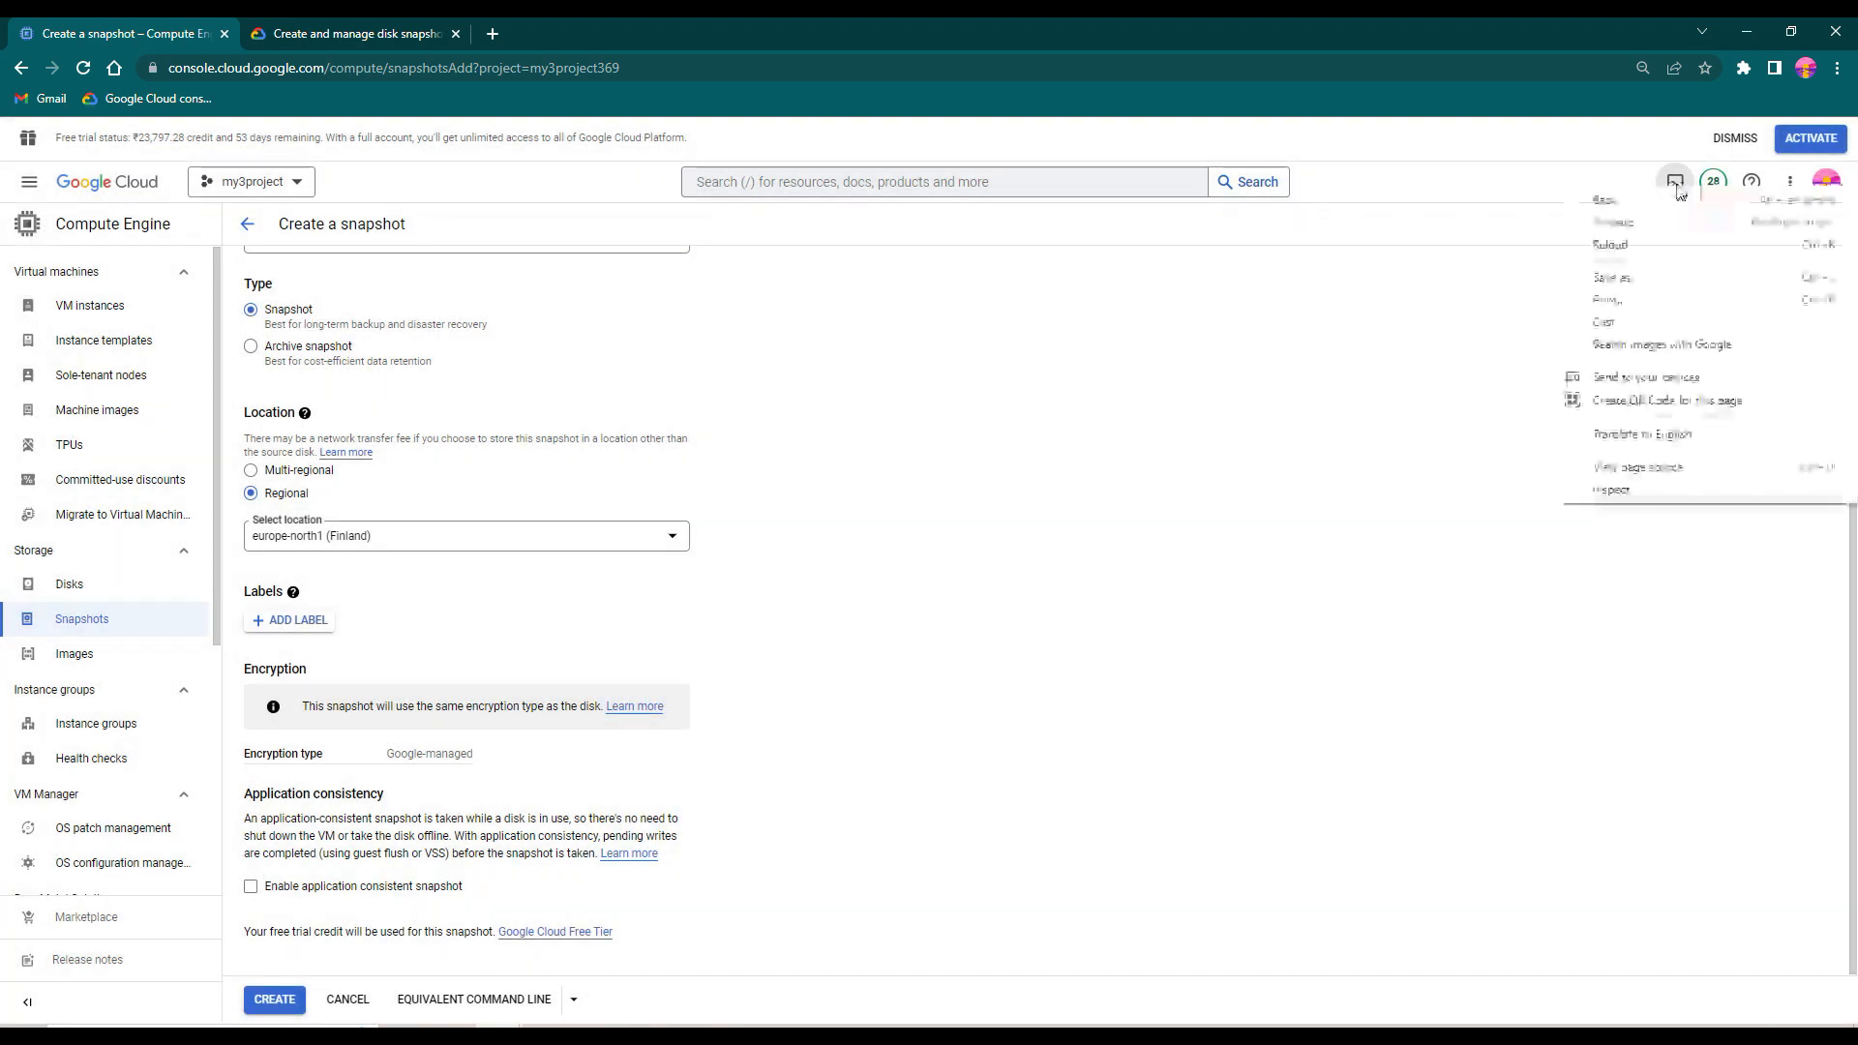
left_click(1497, 194)
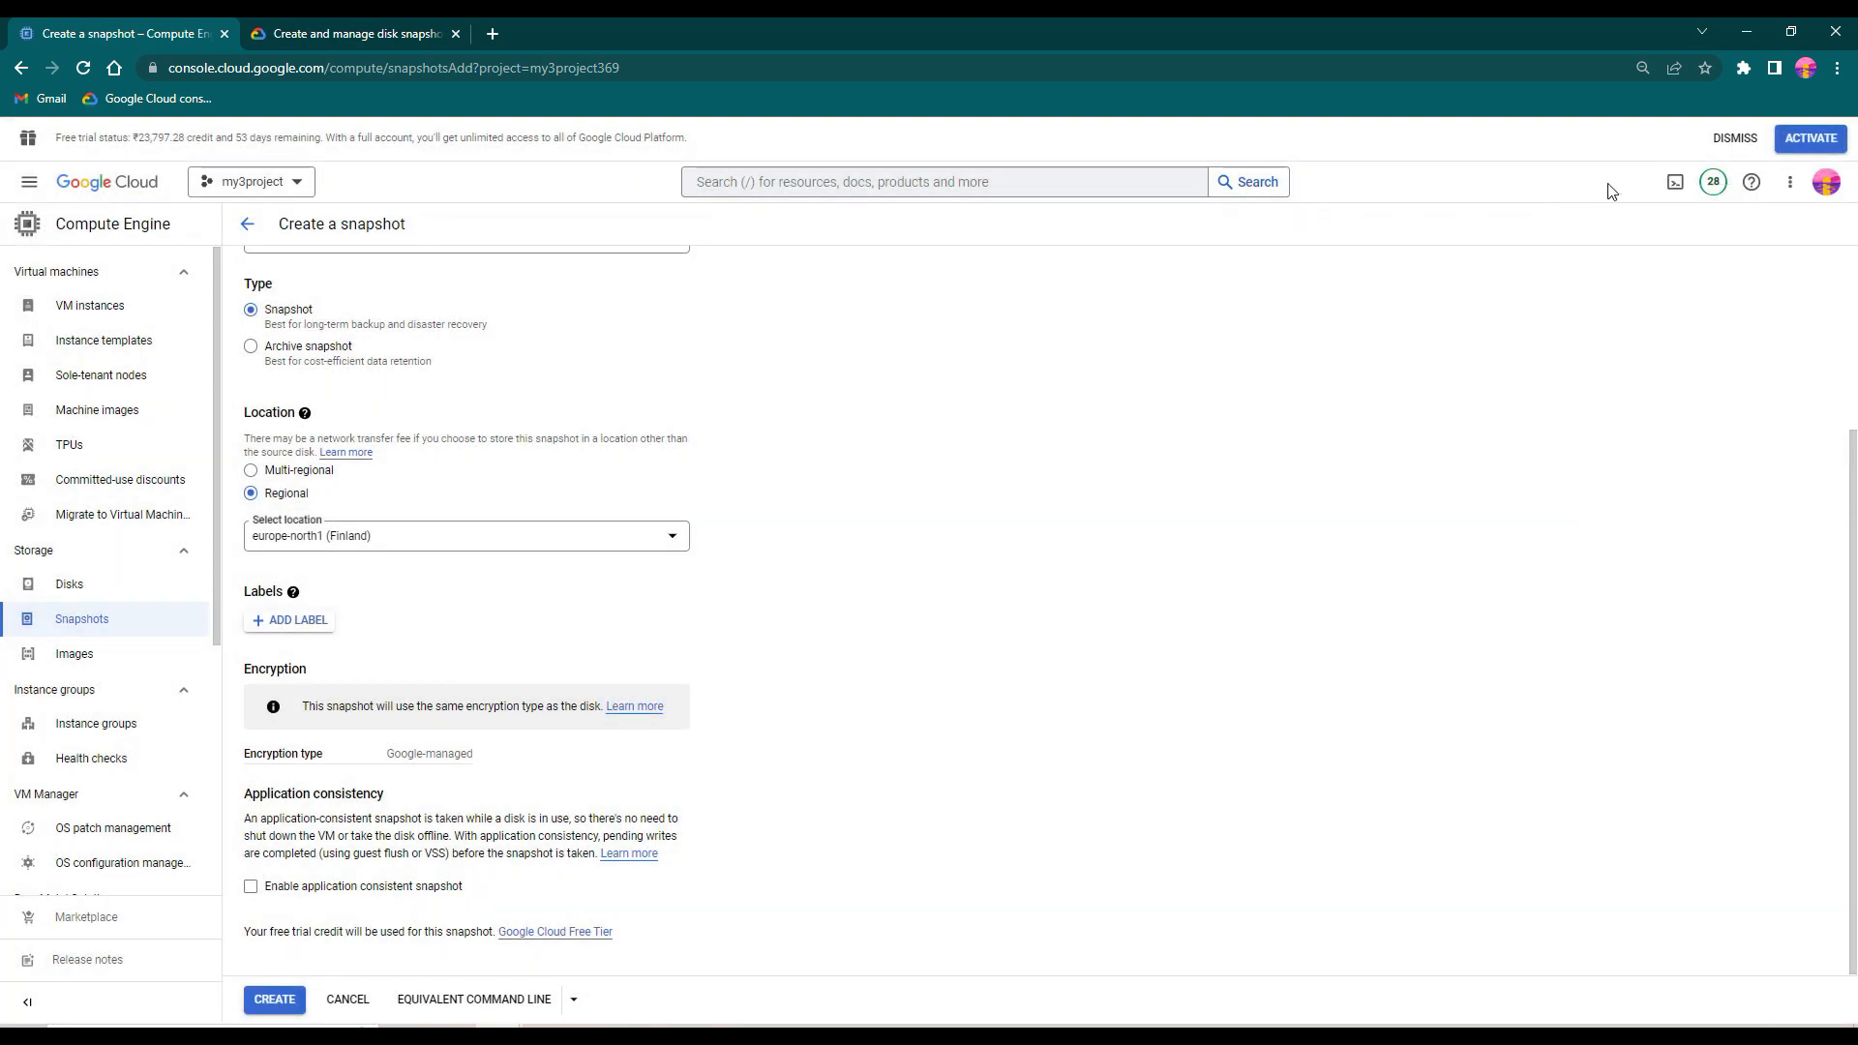
left_click(1675, 182)
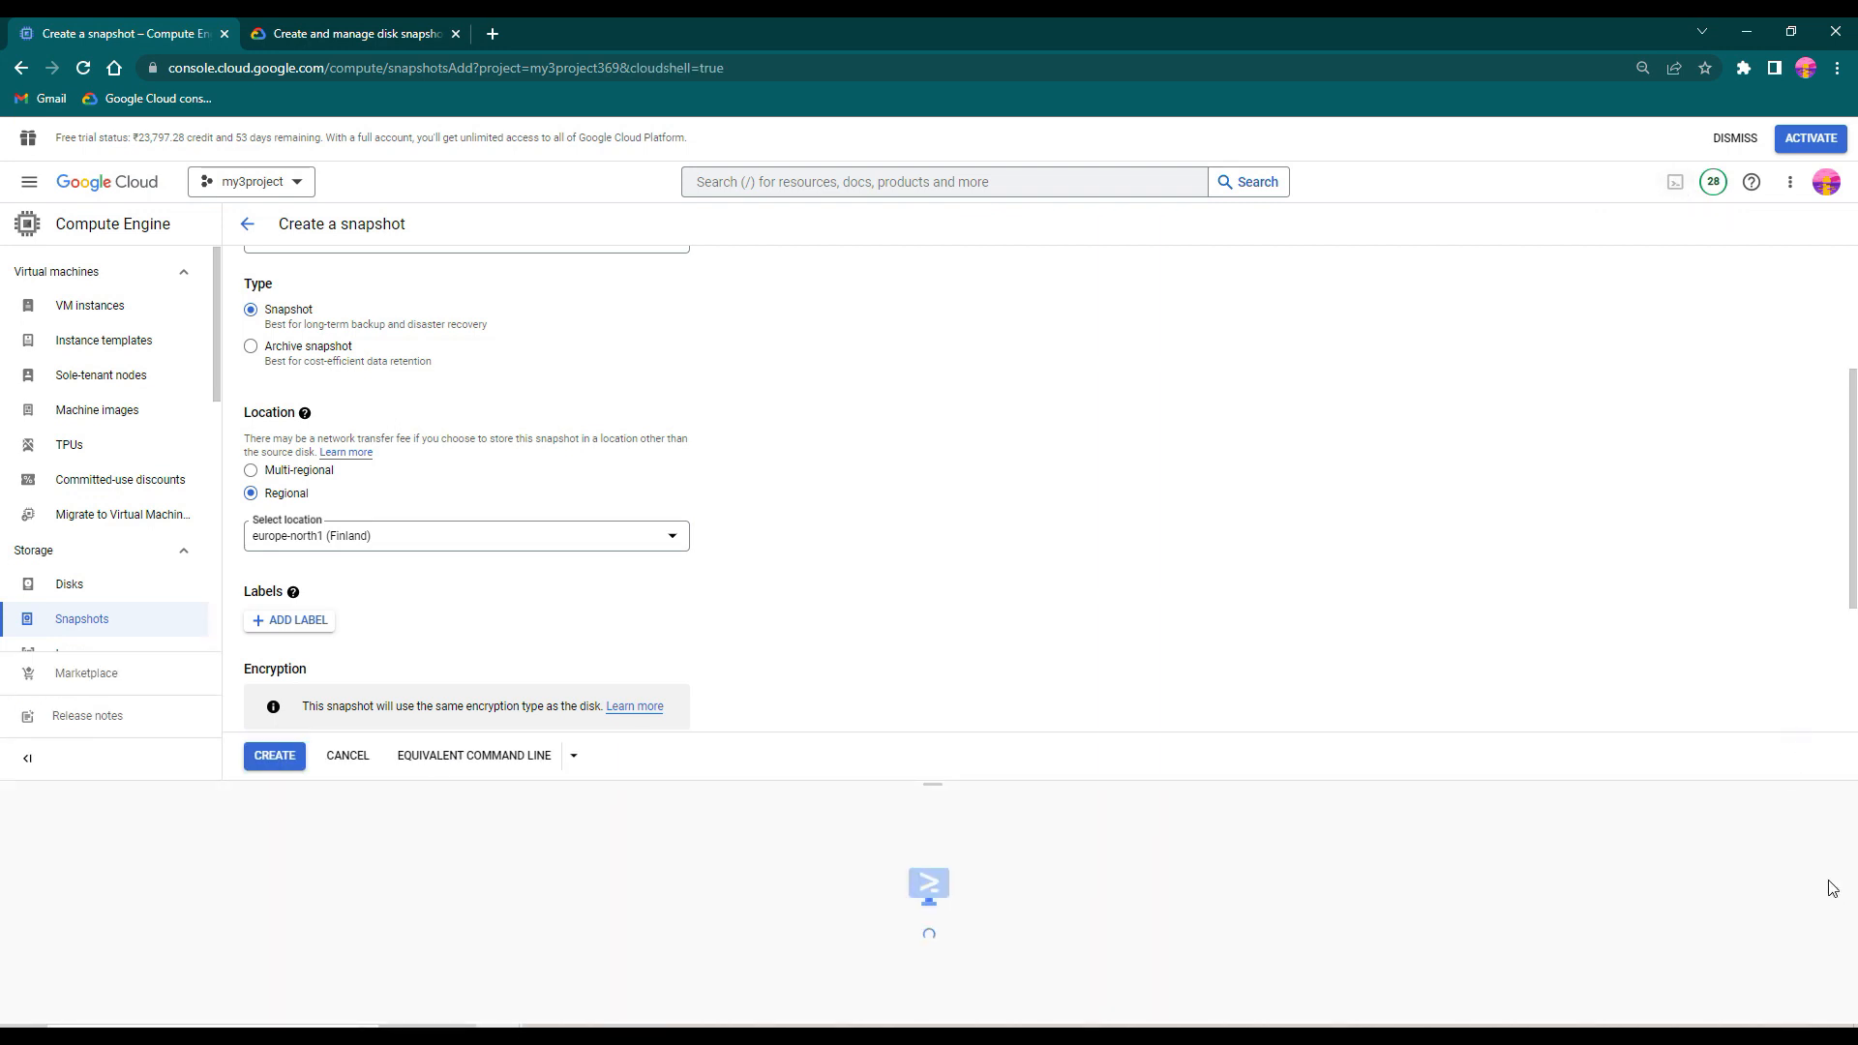
left_click(1797, 811)
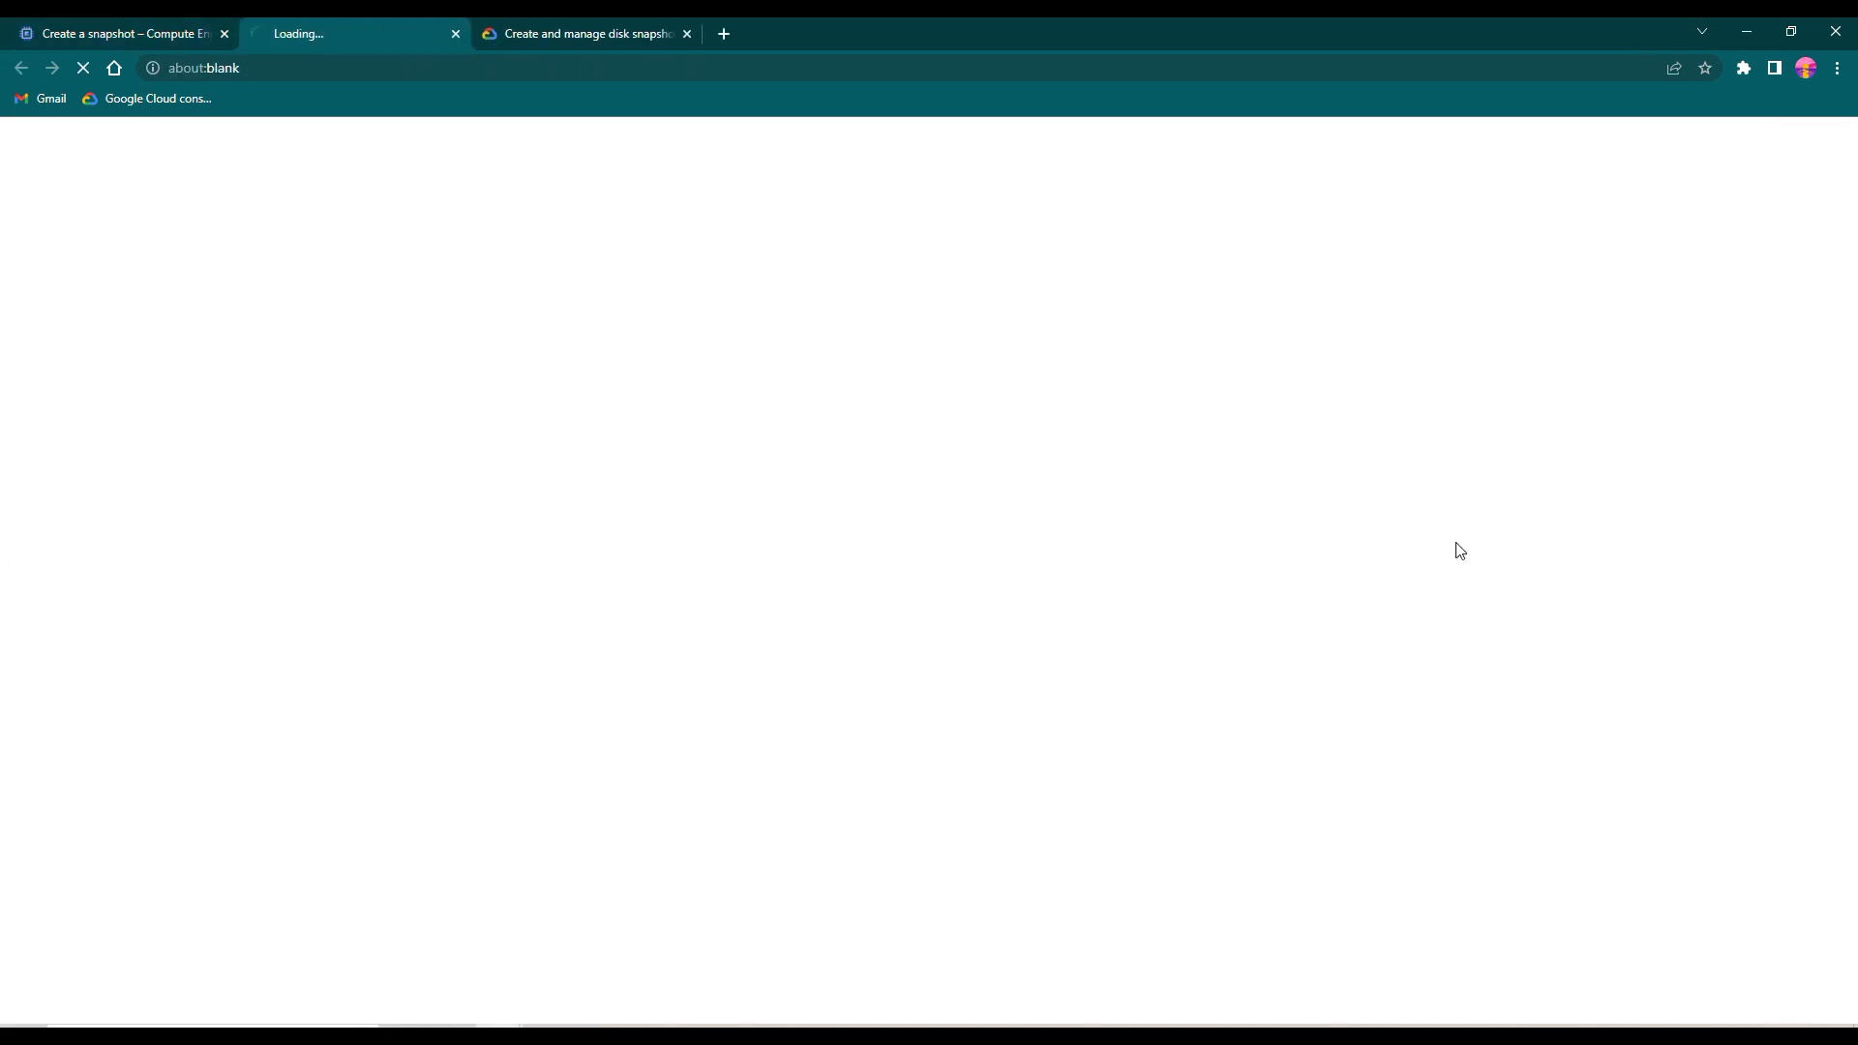
left_click(136, 24)
left_click(1829, 807)
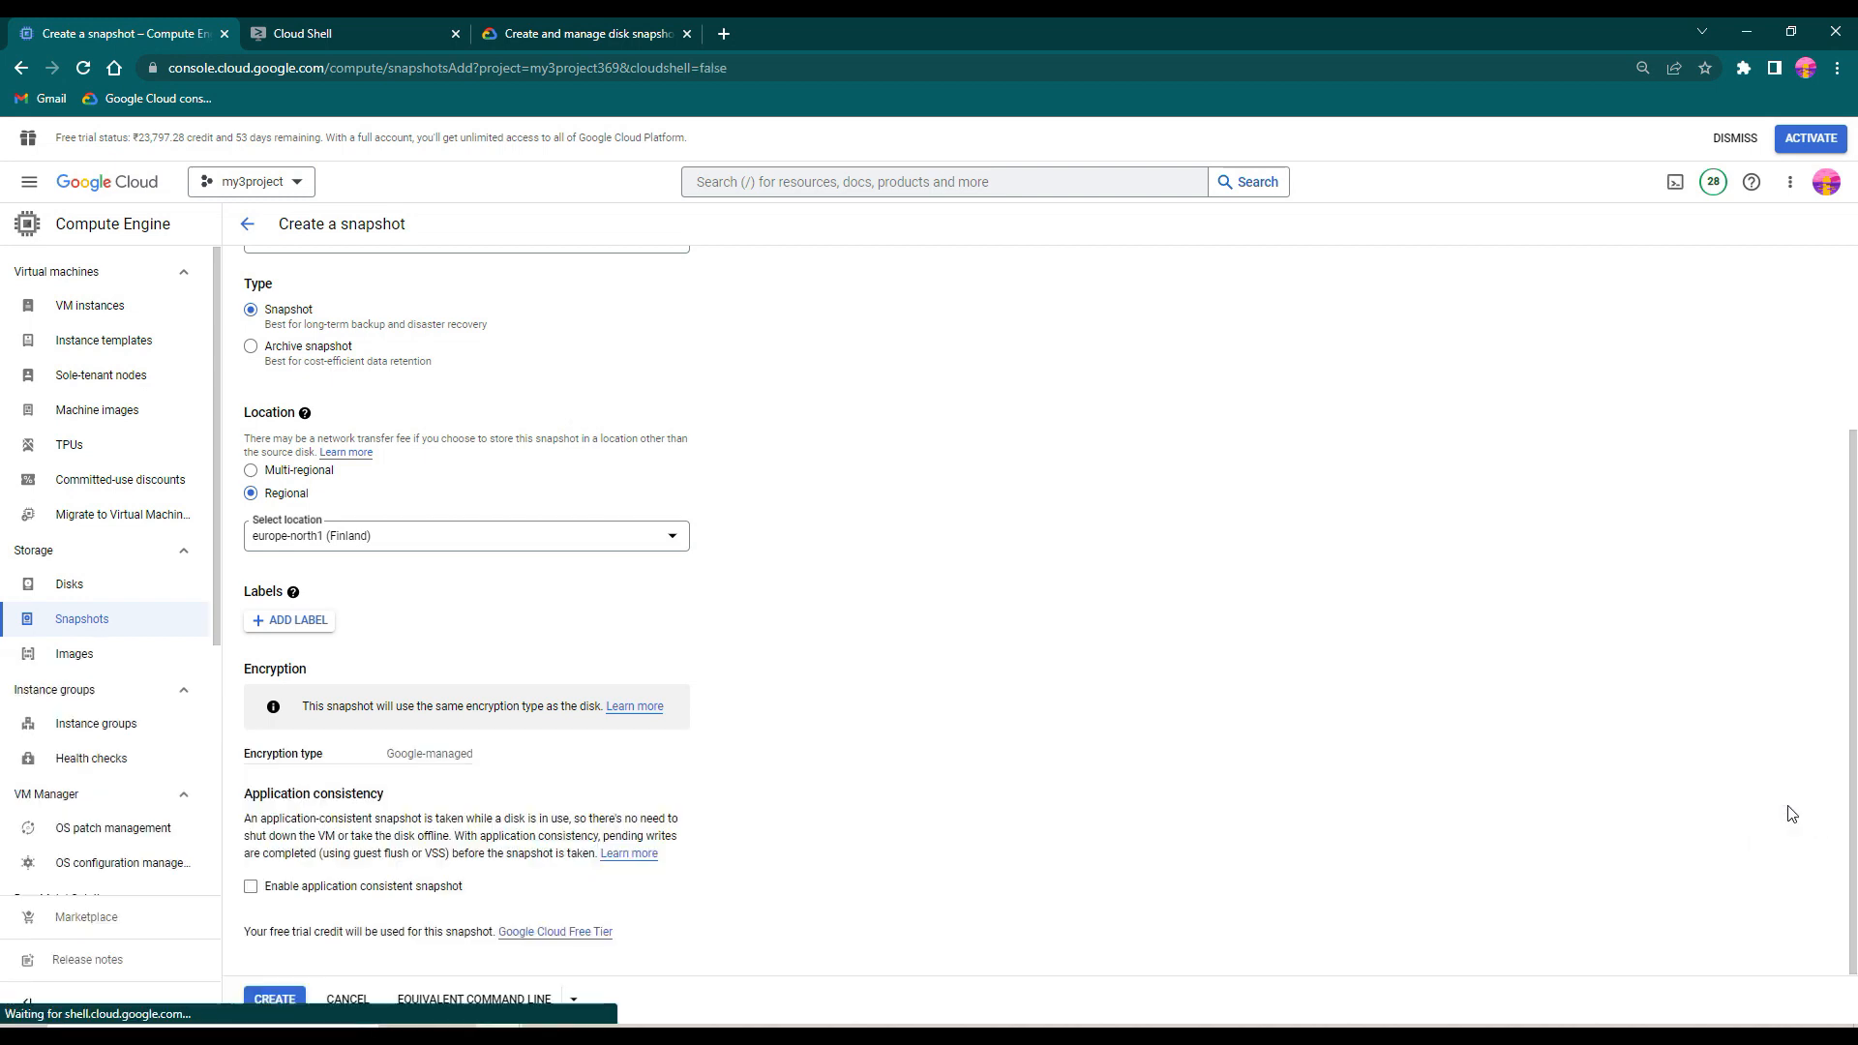
left_click(259, 27)
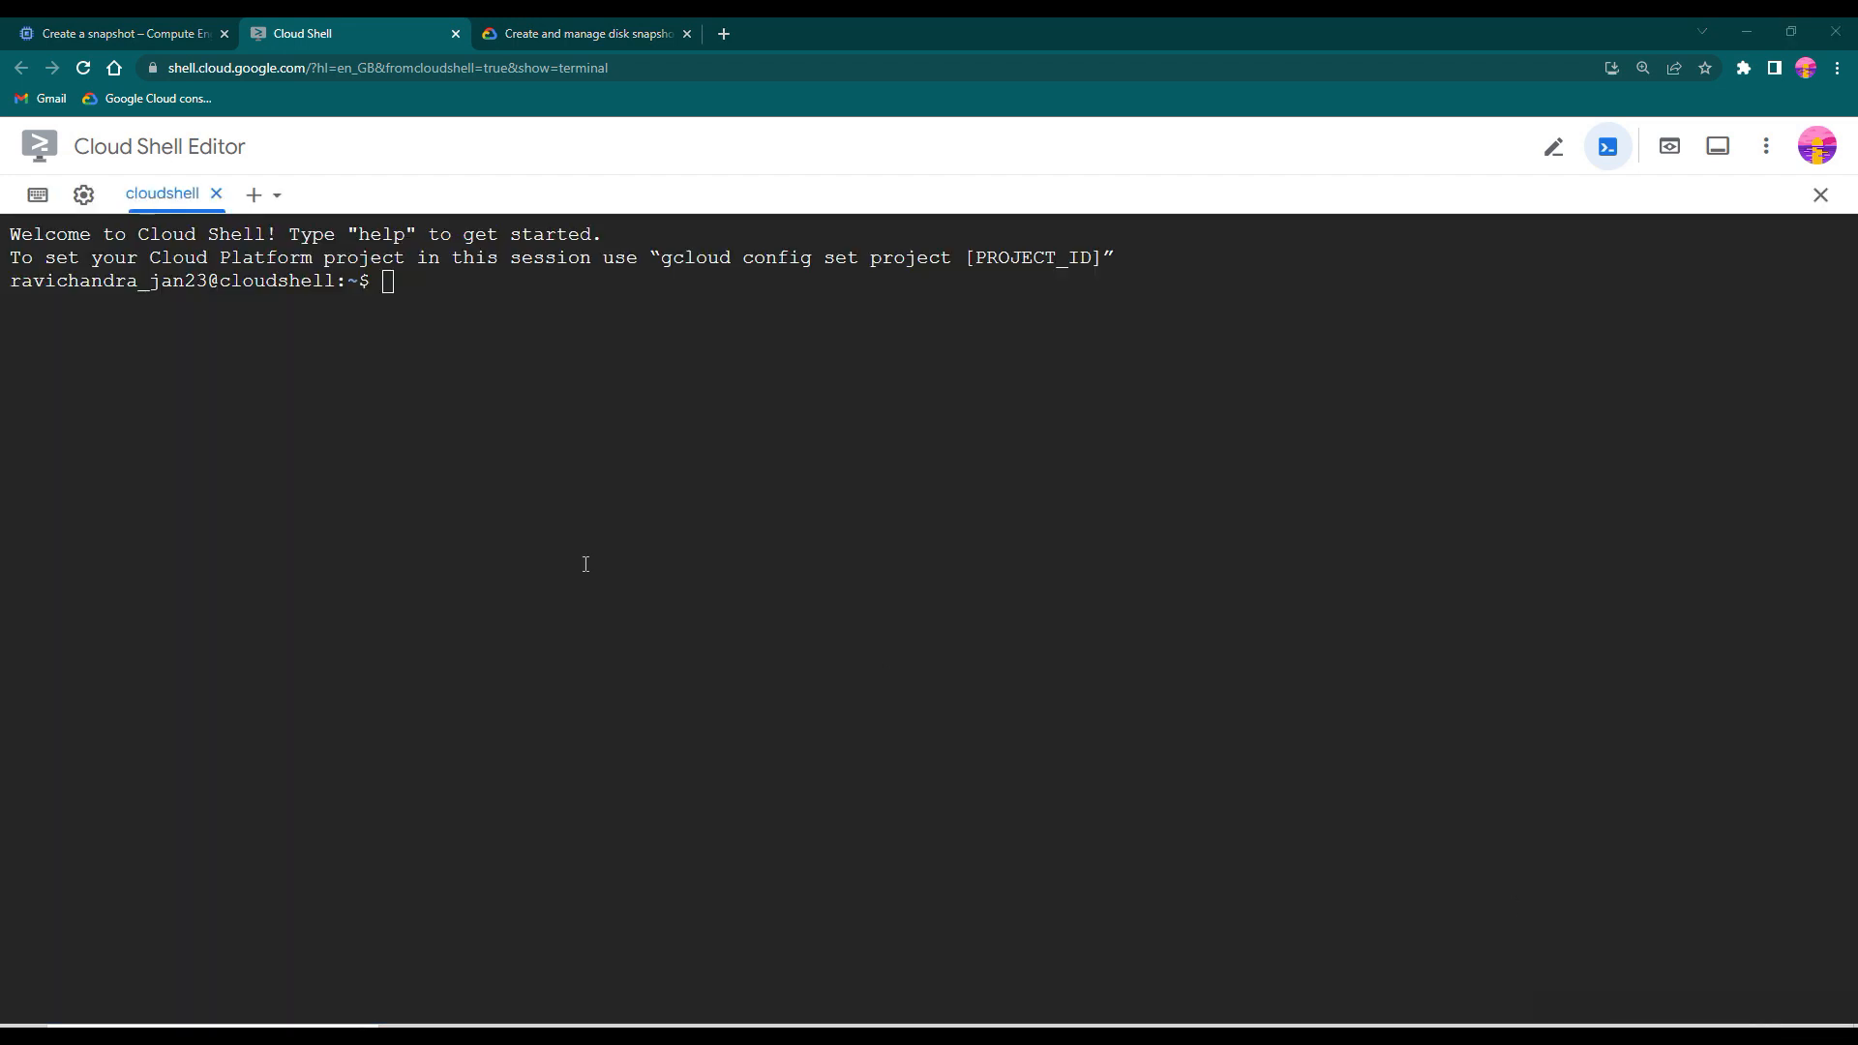
left_click(491, 337)
type("sudo")
key("BackSpace")
key("BackSpace")
key("BackSpace")
key("BackSpace")
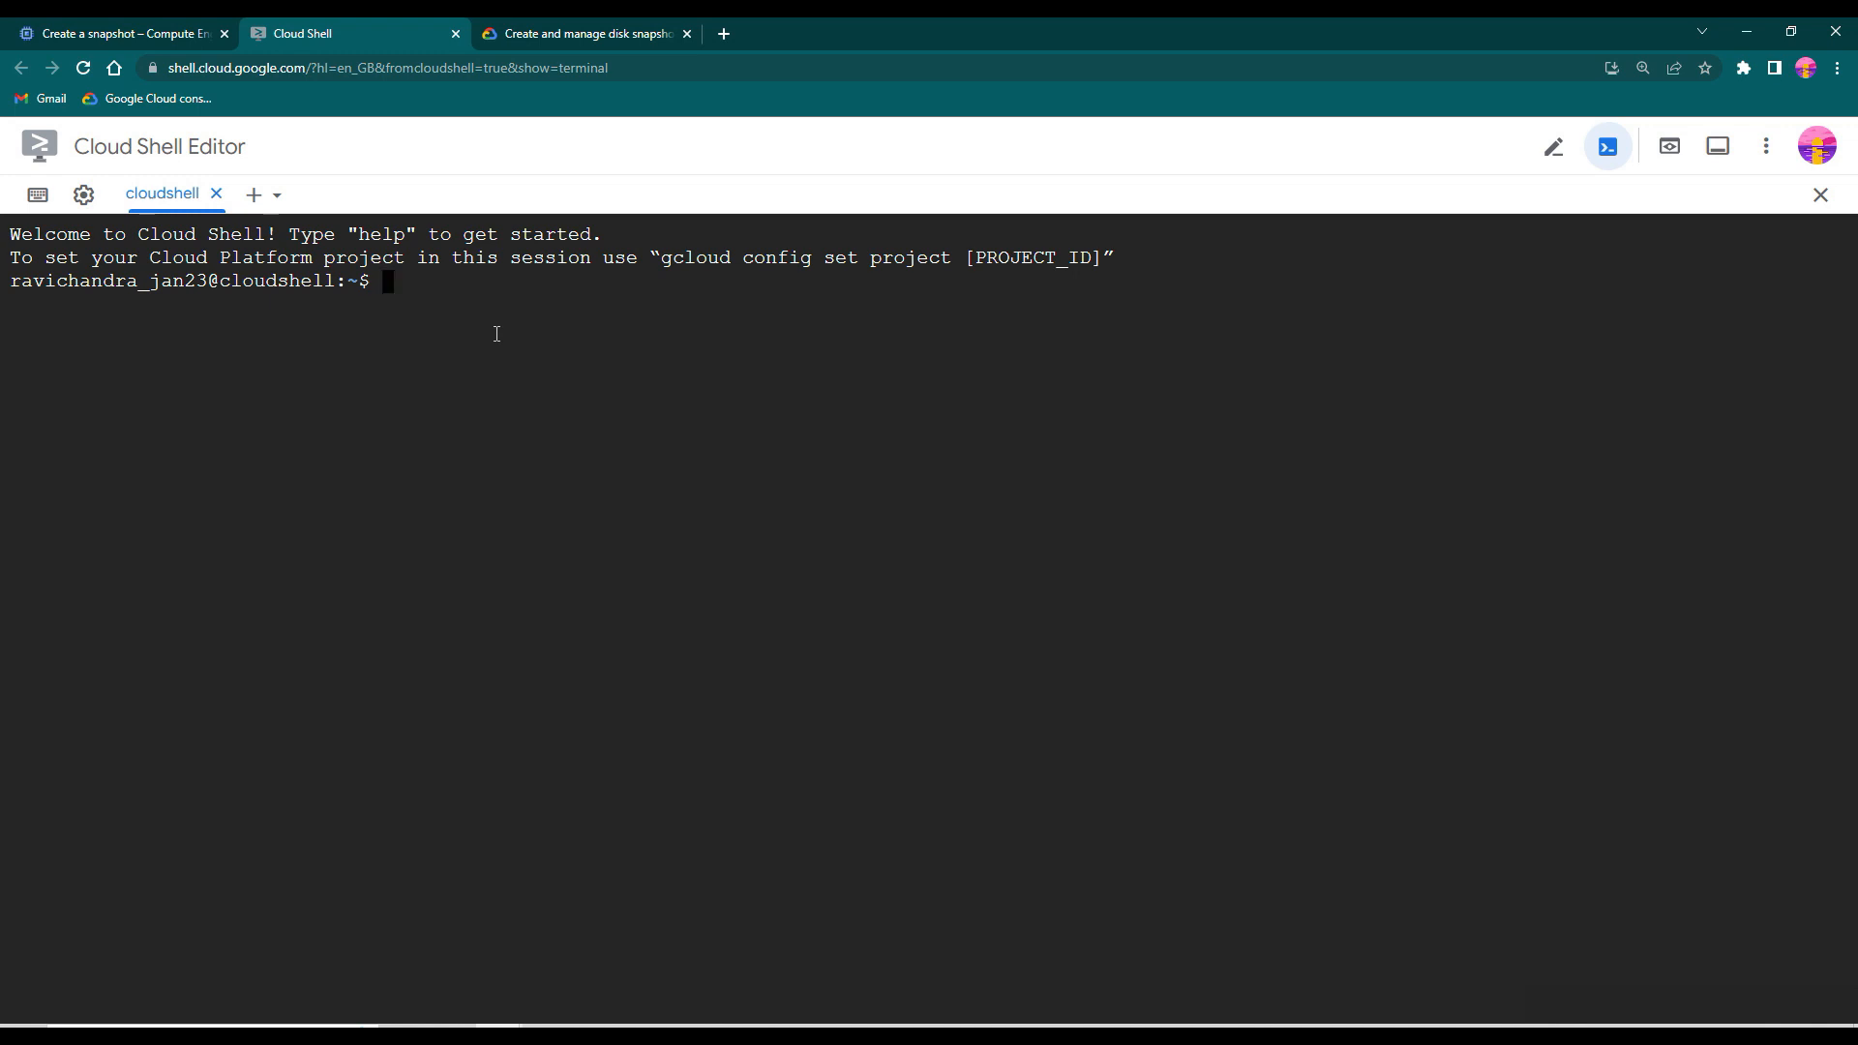
- Run the copied gcloud command in Cloud Shell to create emea-dev-web01-snap2, authorising Cloud Shell to use the credentials
key("ctrl+v")
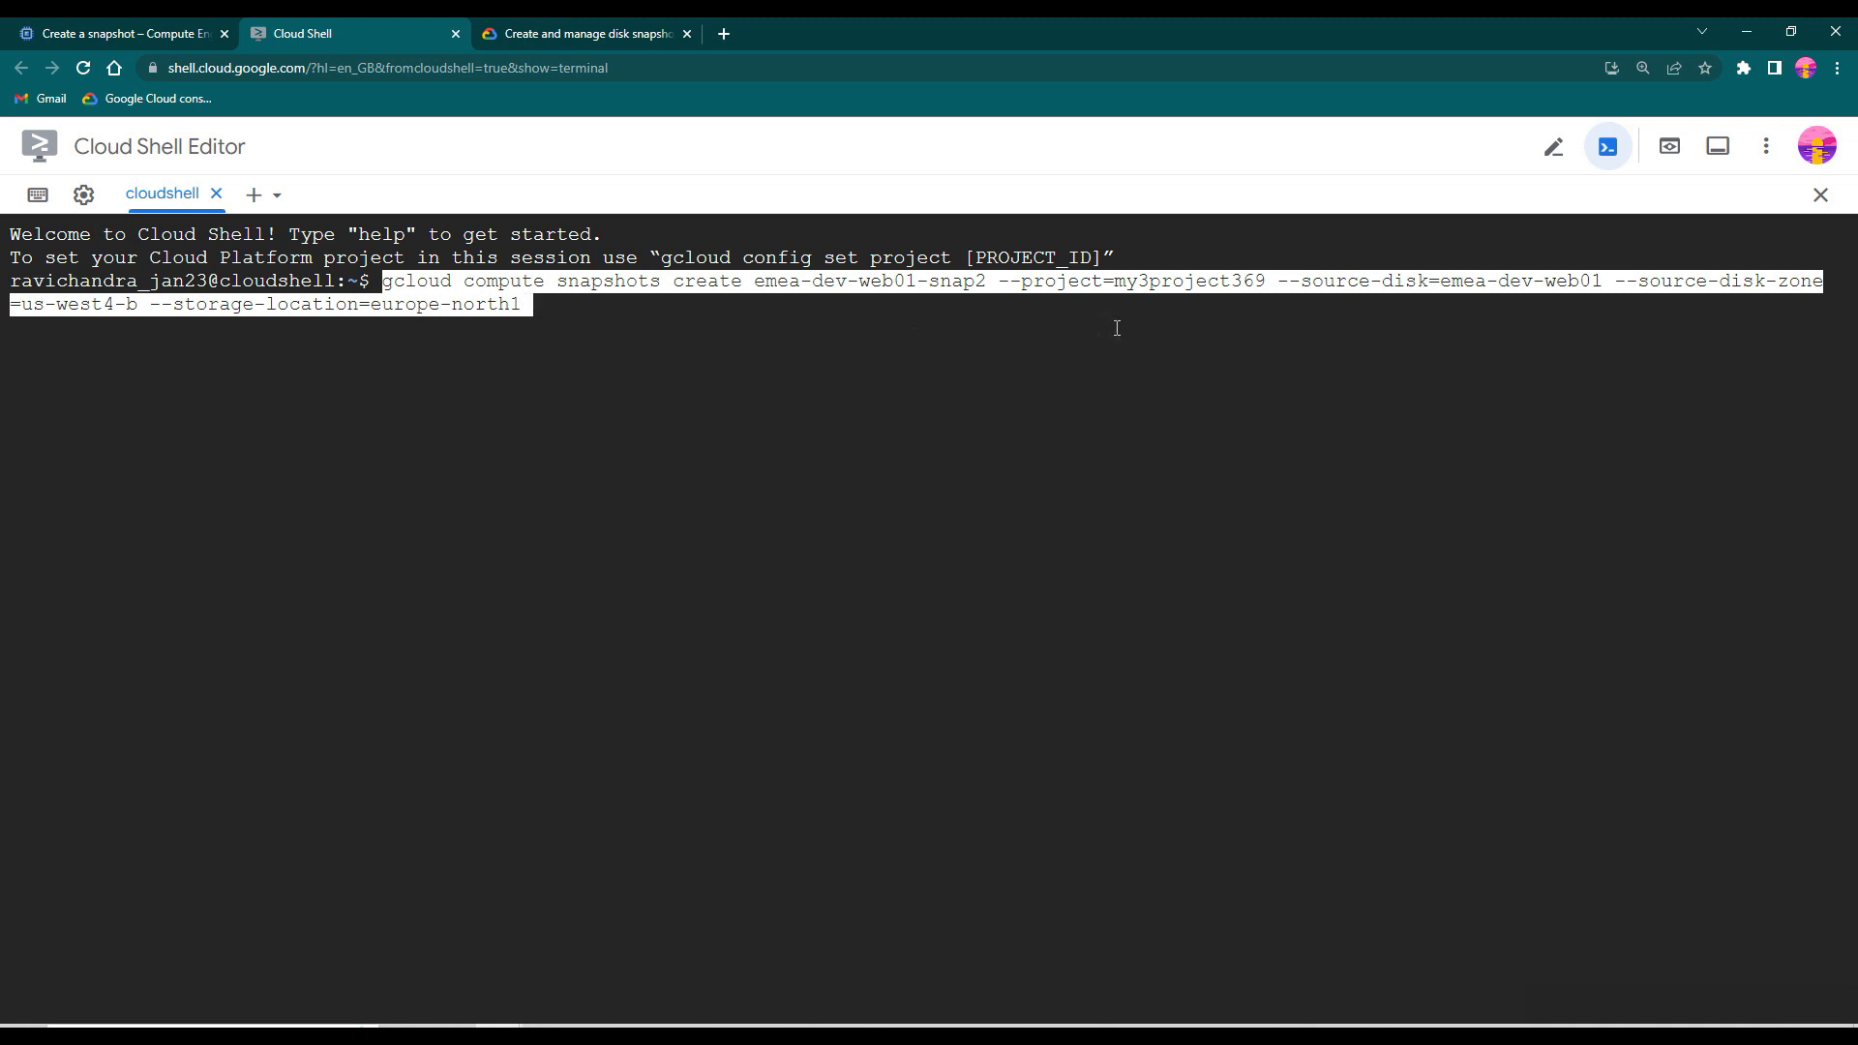
key("Return")
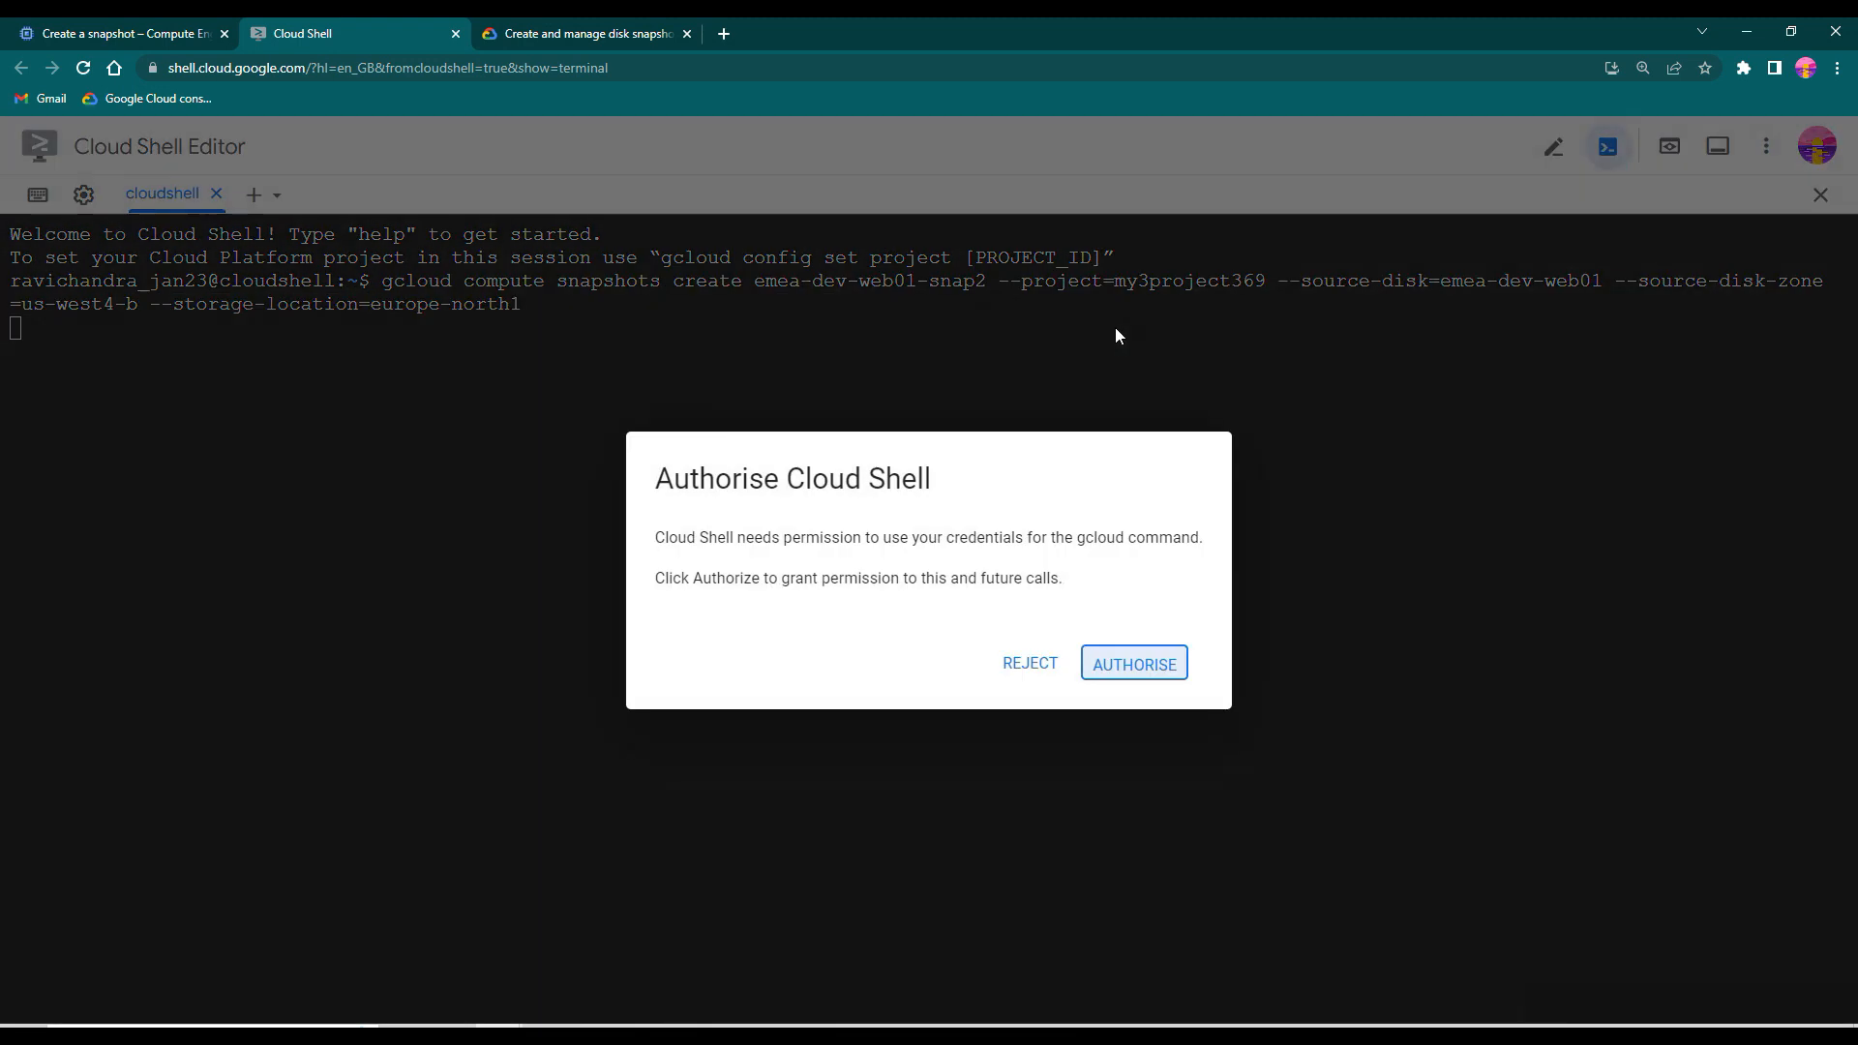
left_click(1153, 673)
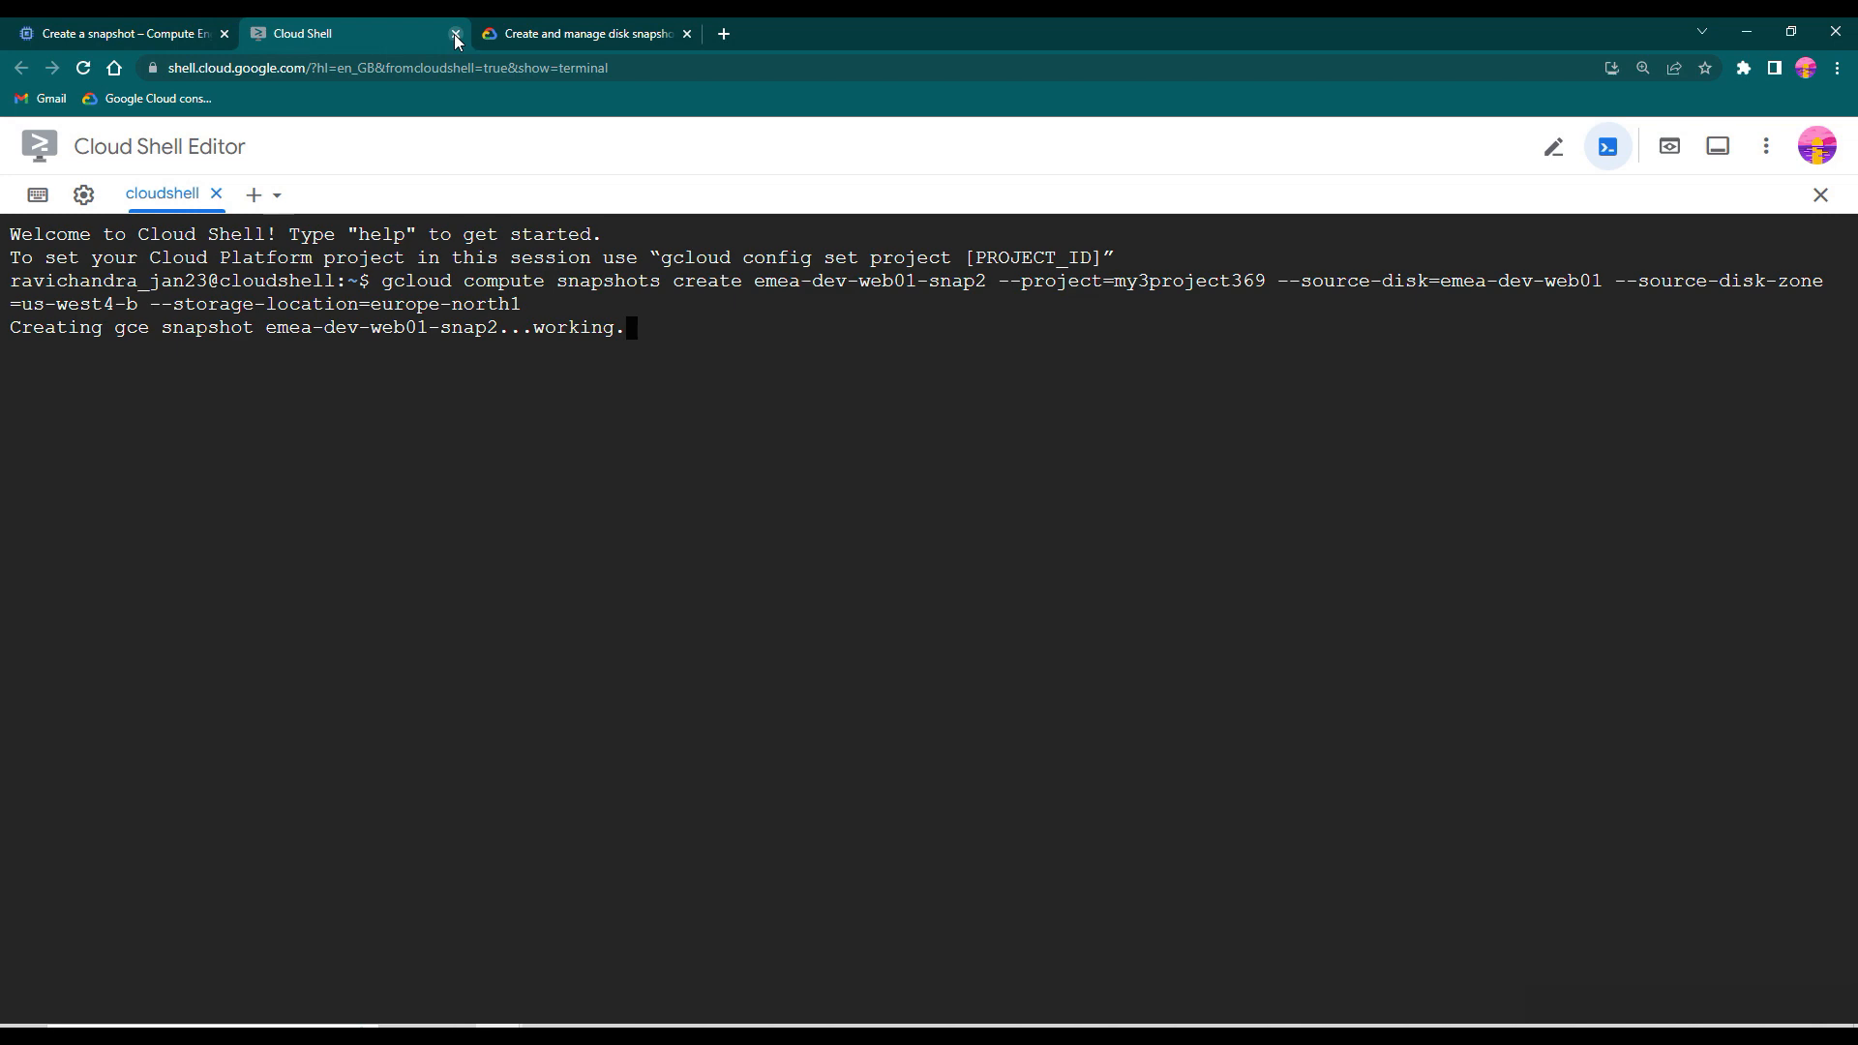
- Check the new snapshot's progress in the Snapshots list and Cloud Shell, refresh the list and examine the size of emea-dev-web01-snap2
left_click(171, 28)
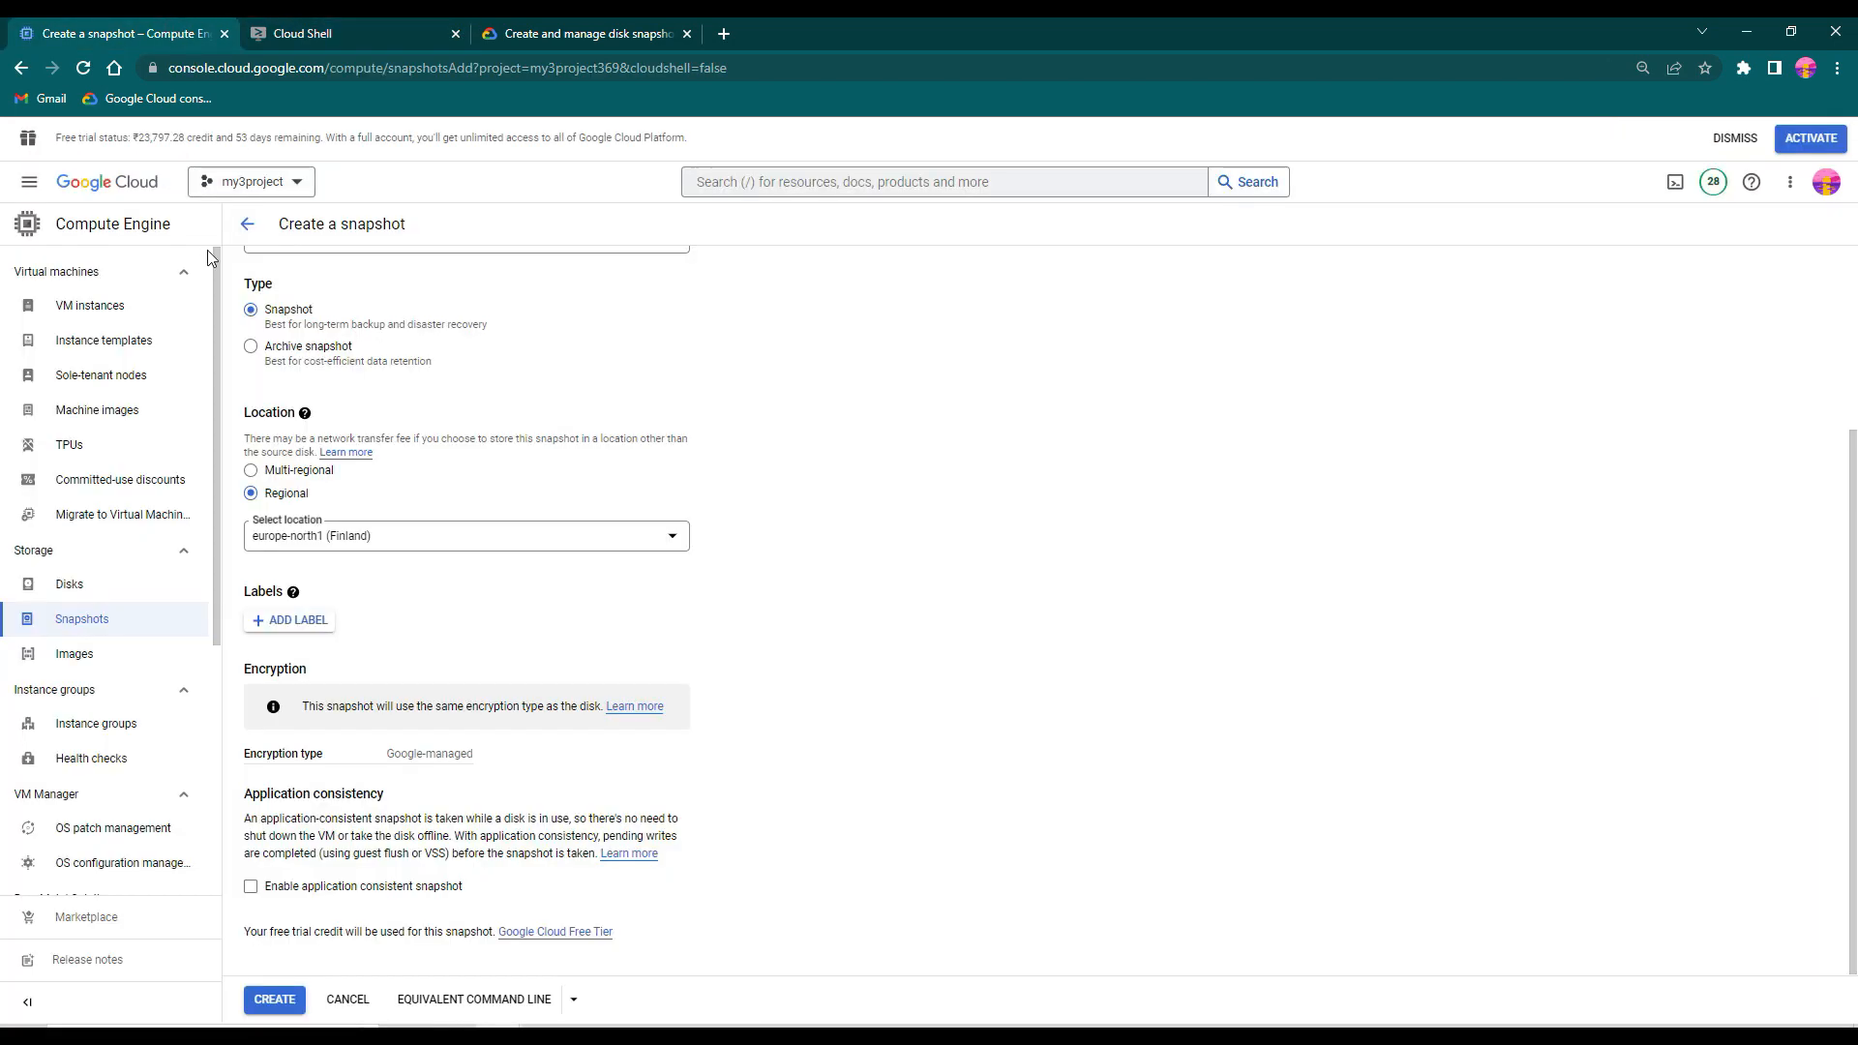
left_click(119, 633)
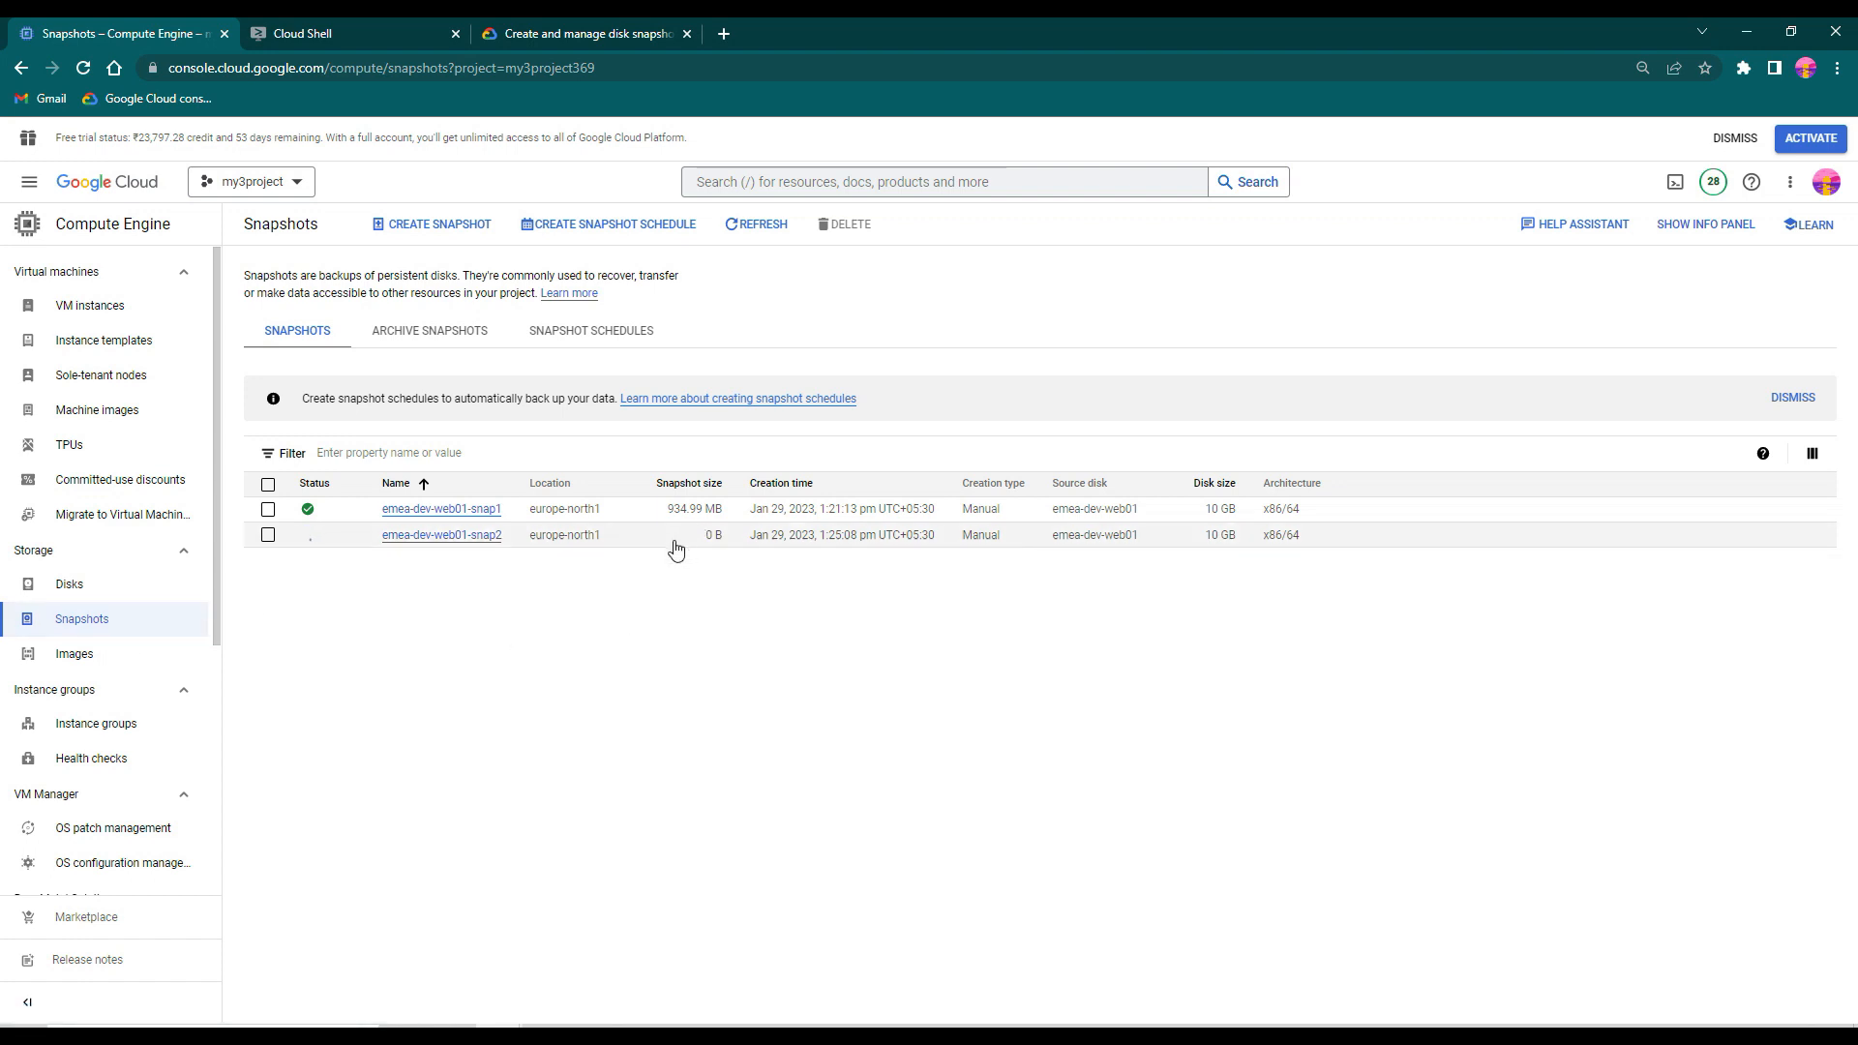
key("ctrl")
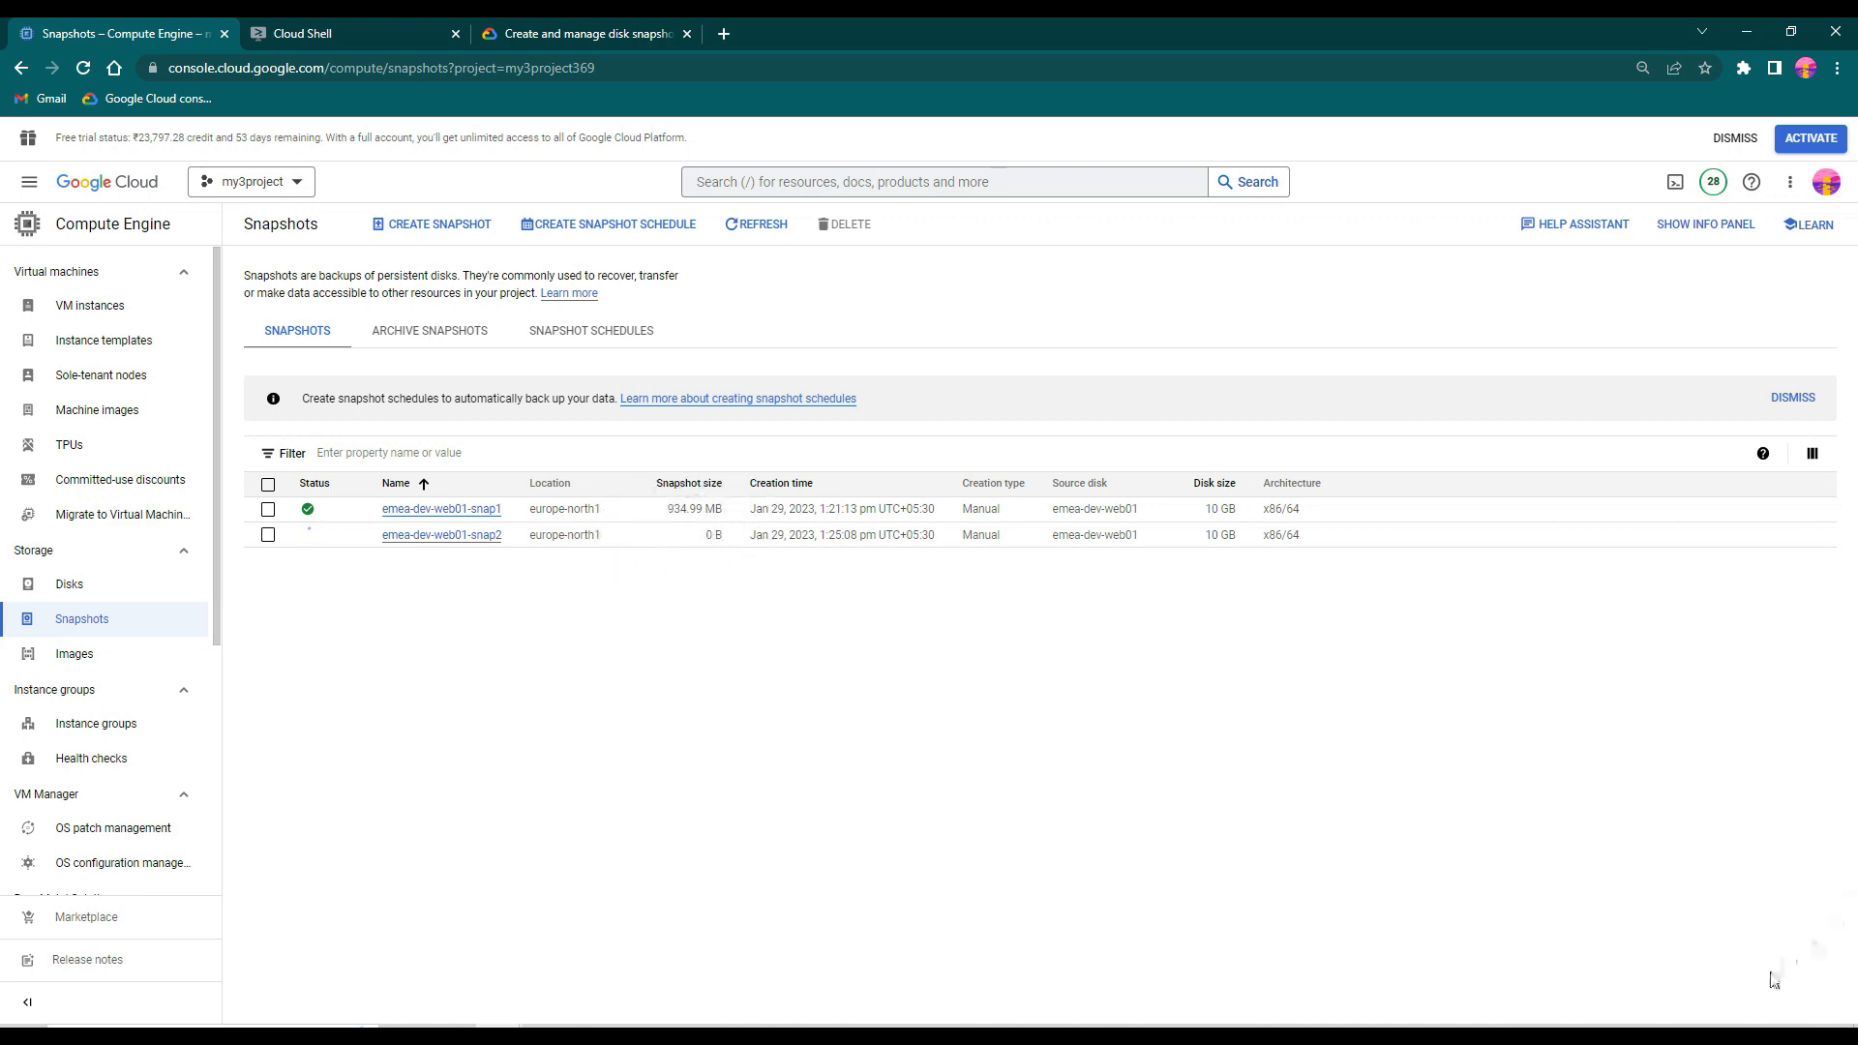
key("ctrl+Tab")
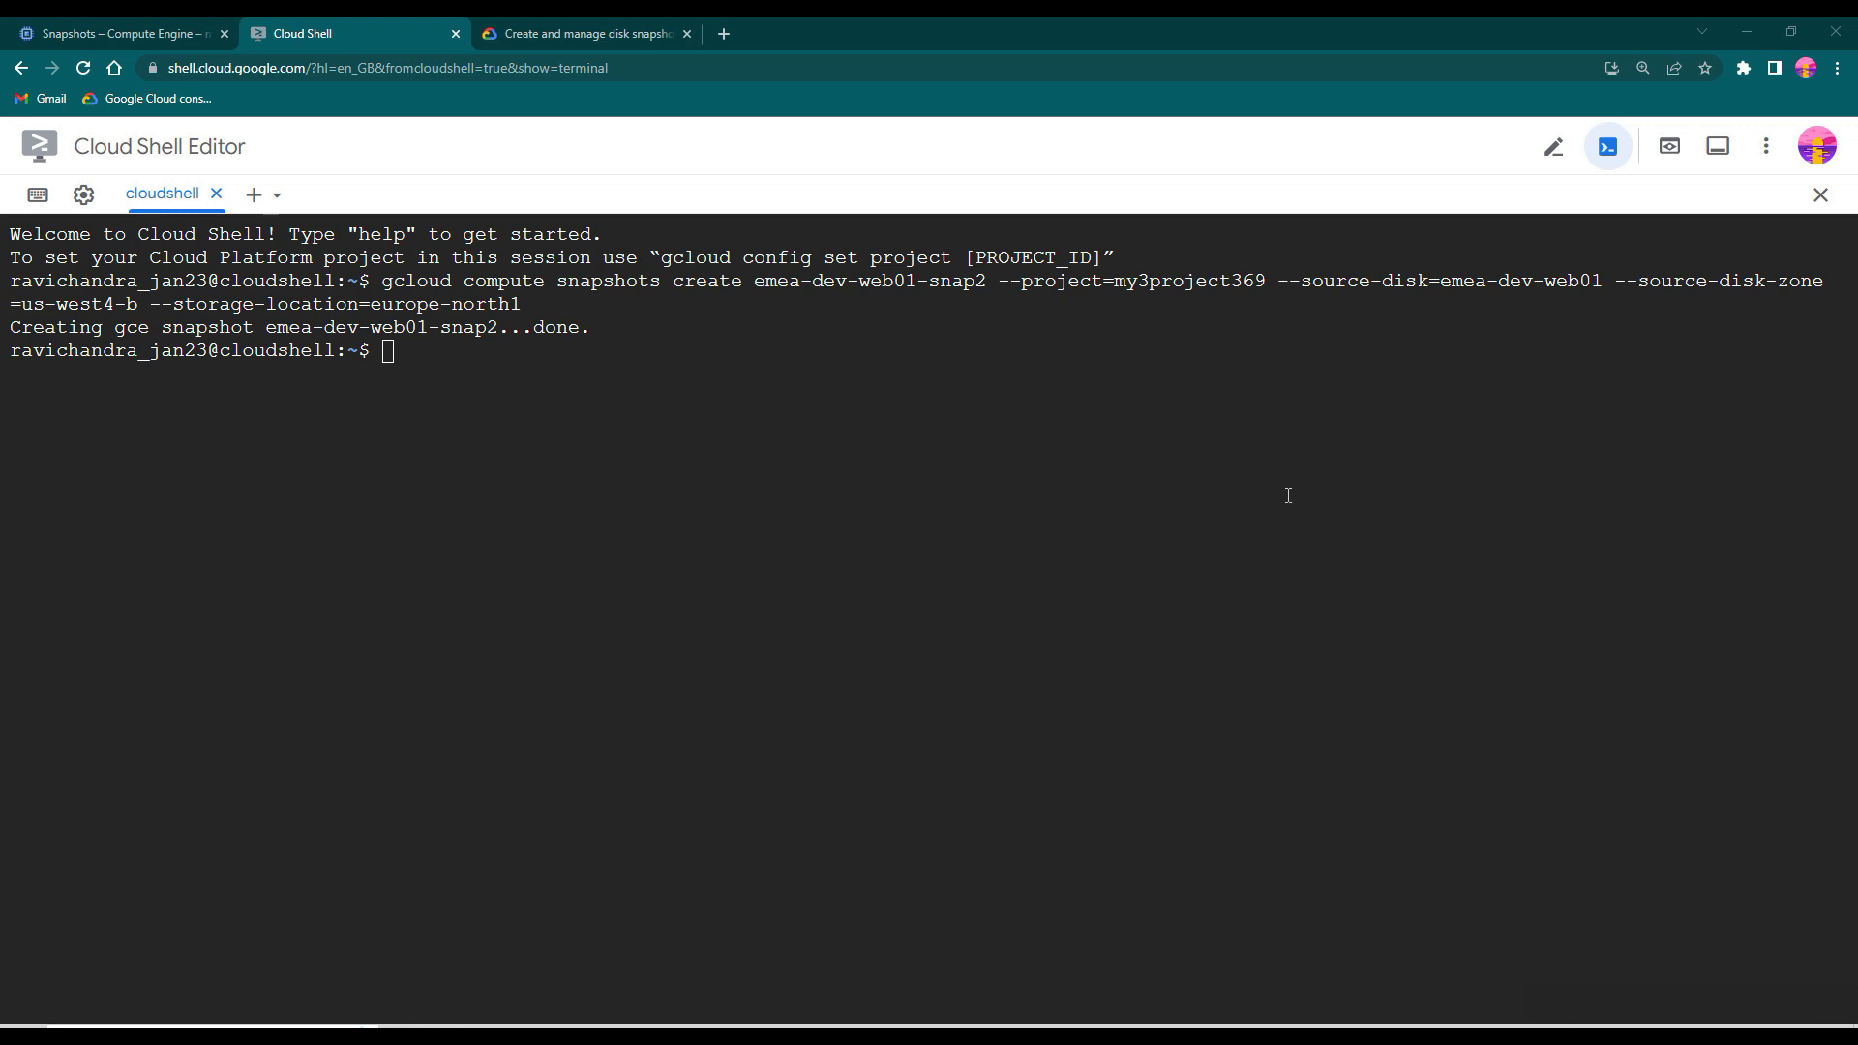
left_click(135, 29)
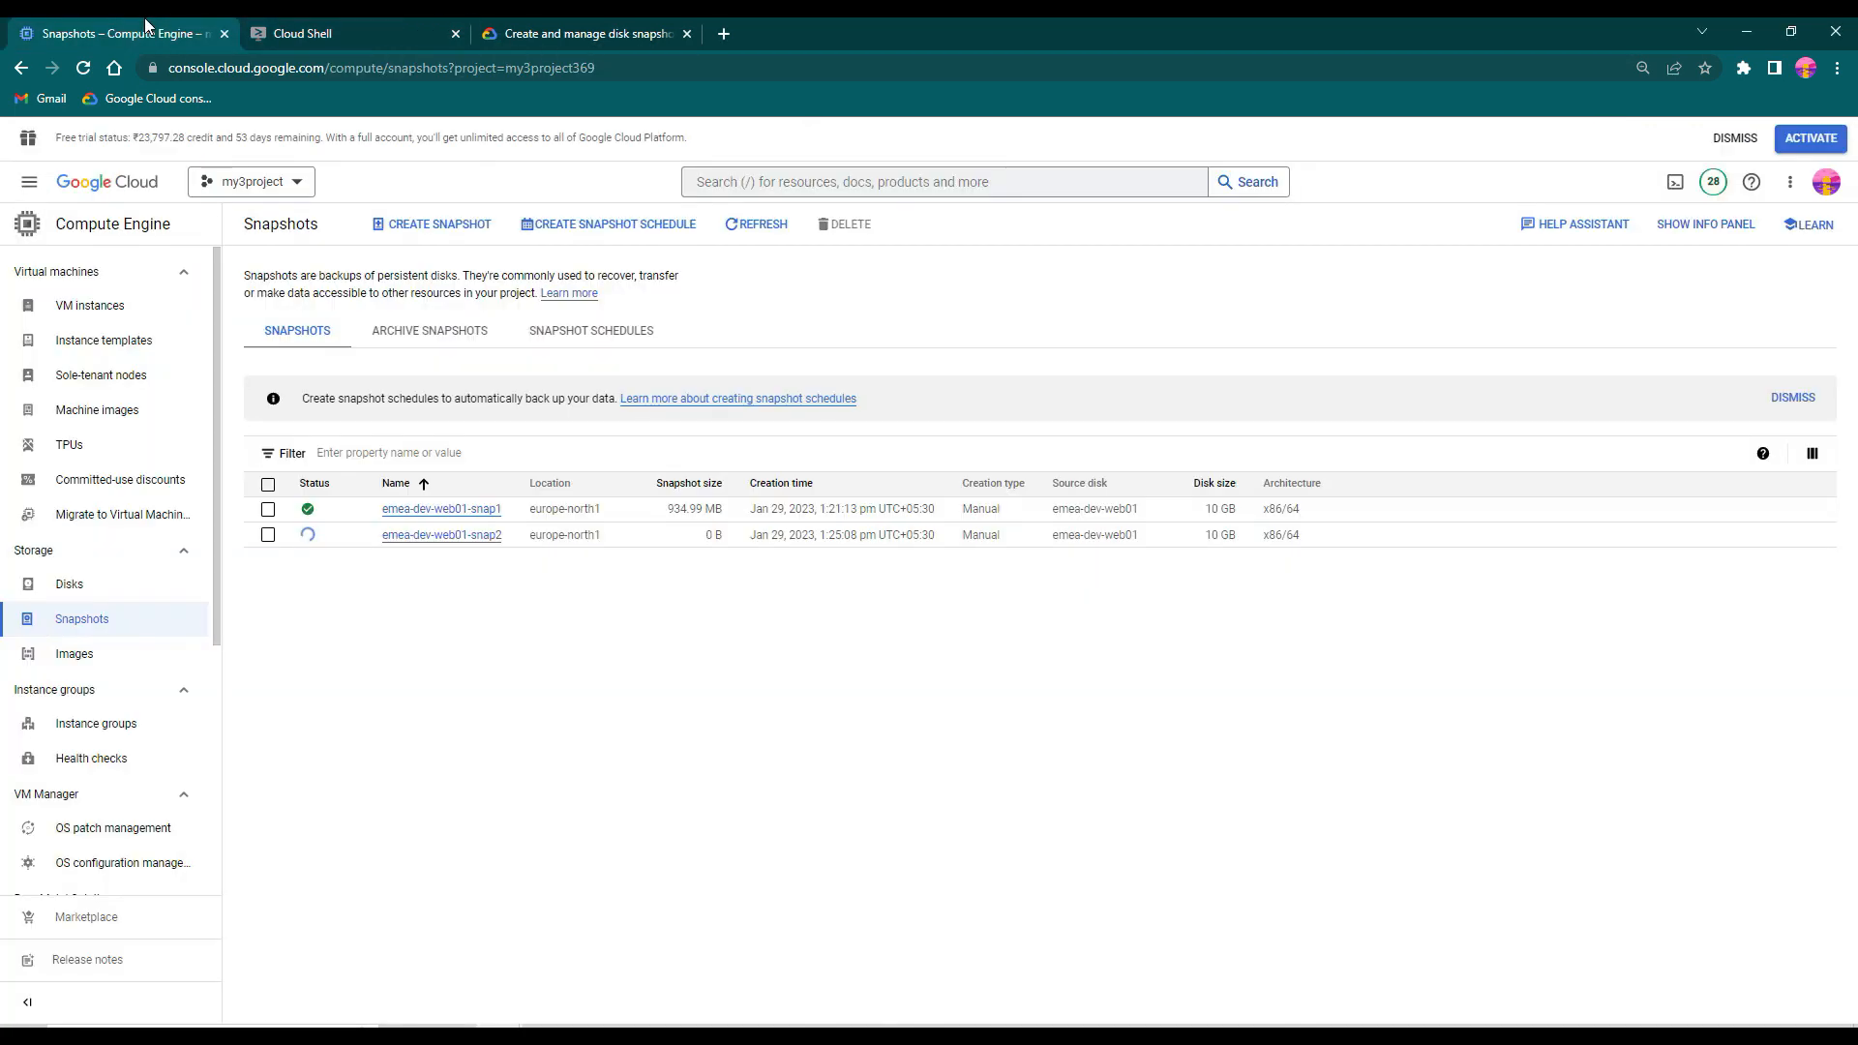
left_click(752, 222)
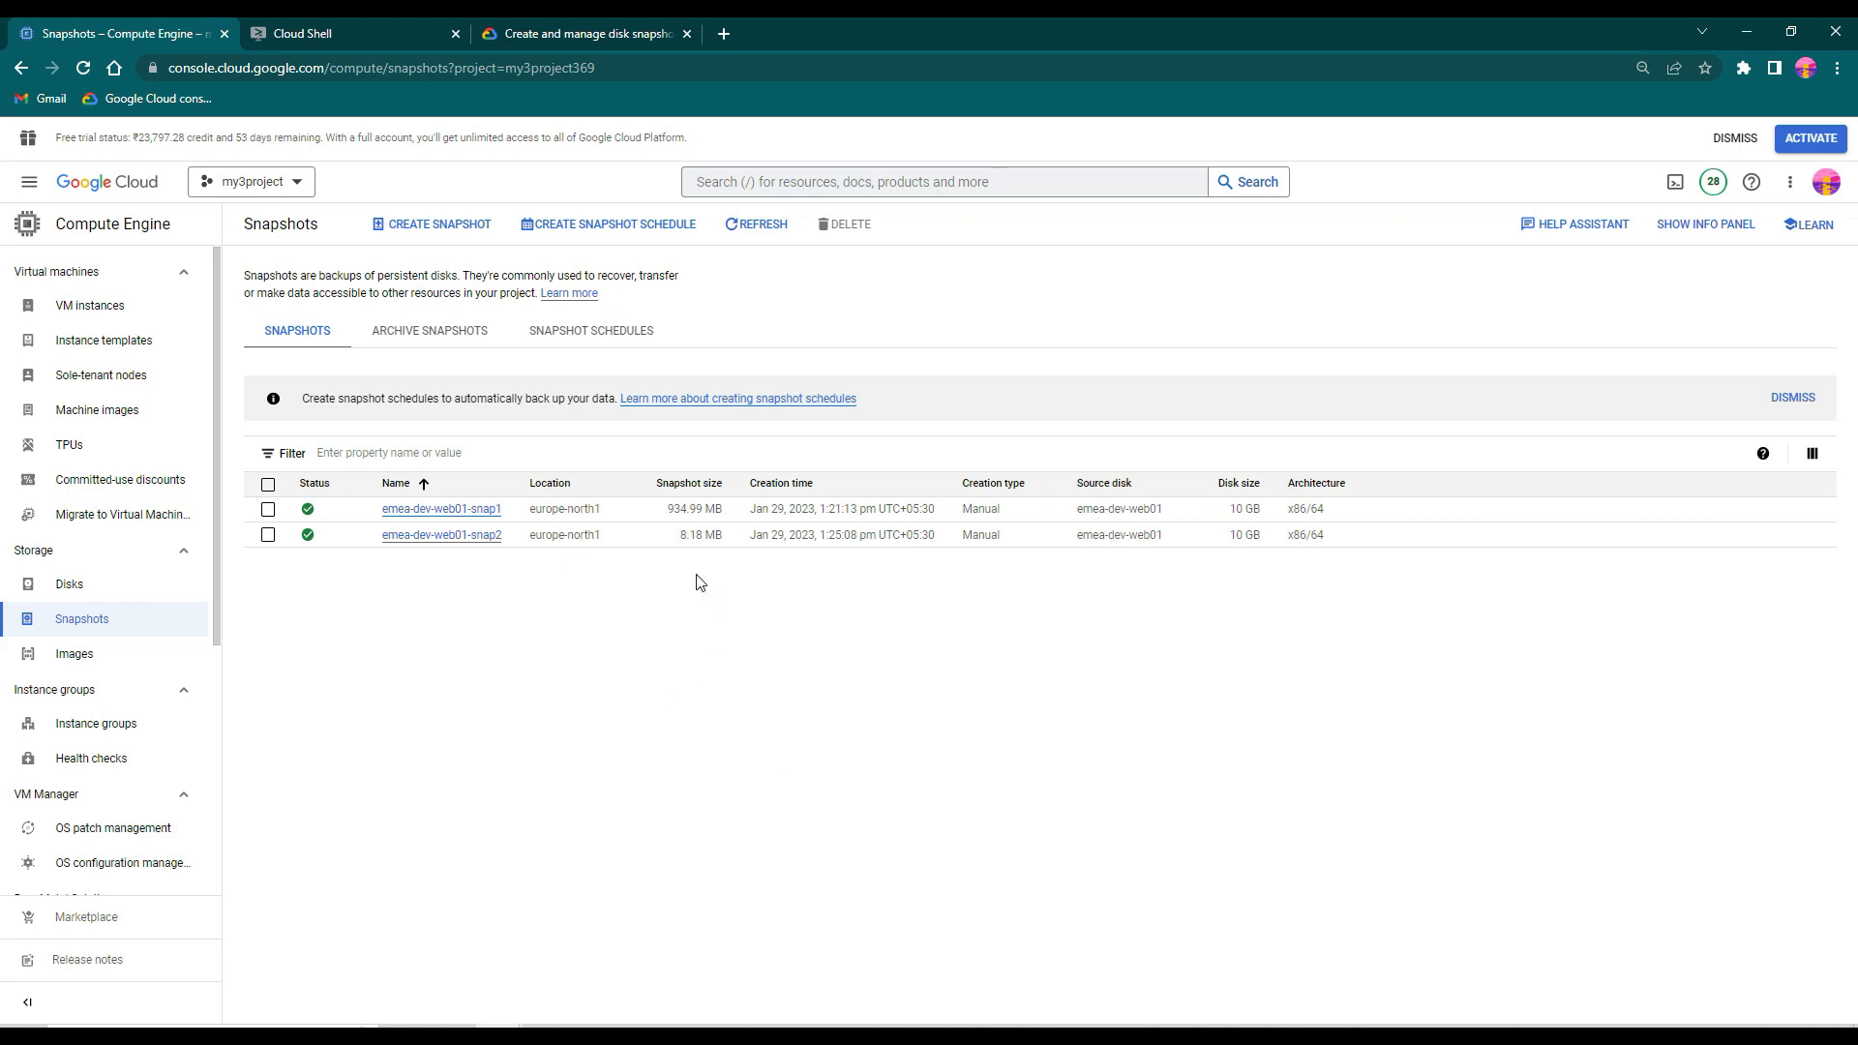
left_click_drag(675, 542, 727, 544)
left_click(743, 662)
- Copy the snapshot creation command from Cloud Shell into the Notepad notes and change its snapshot name to emea-dev-web01-snap3
left_click(367, 21)
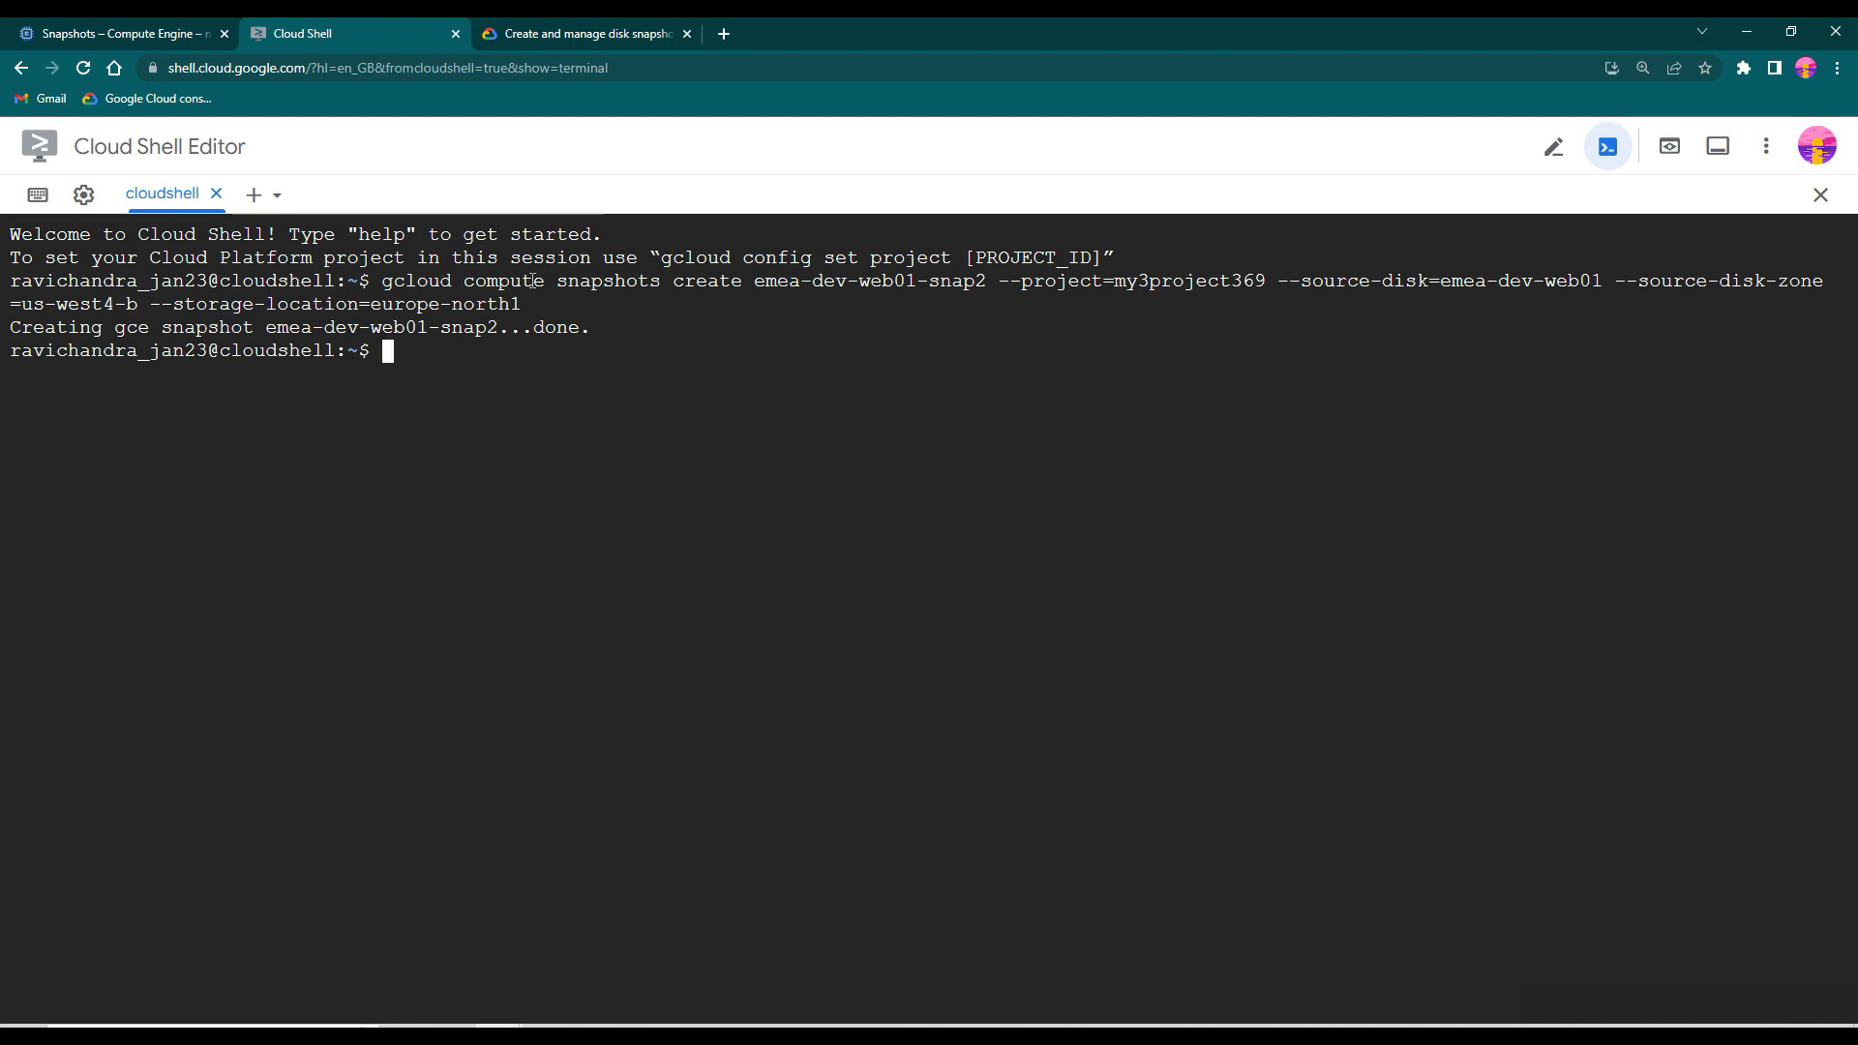
left_click_drag(383, 282, 520, 306)
key("ctrl+c")
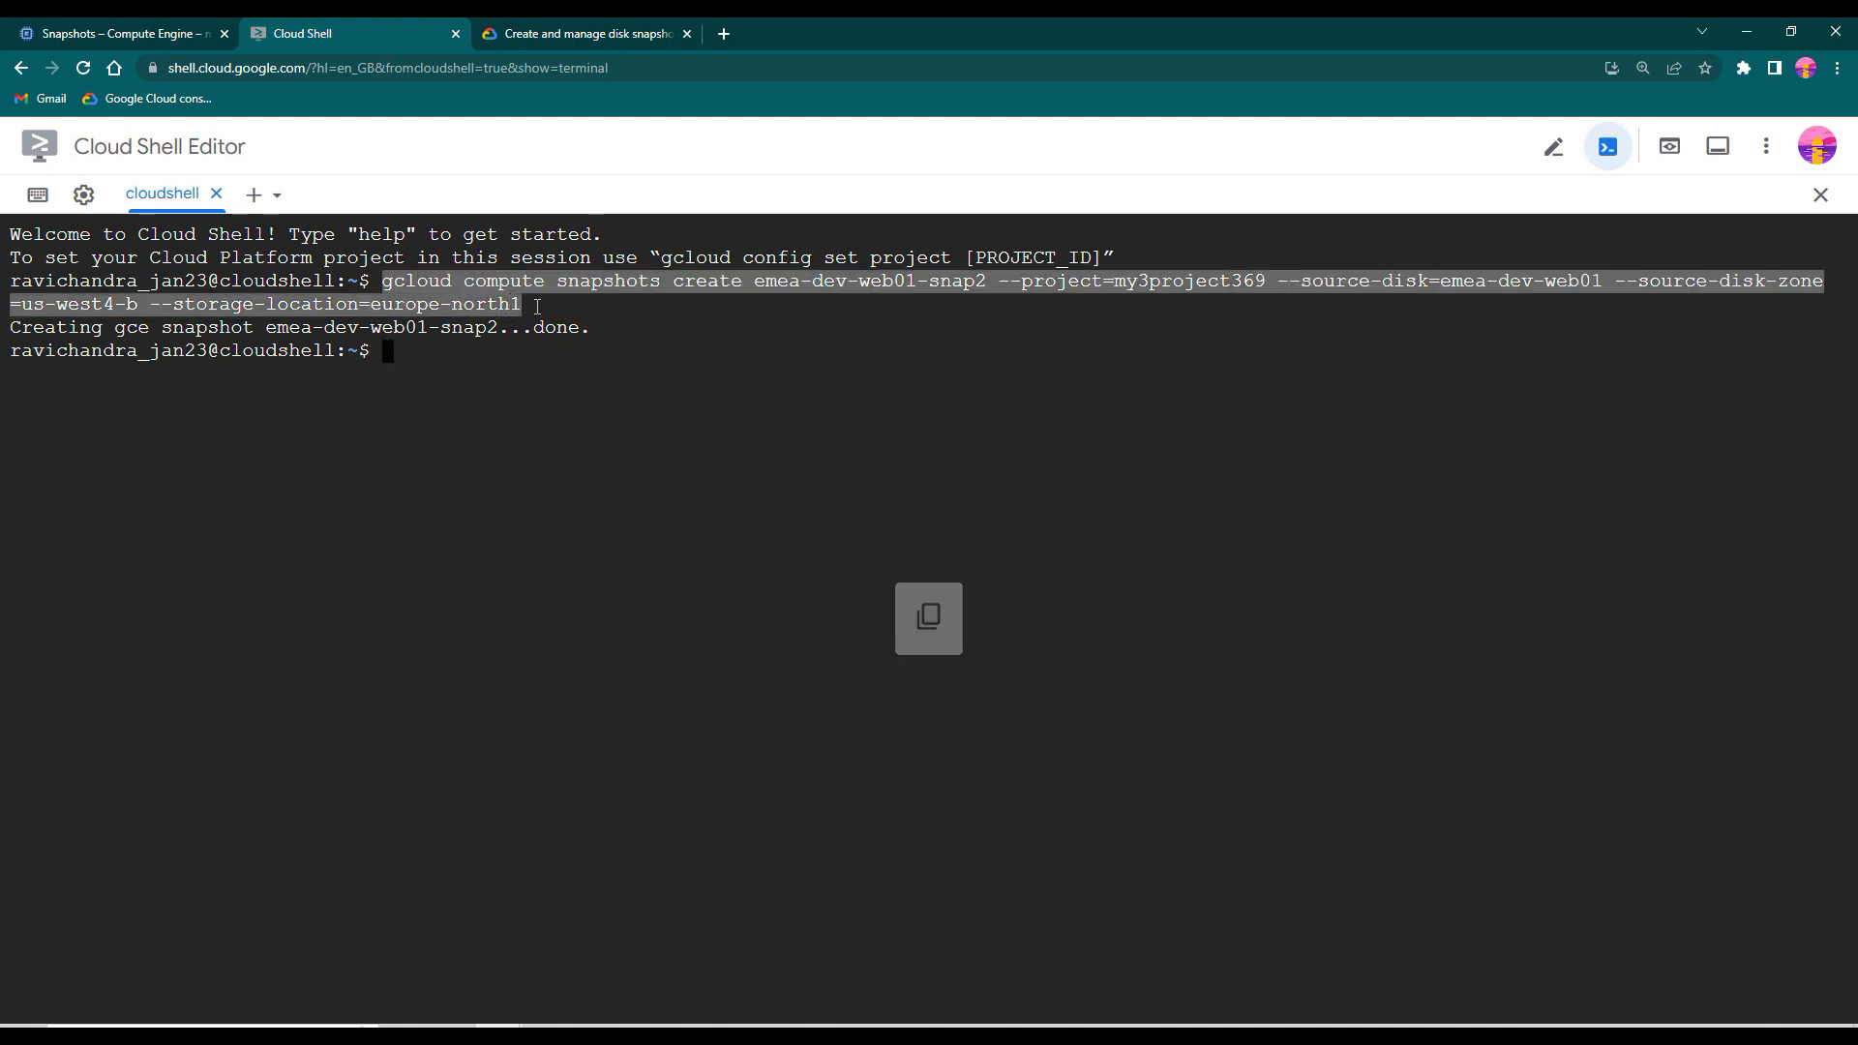
left_click(879, 1031)
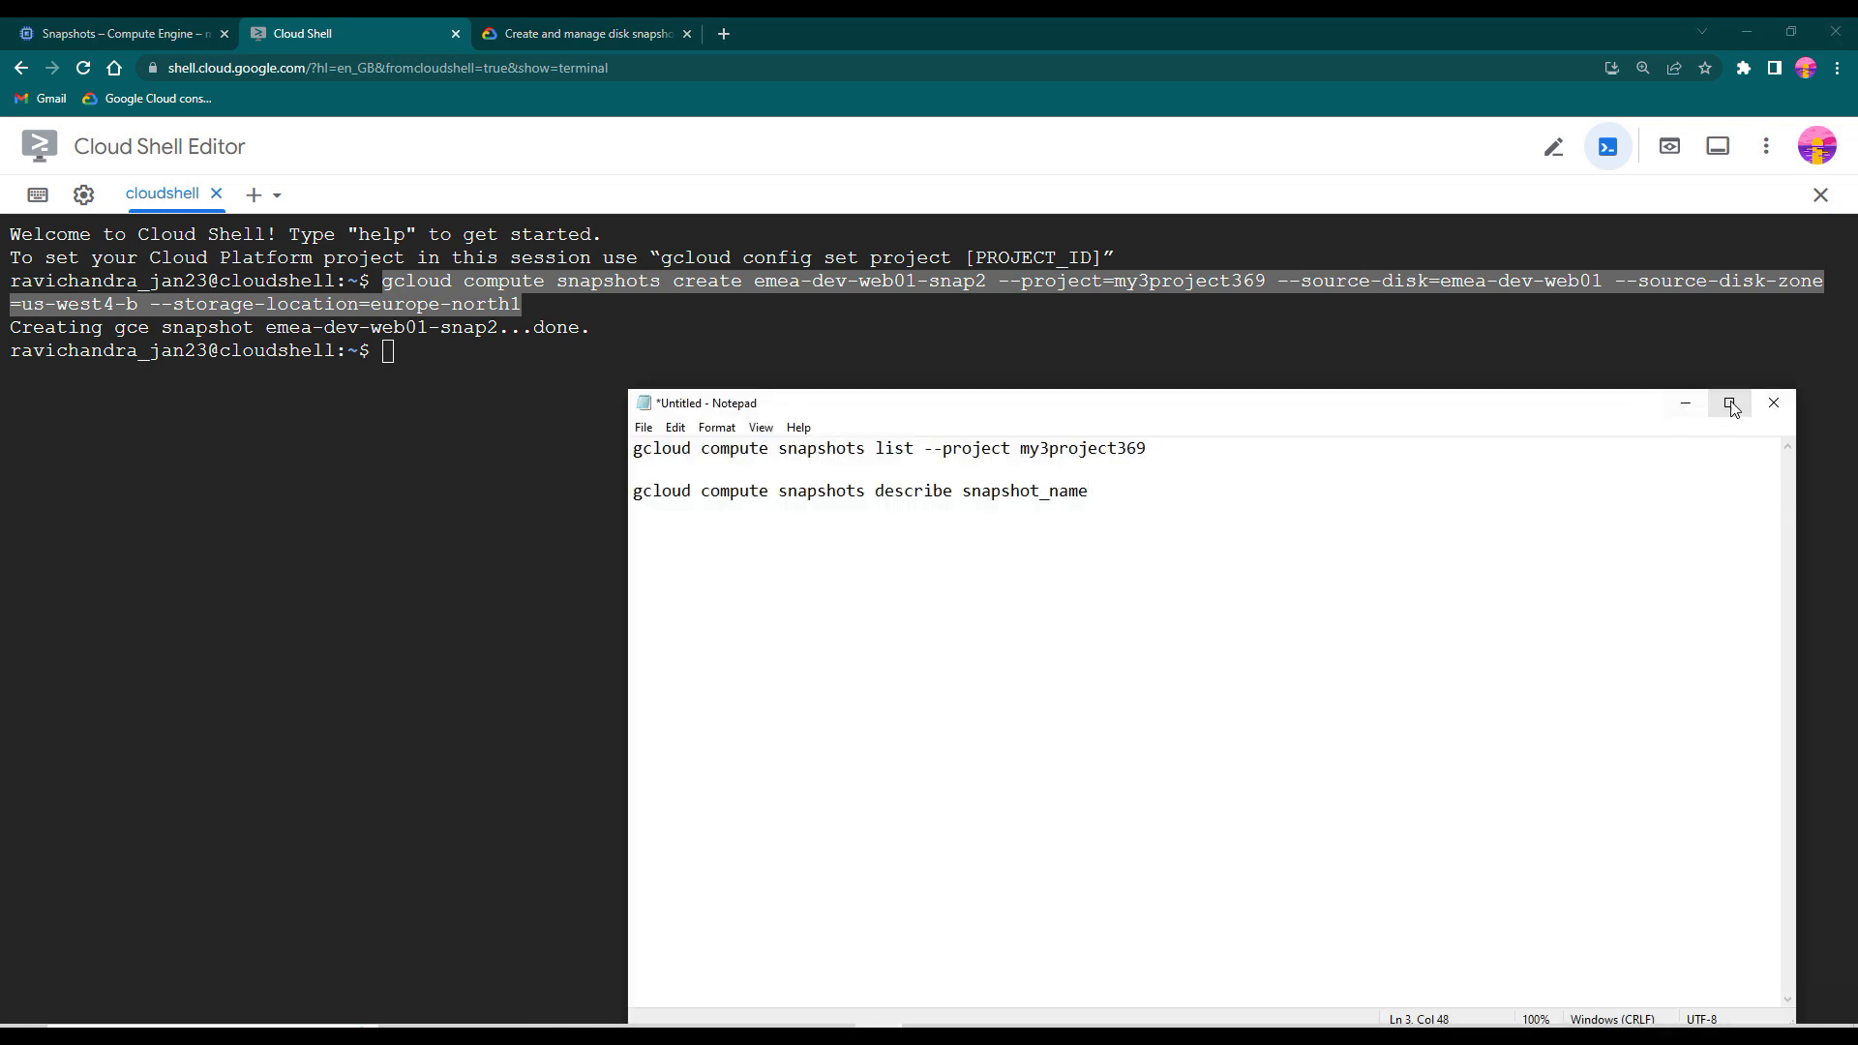
left_click(1731, 406)
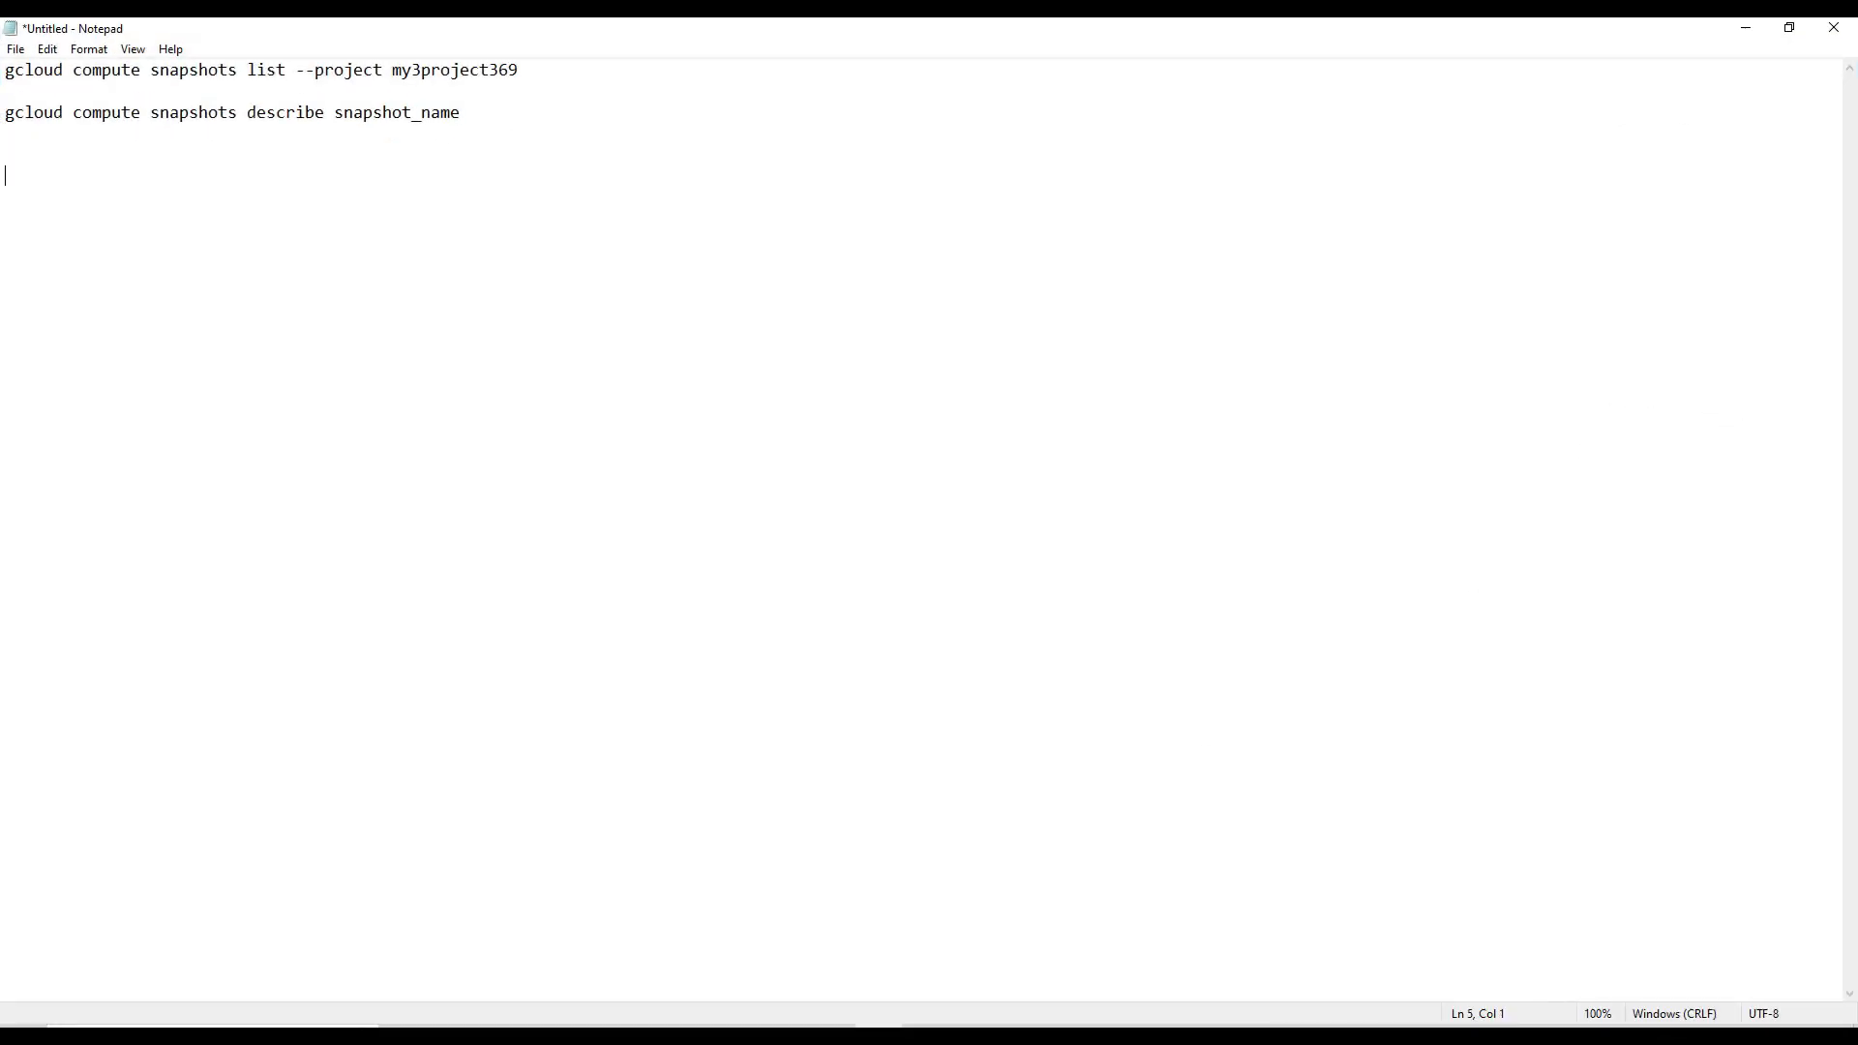
key("ctrl+v")
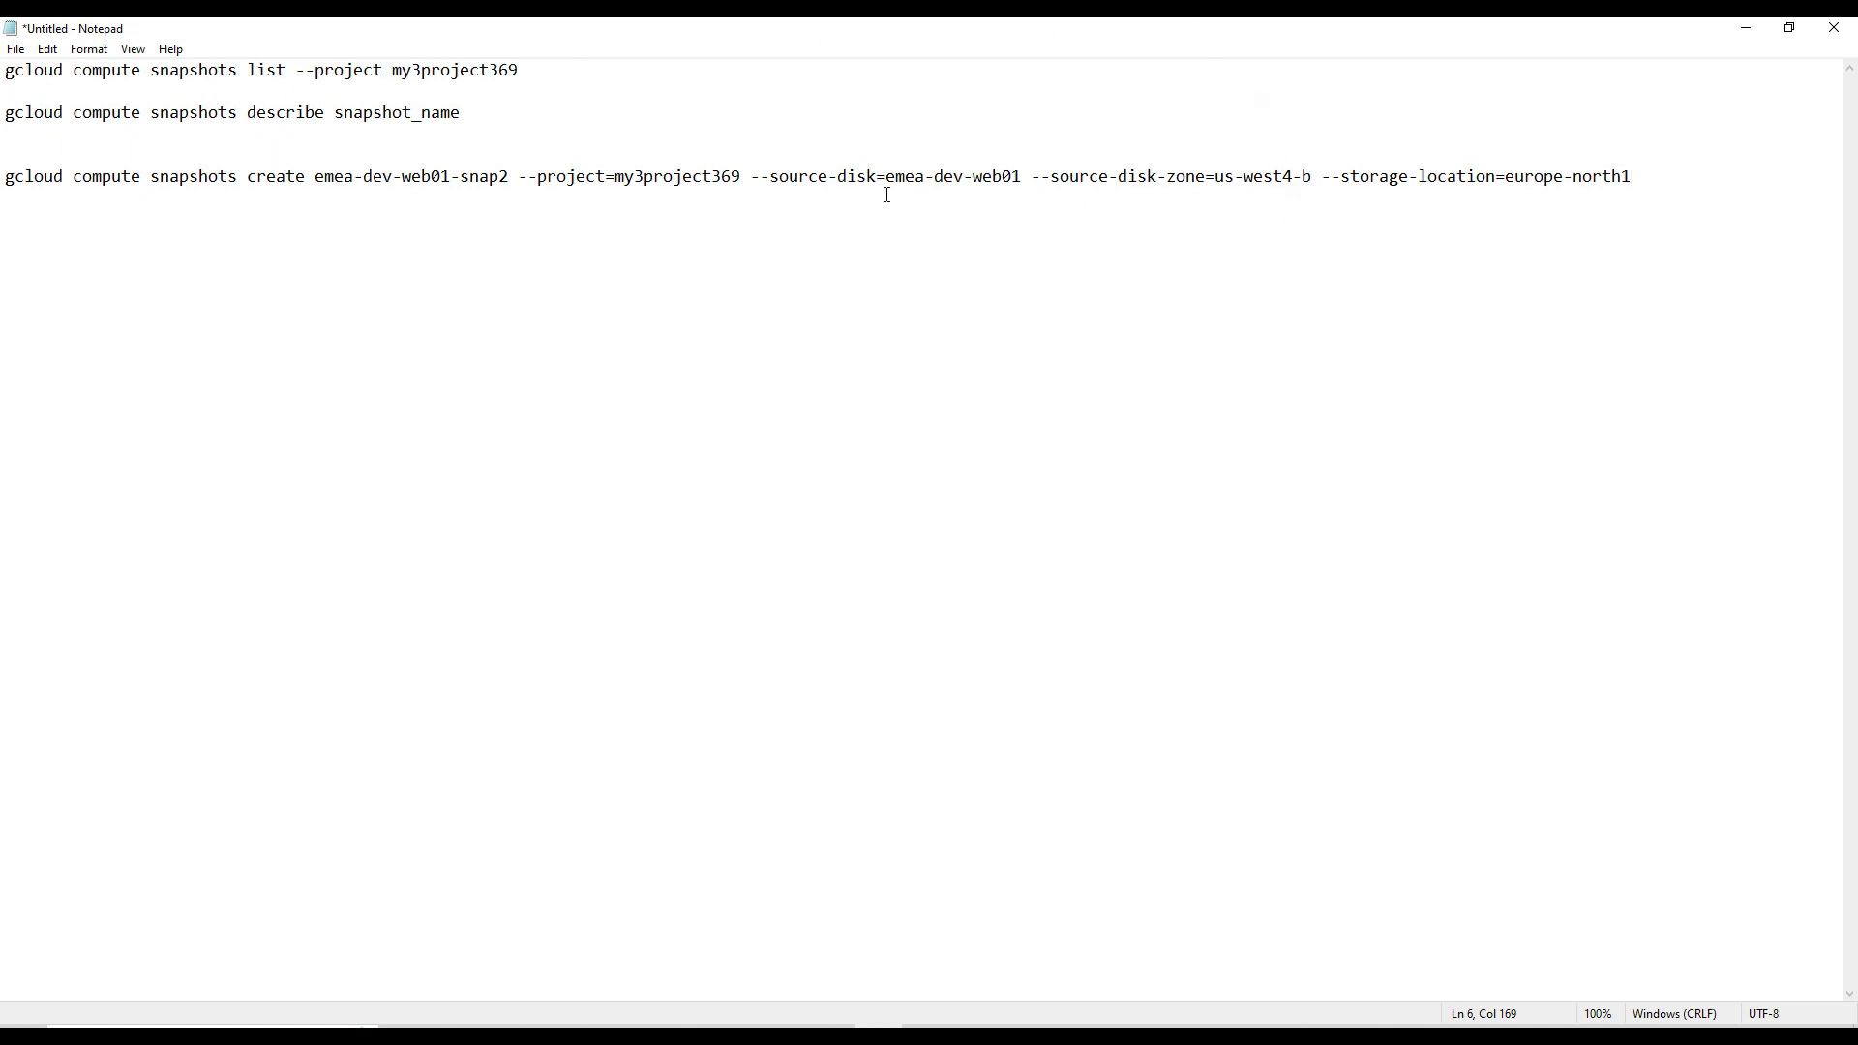
left_click_drag(510, 181, 502, 181)
type("3")
- Switch to the open SSH-in-browser session of emea-dev-web01
mouse_move(499, 1026)
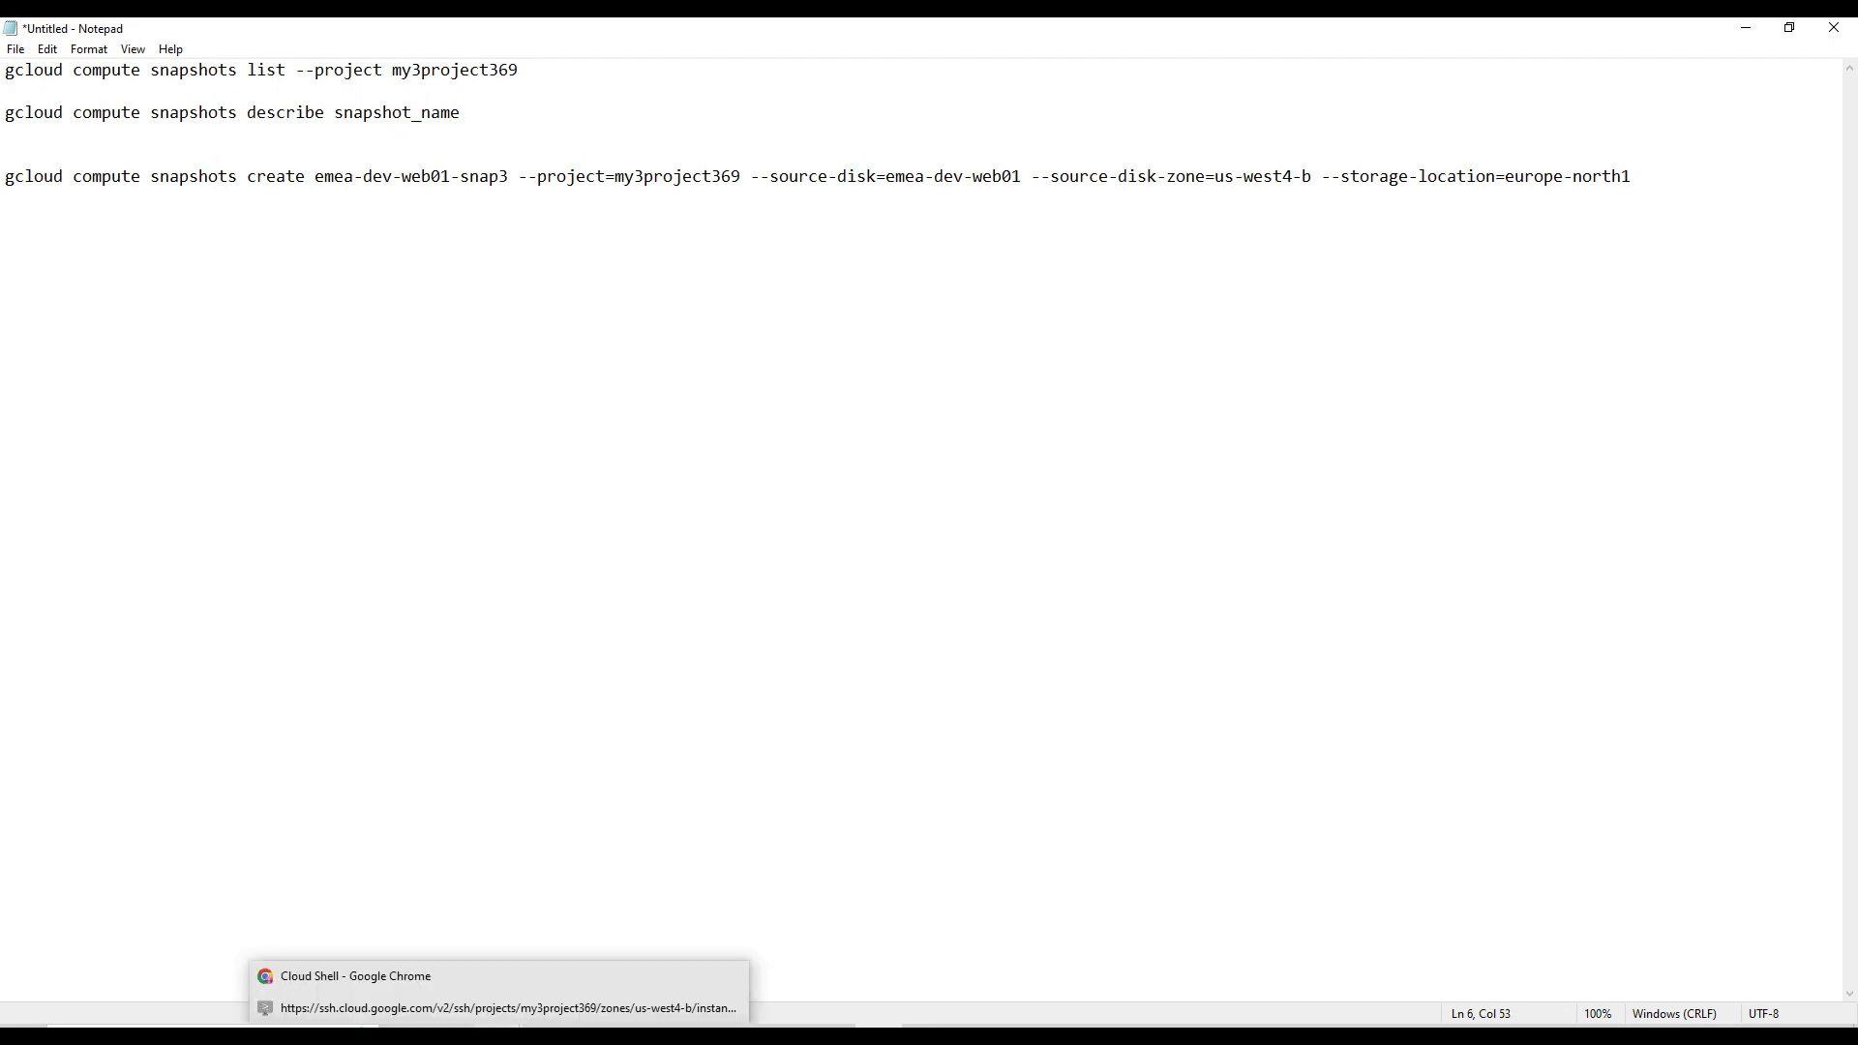
left_click(716, 1008)
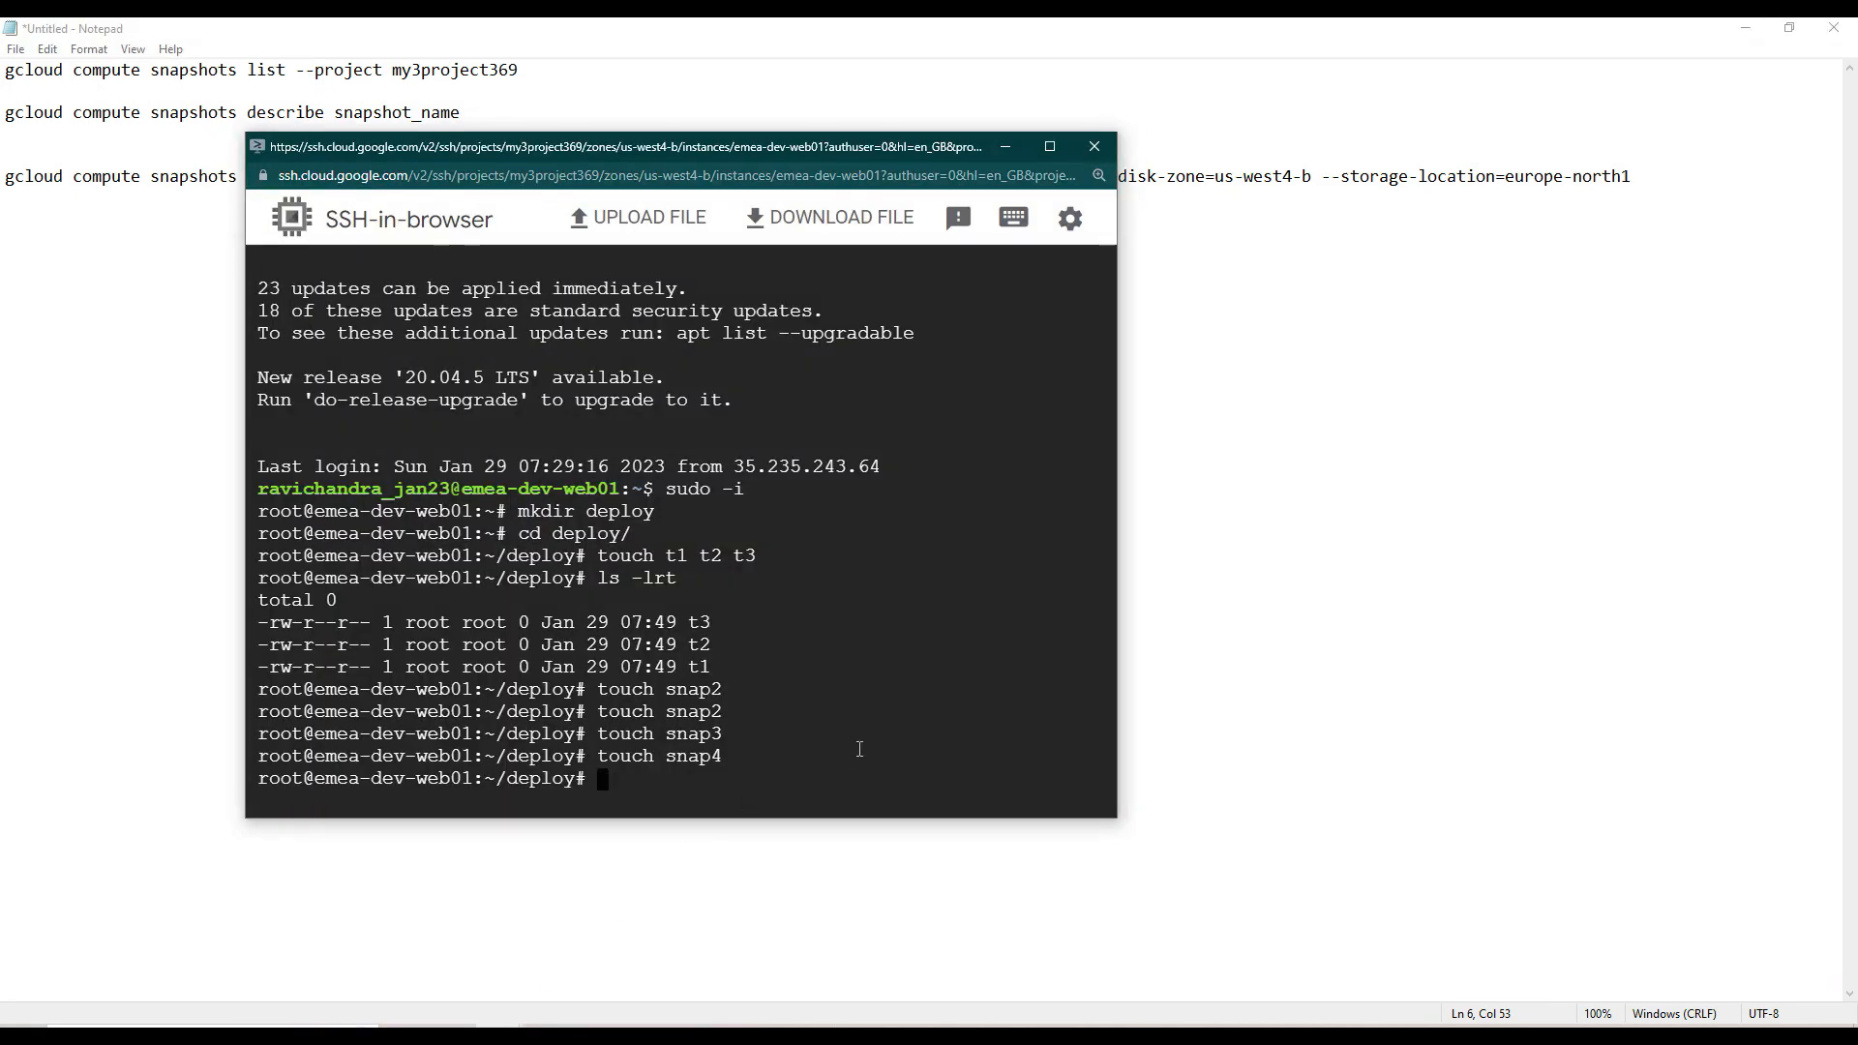
type("touch nap")
key("BackSpace")
key("BackSpace")
key("BackSpace")
key("BackSpace")
key("BackSpace")
key("BackSpace")
key("BackSpace")
key("BackSpace")
key("BackSpace")
- Open a new file named snap_bkp3 in vi within the deploy directory
type("vi snap_bkp3")
key("Return")
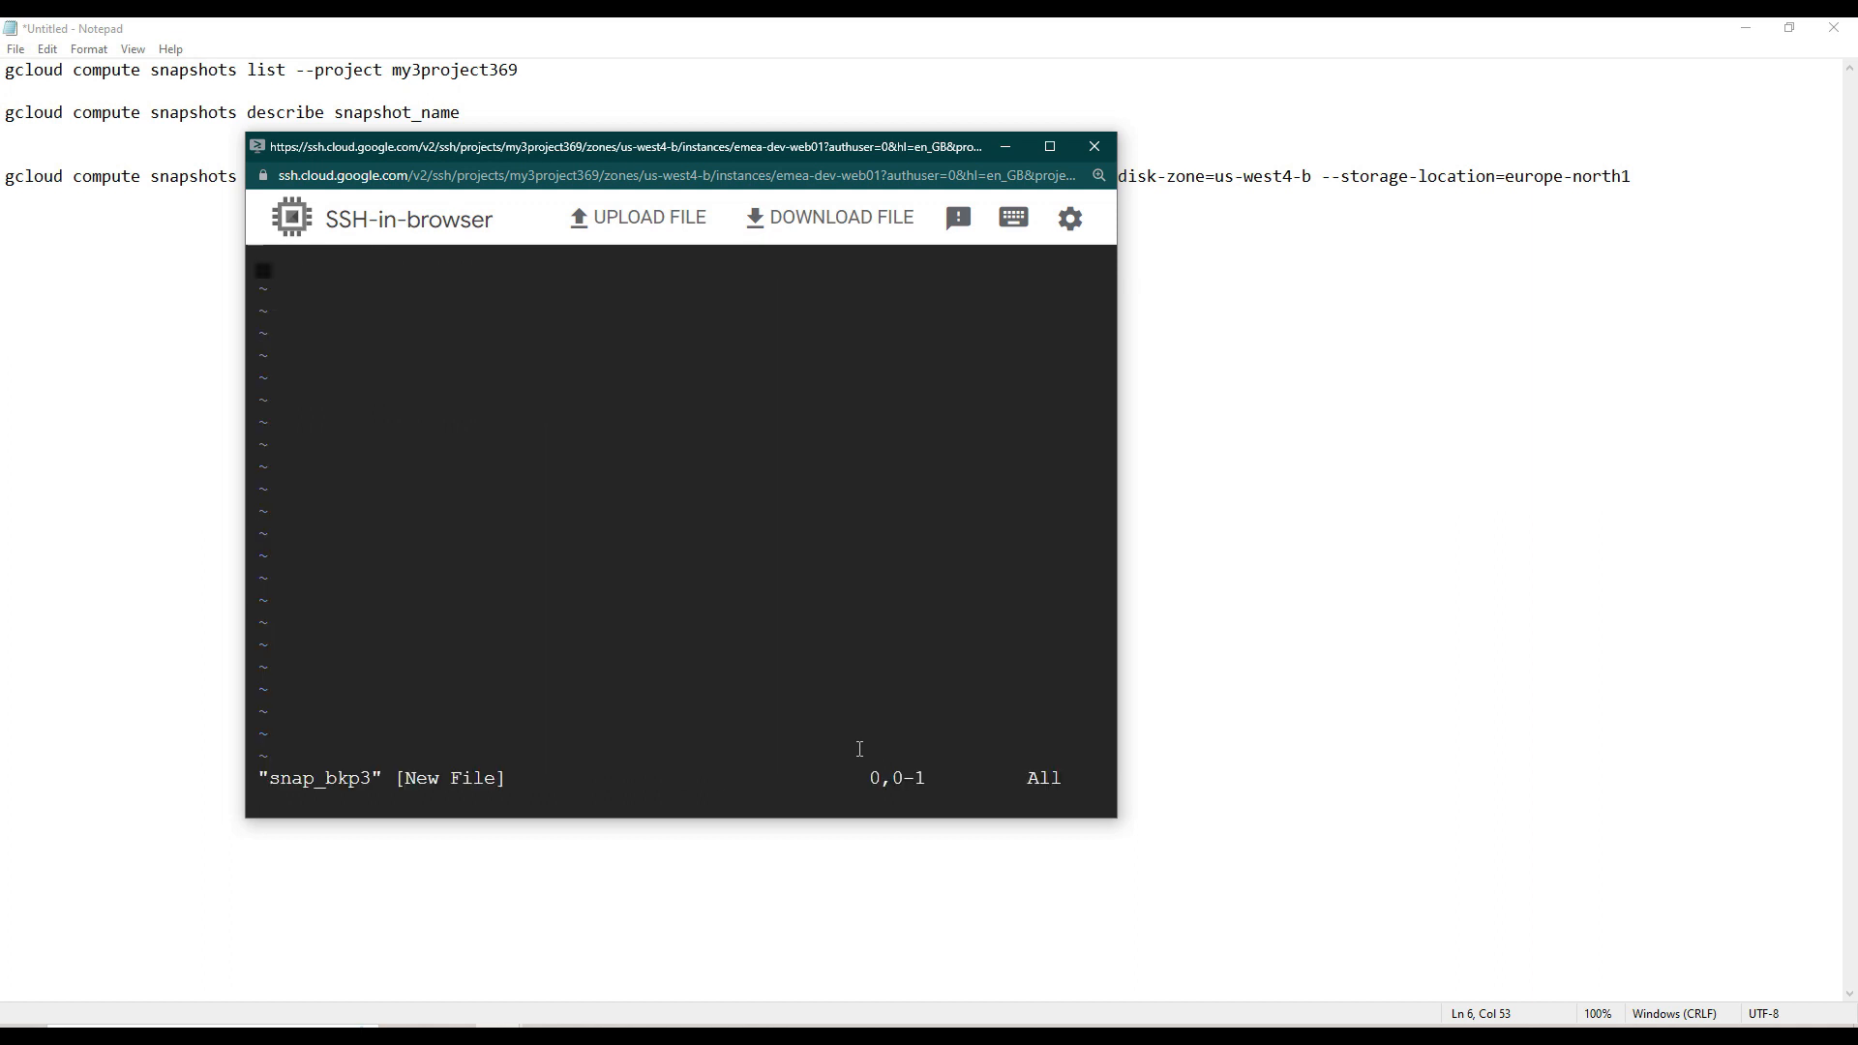
- Copy all the gcloud commands from Notepad into snap_bkp3, then save the file and quit vi
left_click(1703, 203)
left_click_drag(1703, 203, 14, 28)
key("ctrl+c")
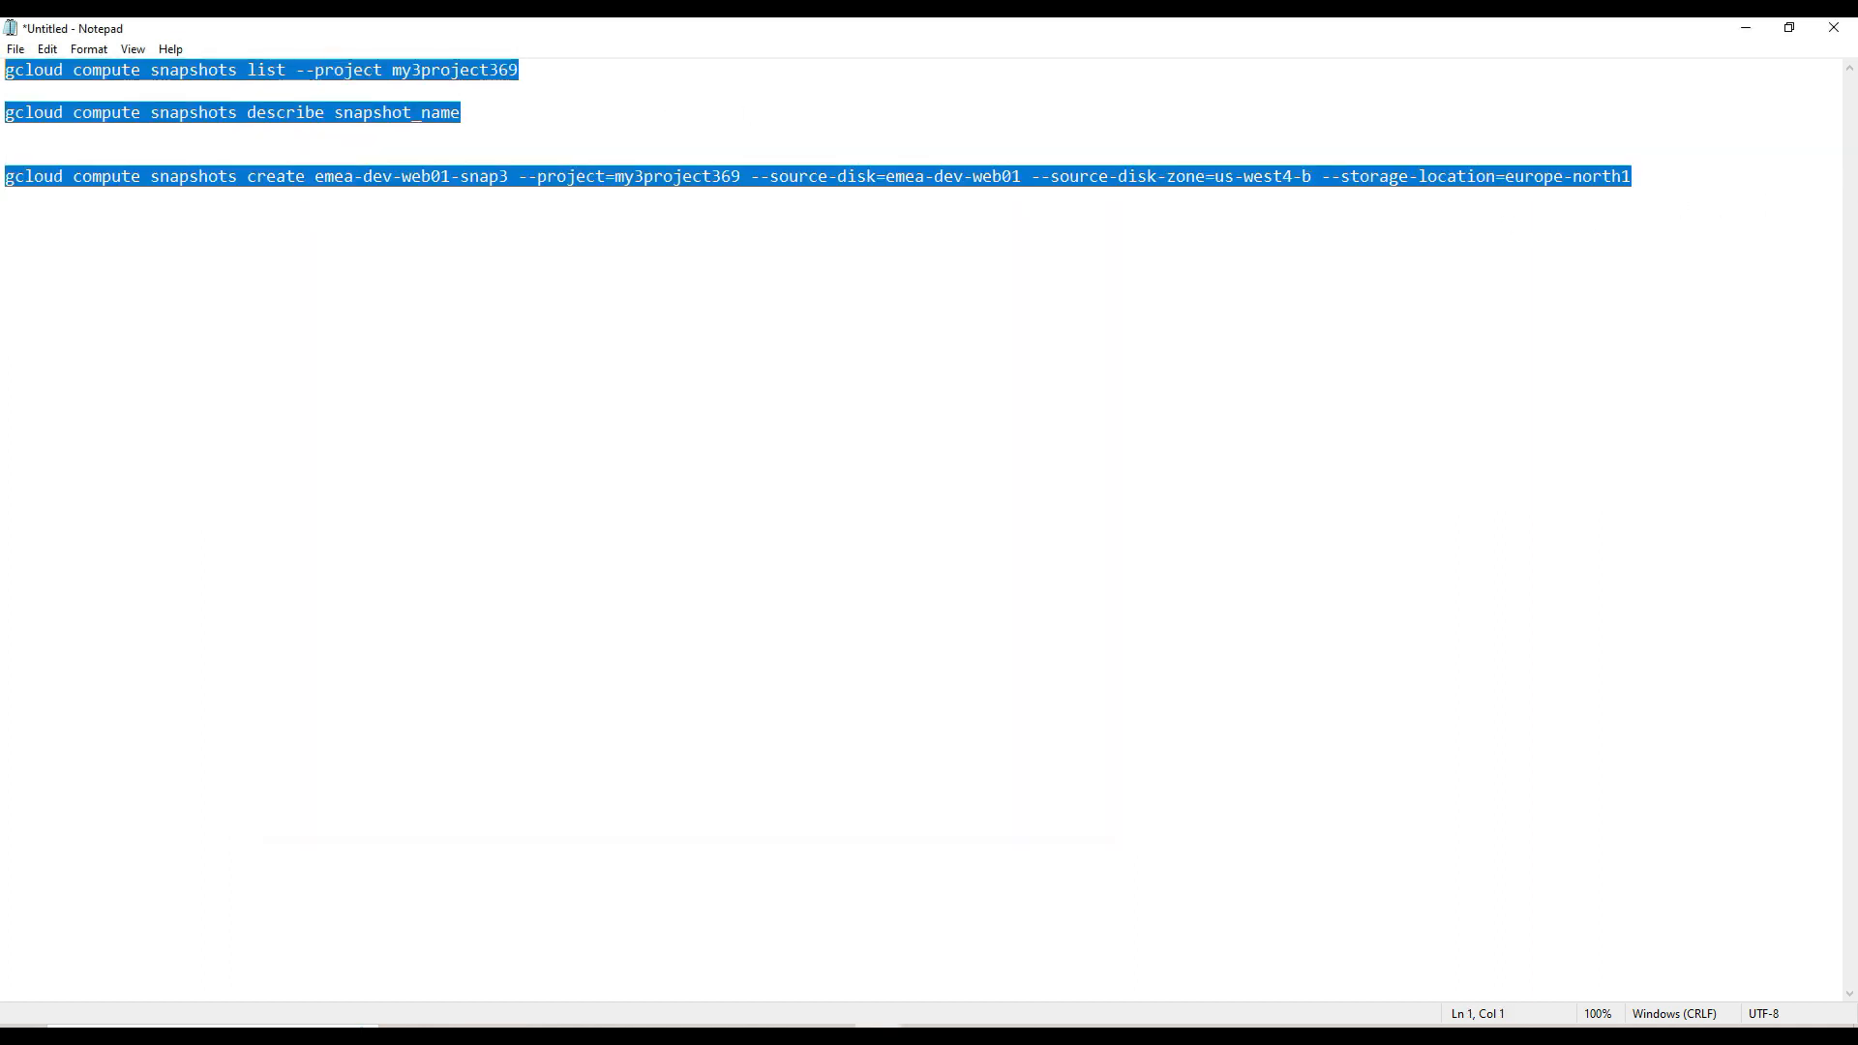
key("alt+Tab")
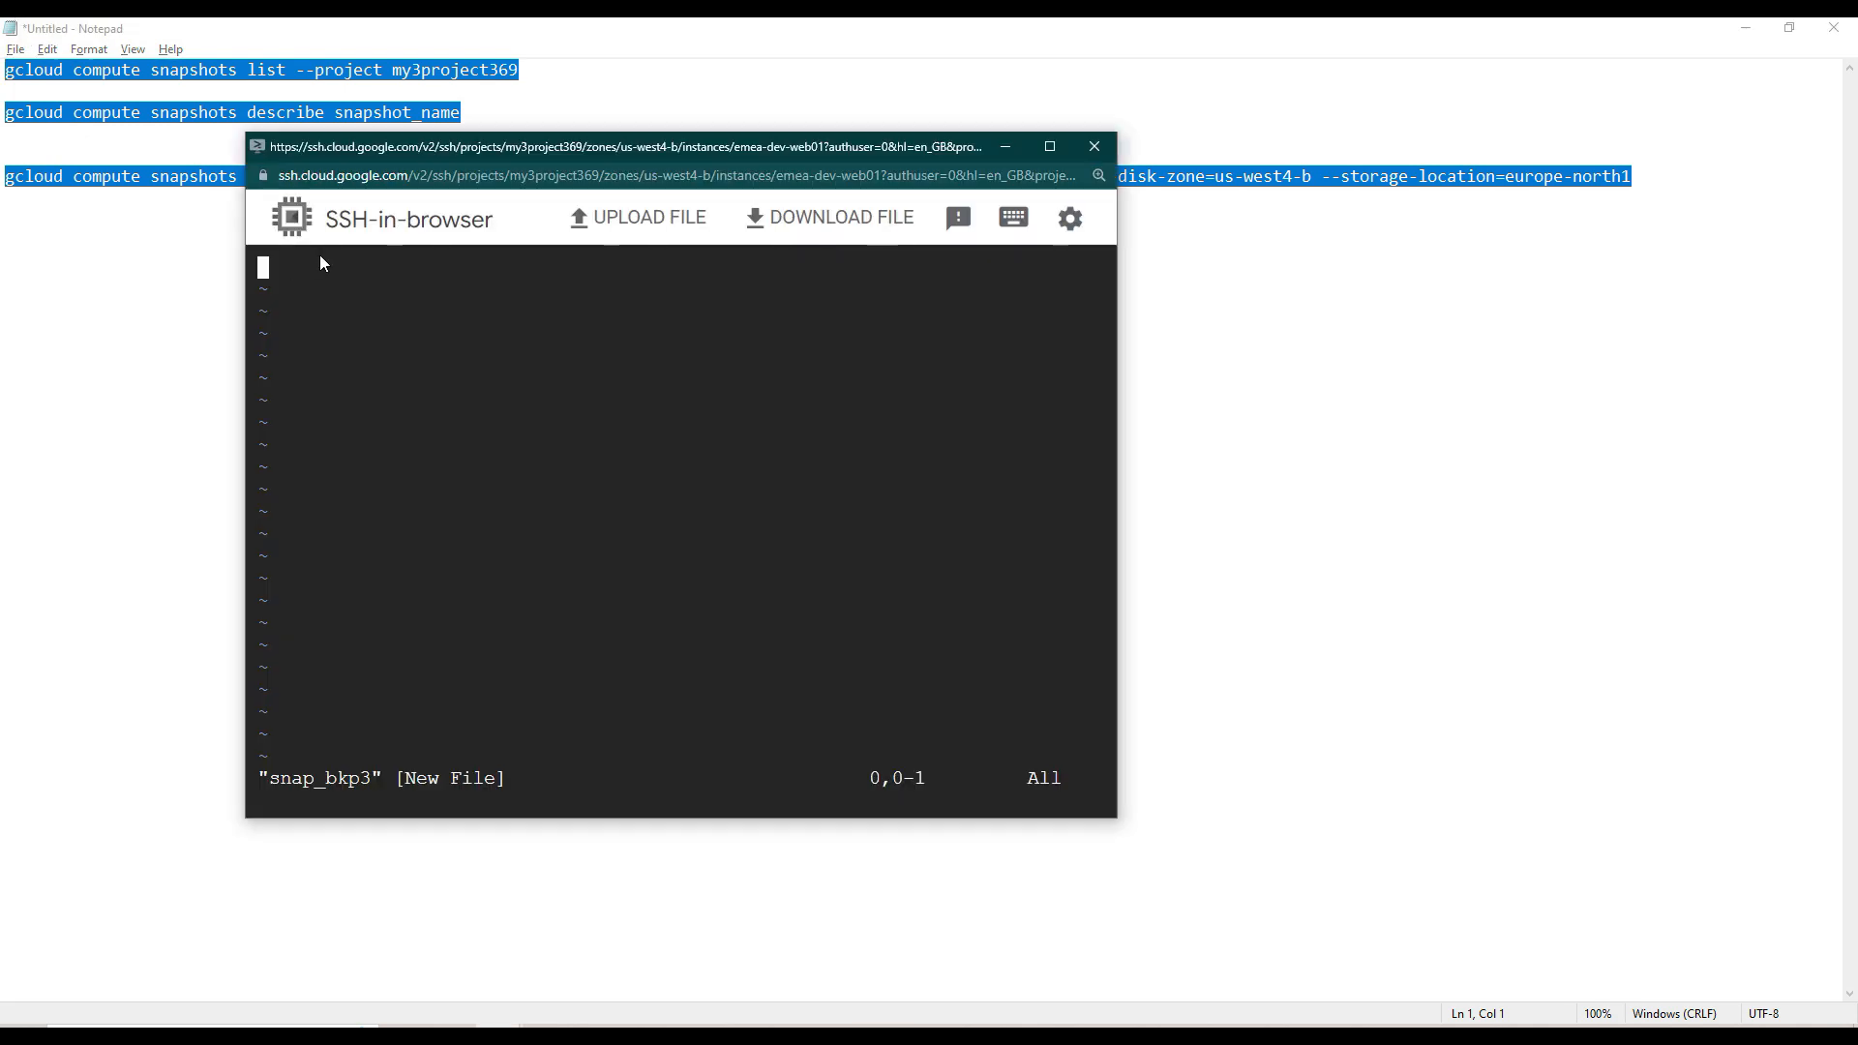
key("ctrl+v")
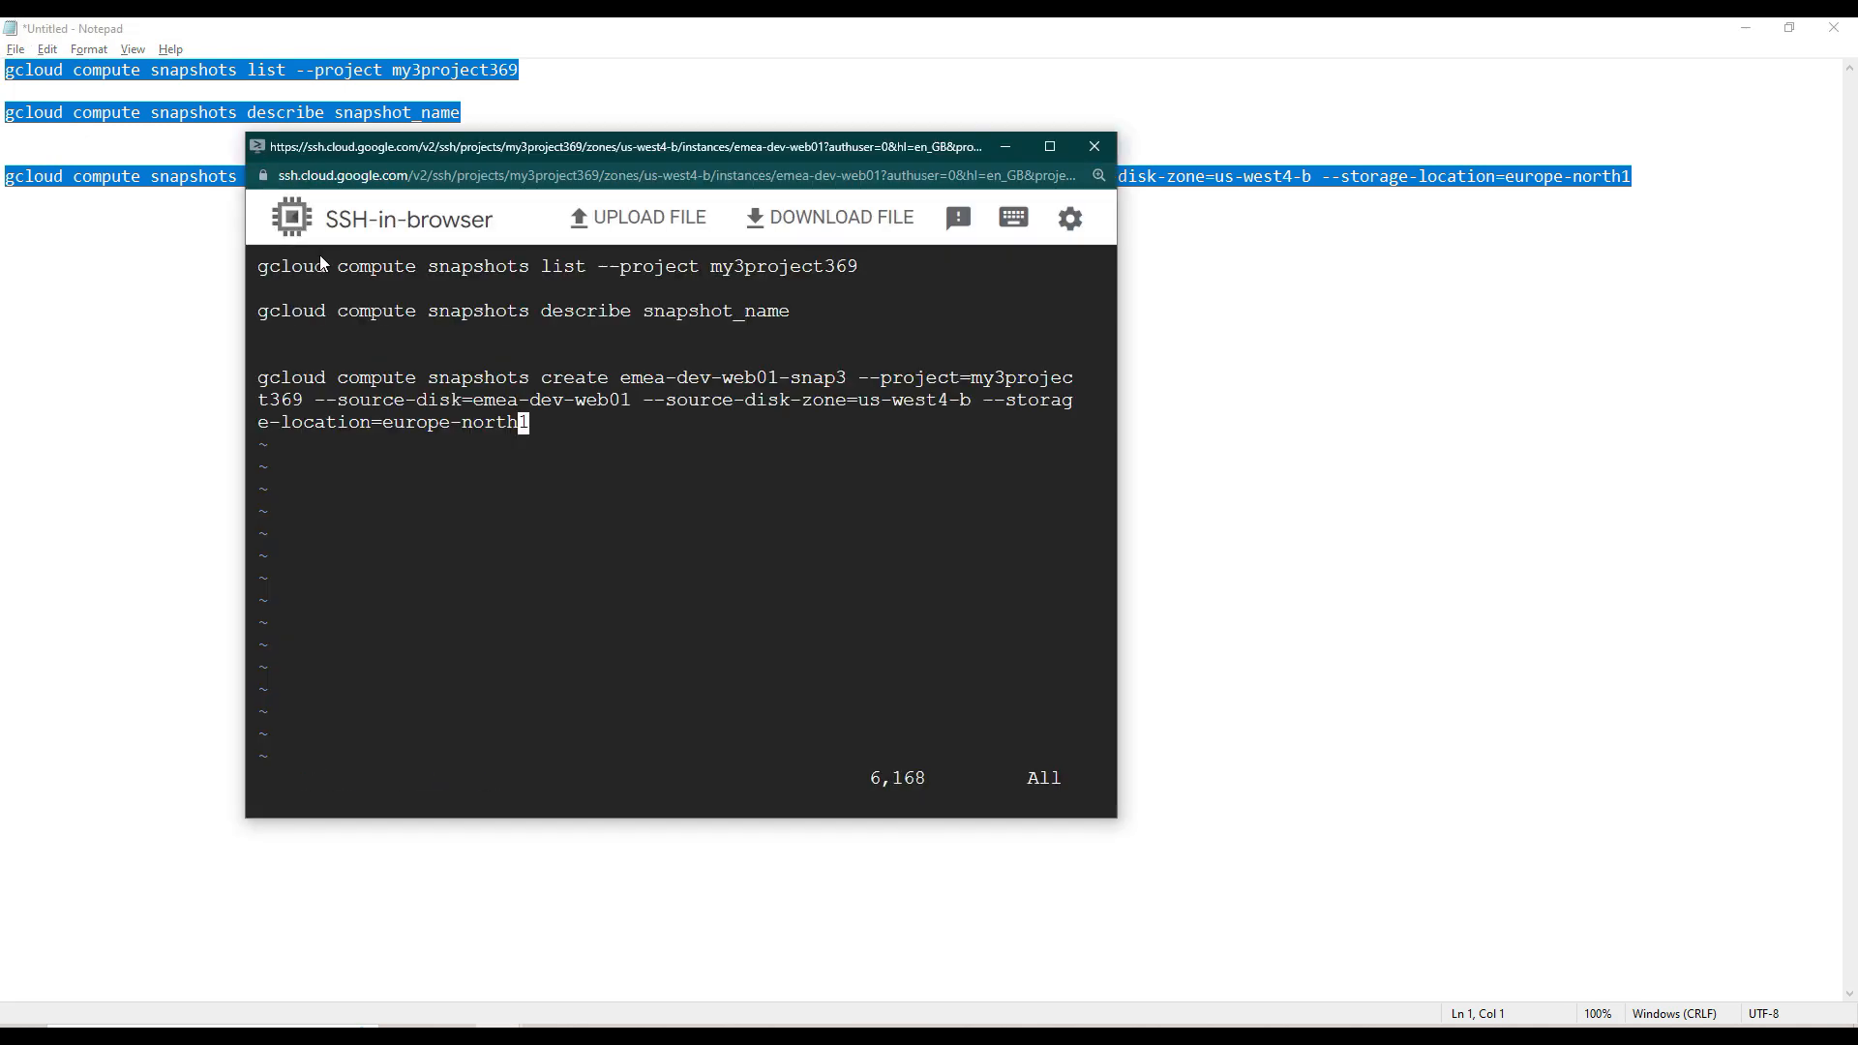
type(":wq!")
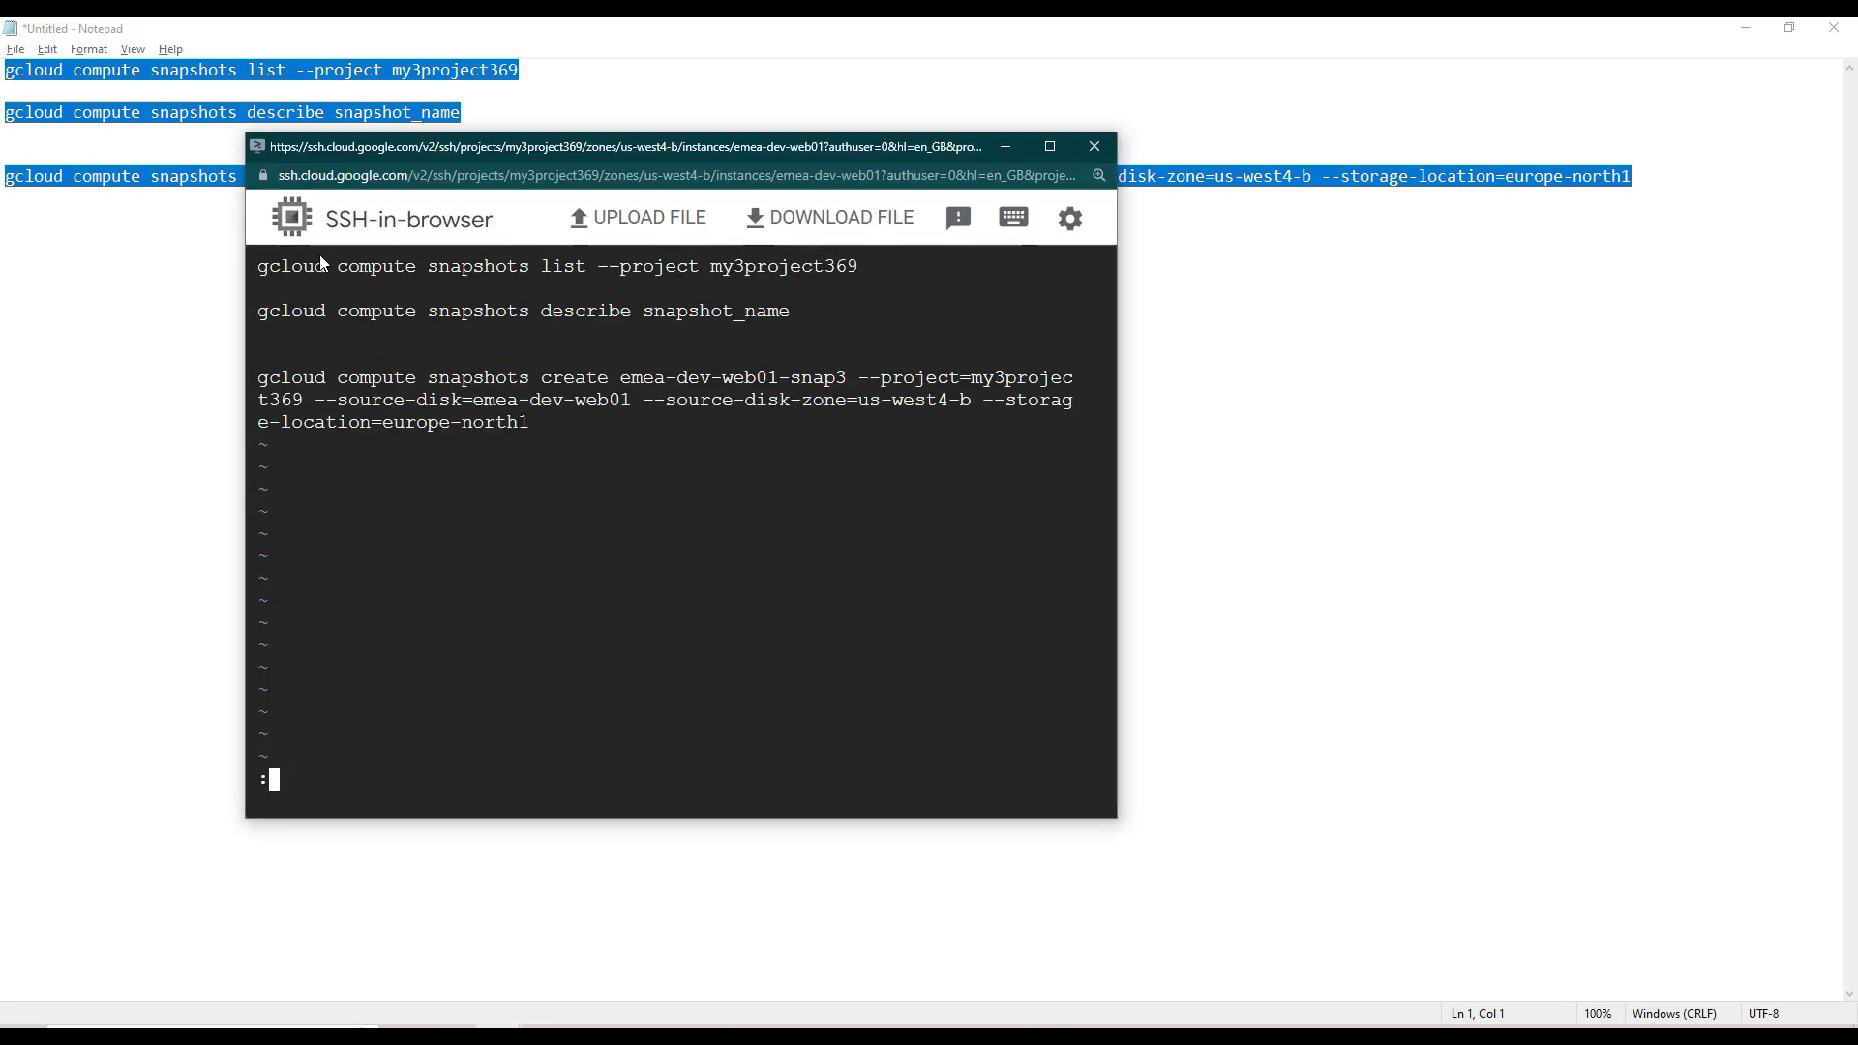
key("Return")
- List the deploy directory with ls -lrt and examine the size of snap_bkp3
type("ls -lrt")
key("Return")
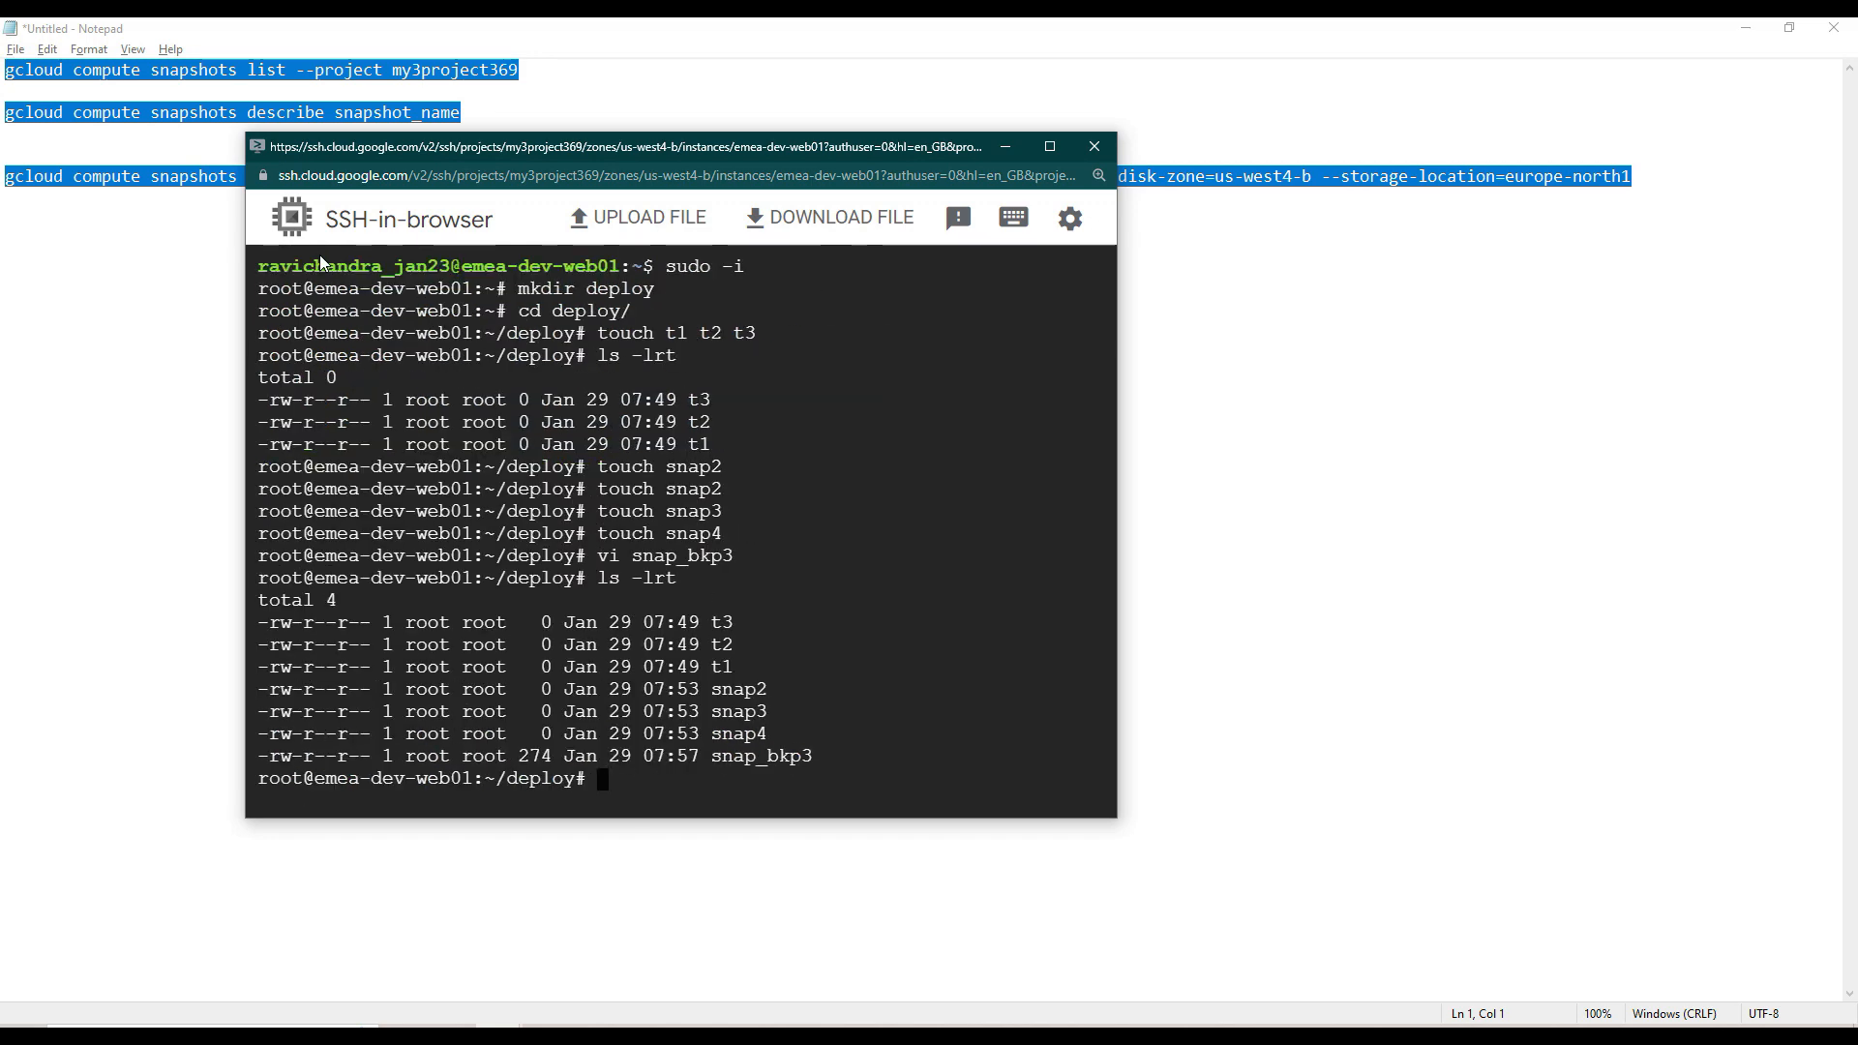
double_click(538, 756)
- Copy snap_bkp3 to three more files named snap_bkp4, snap_bkp5 and snap_bkp6
type("cp ")
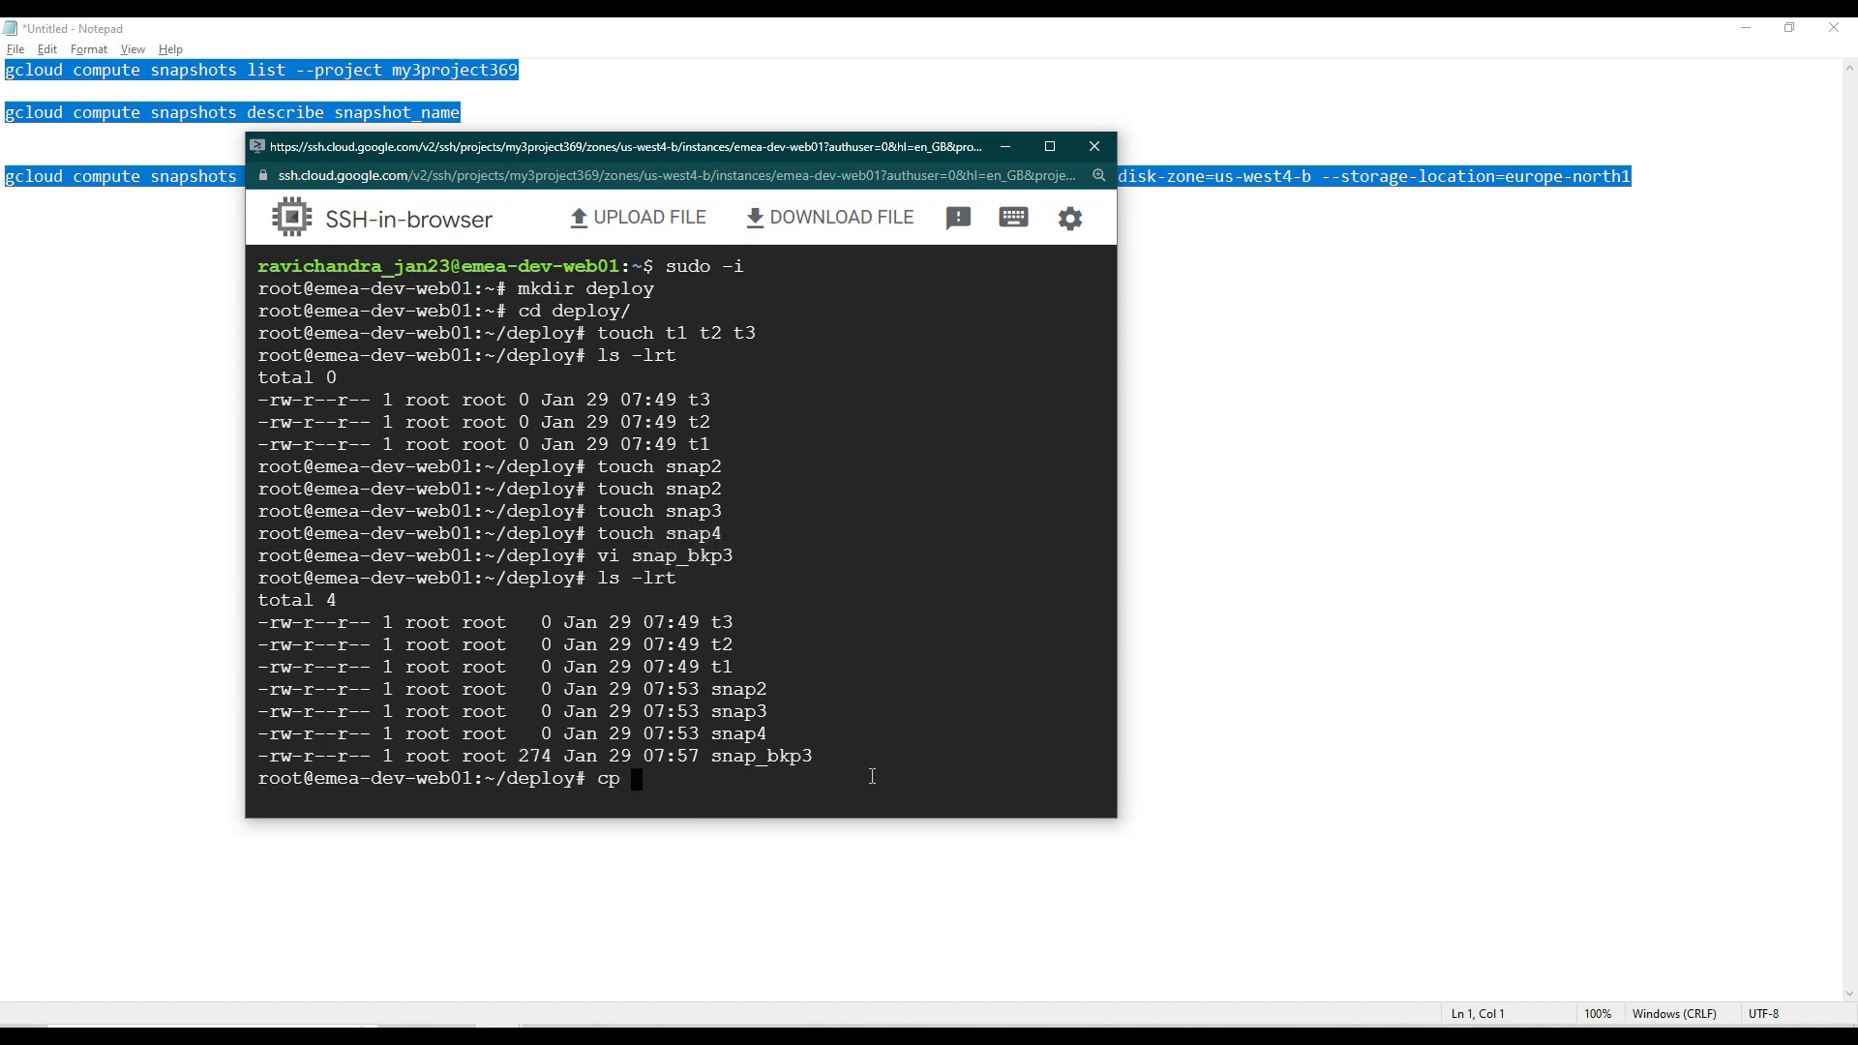
type("snap_")
key("Tab")
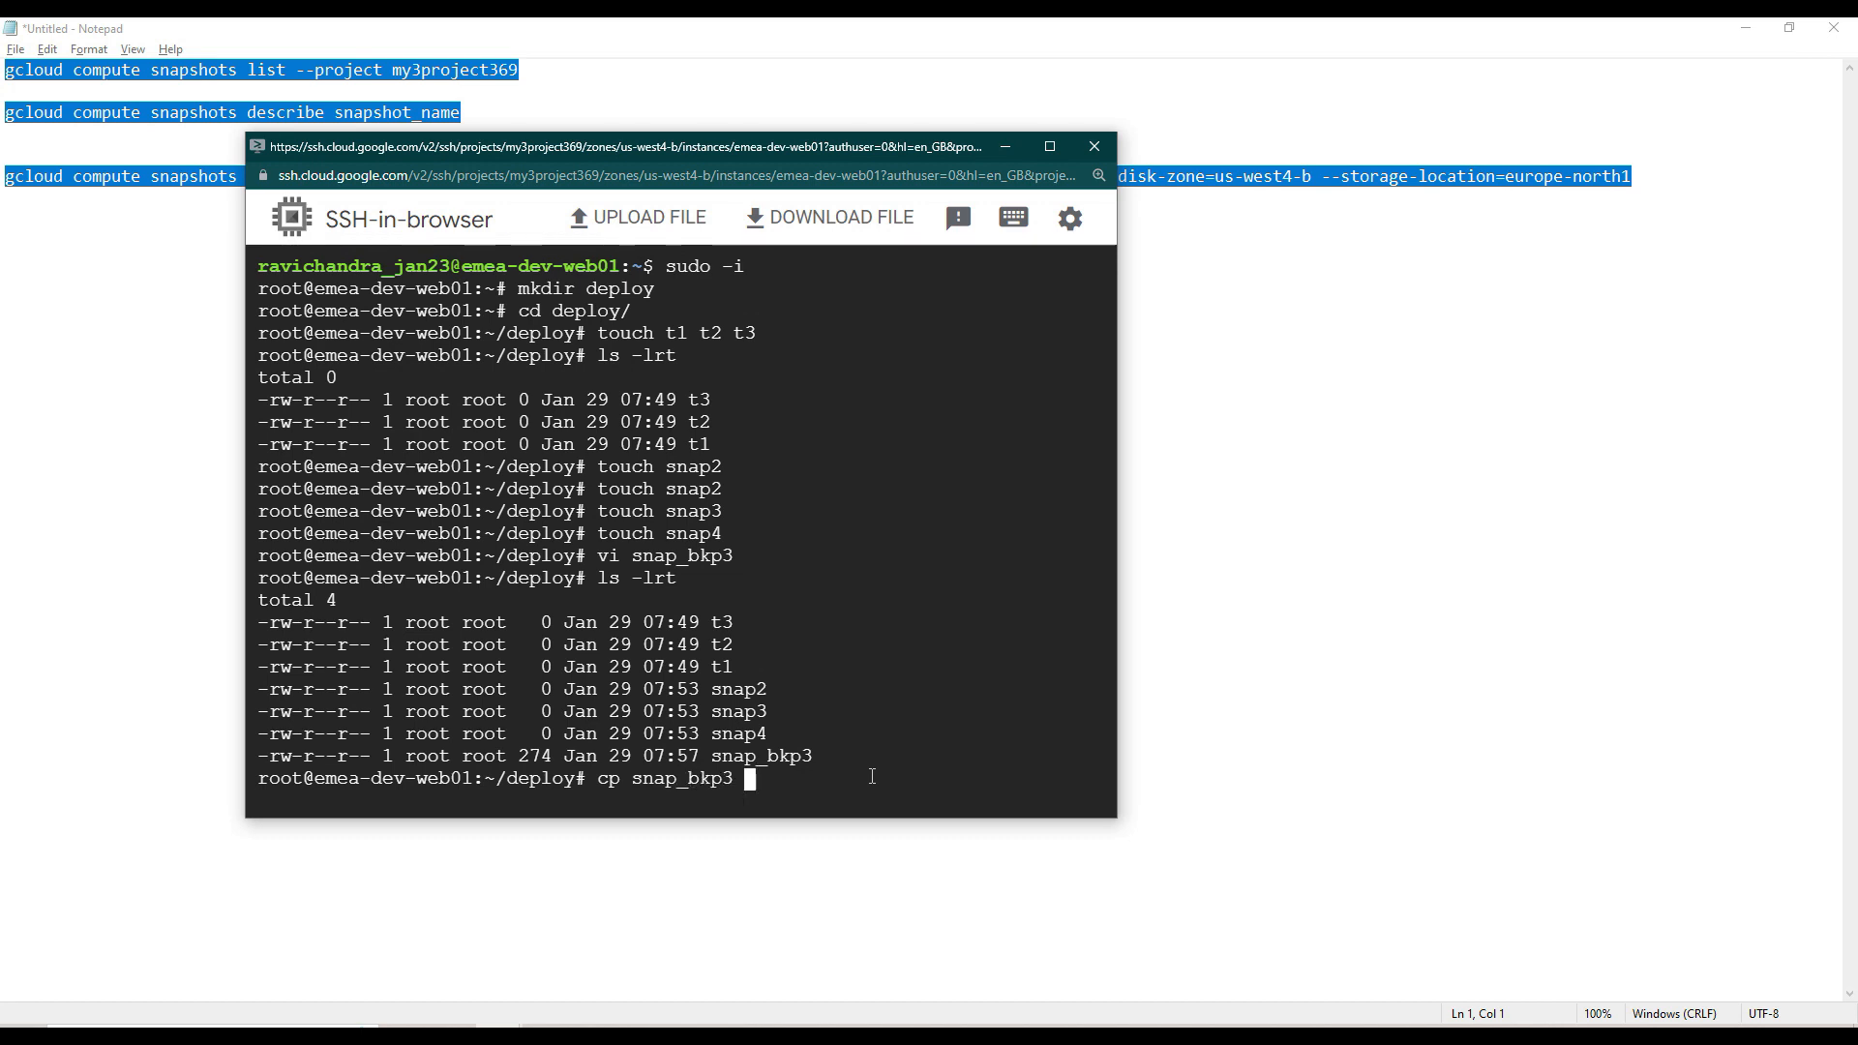
type("snap_b")
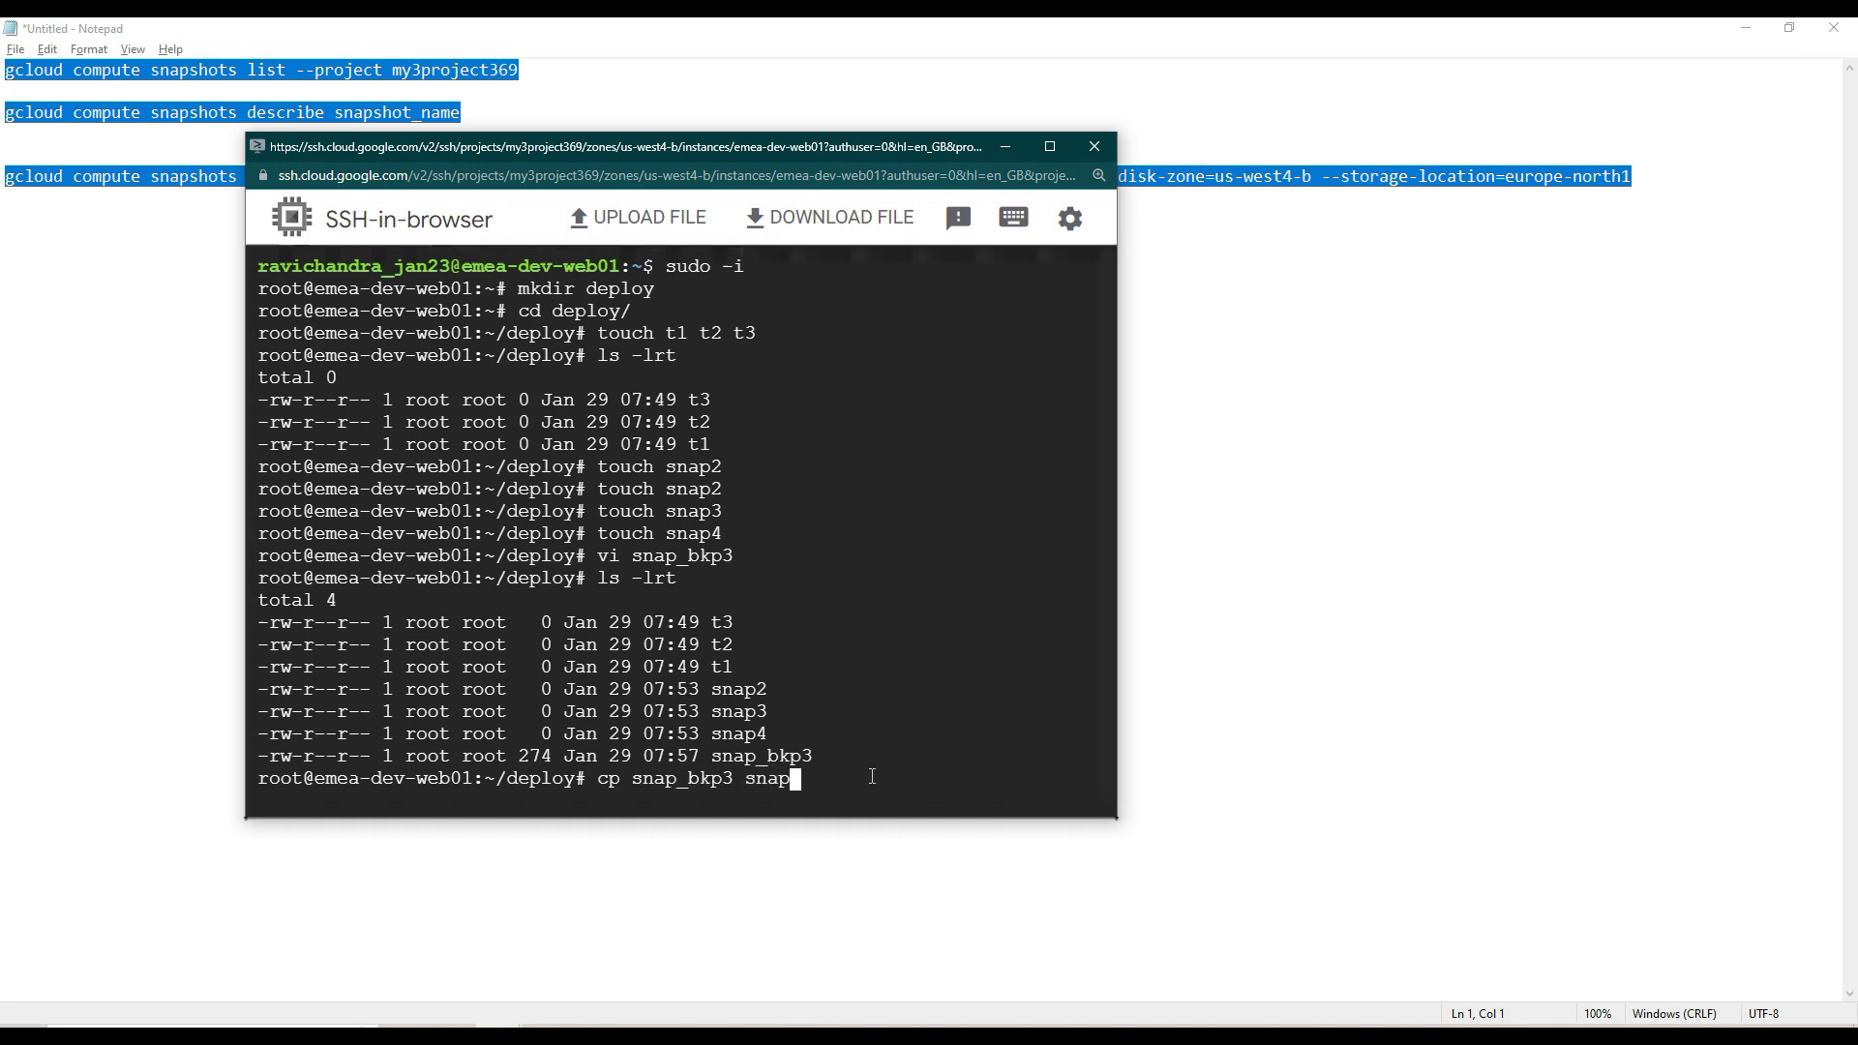
type("kp")
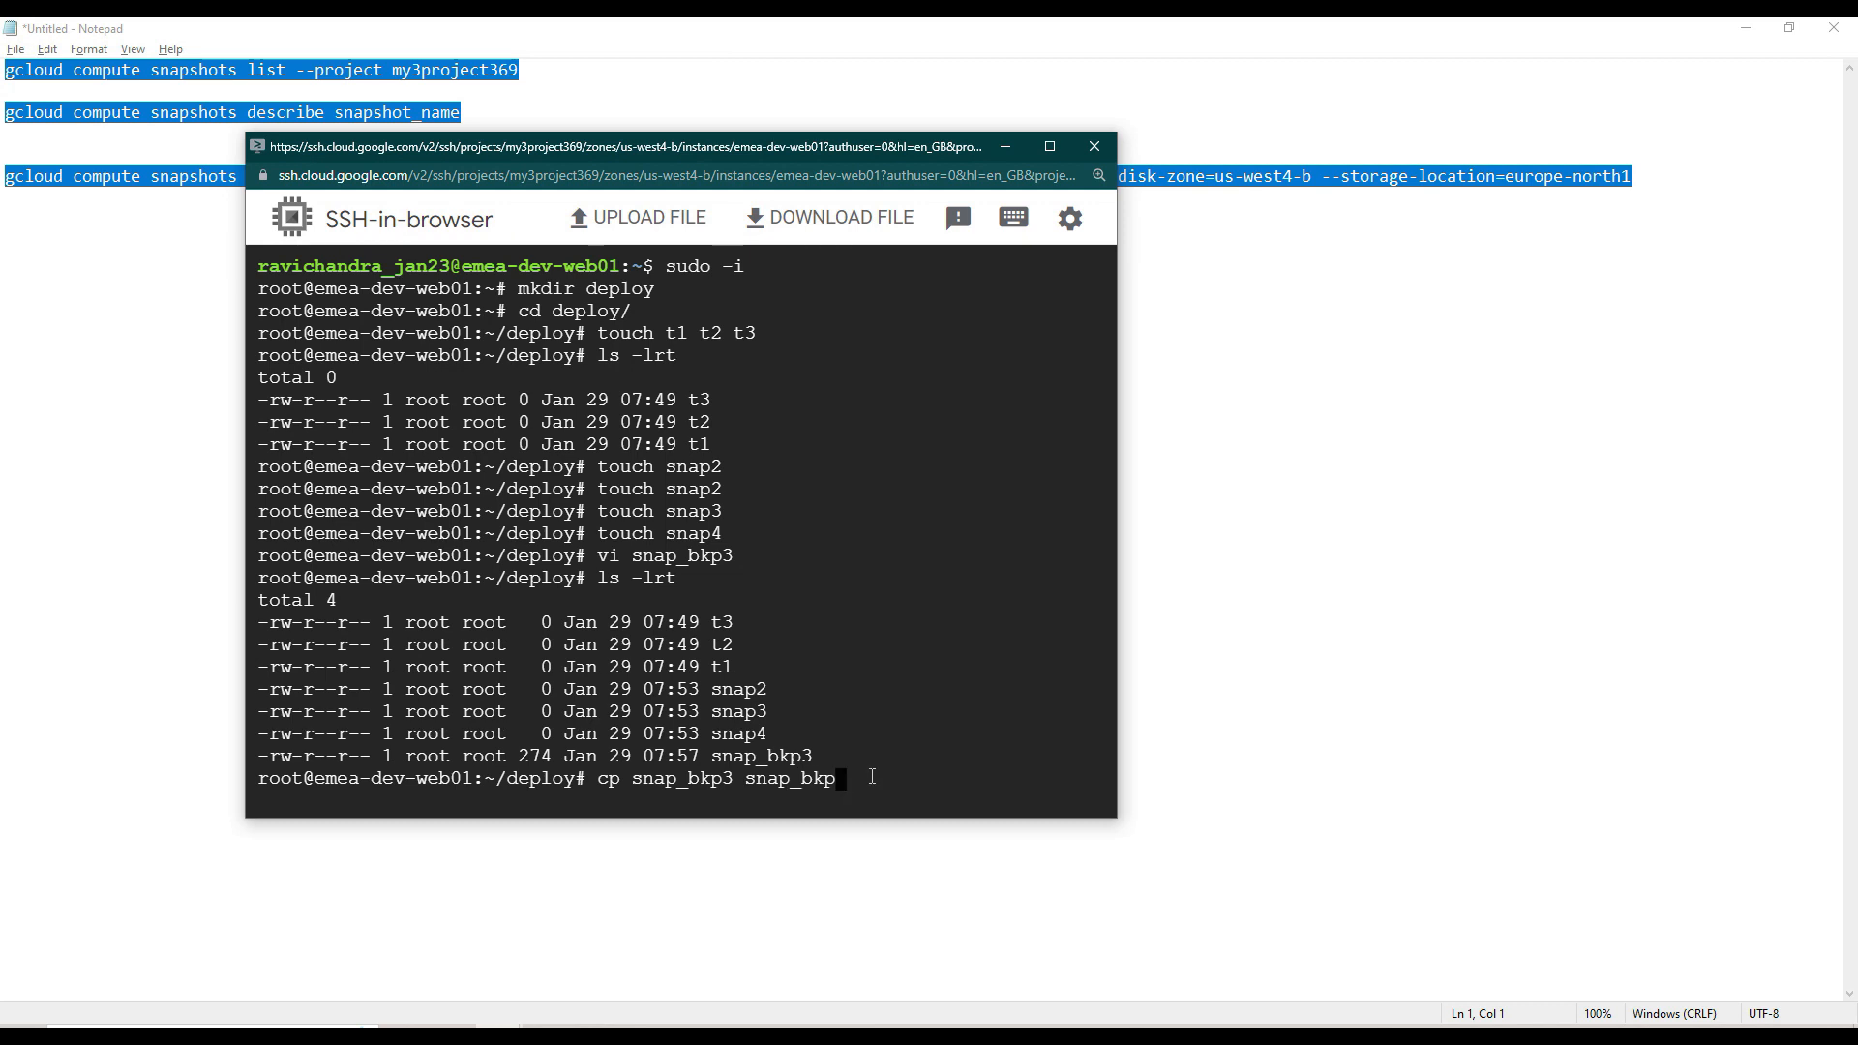
type("4")
key("Return")
key("Up")
key("BackSpace")
type("5")
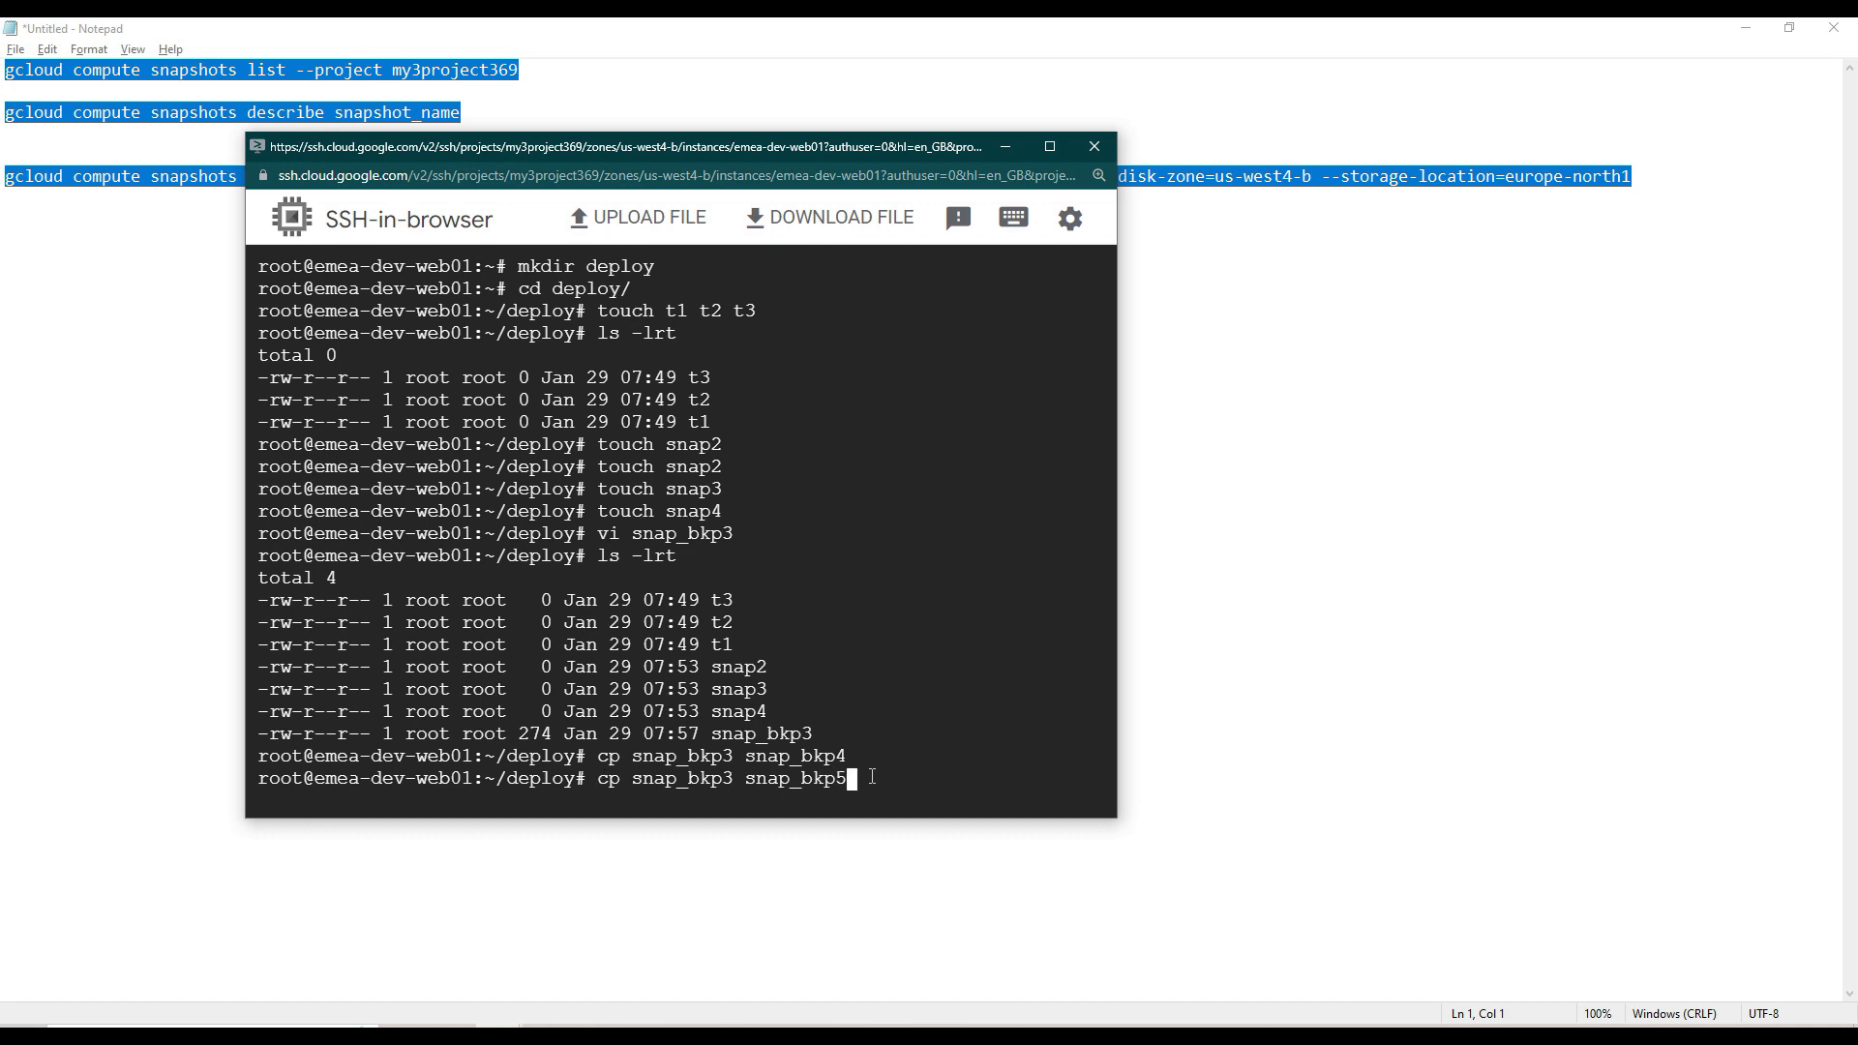
key("Return")
key("Up")
key("BackSpace")
type("6")
key("Return")
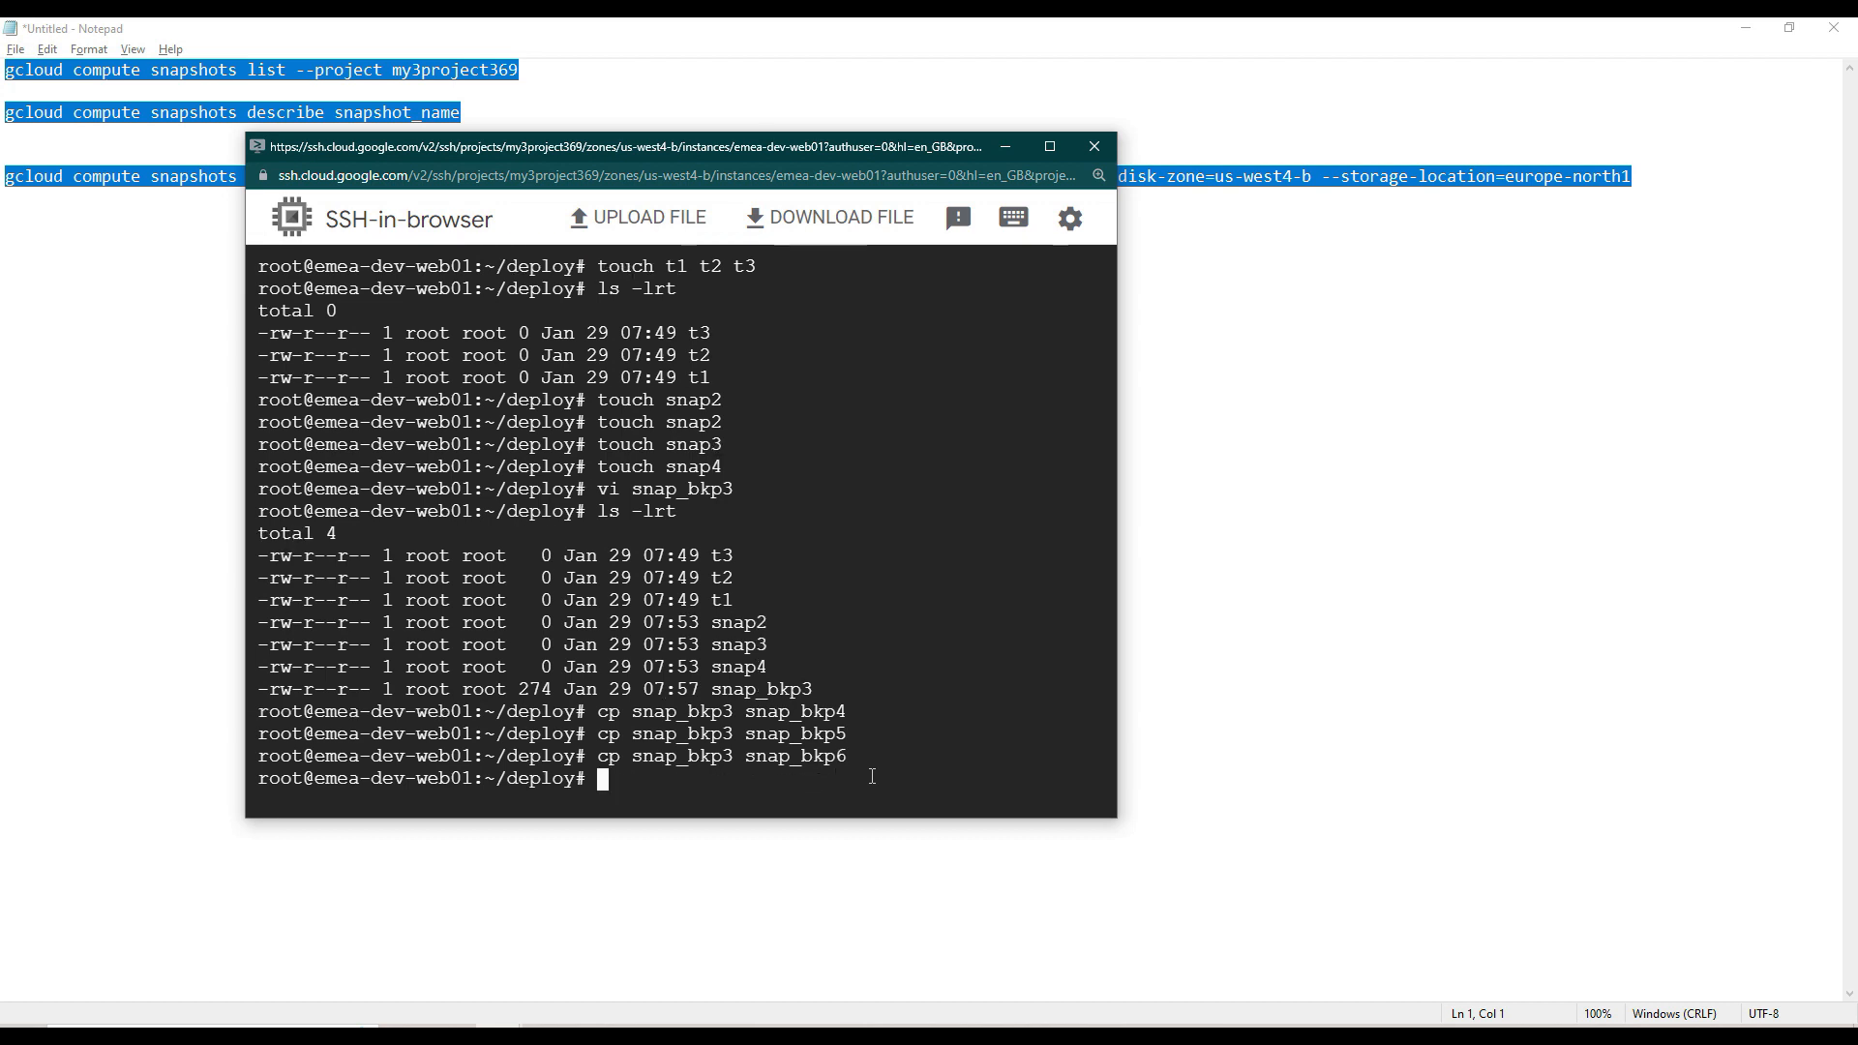
- List the deploy directory with ls -l and compare the t, snap and snap_bkp groups of files by size and time
type("ls -l")
key("Return")
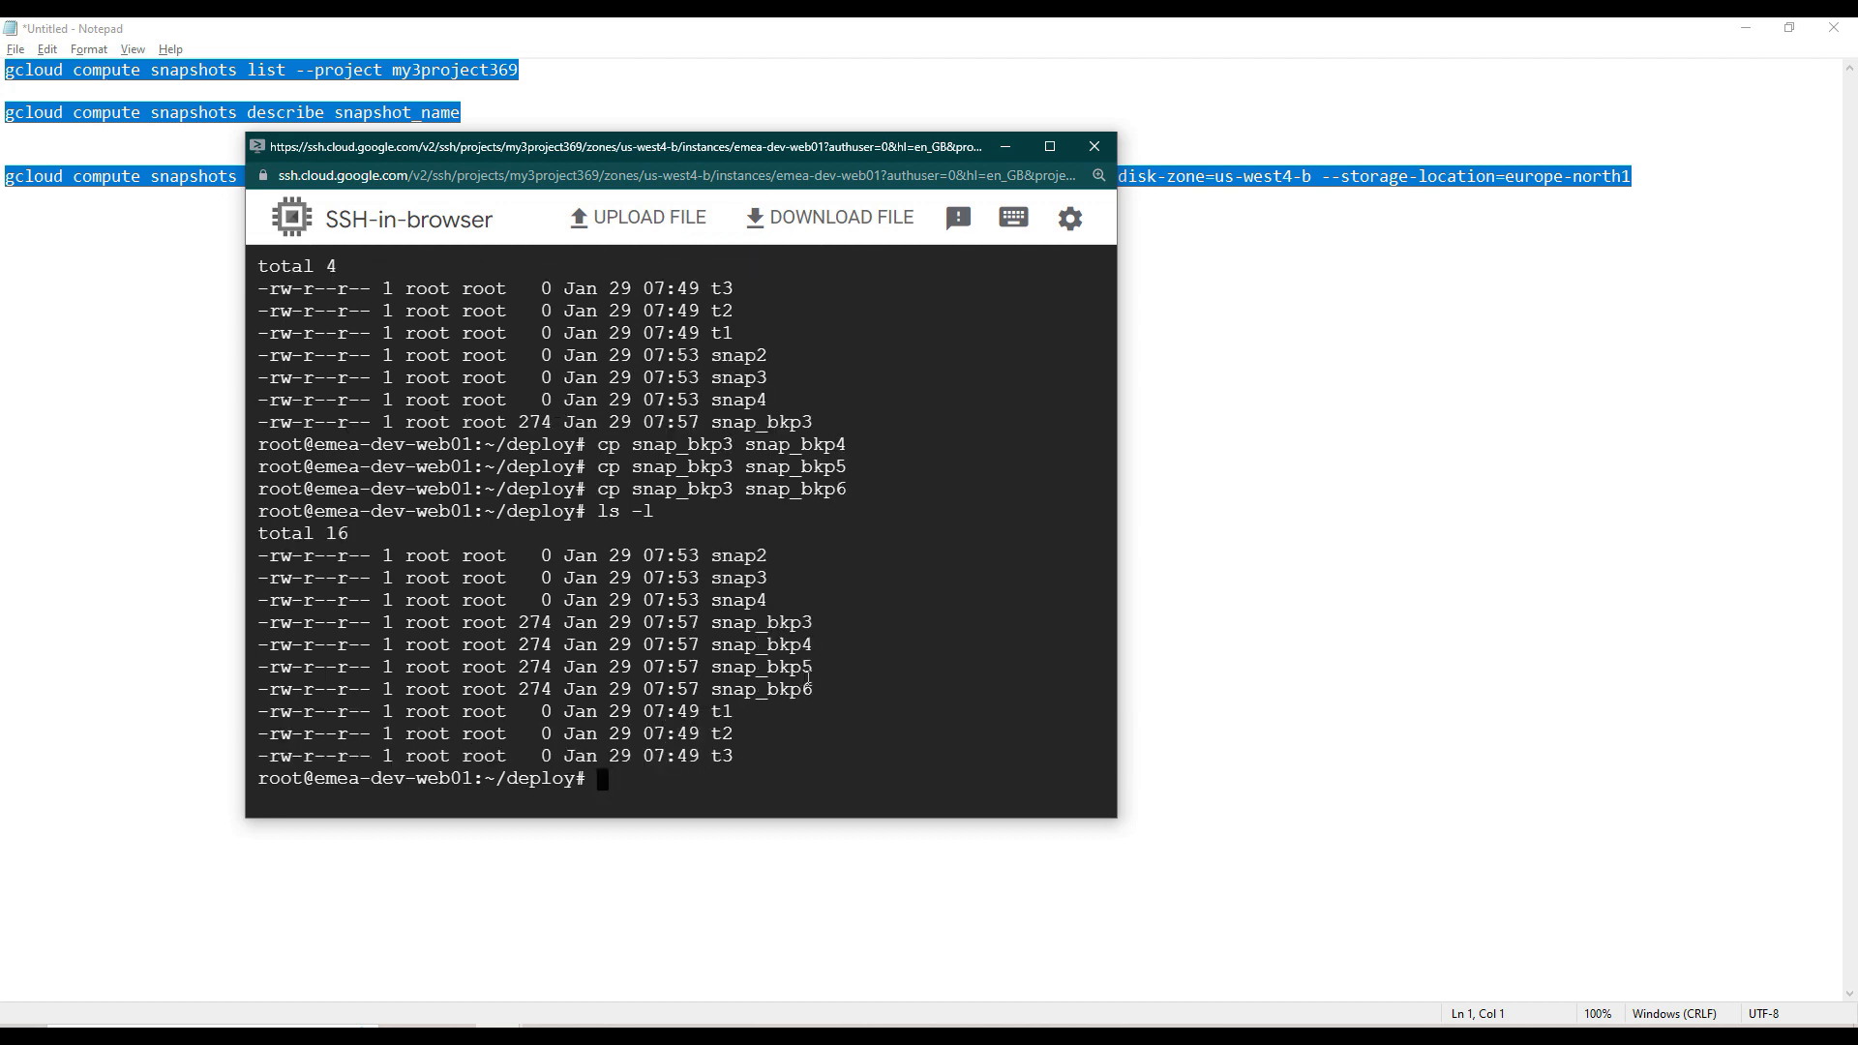
left_click_drag(824, 689, 256, 622)
left_click_drag(782, 601, 247, 569)
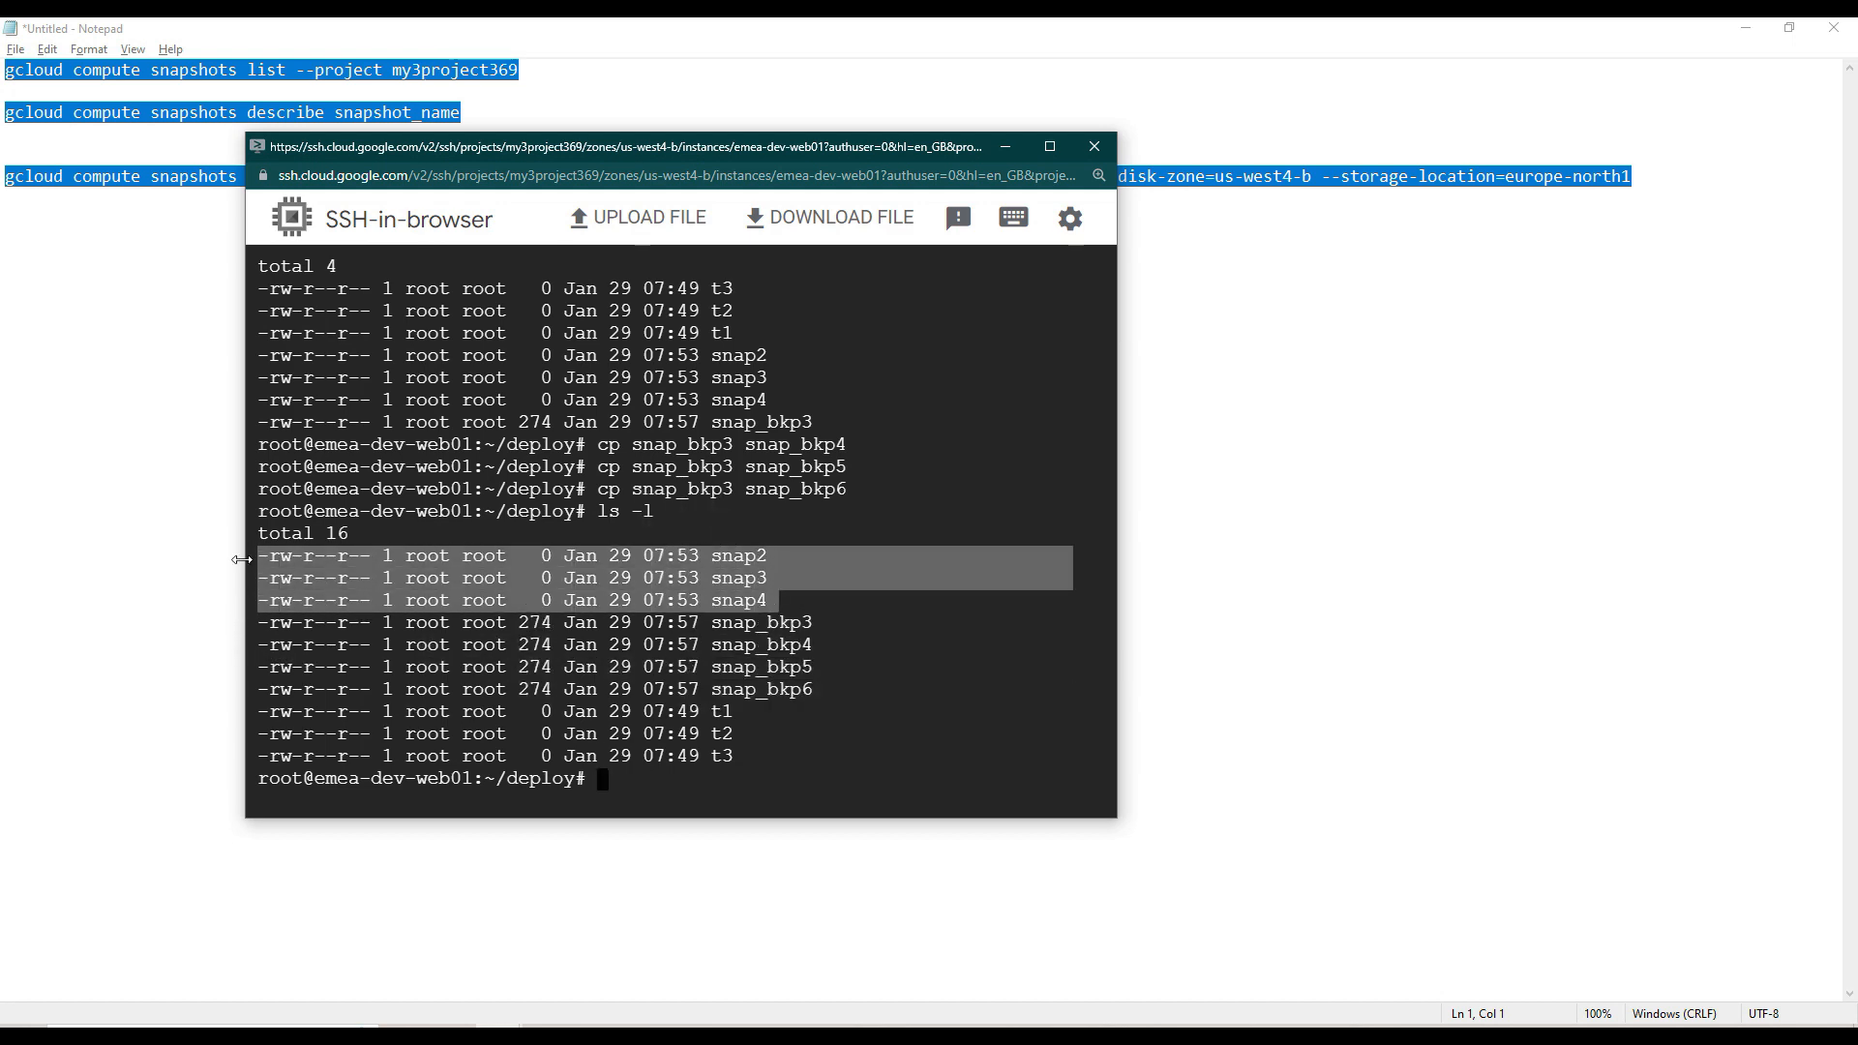
left_click_drag(754, 756, 238, 721)
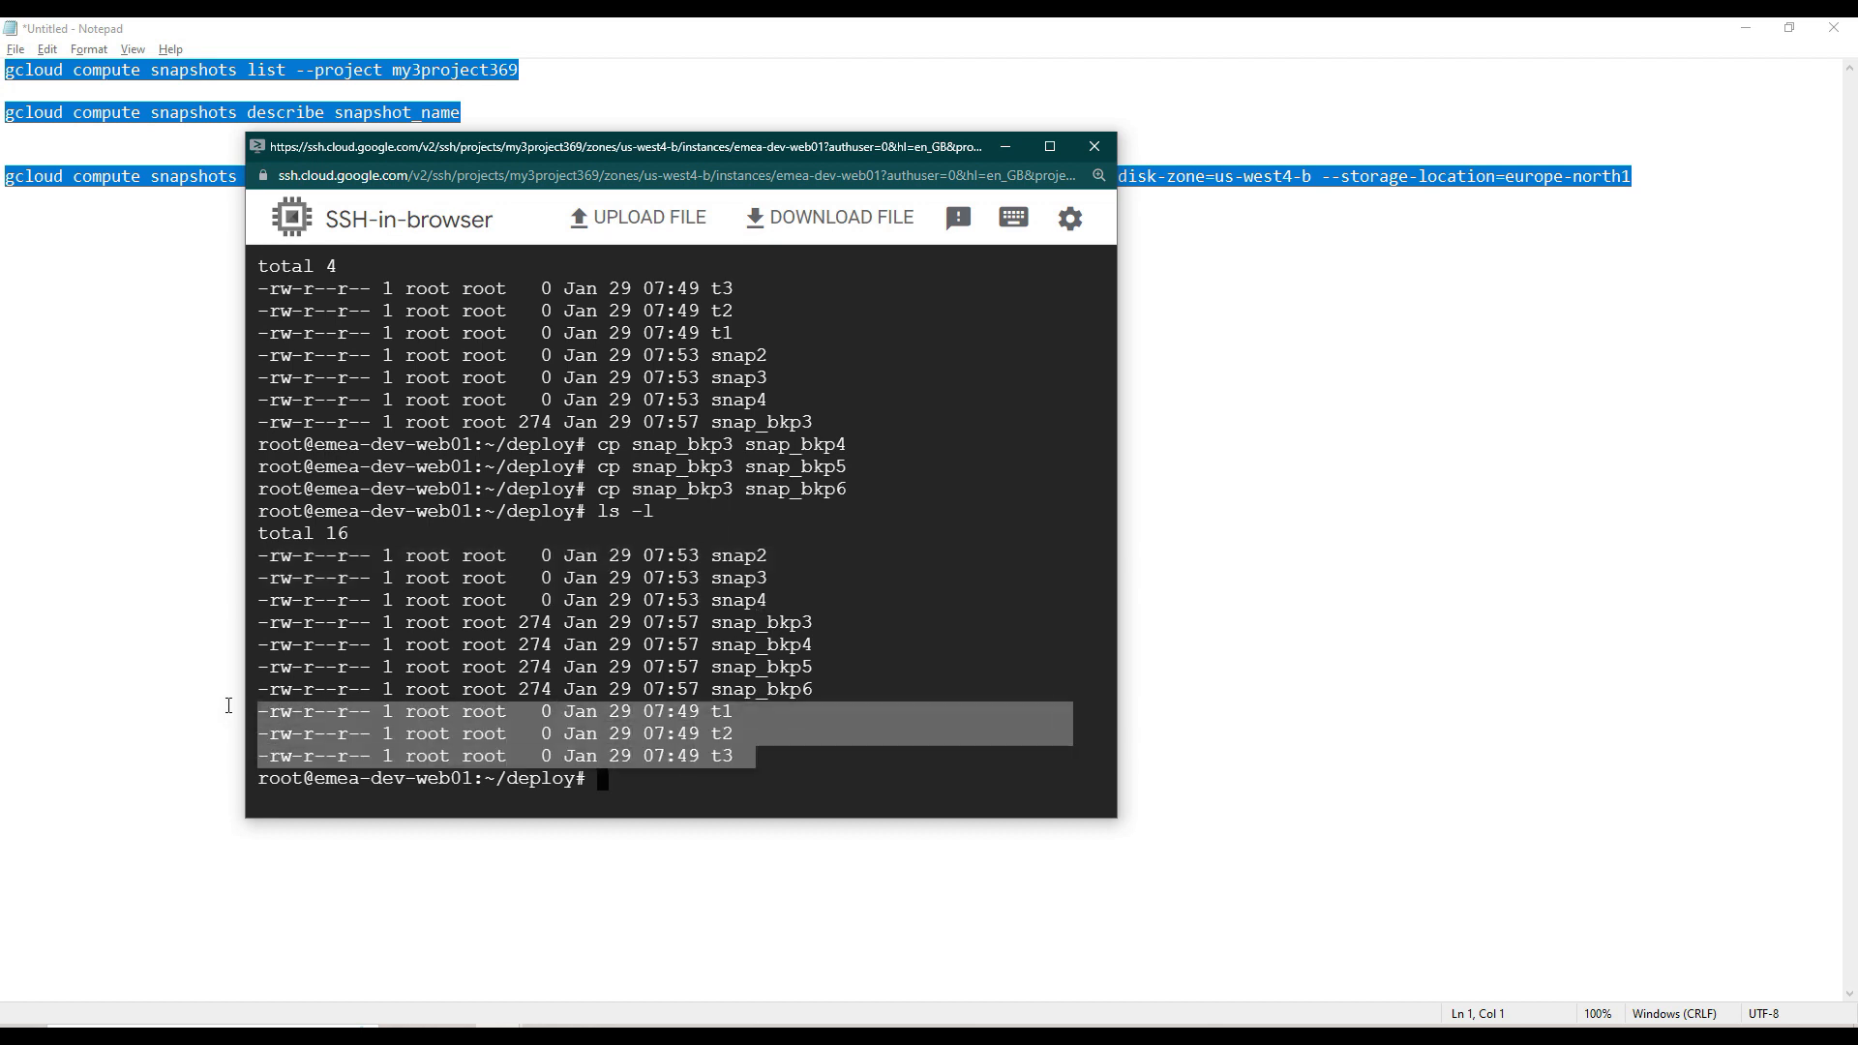
left_click_drag(778, 601, 244, 557)
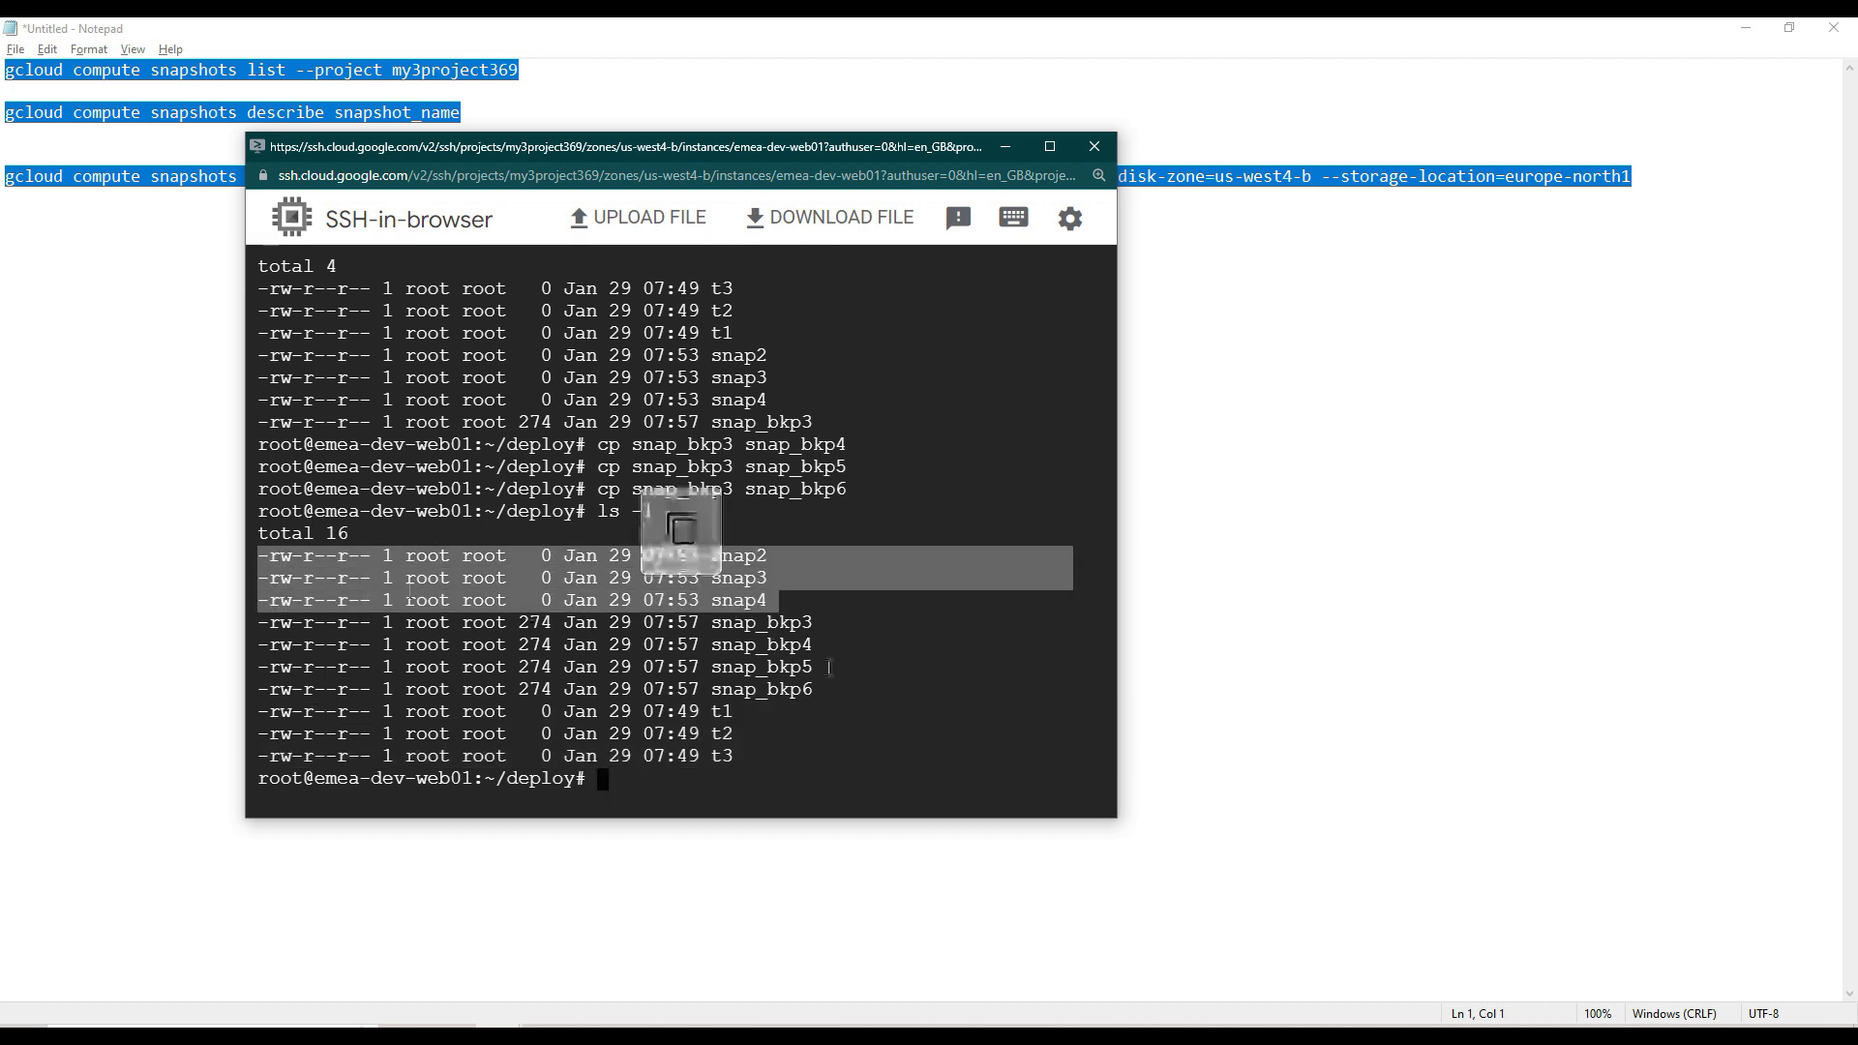
left_click_drag(846, 689, 216, 622)
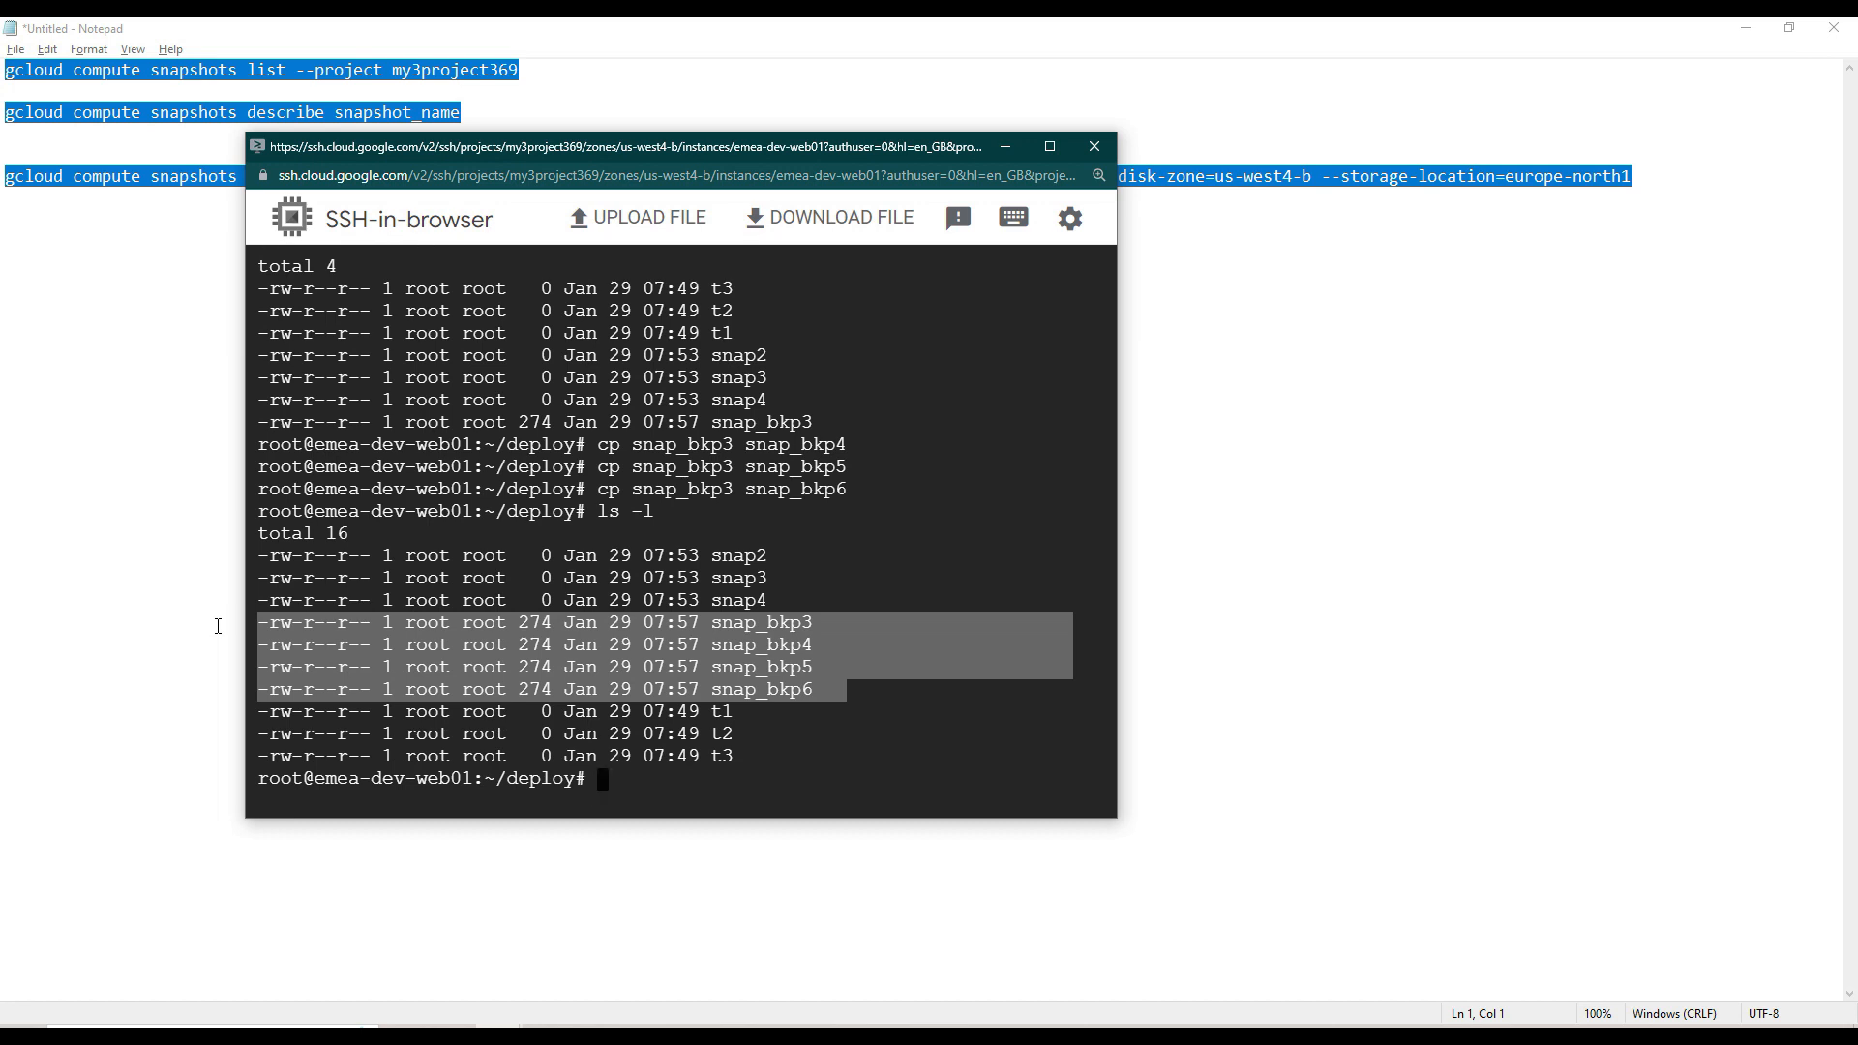
- Run the emea-dev-web01-snap3 creation command from the Notepad notes in Cloud Shell and refresh the console's Snapshots list
left_click(1390, 398)
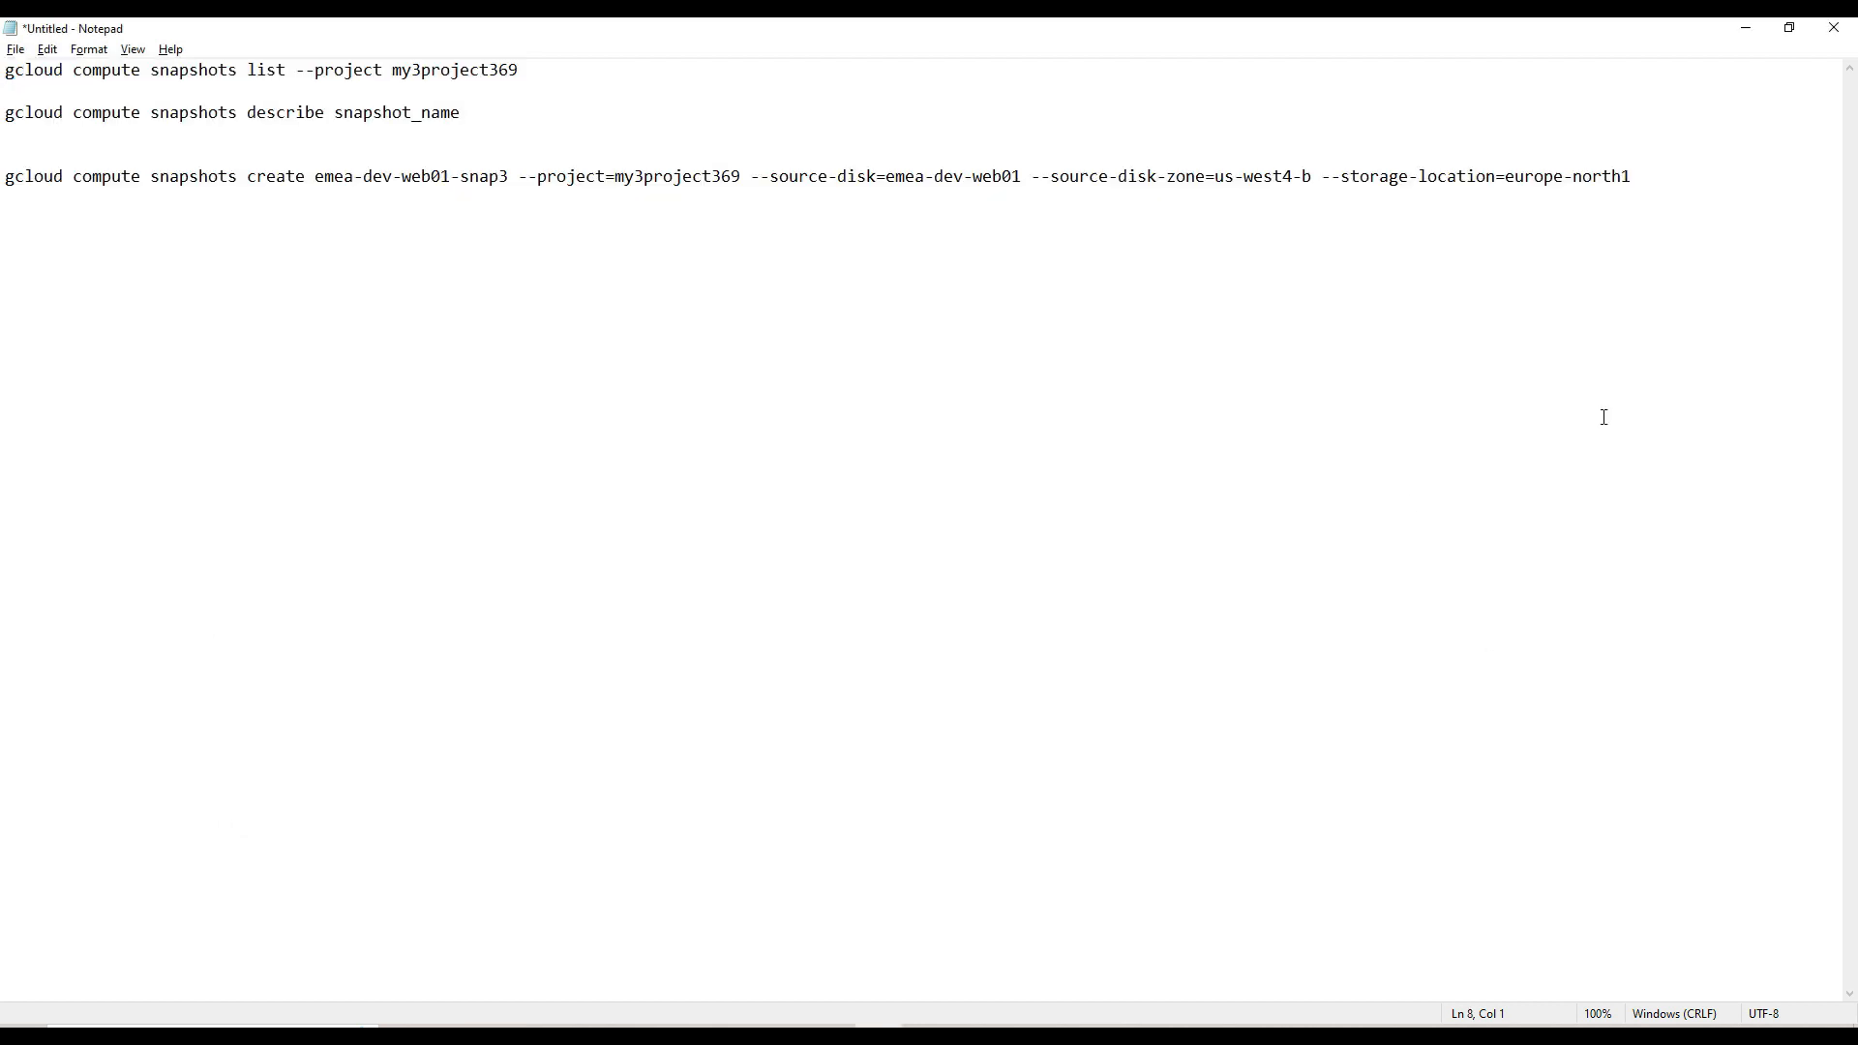
left_click_drag(1645, 183, 4, 179)
key("ctrl+c")
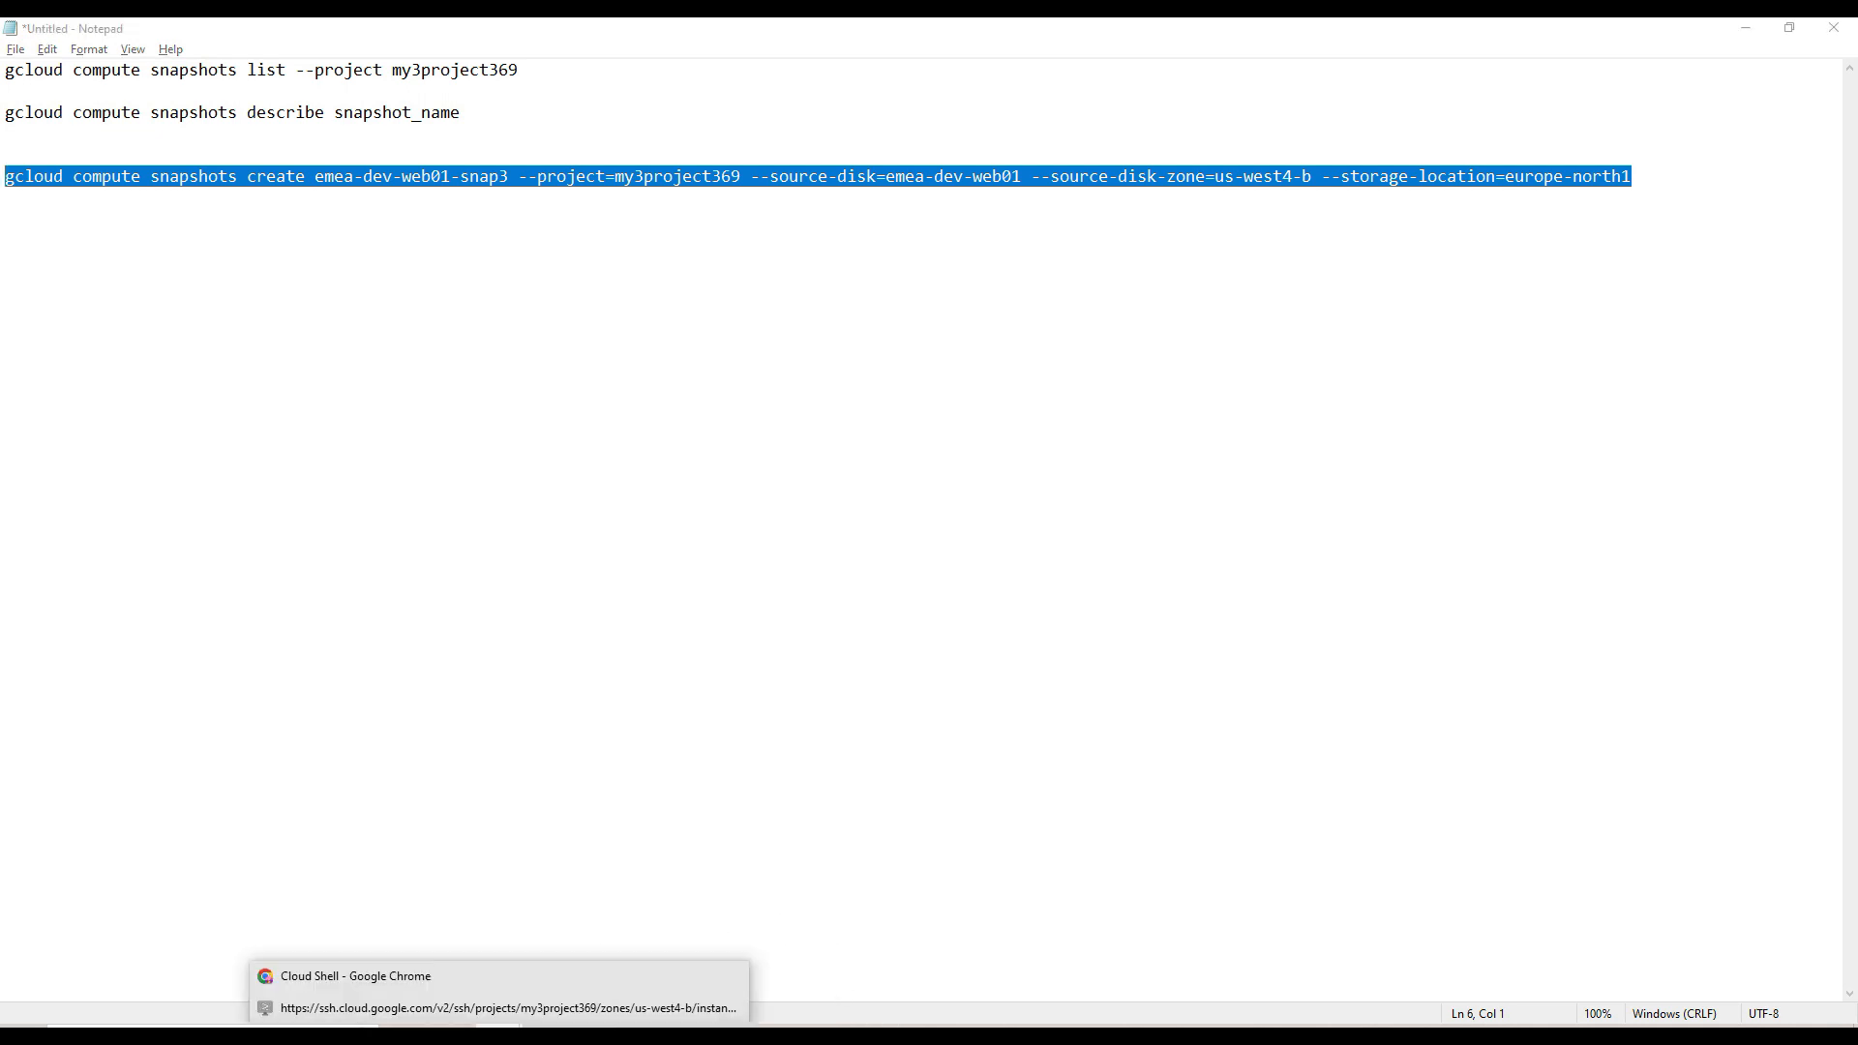
left_click(476, 1016)
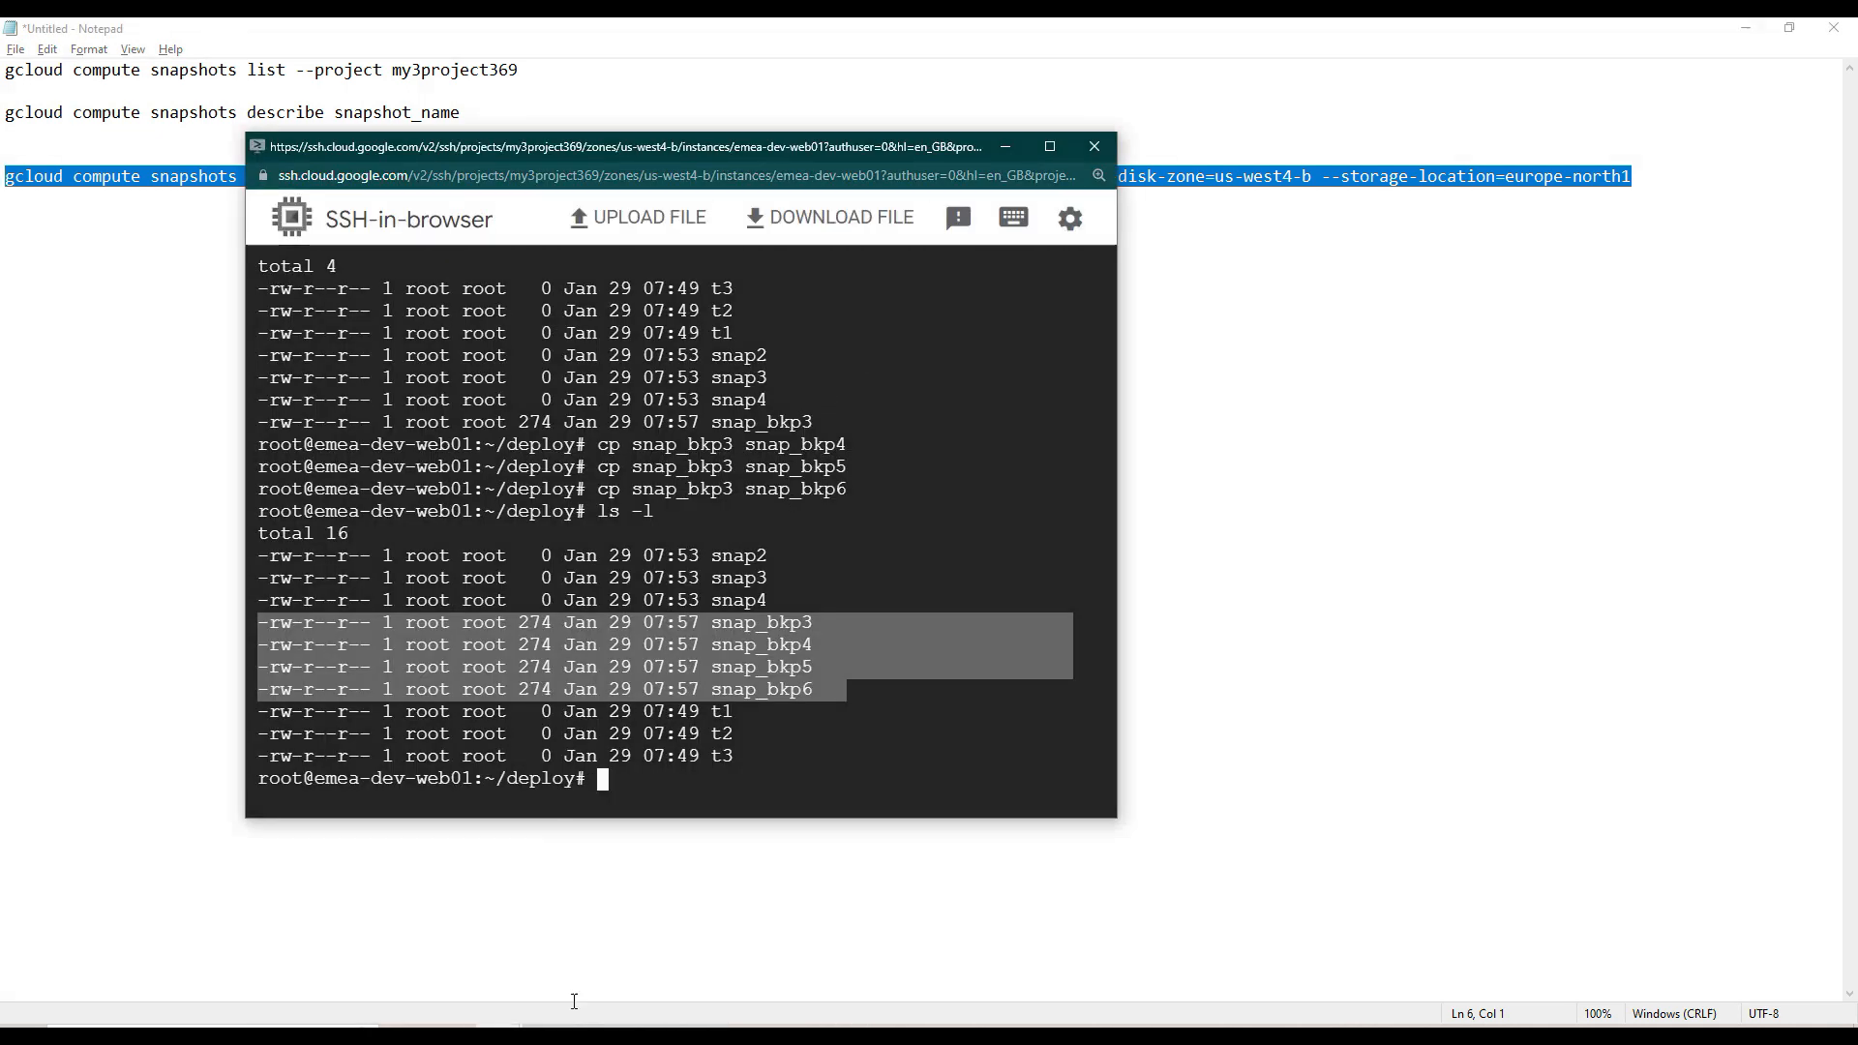
mouse_move(494, 1035)
left_click(461, 977)
left_click(526, 432)
key("ctrl+v")
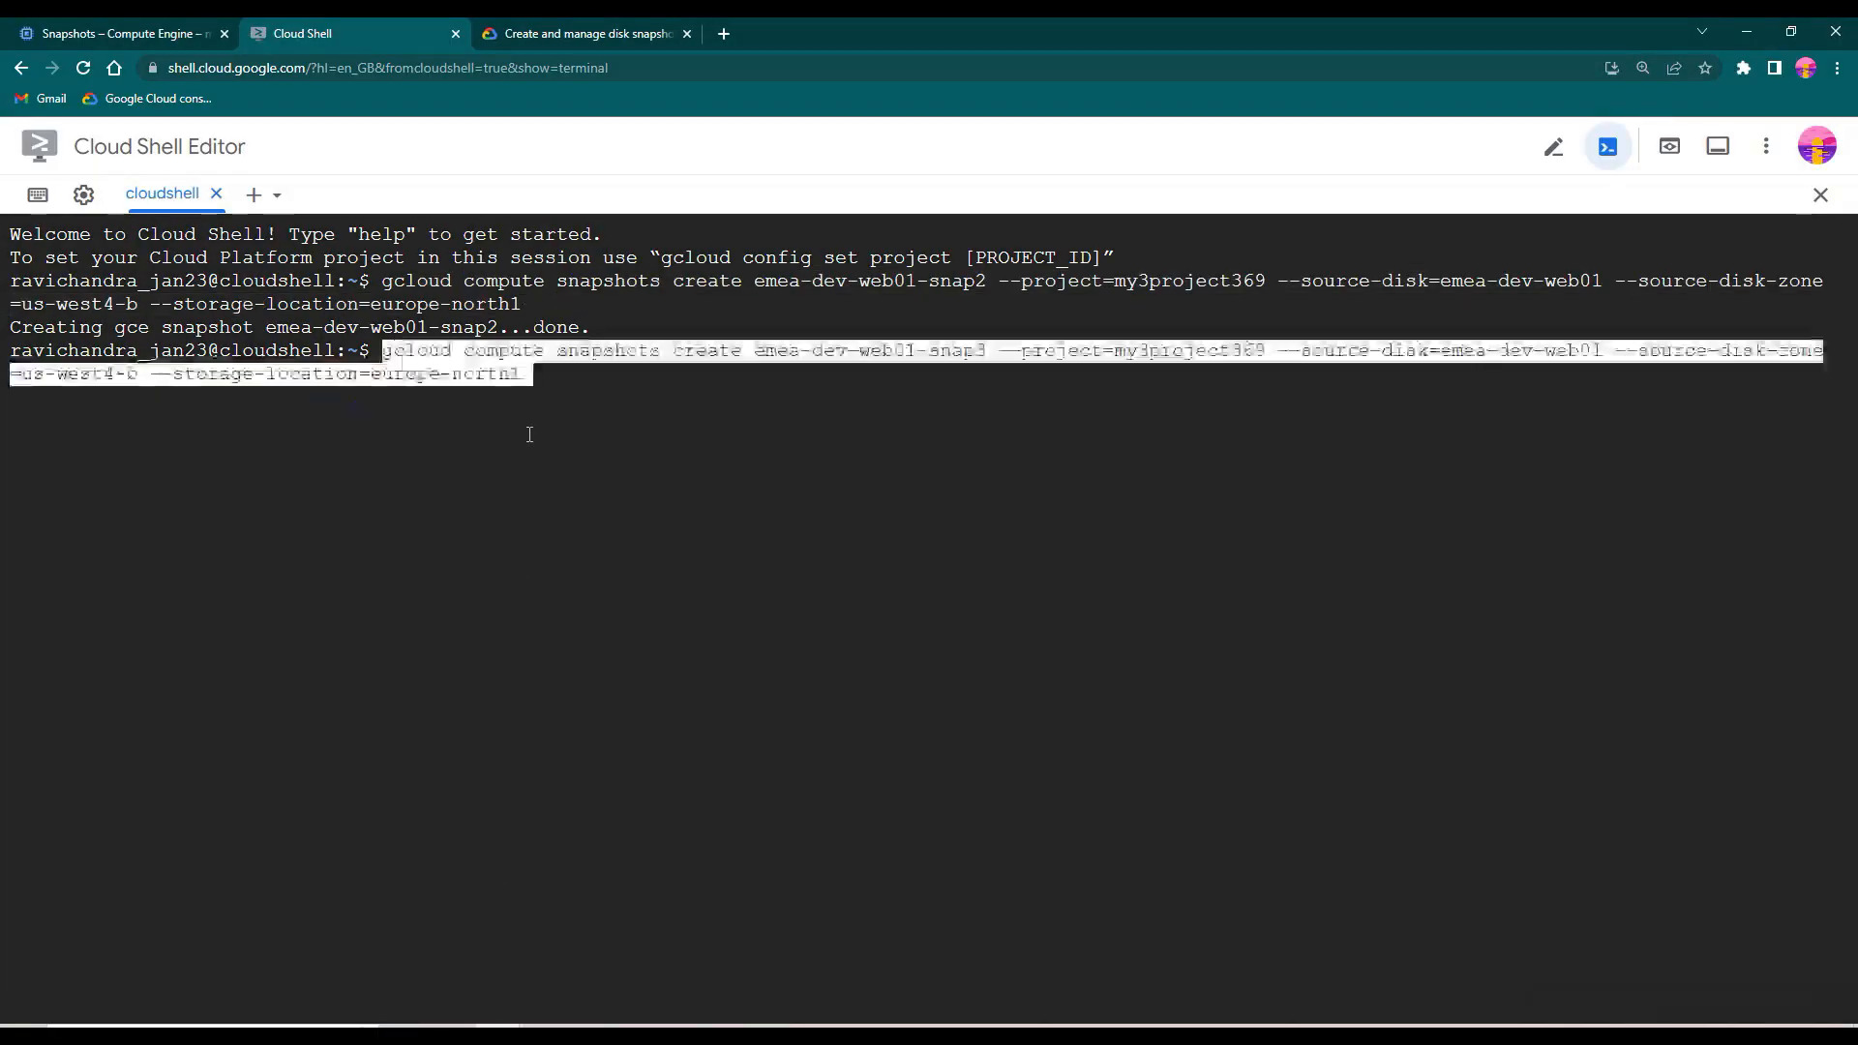
key("Return")
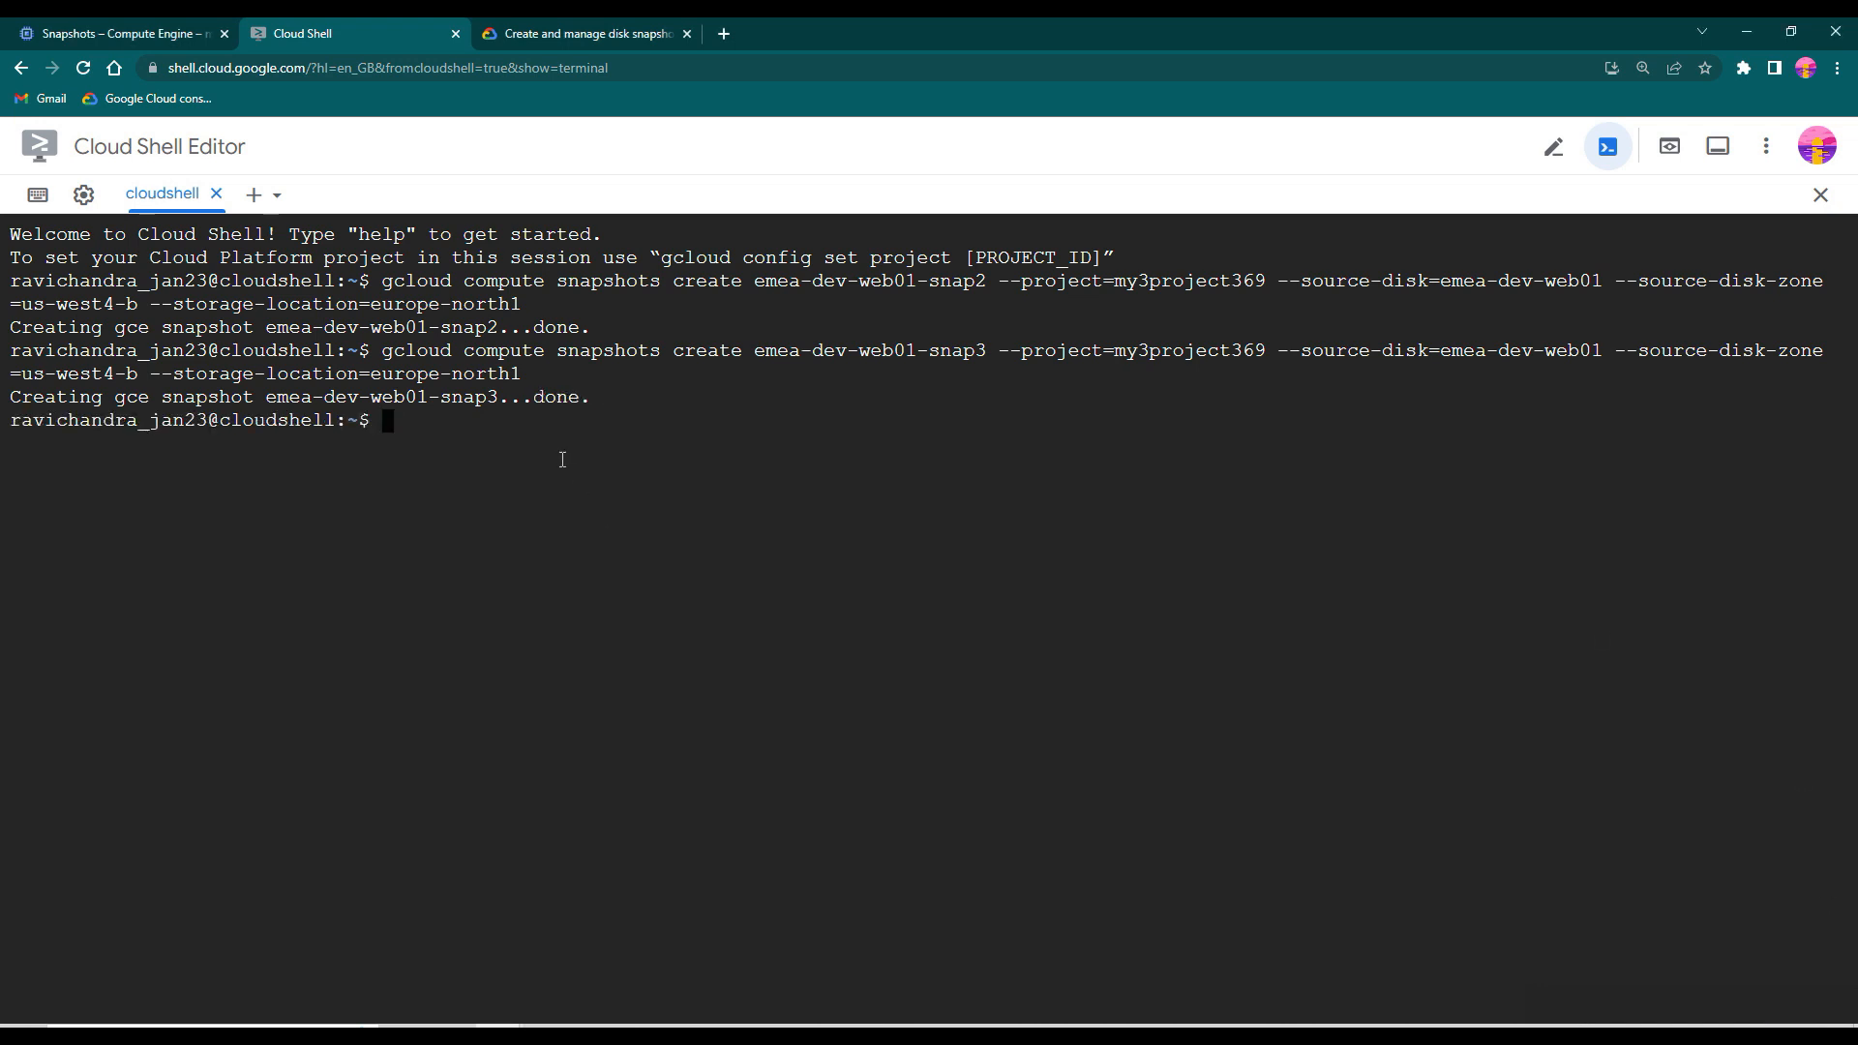
left_click(124, 21)
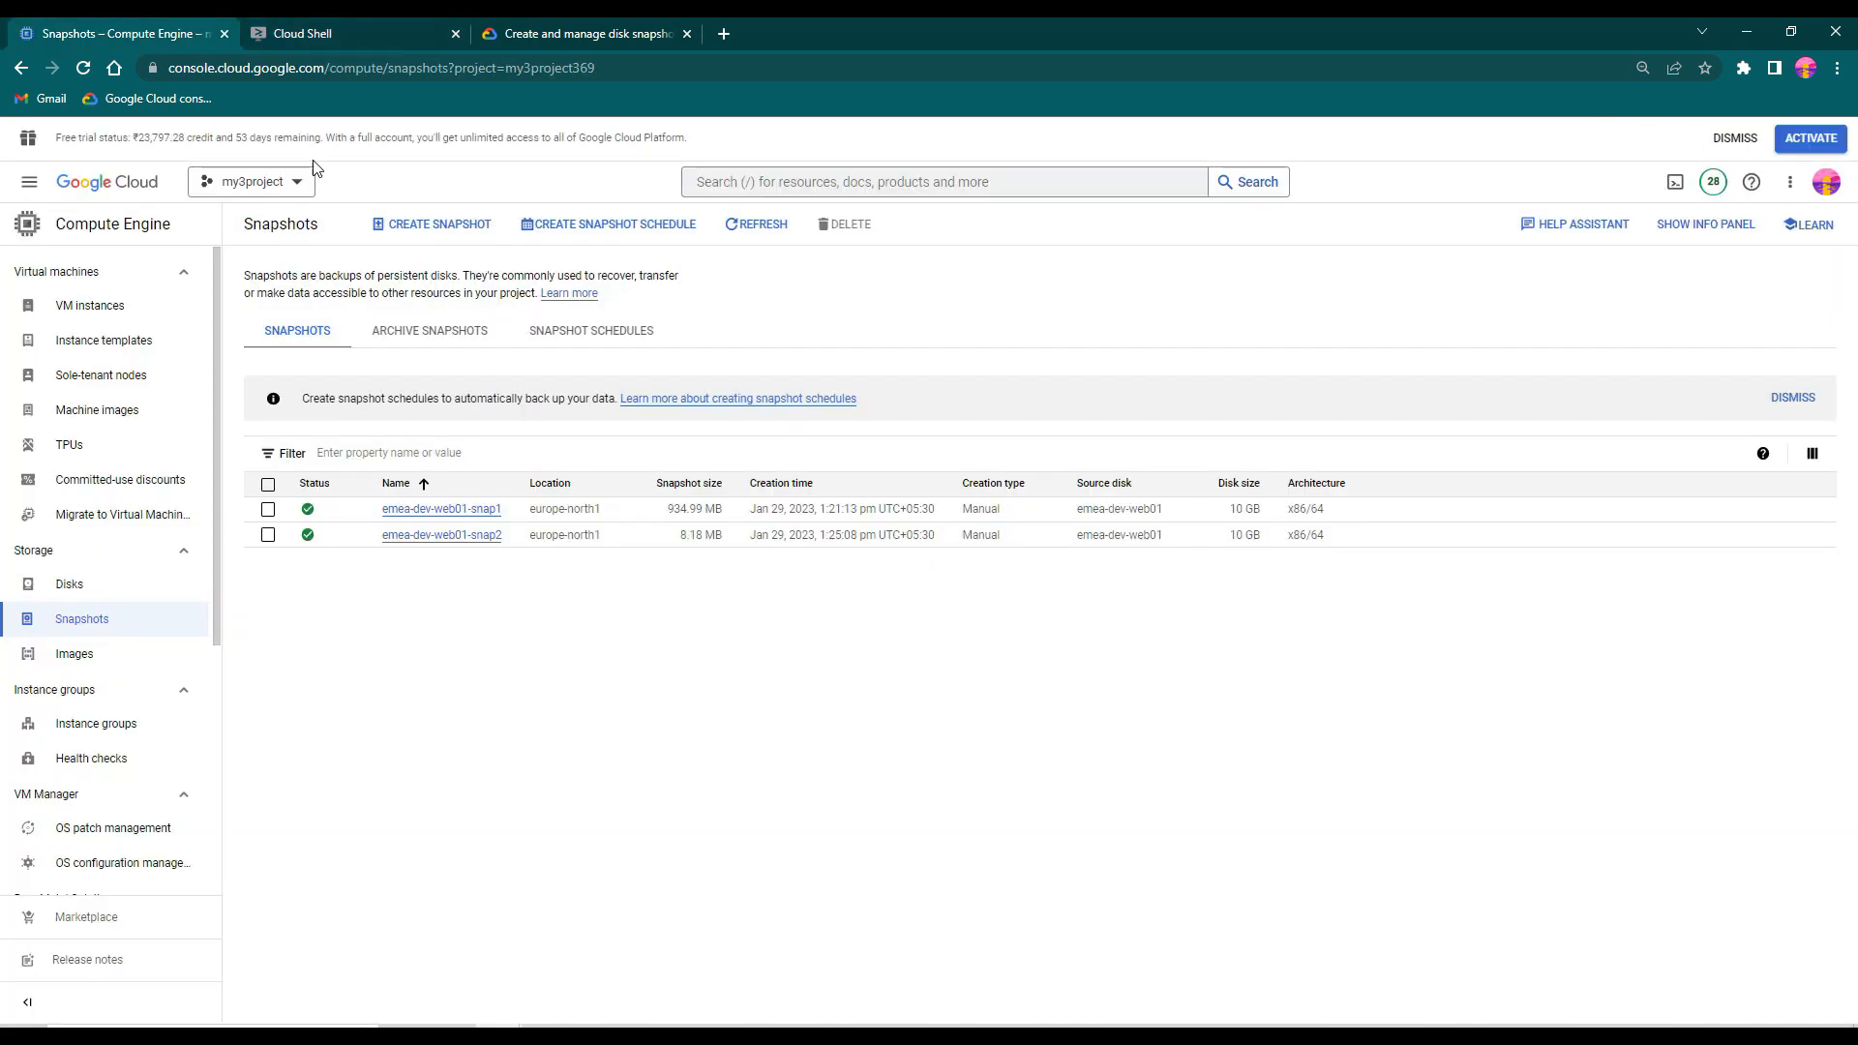
left_click(759, 224)
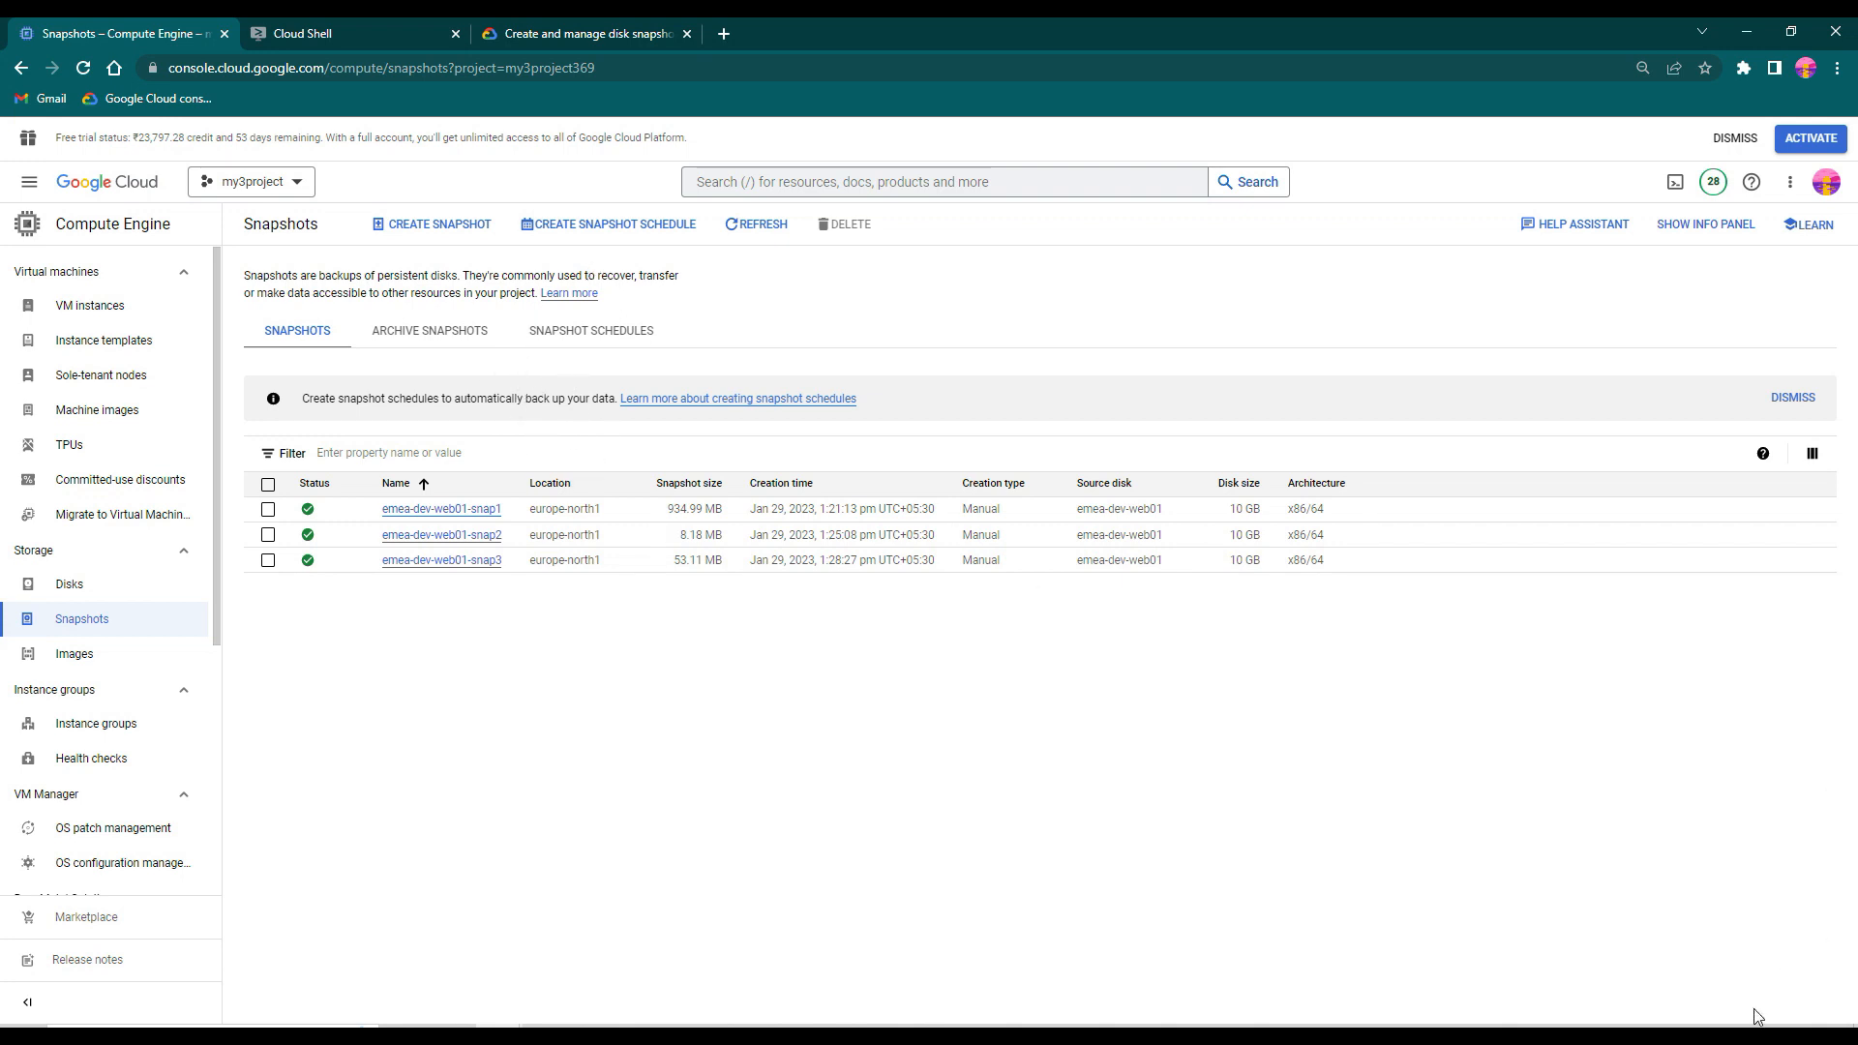
- Review the three snapshot restore questions in Notepad, highlighting the new machine name emea-qa-web02
key("alt+Tab")
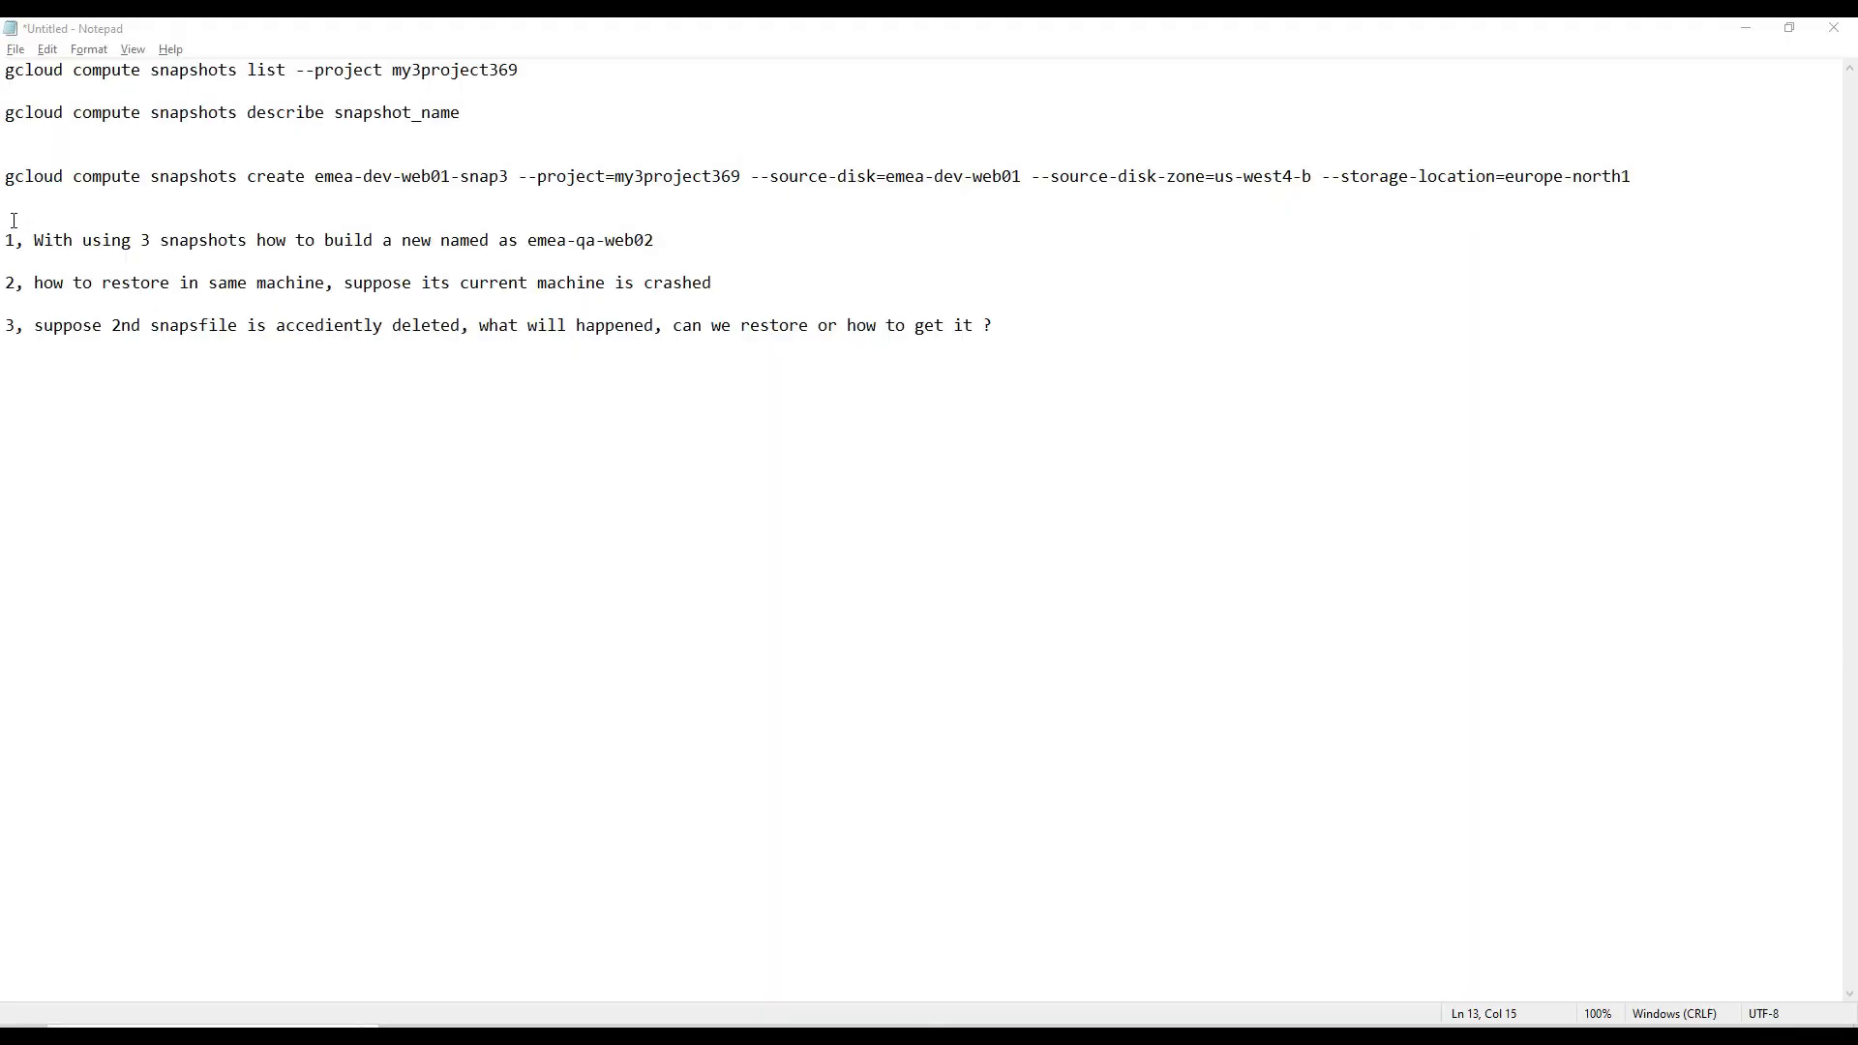
left_click_drag(11, 232, 1068, 340)
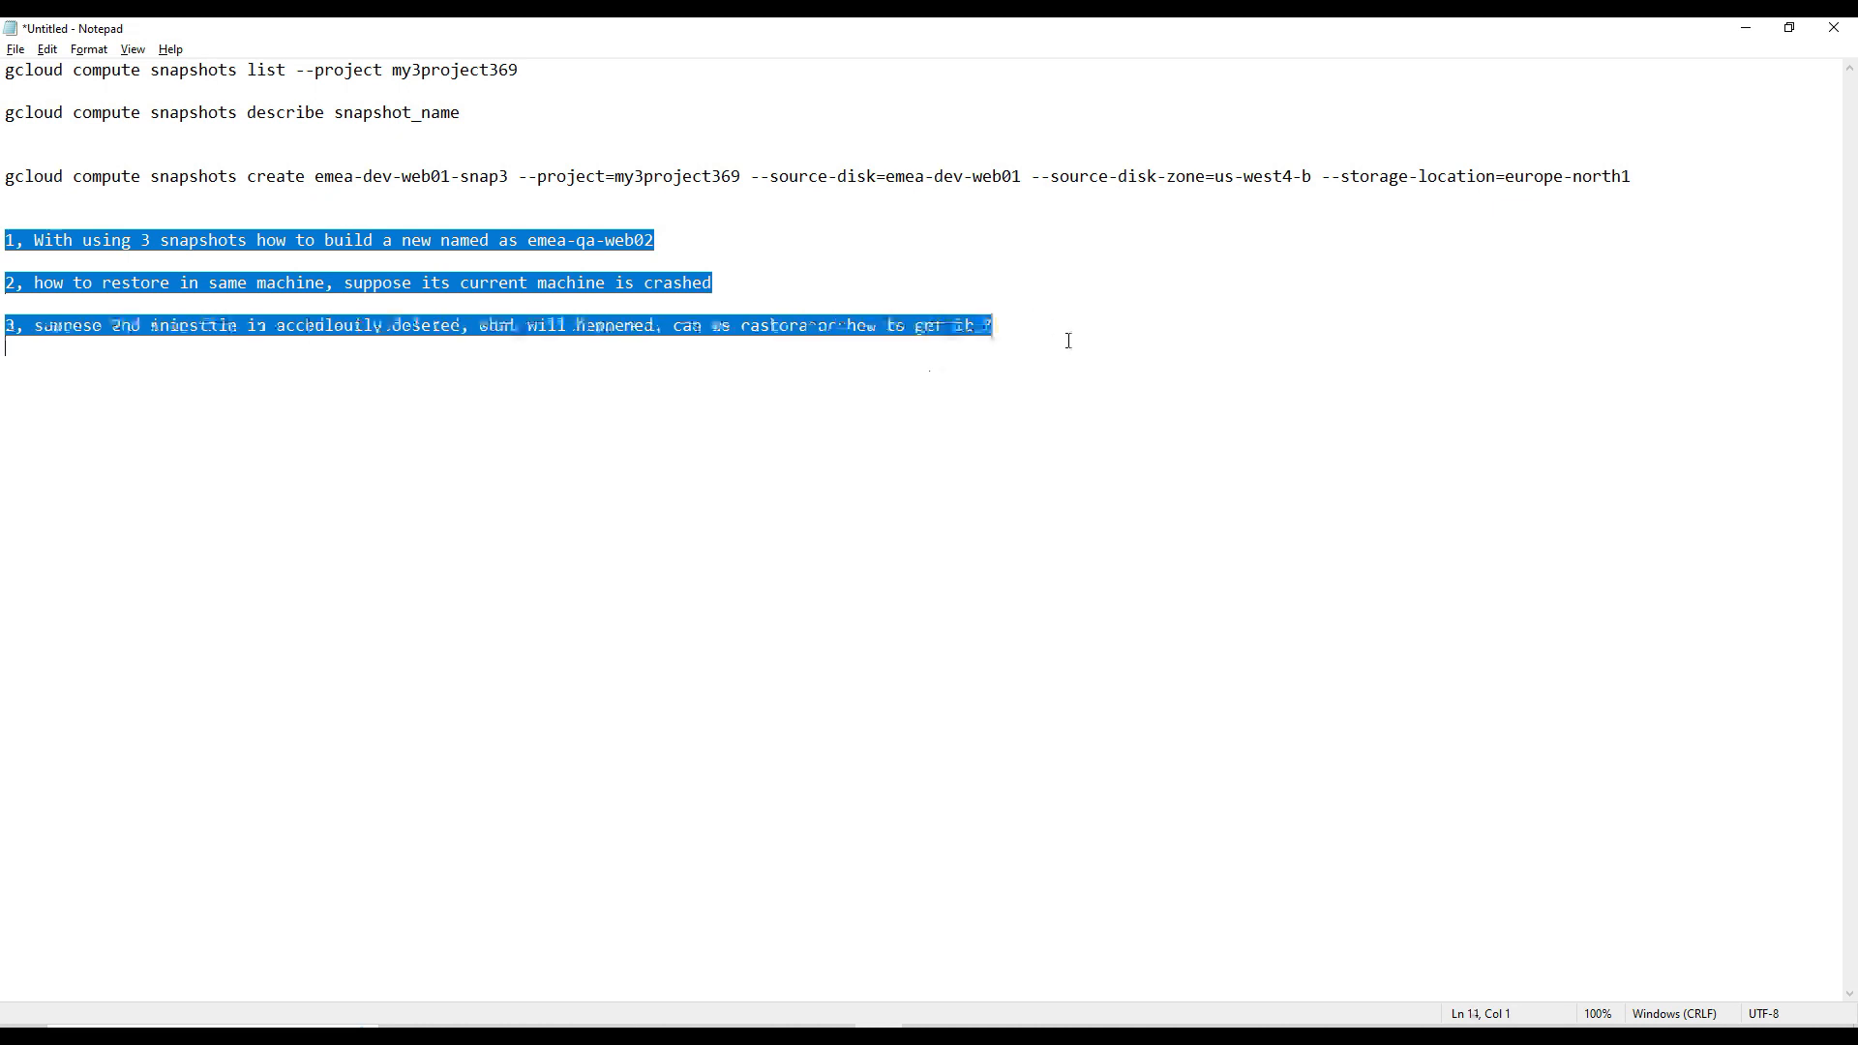
left_click(1099, 455)
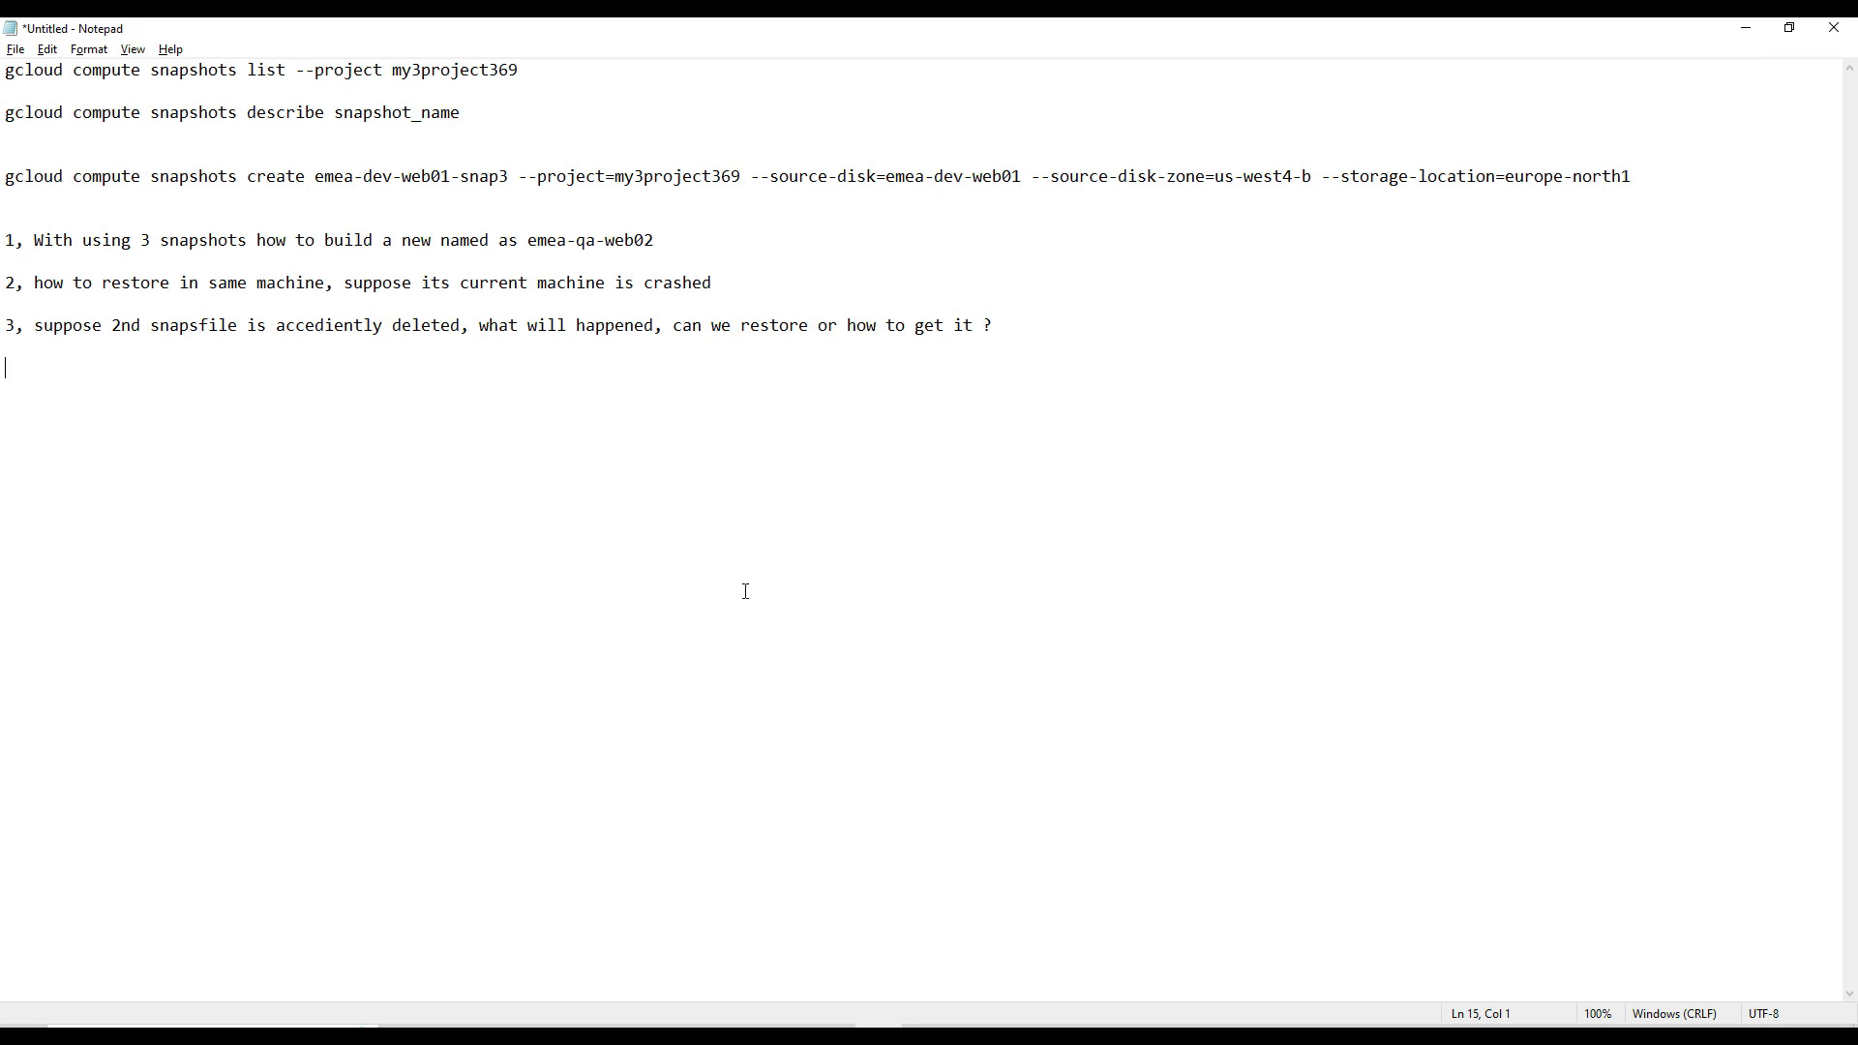
left_click_drag(530, 240, 5, 261)
key("ctrl+c")
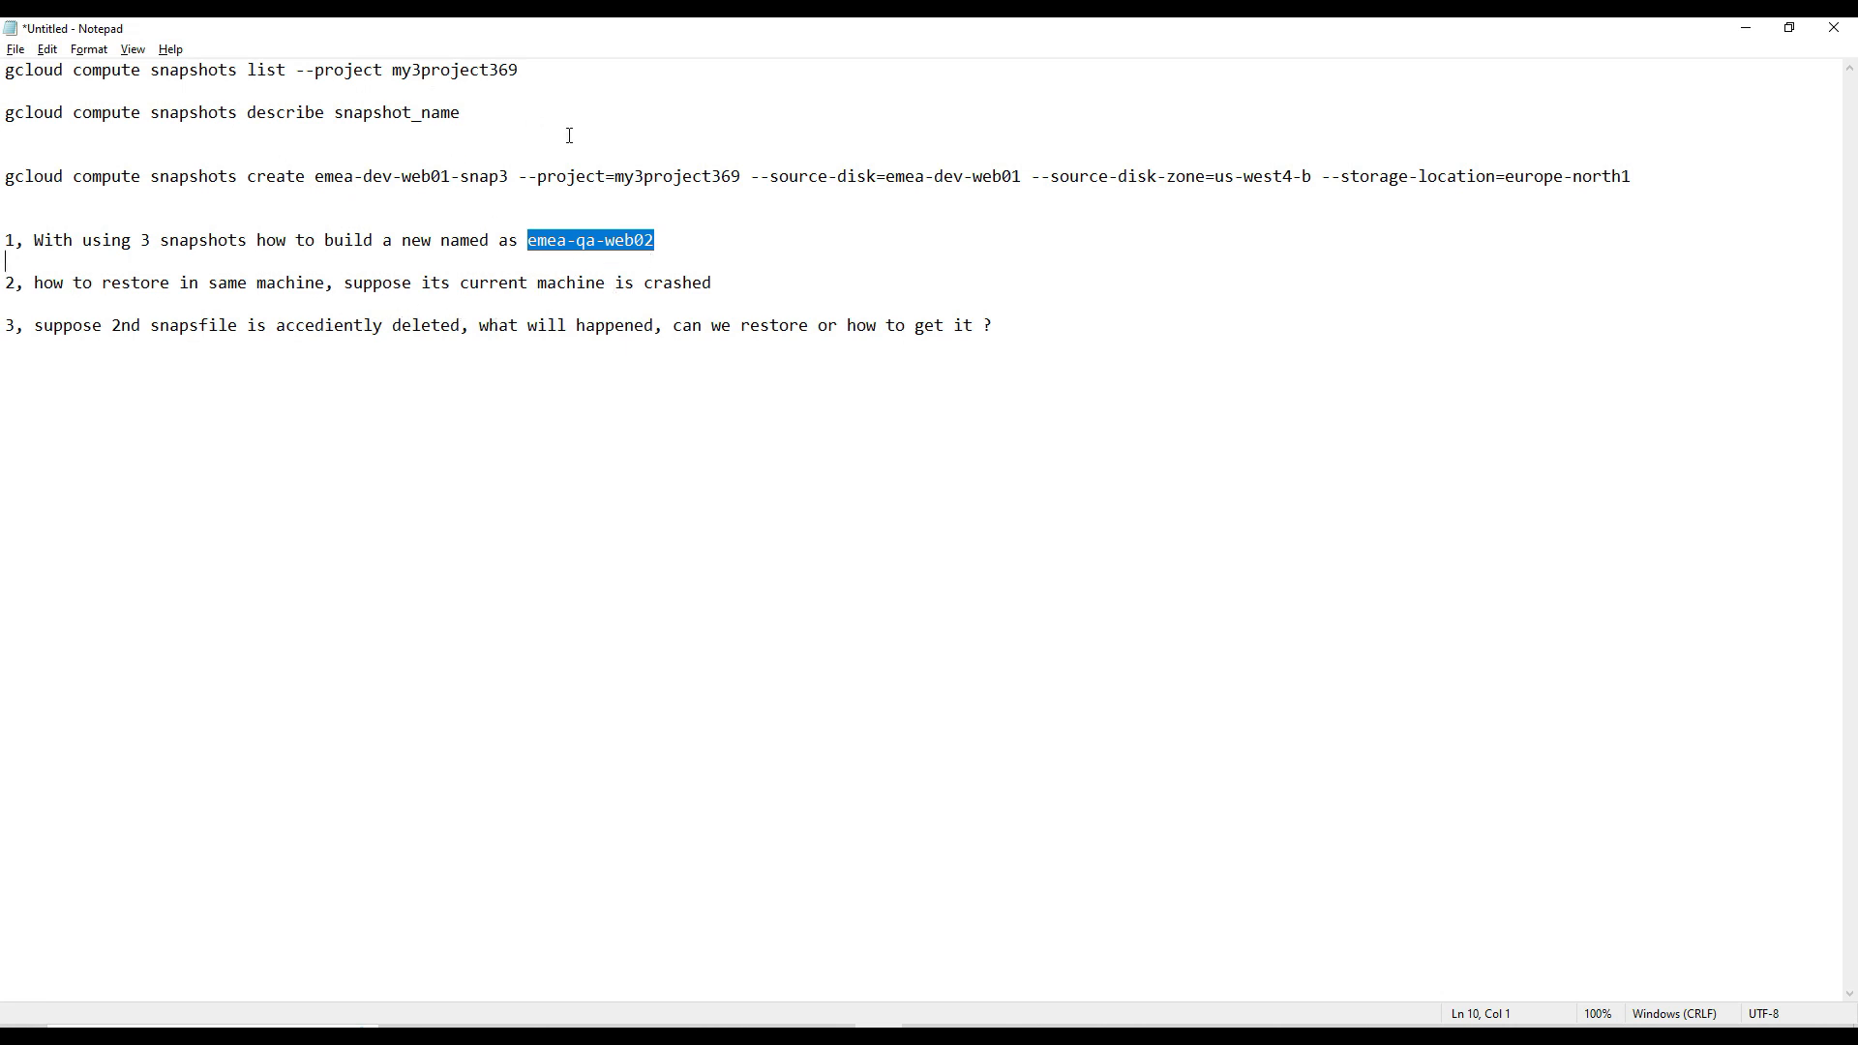
- Review the source disk emea-dev-web01 and the first restore question about building emea-qa-web02 in the Notepad notes
left_click_drag(886, 177, 1022, 178)
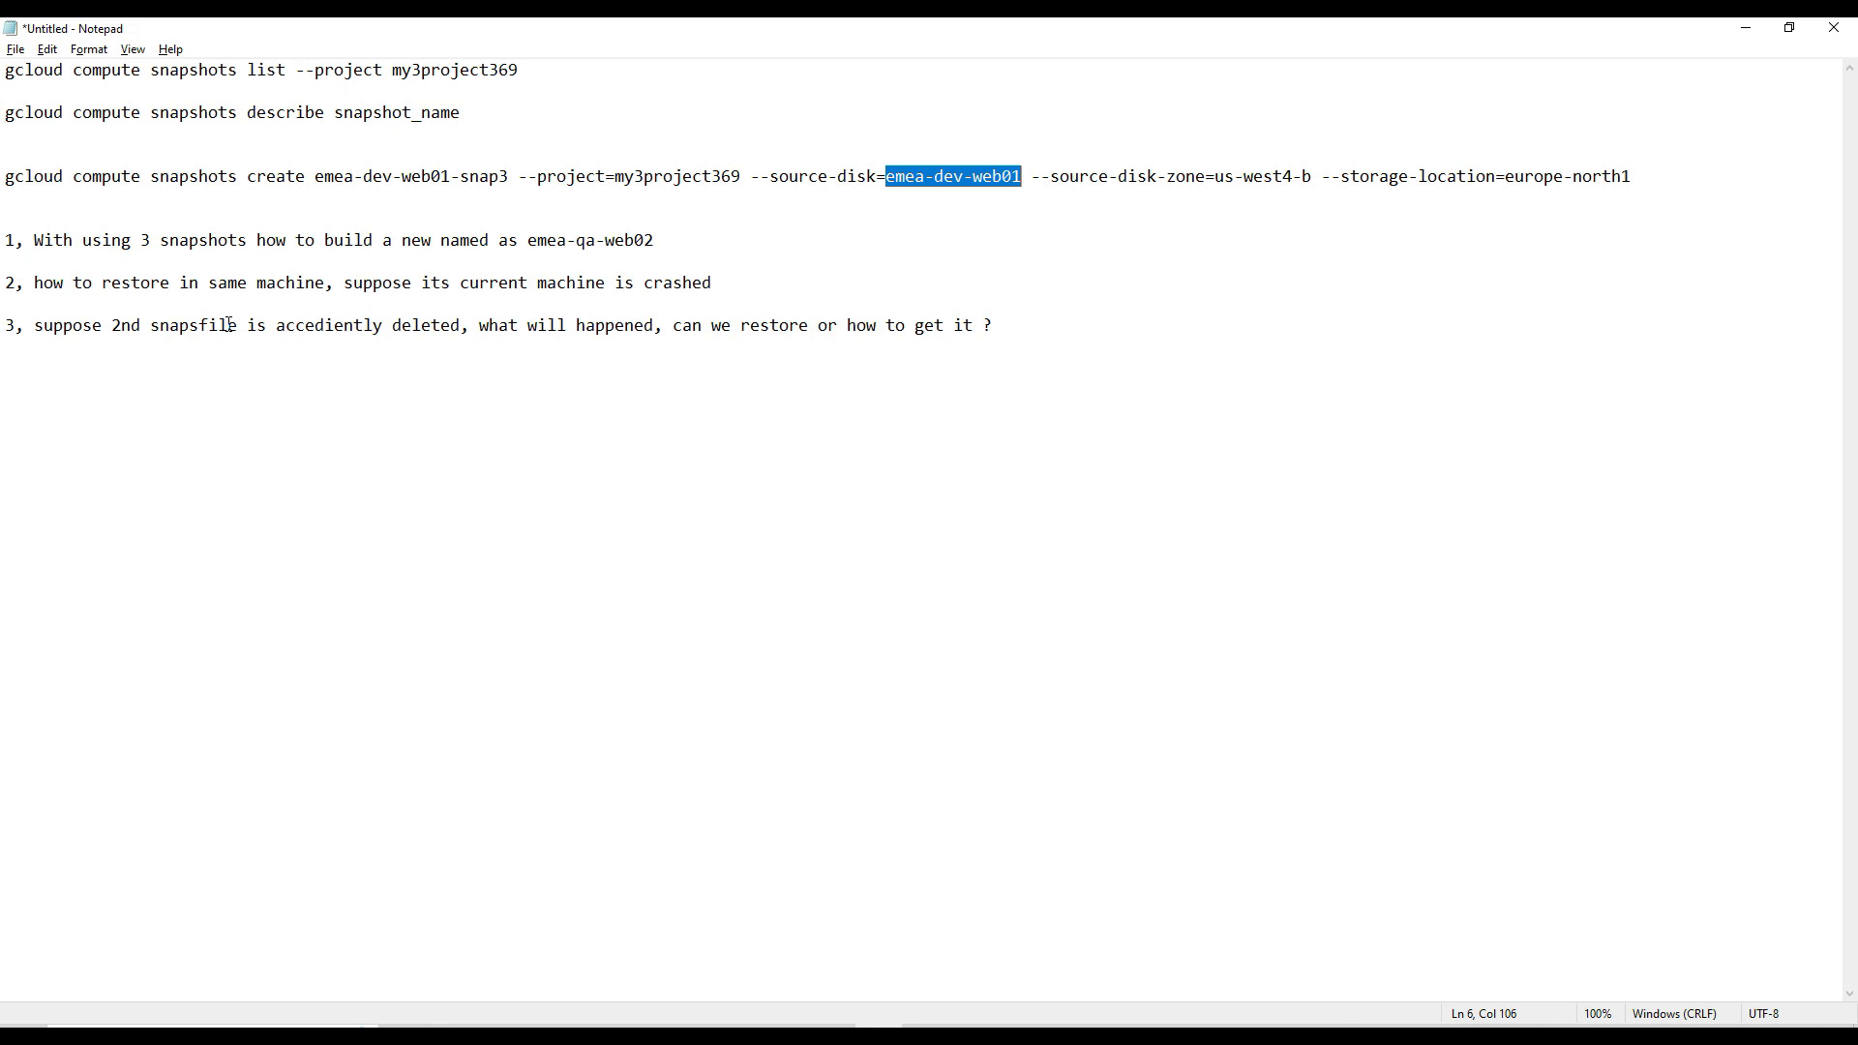
left_click(34, 216)
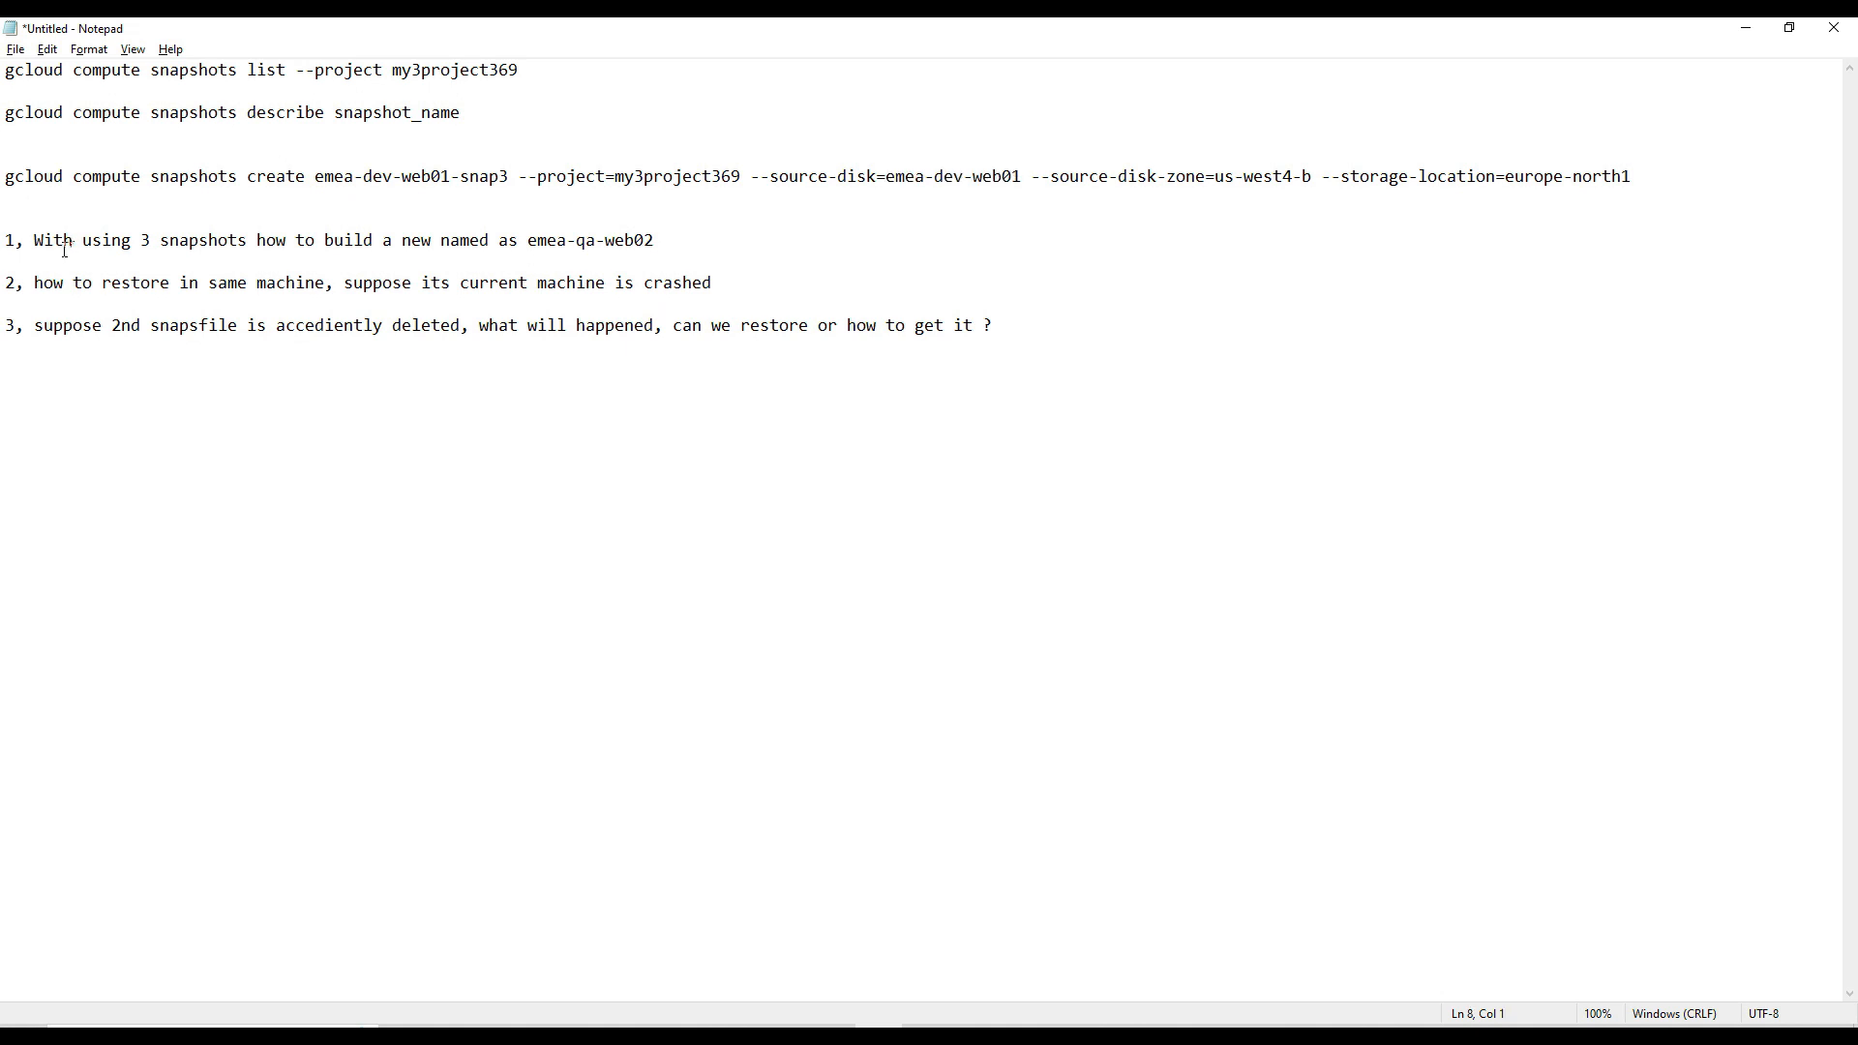
left_click_drag(34, 240, 573, 258)
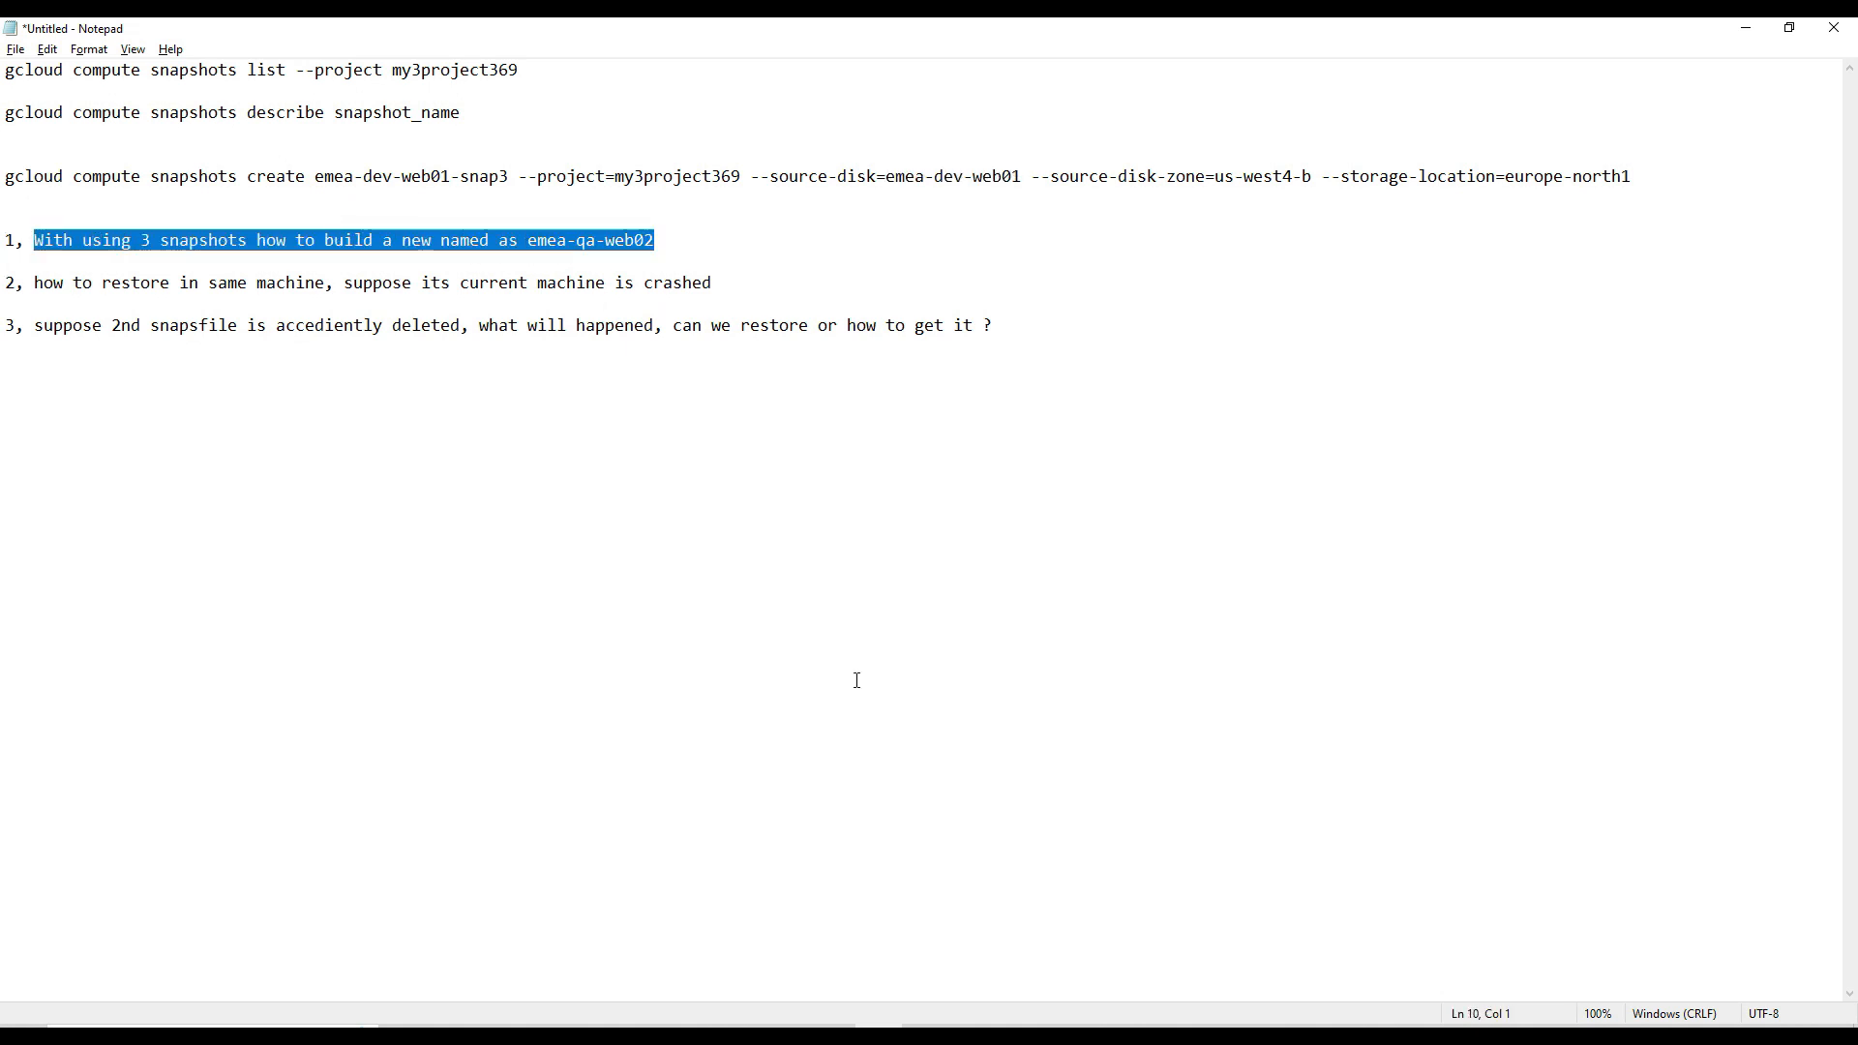
- Switch to the Google Cloud console and start a new VM instance named emea-qa-web02 in region europe-west1 (Belgium)
mouse_move(499, 1032)
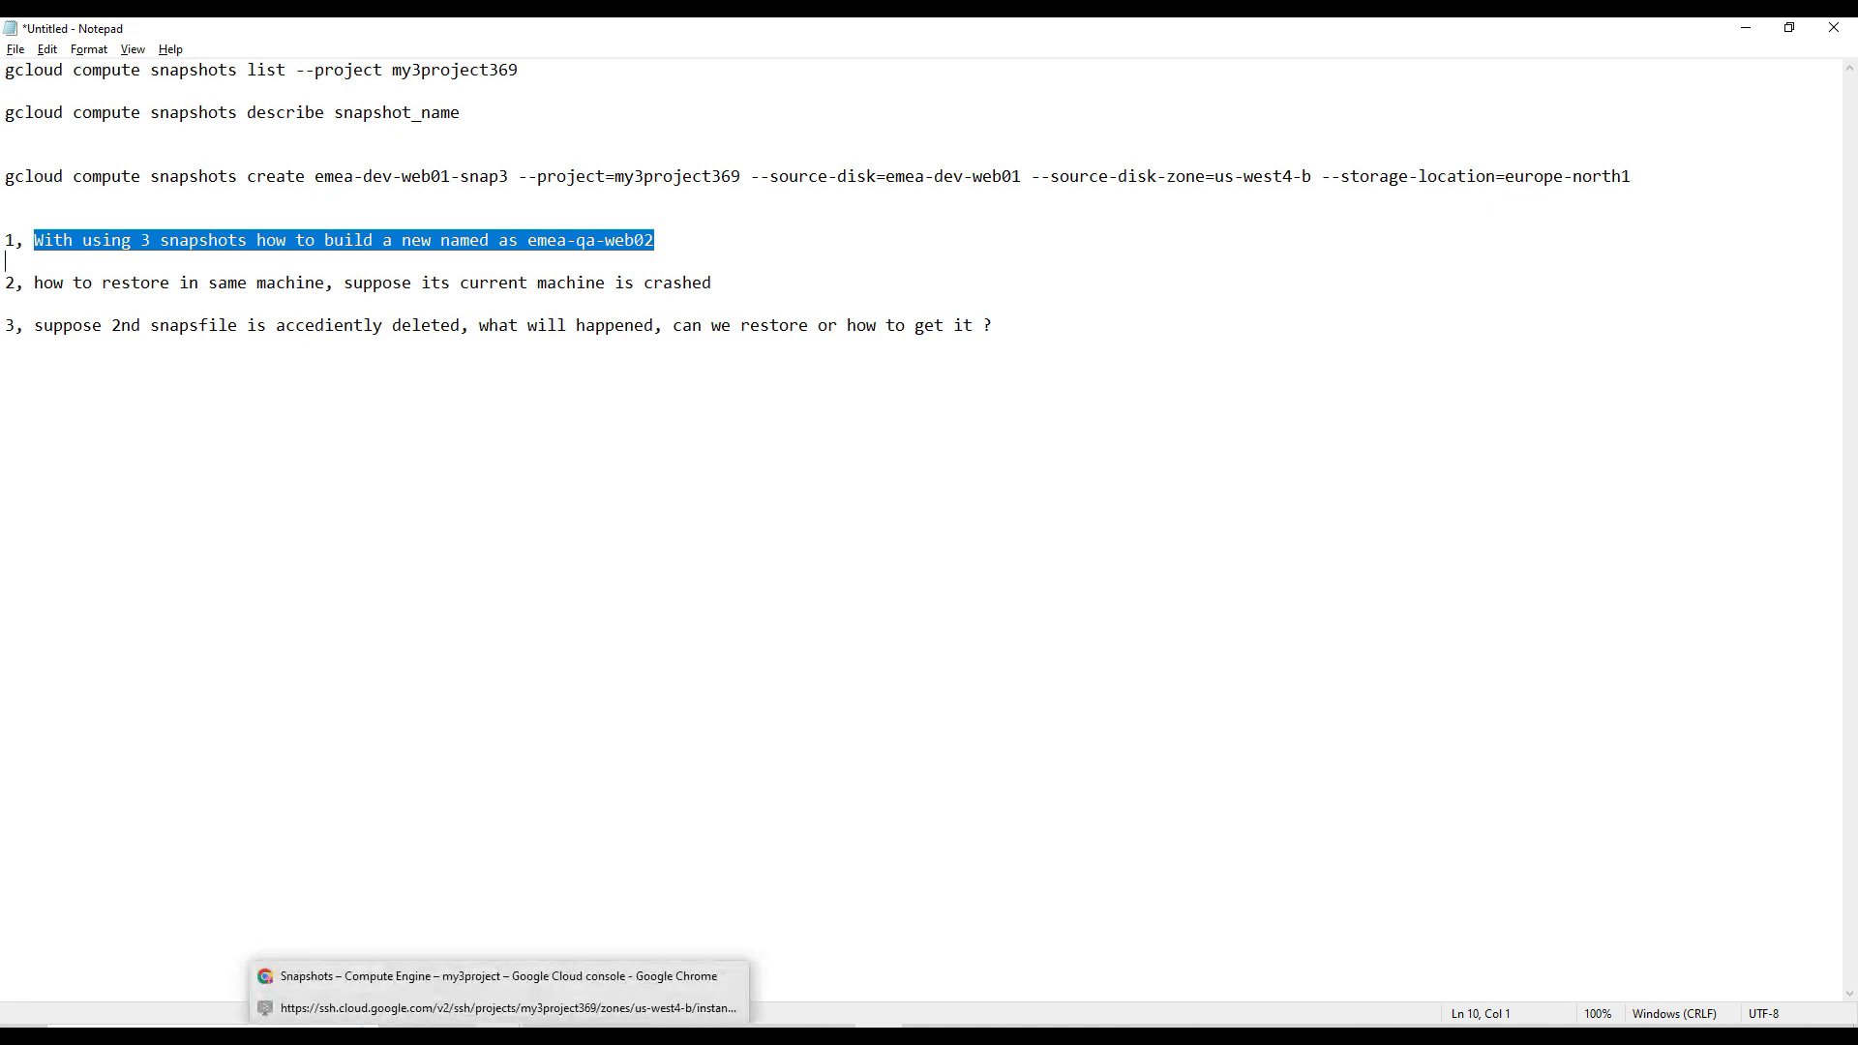
left_click(495, 975)
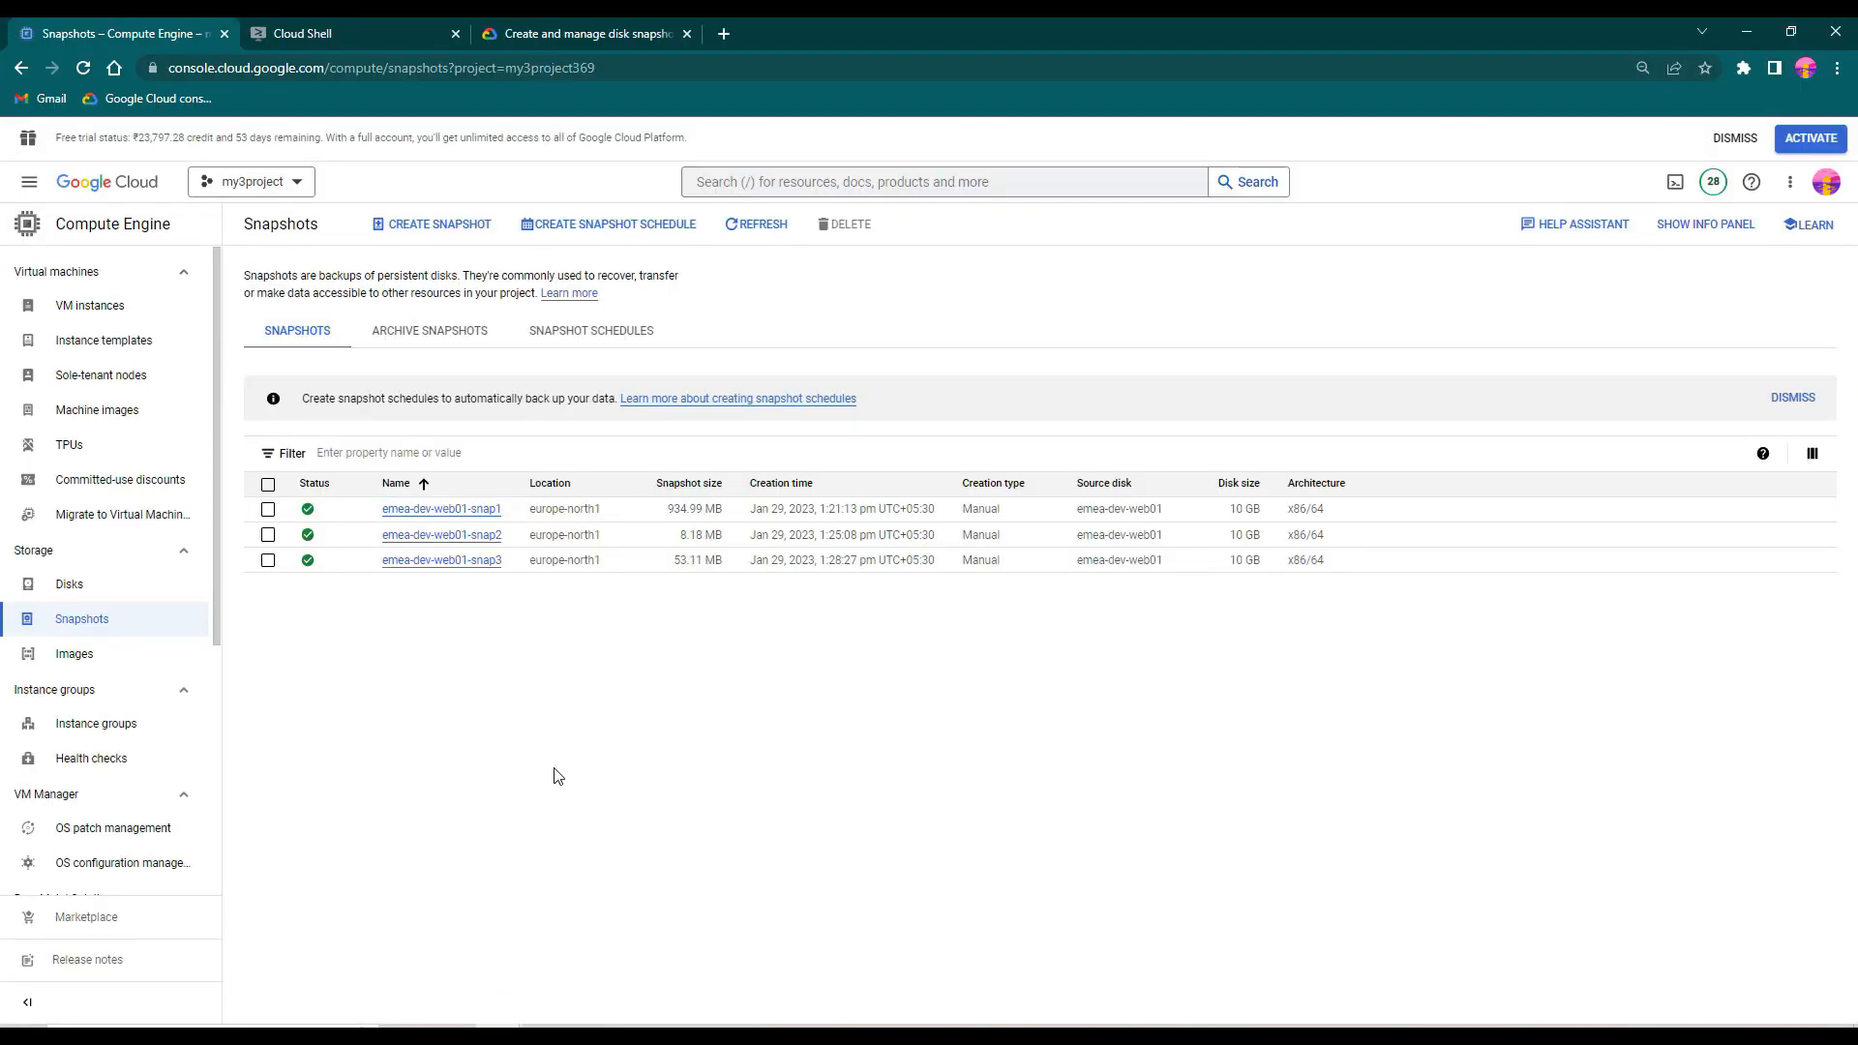
left_click(136, 317)
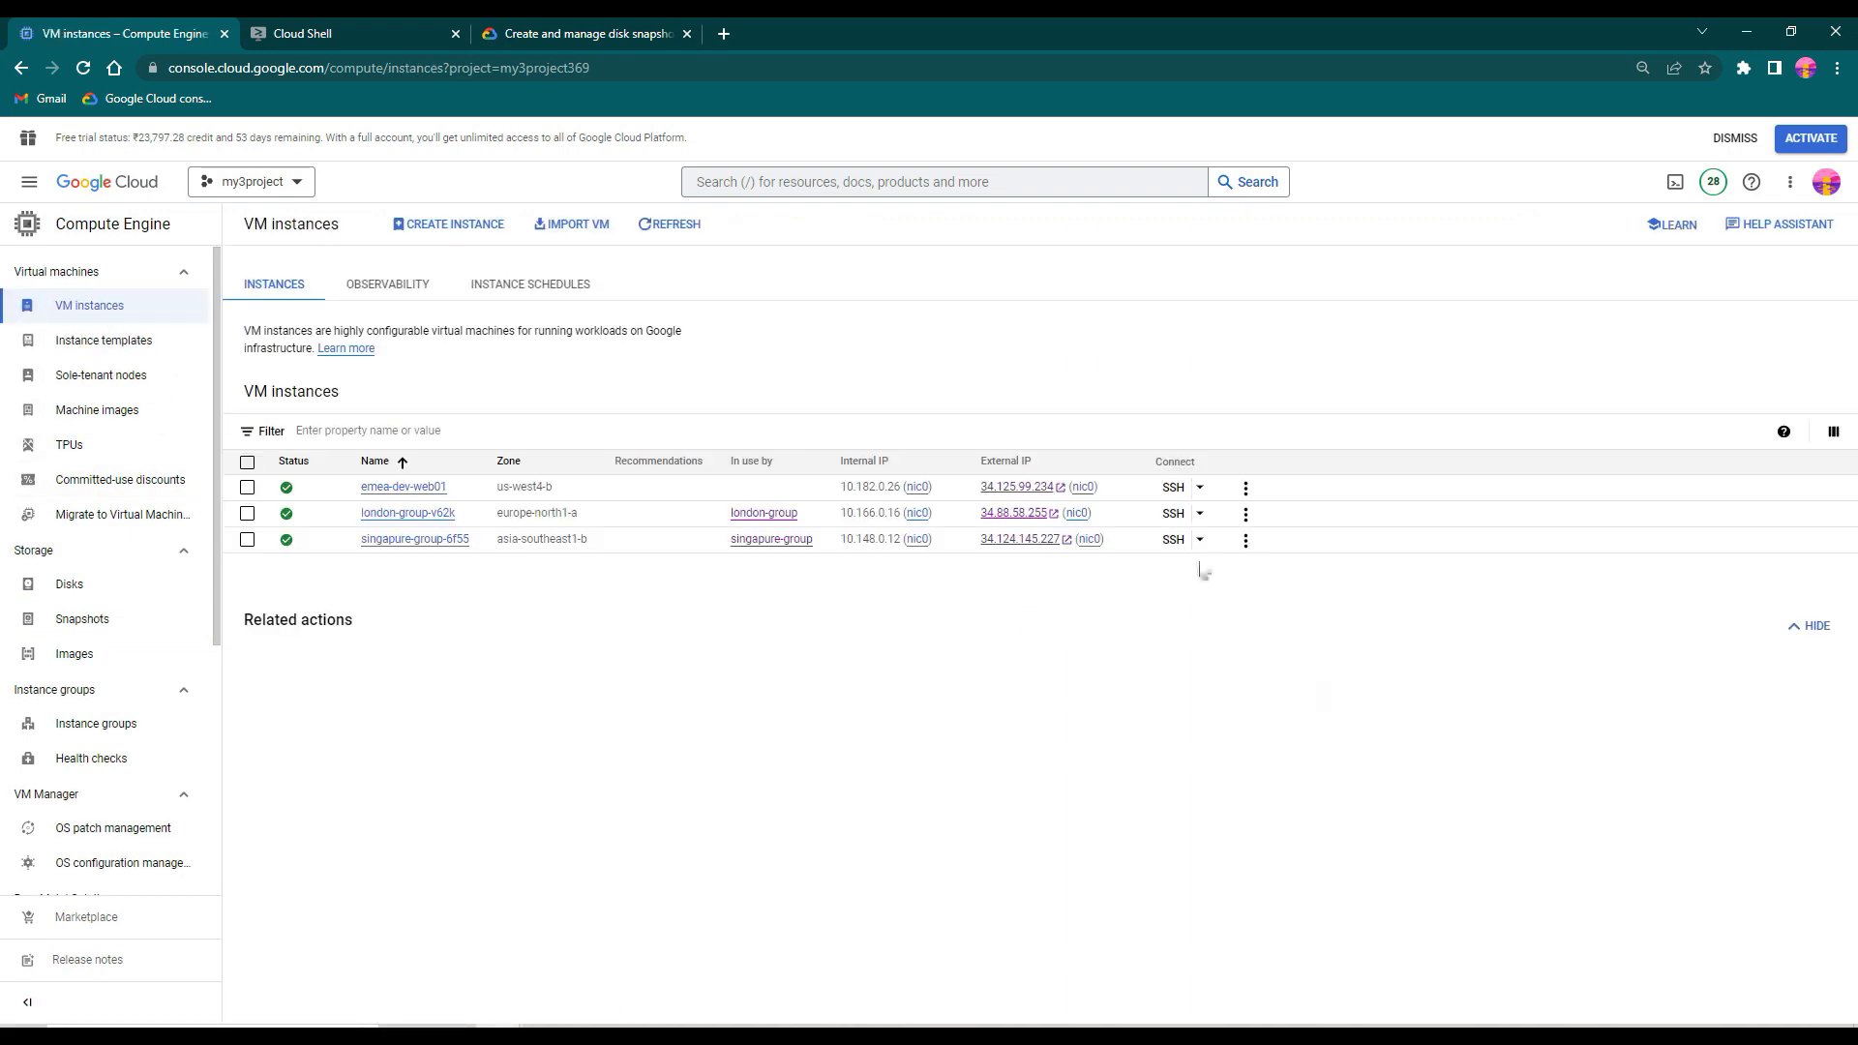
left_click(450, 225)
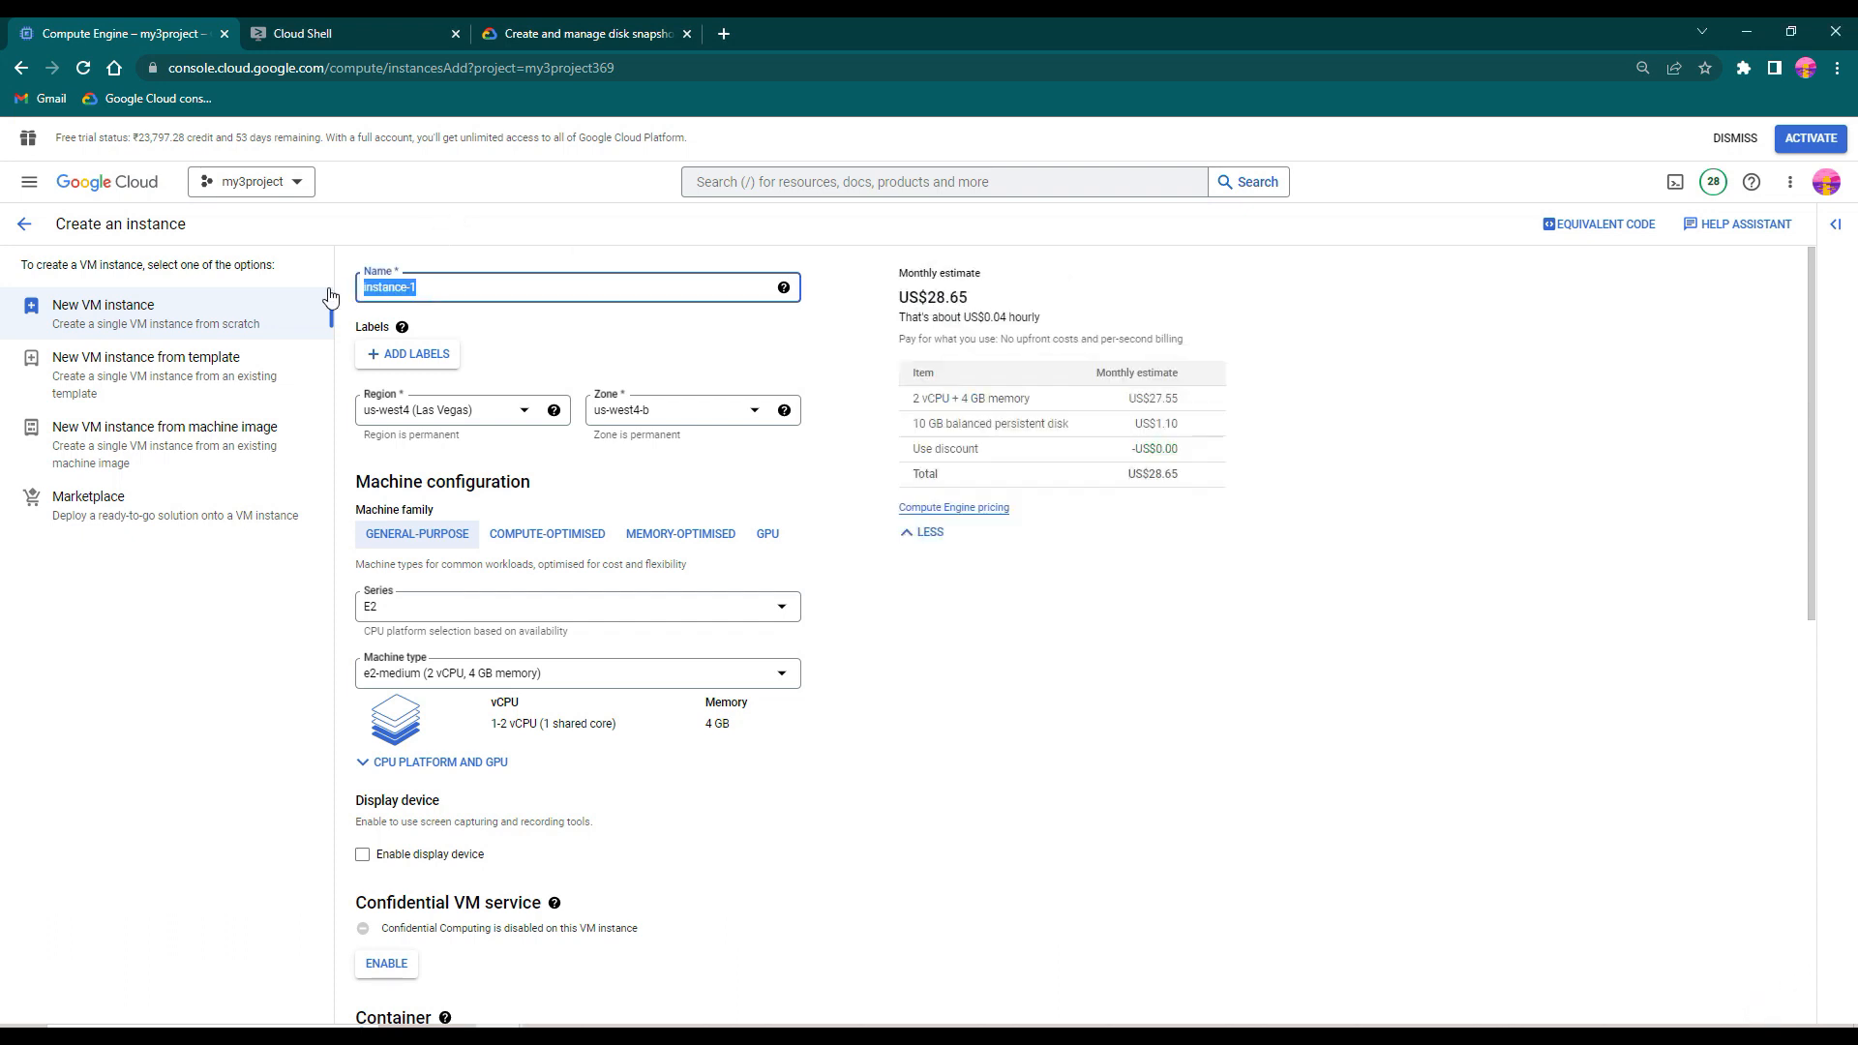
key("ctrl+v")
left_click(531, 416)
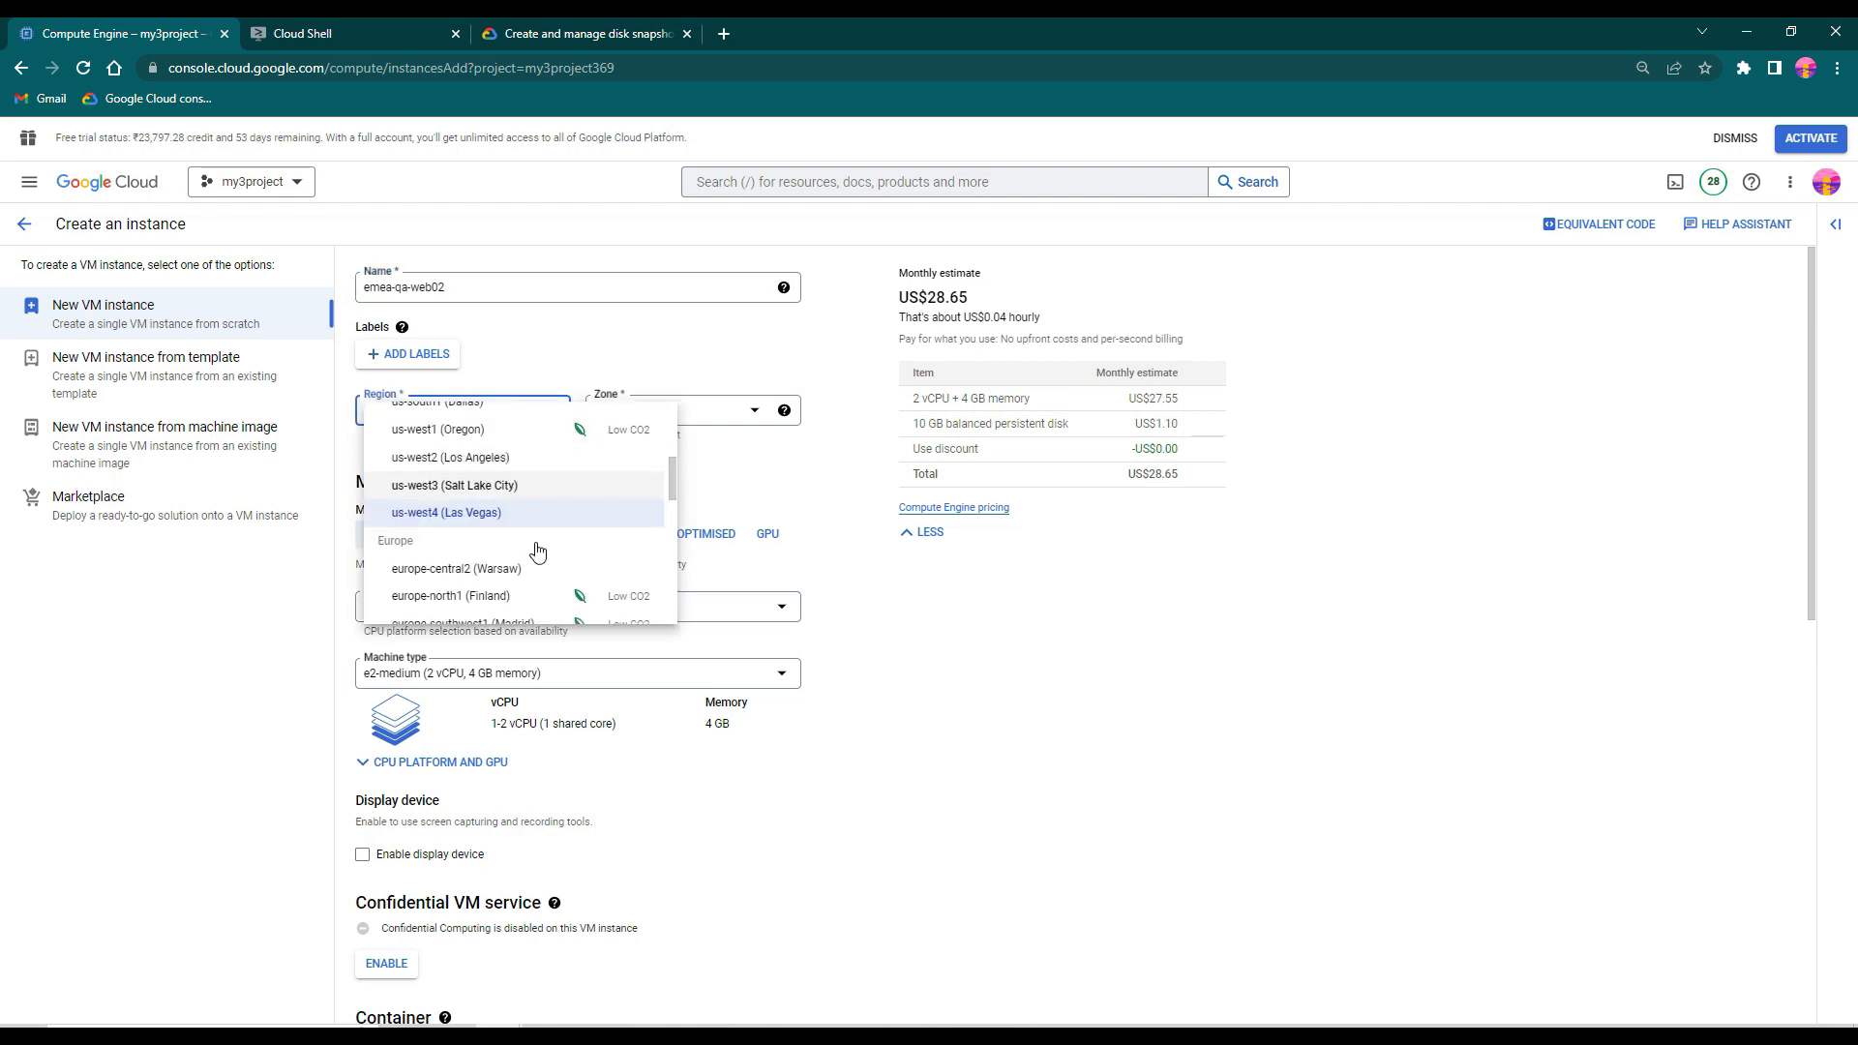
scroll(512, 542, "down", 2)
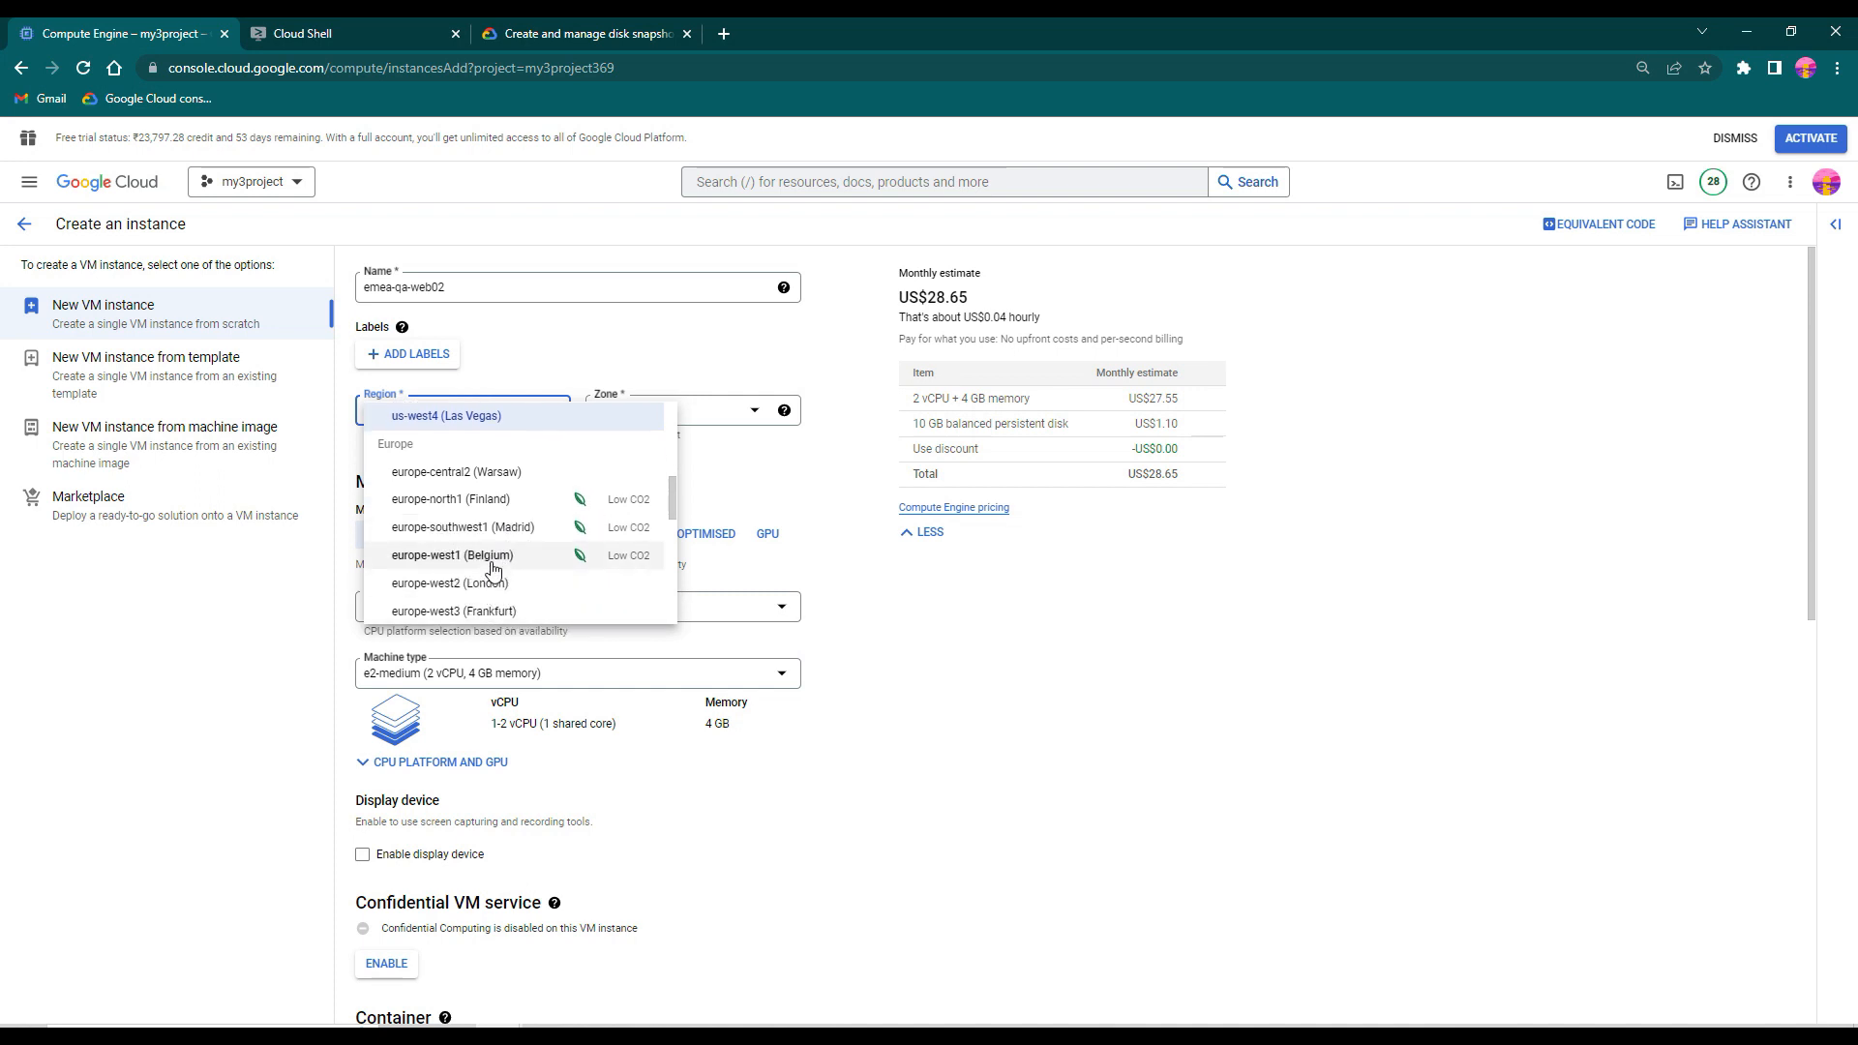
left_click(494, 556)
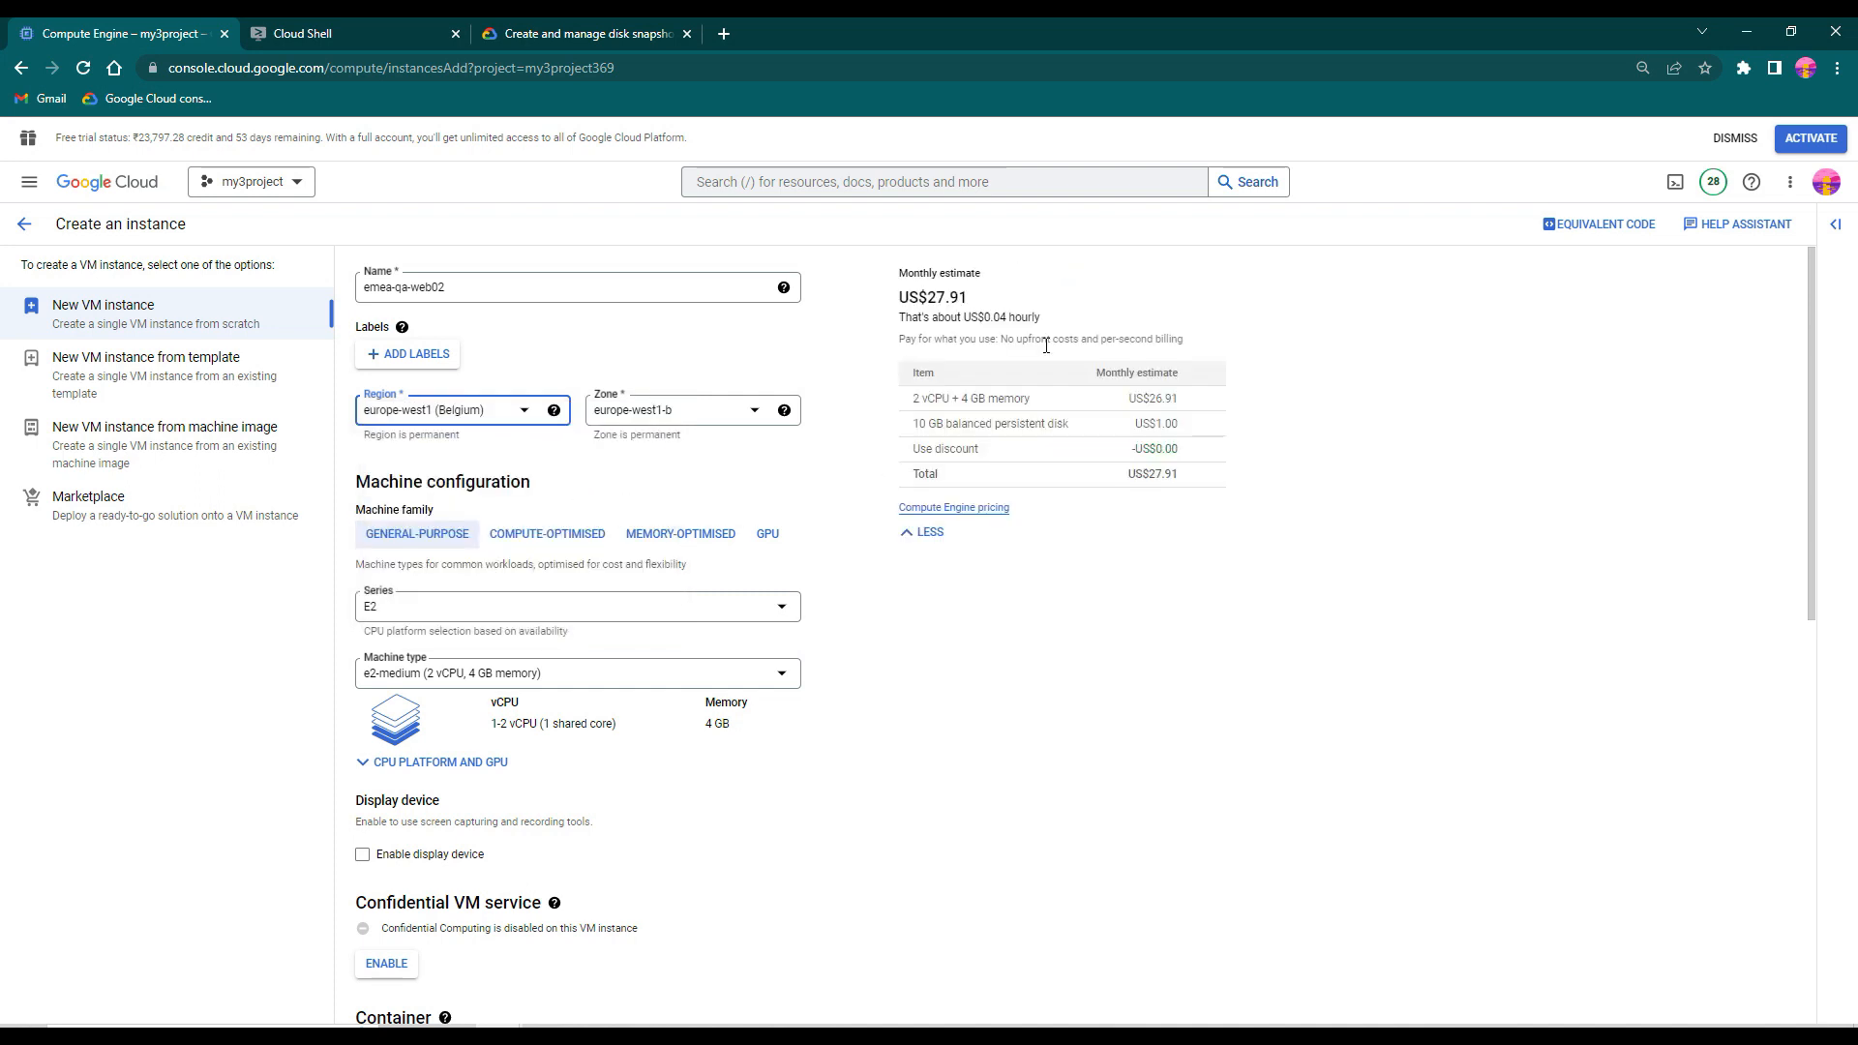
- Change the new instance's boot disk source to a snapshot, choosing emea-dev-web01-snap1
scroll(794, 789, "down", 2)
scroll(794, 789, "down", 5)
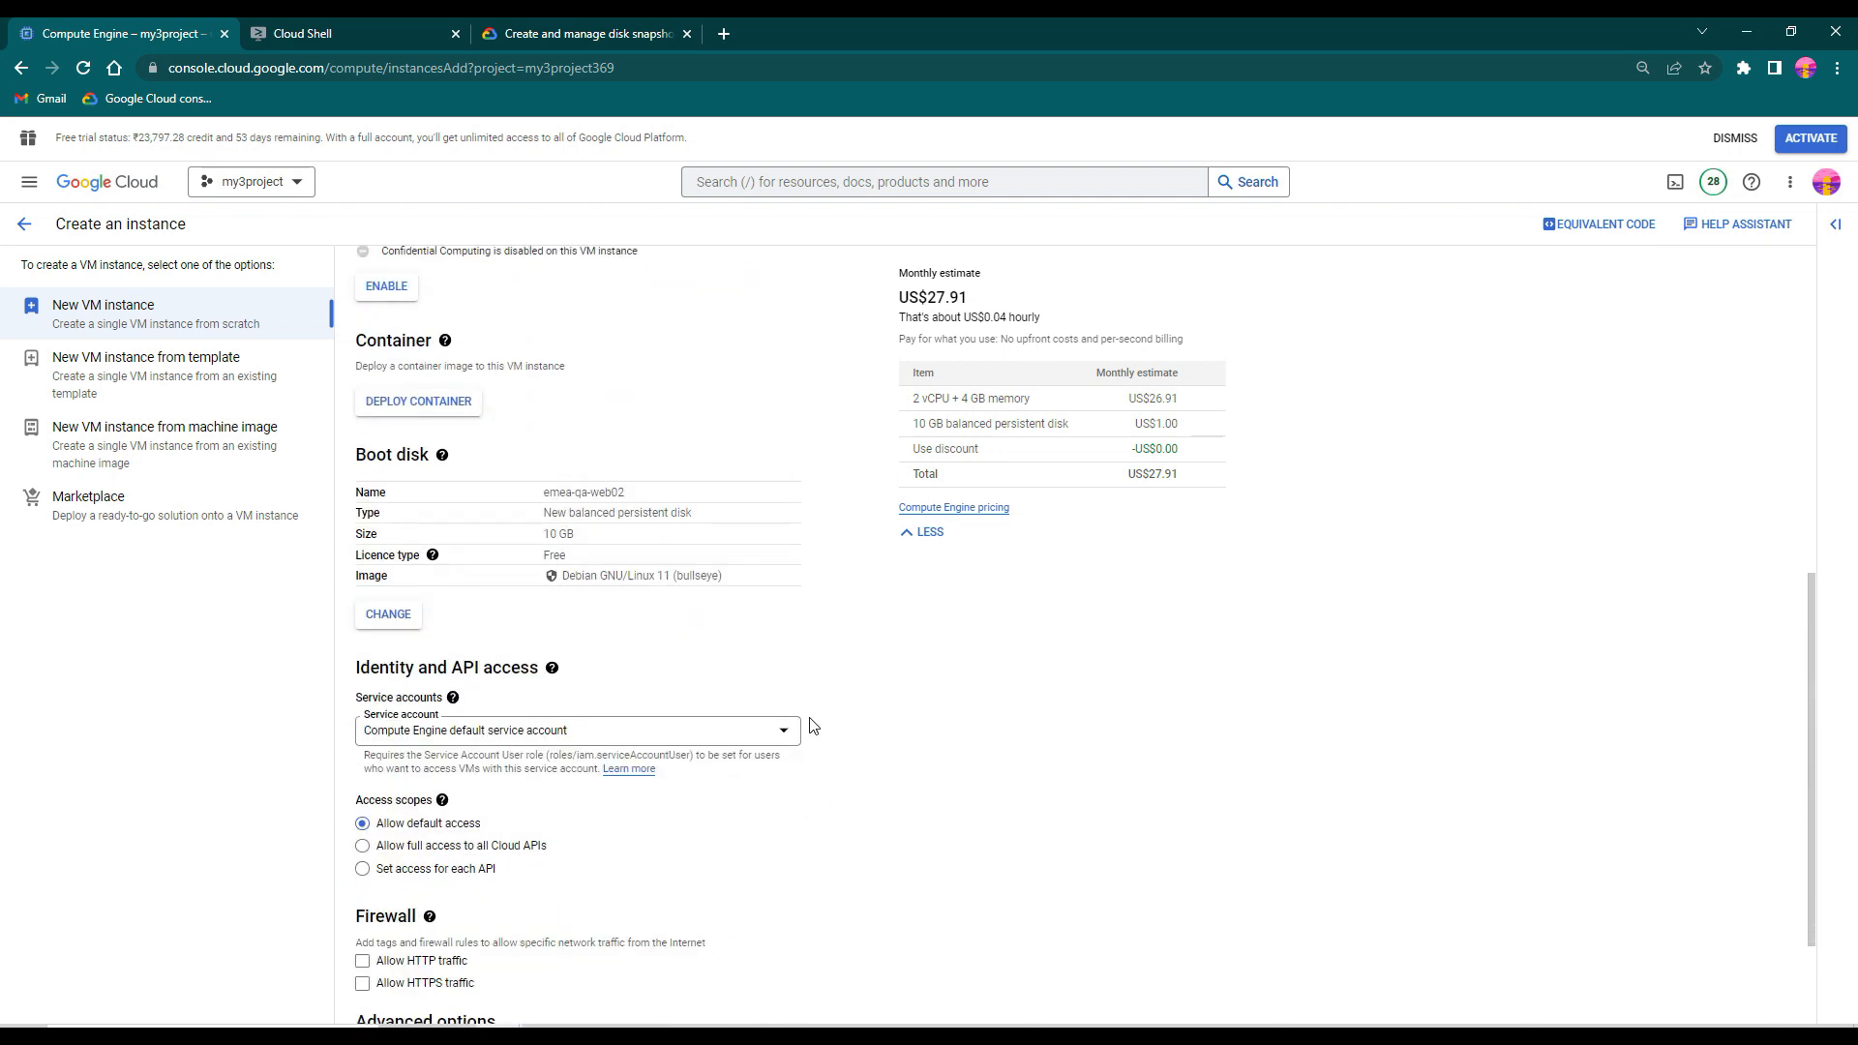
left_click(405, 619)
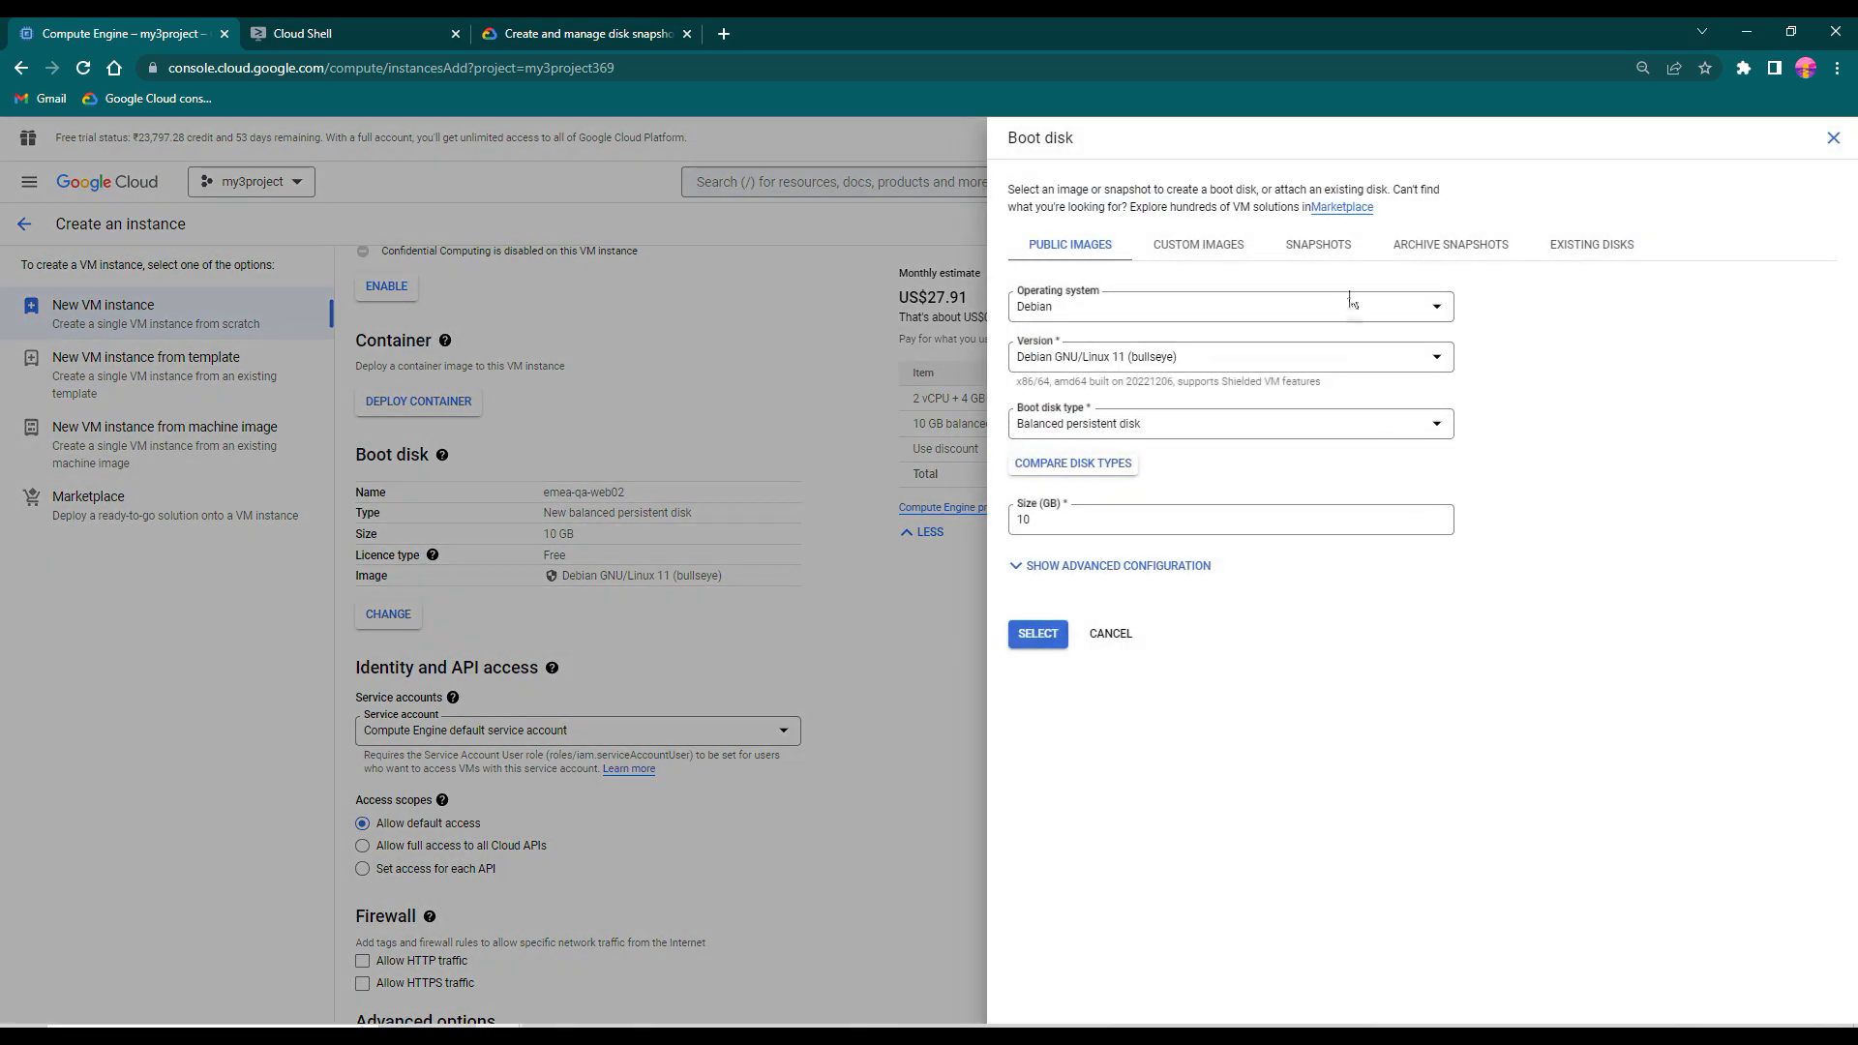
left_click(1332, 250)
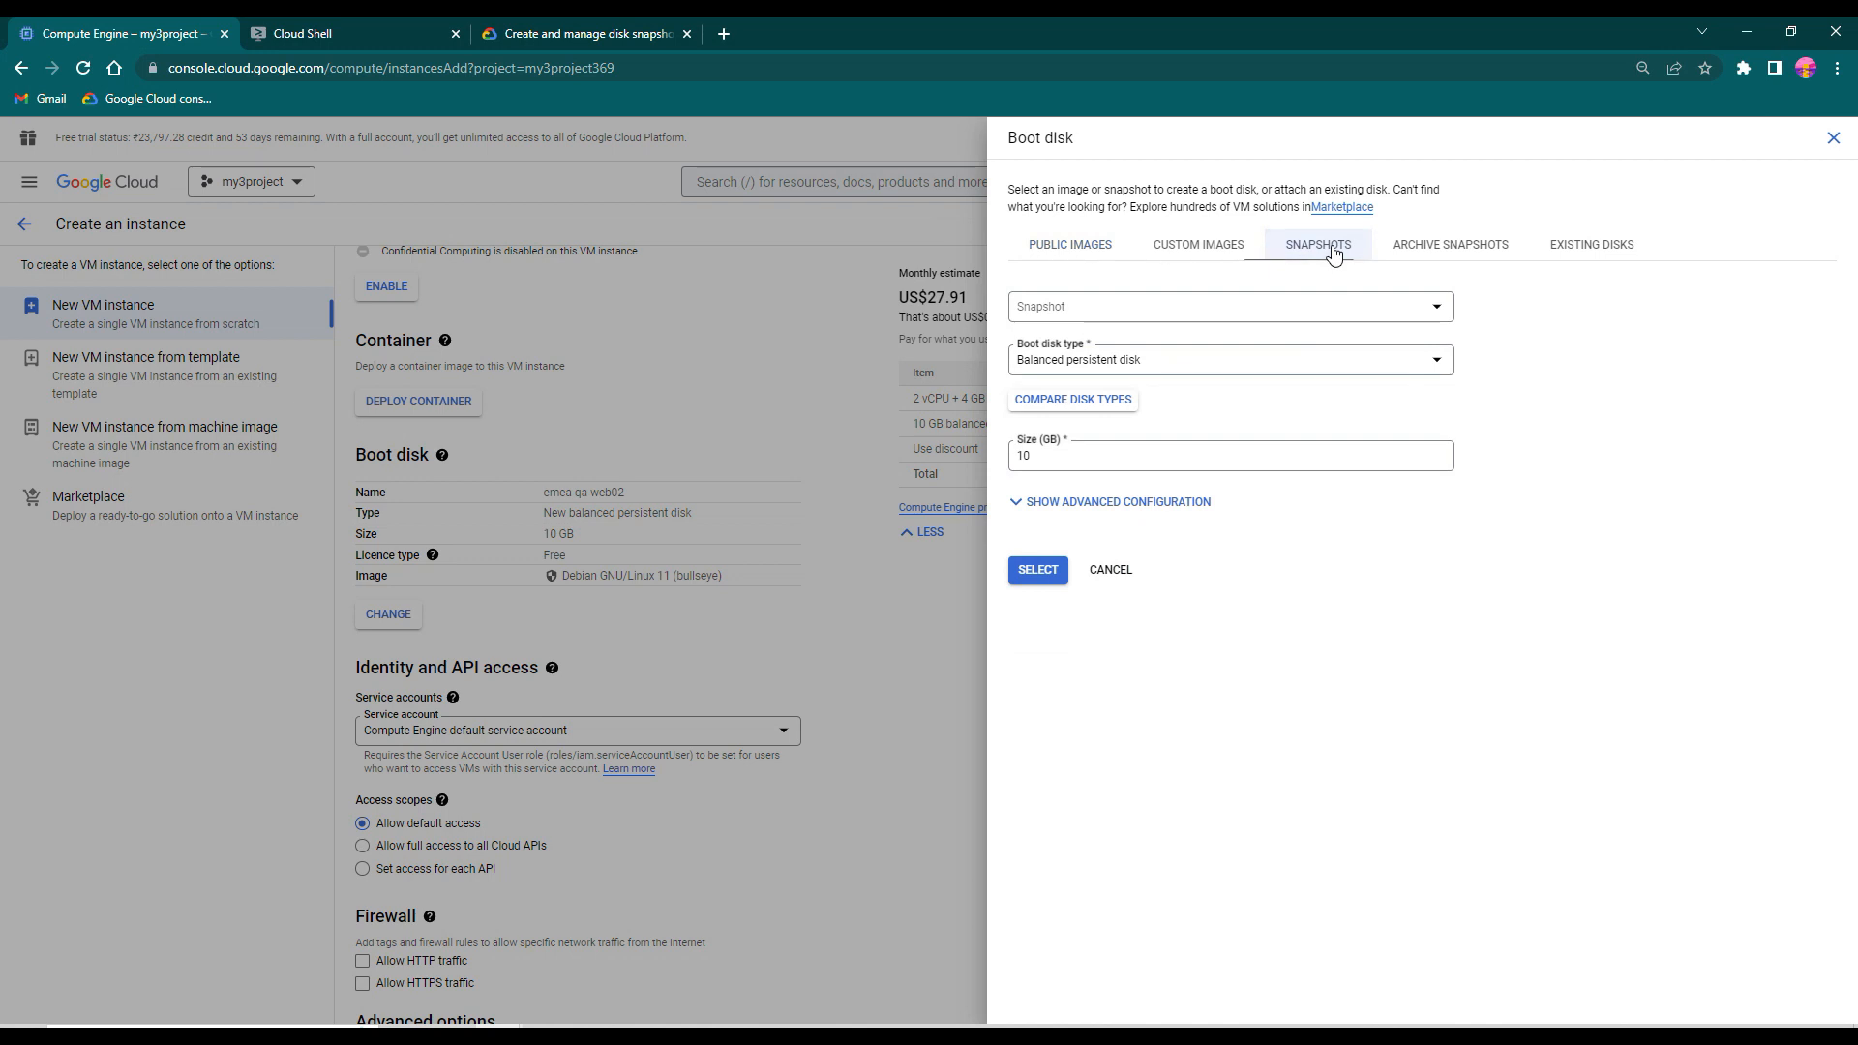
left_click(1440, 309)
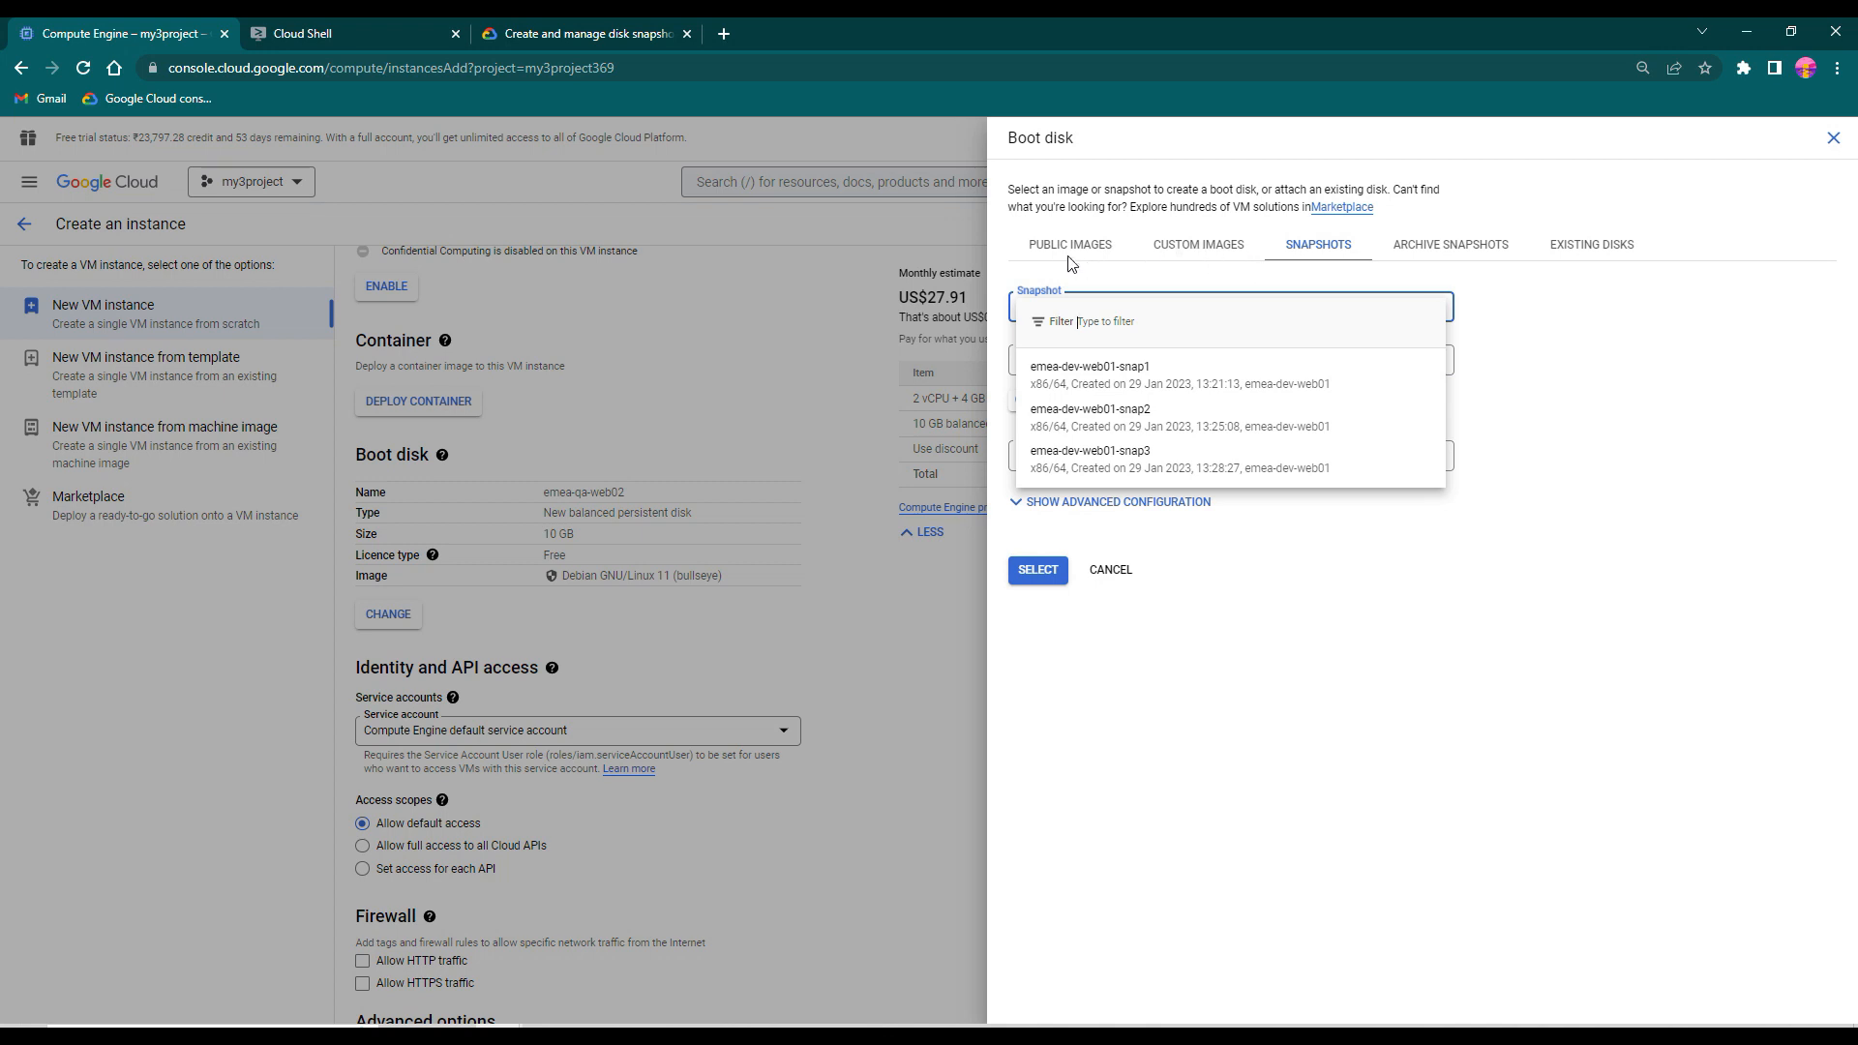
left_click(1126, 380)
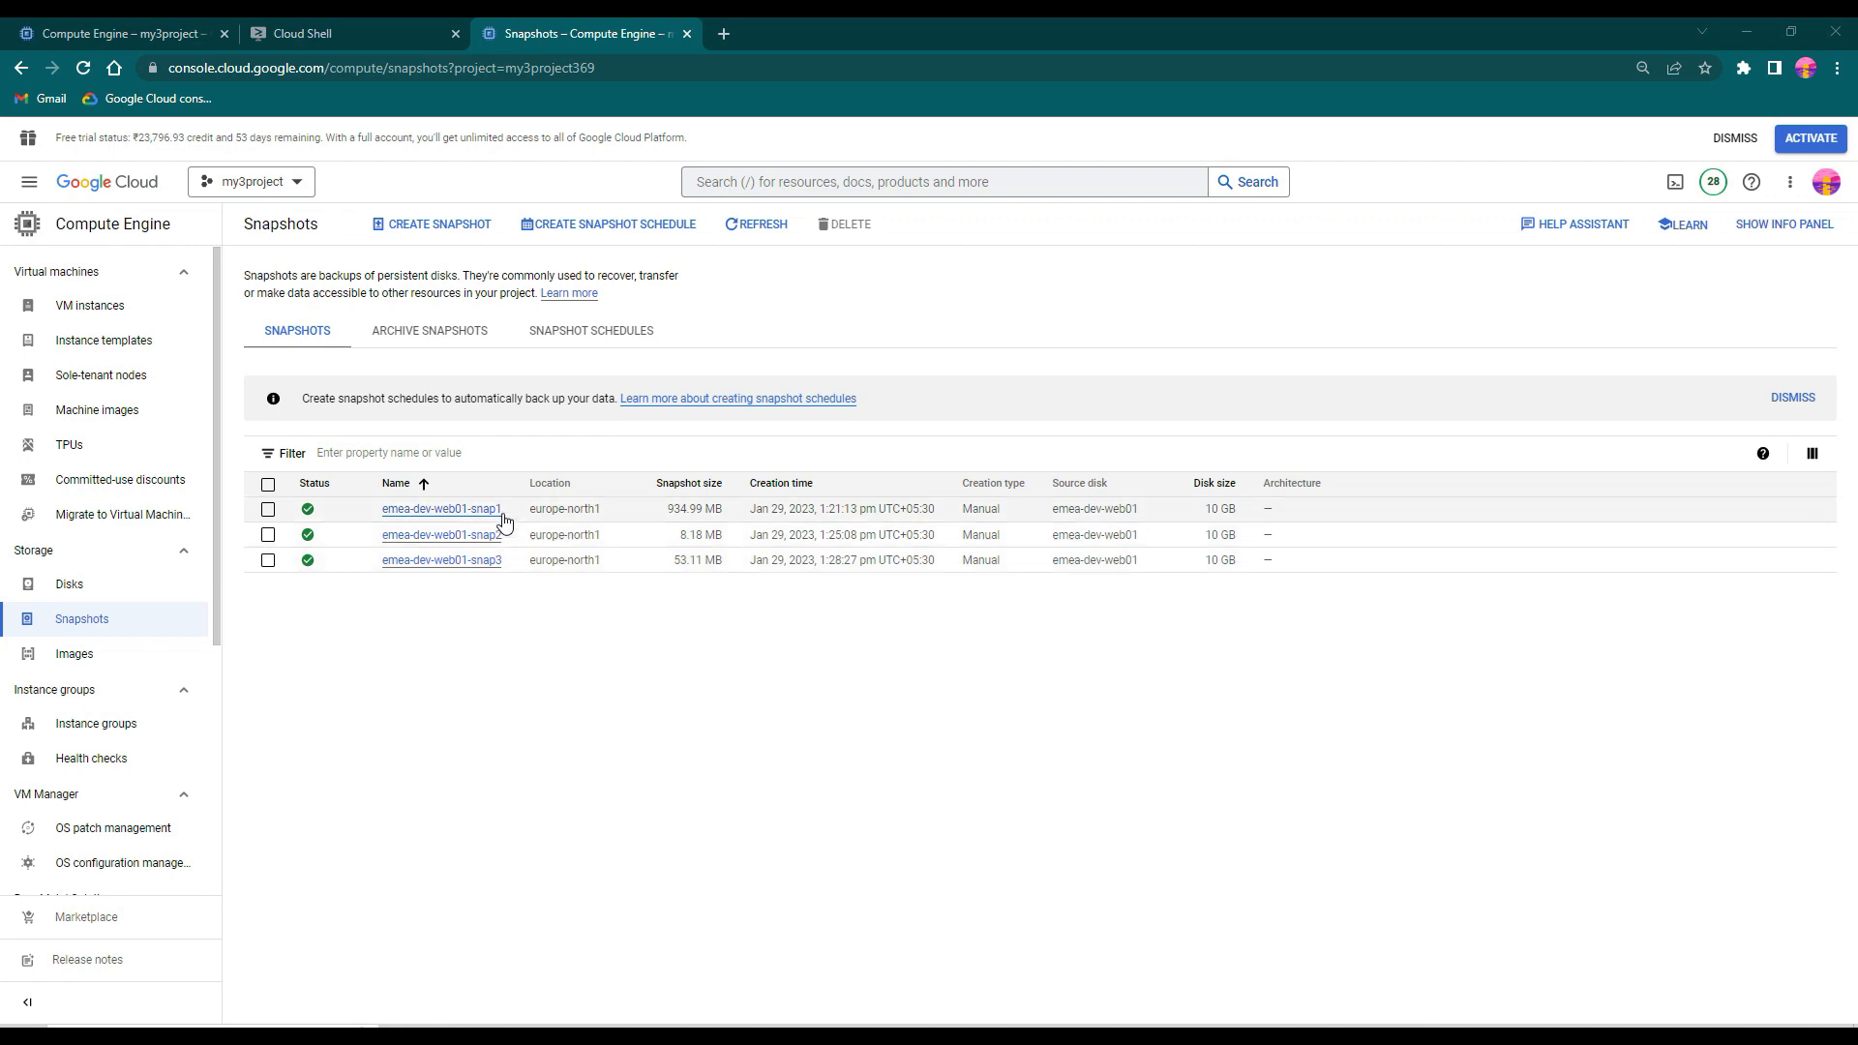
- Try emea-dev-web01-snap2 as the boot disk snapshot and compare it with snap1 in the Snapshots list
left_click(126, 33)
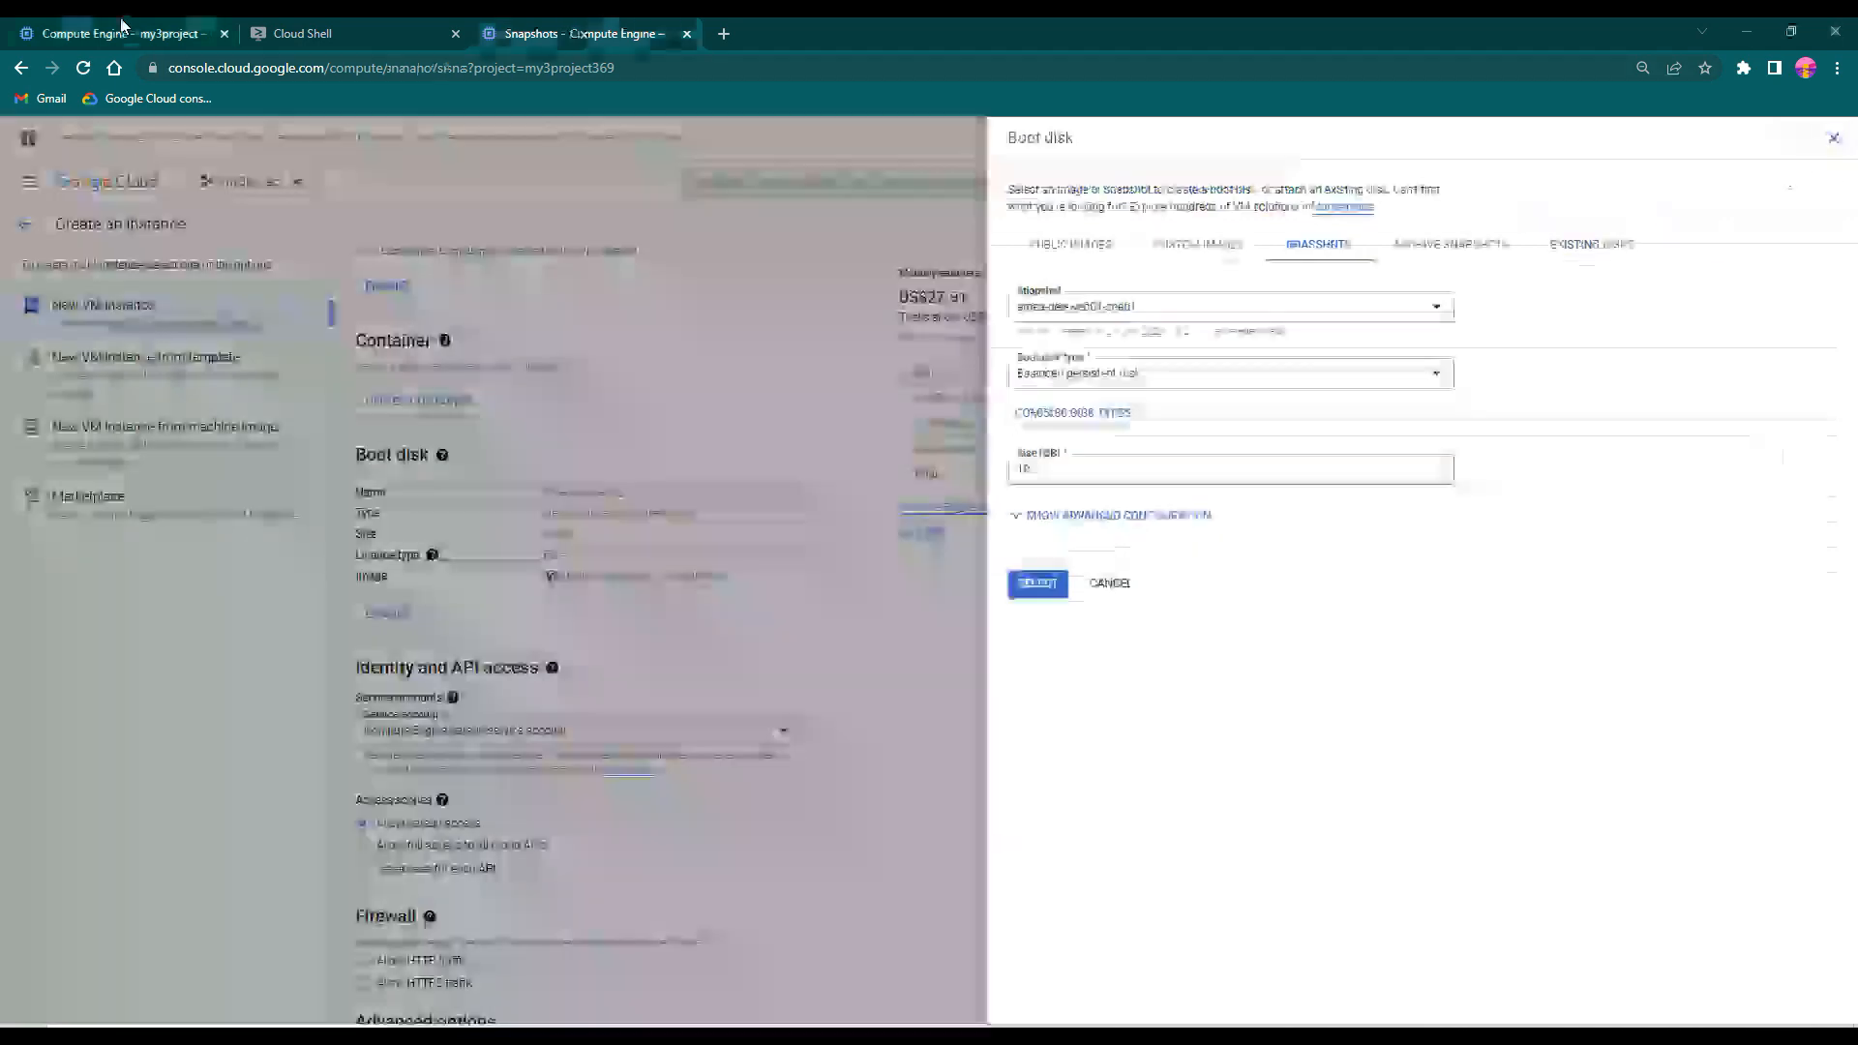
left_click(1120, 308)
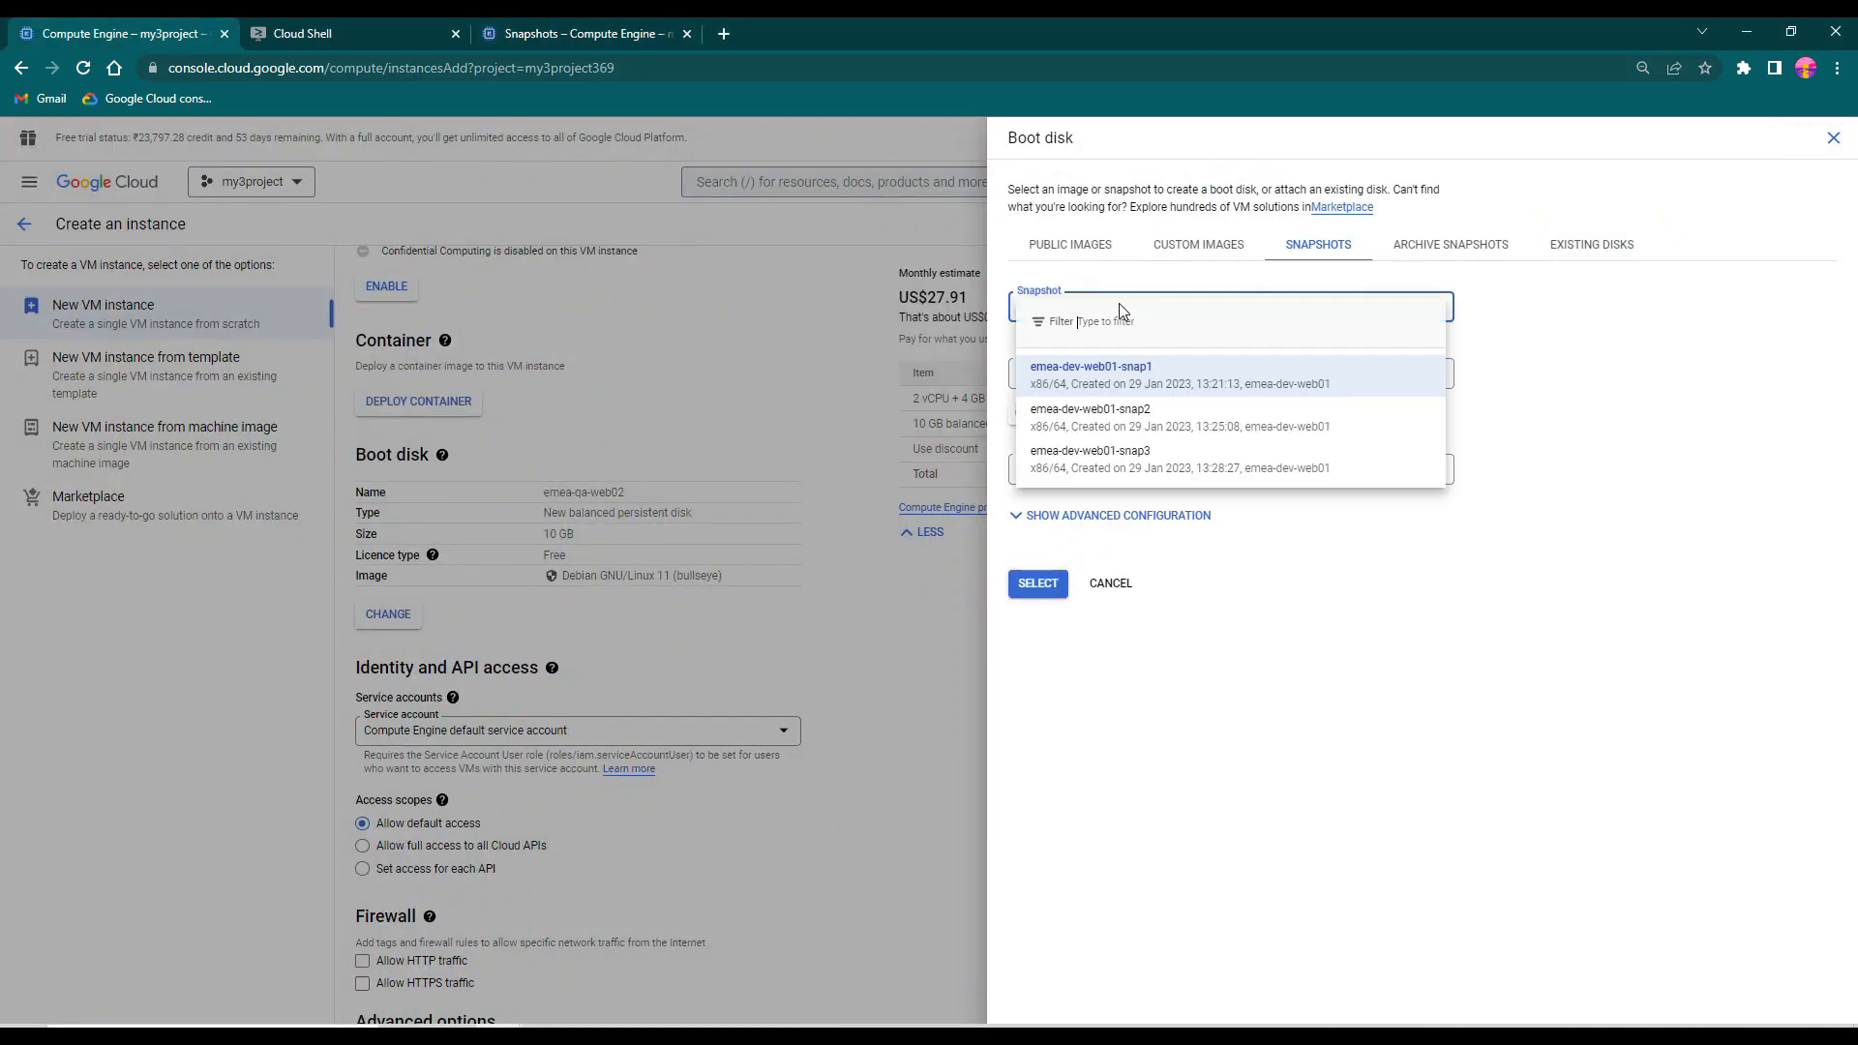
left_click(1137, 429)
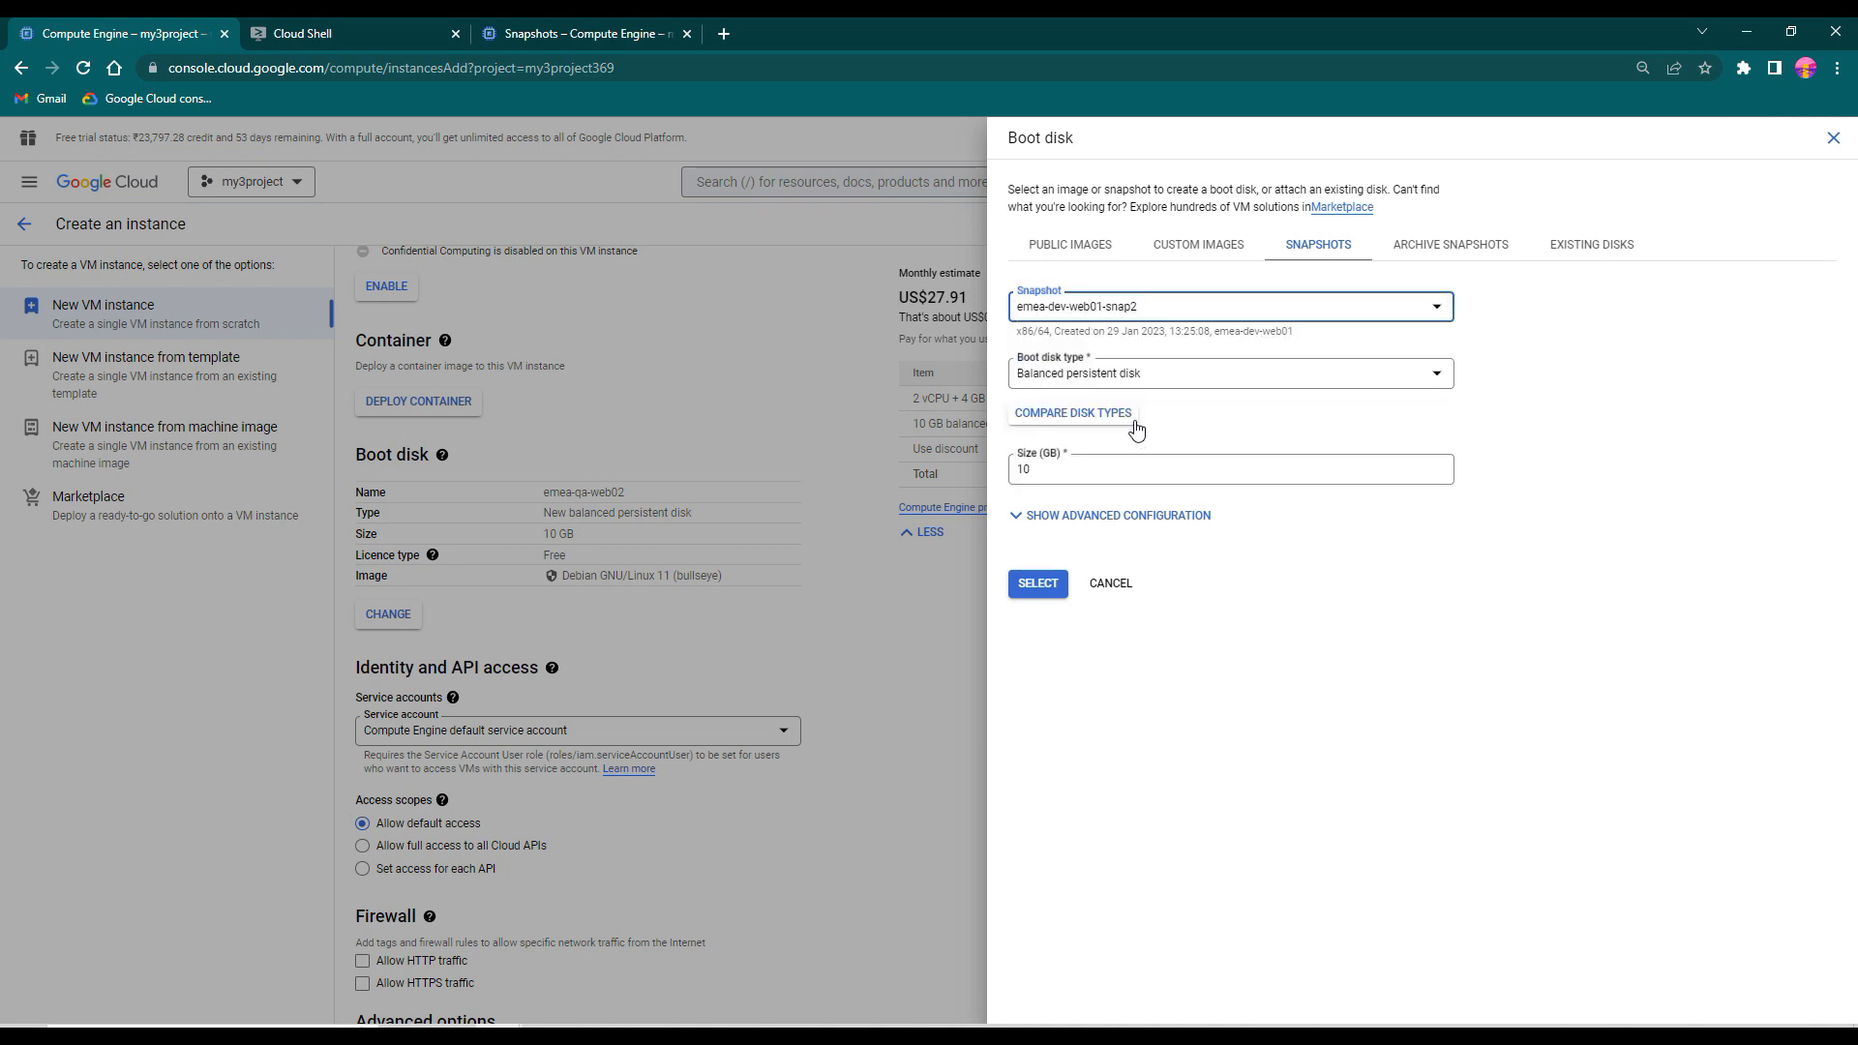
left_click(576, 33)
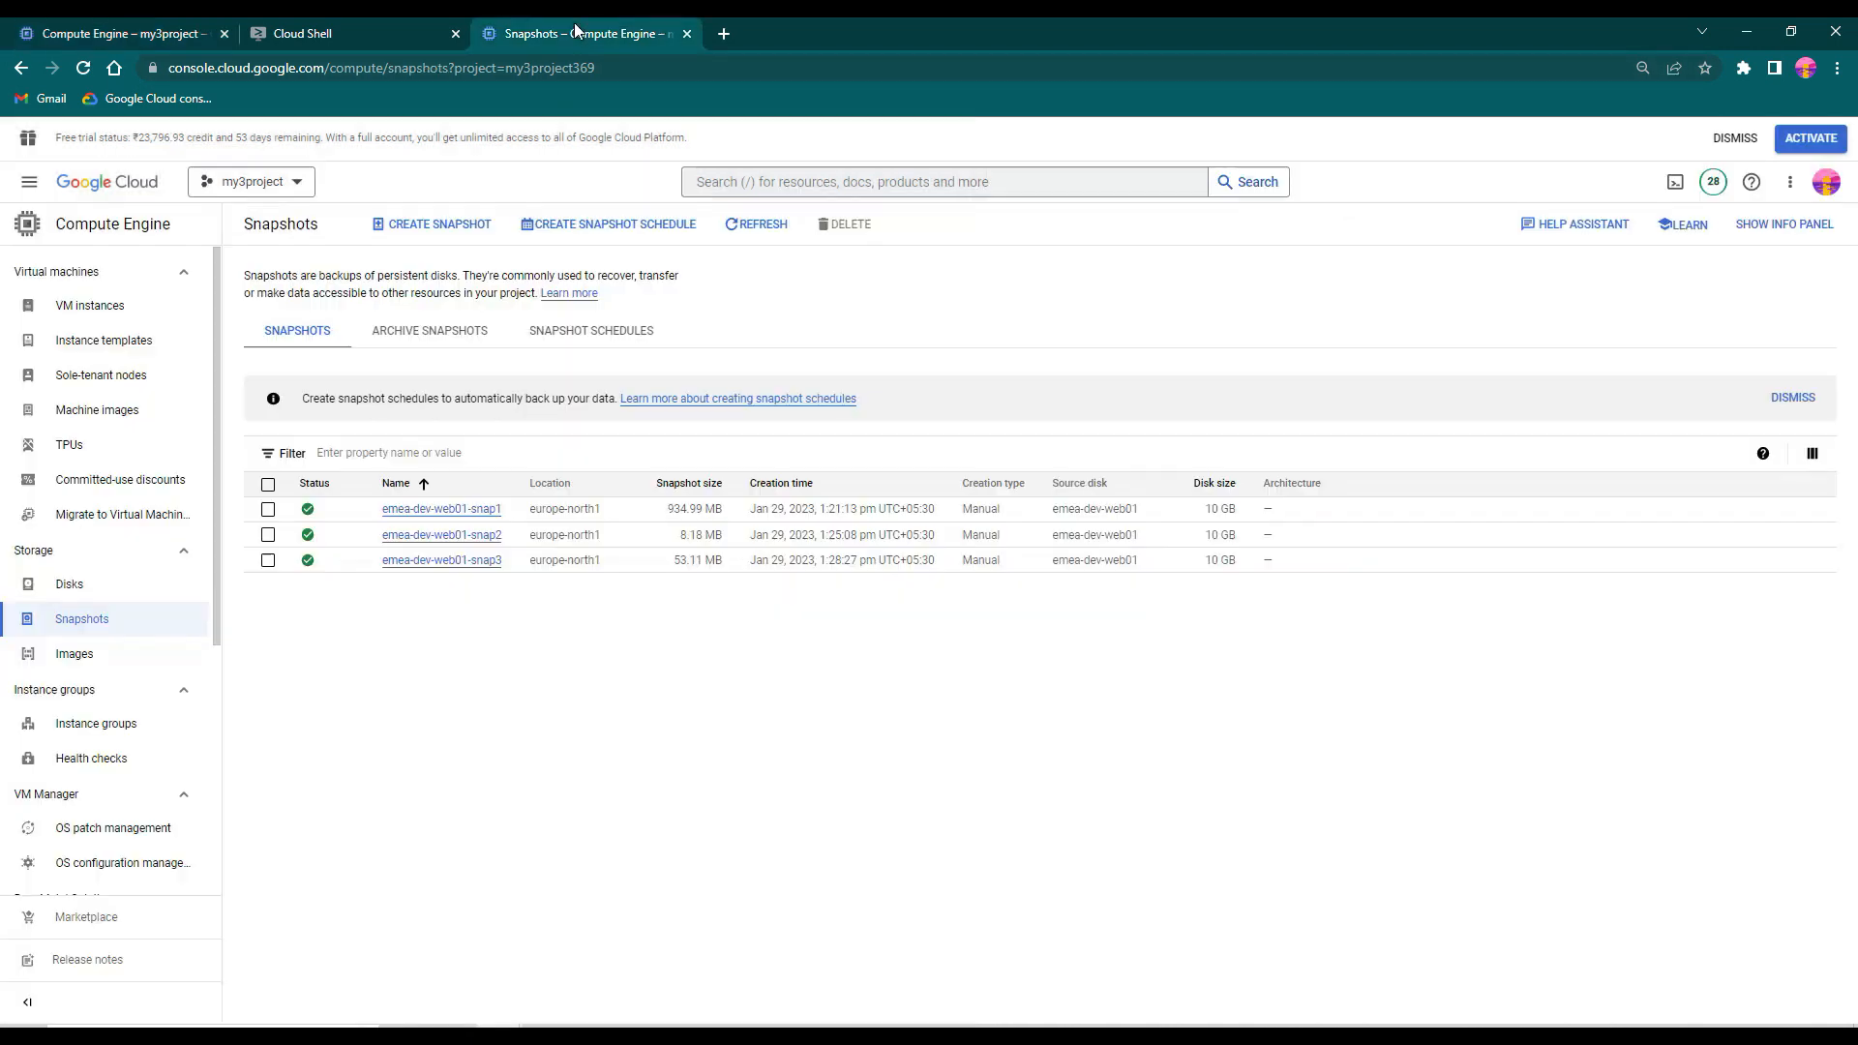
left_click(505, 515)
left_click(505, 538)
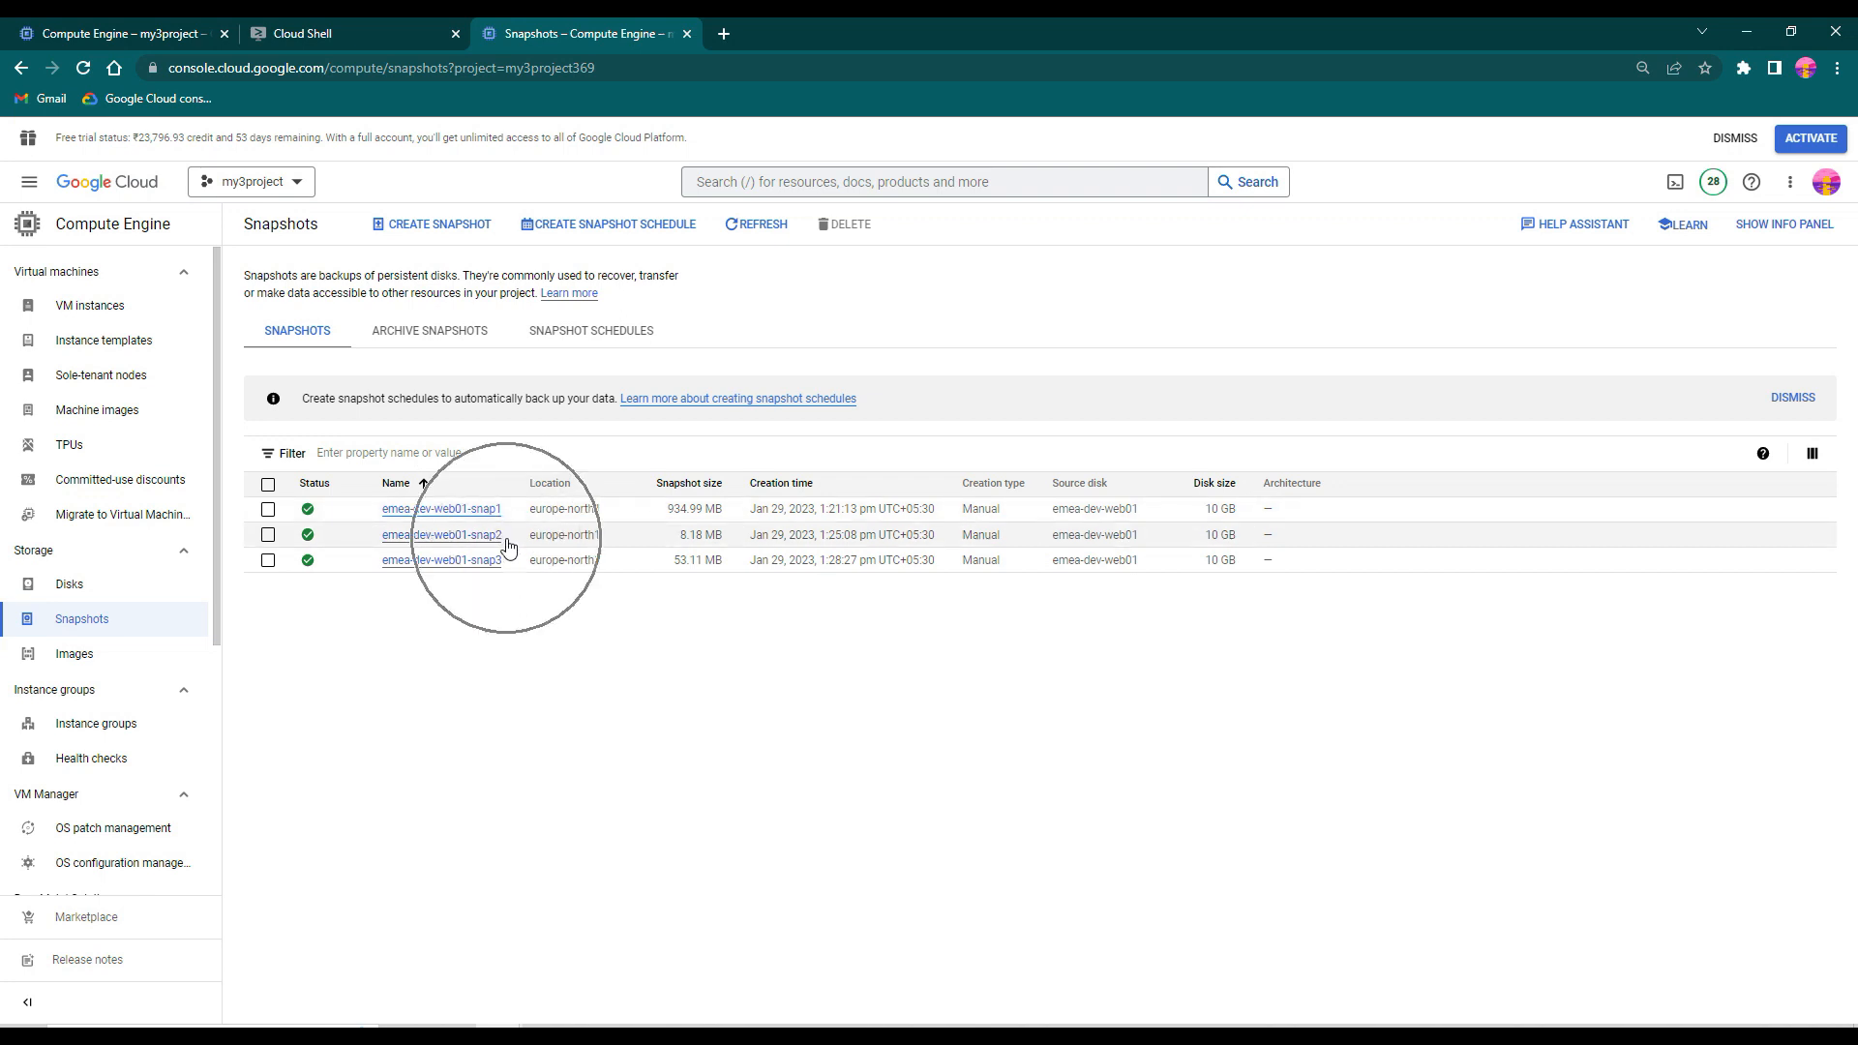
- Set the boot disk snapshot to emea-dev-web01-snap3, check it against the Snapshots list and apply the boot disk selection
left_click(145, 33)
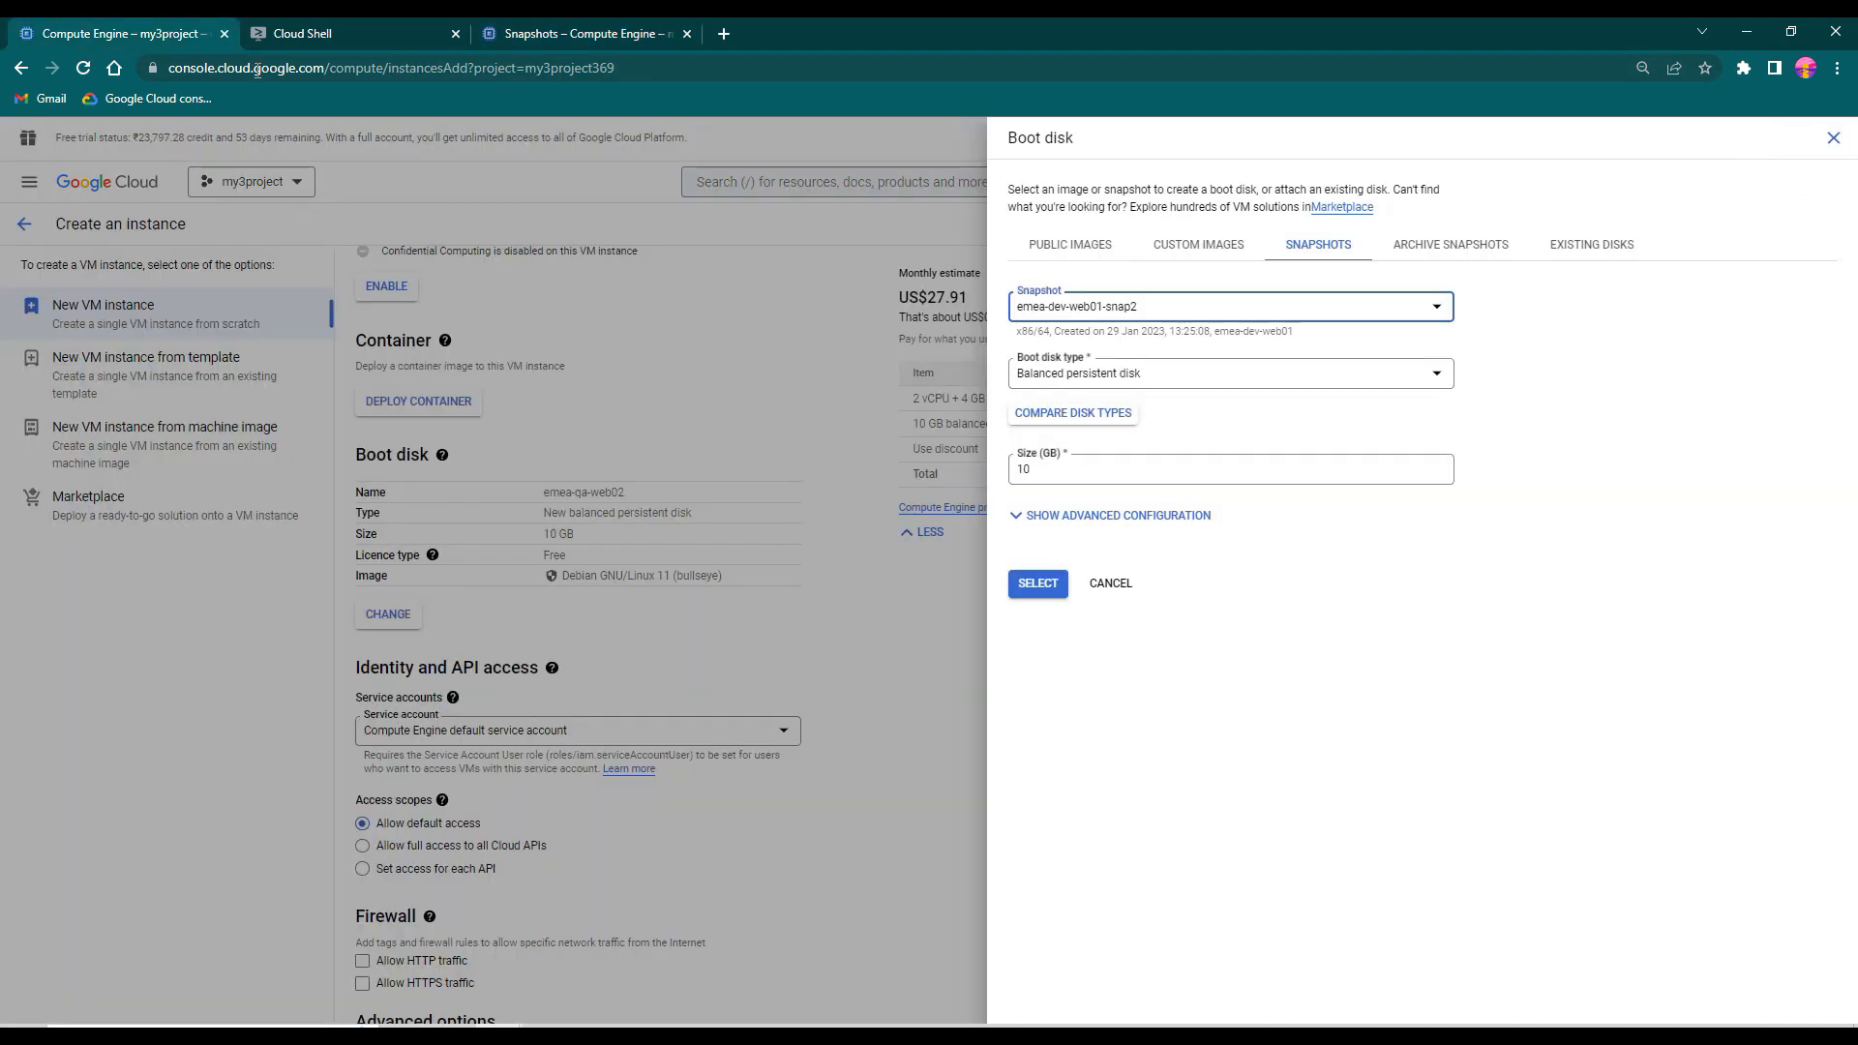
left_click(1187, 308)
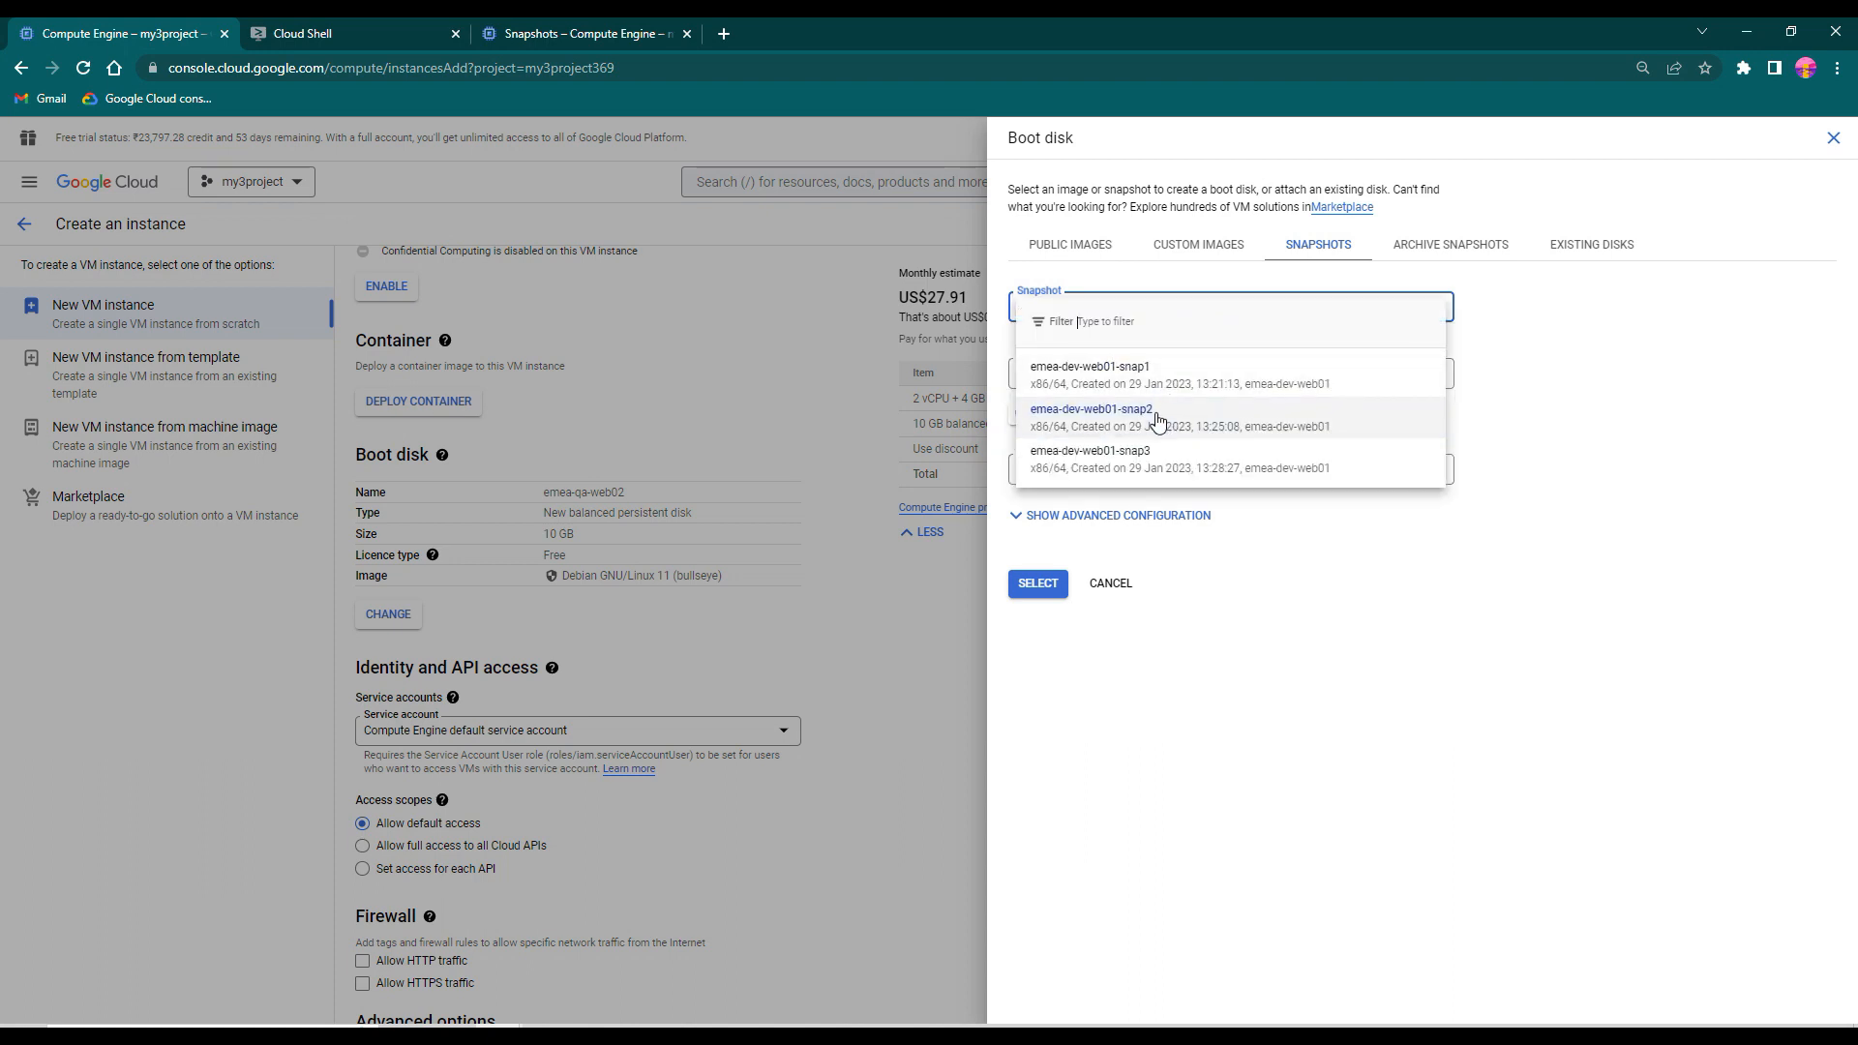
left_click(1156, 464)
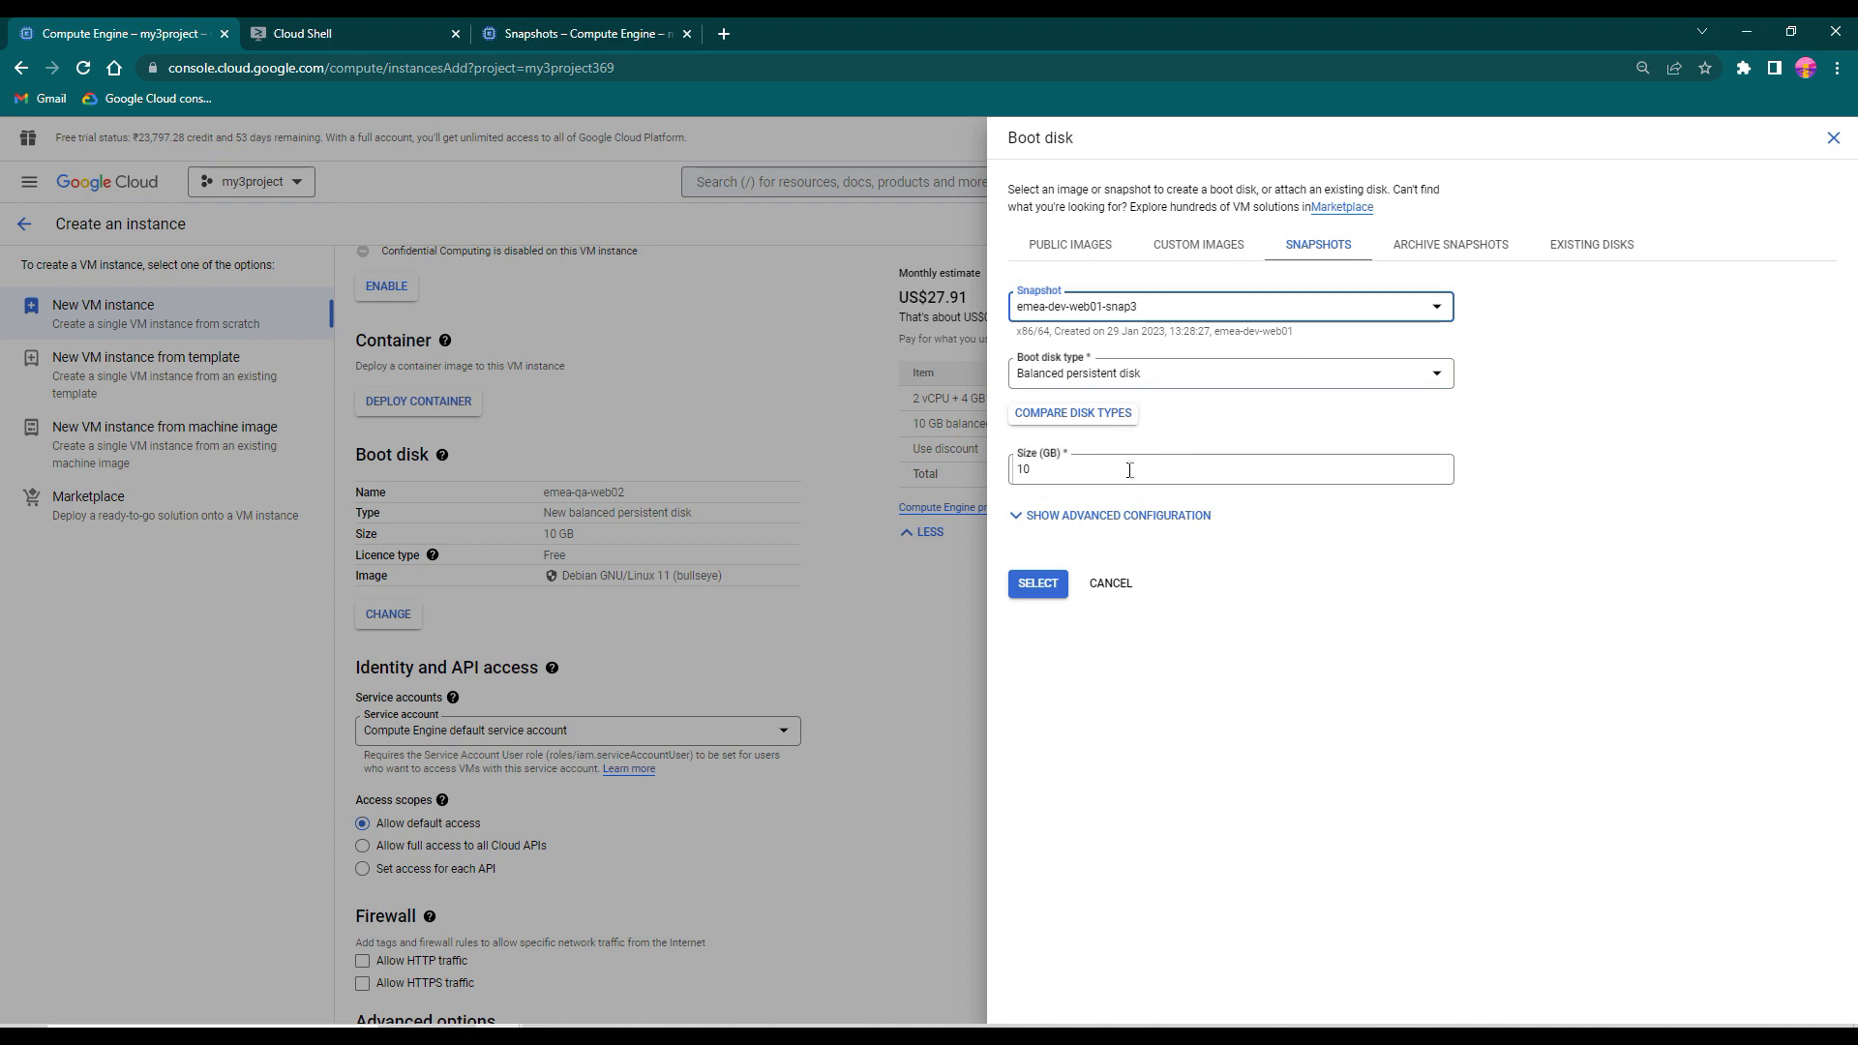
left_click(583, 32)
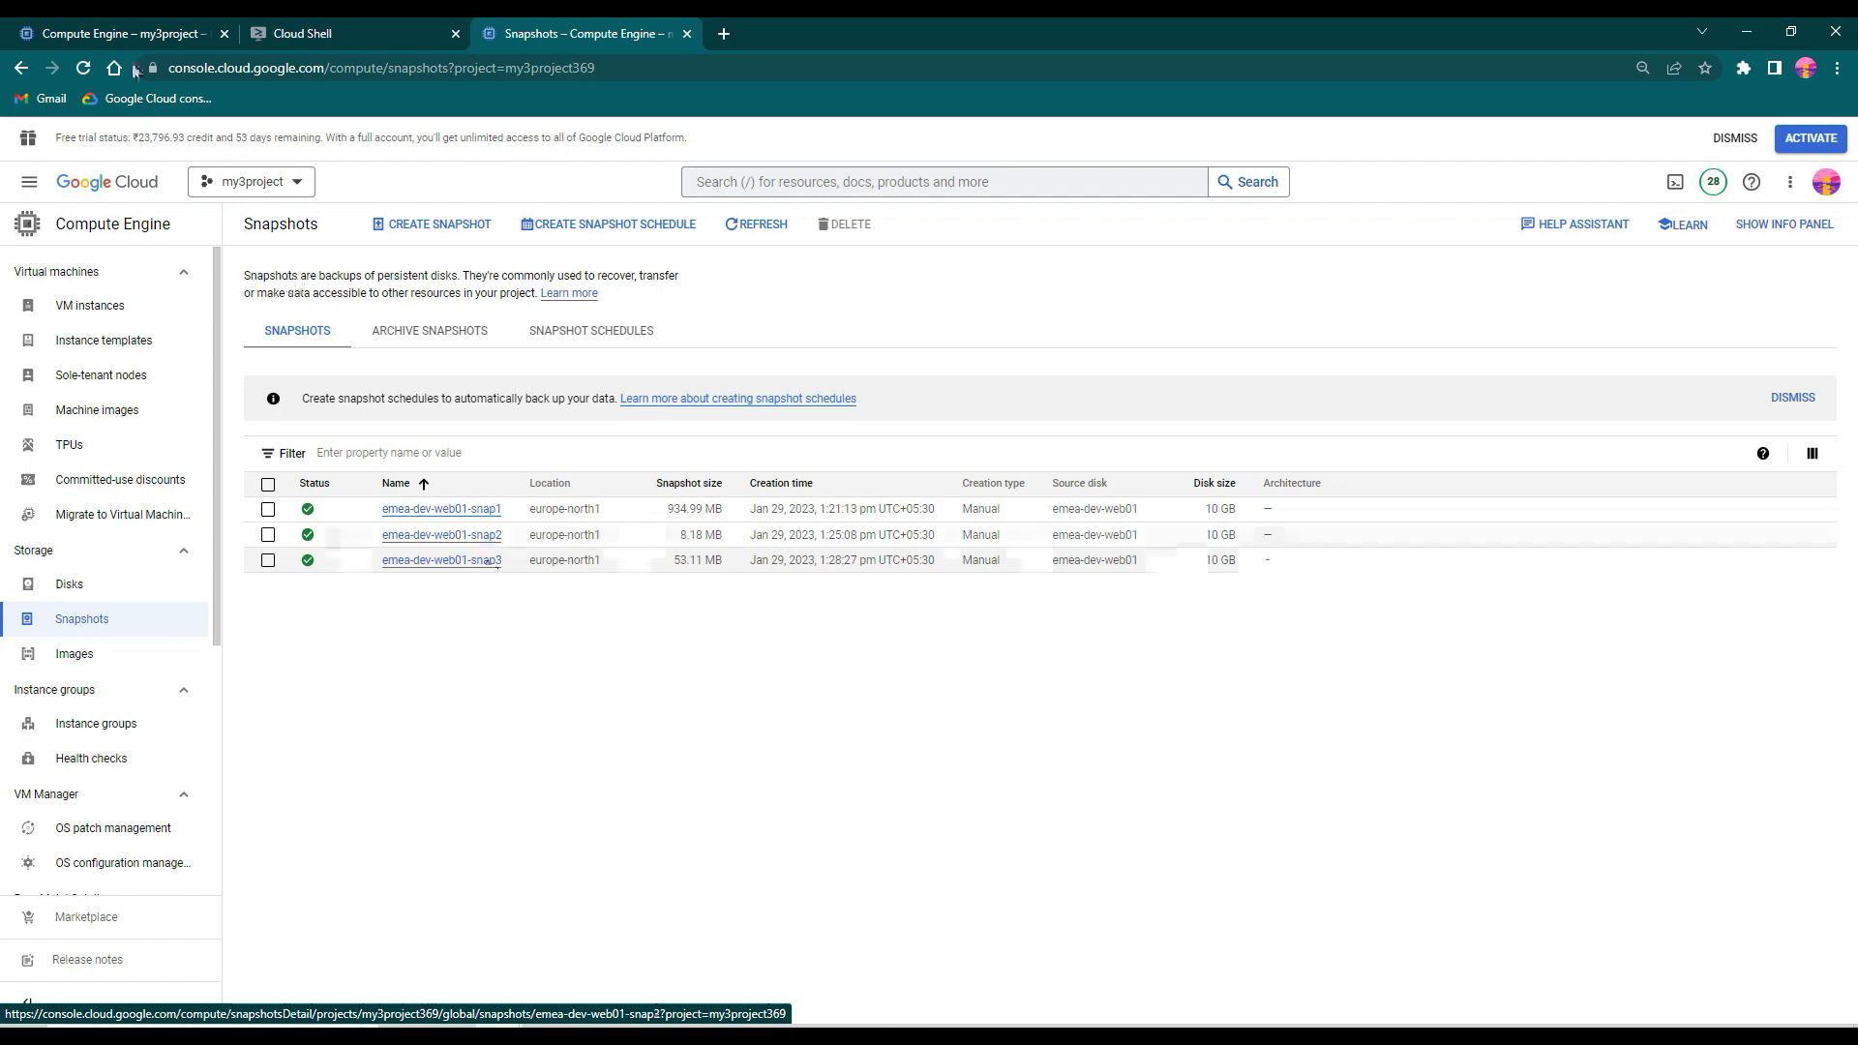
left_click(123, 29)
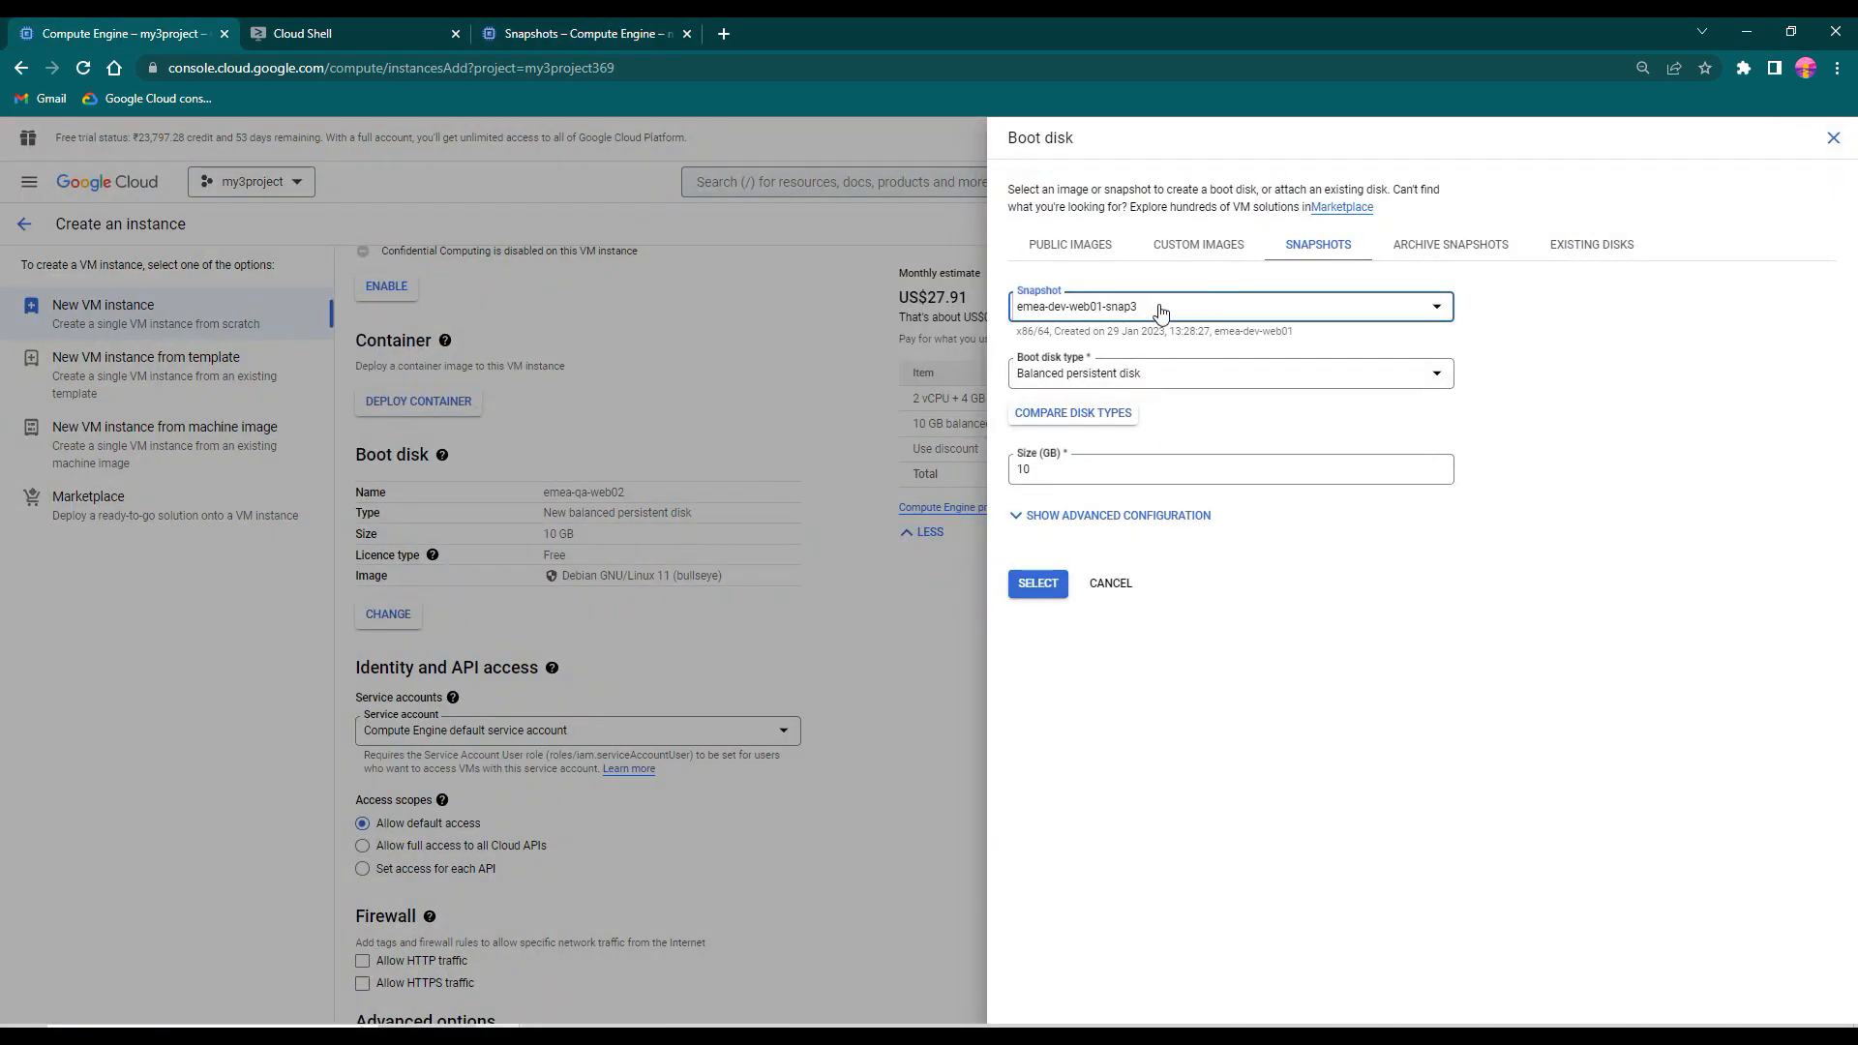
left_click(1032, 585)
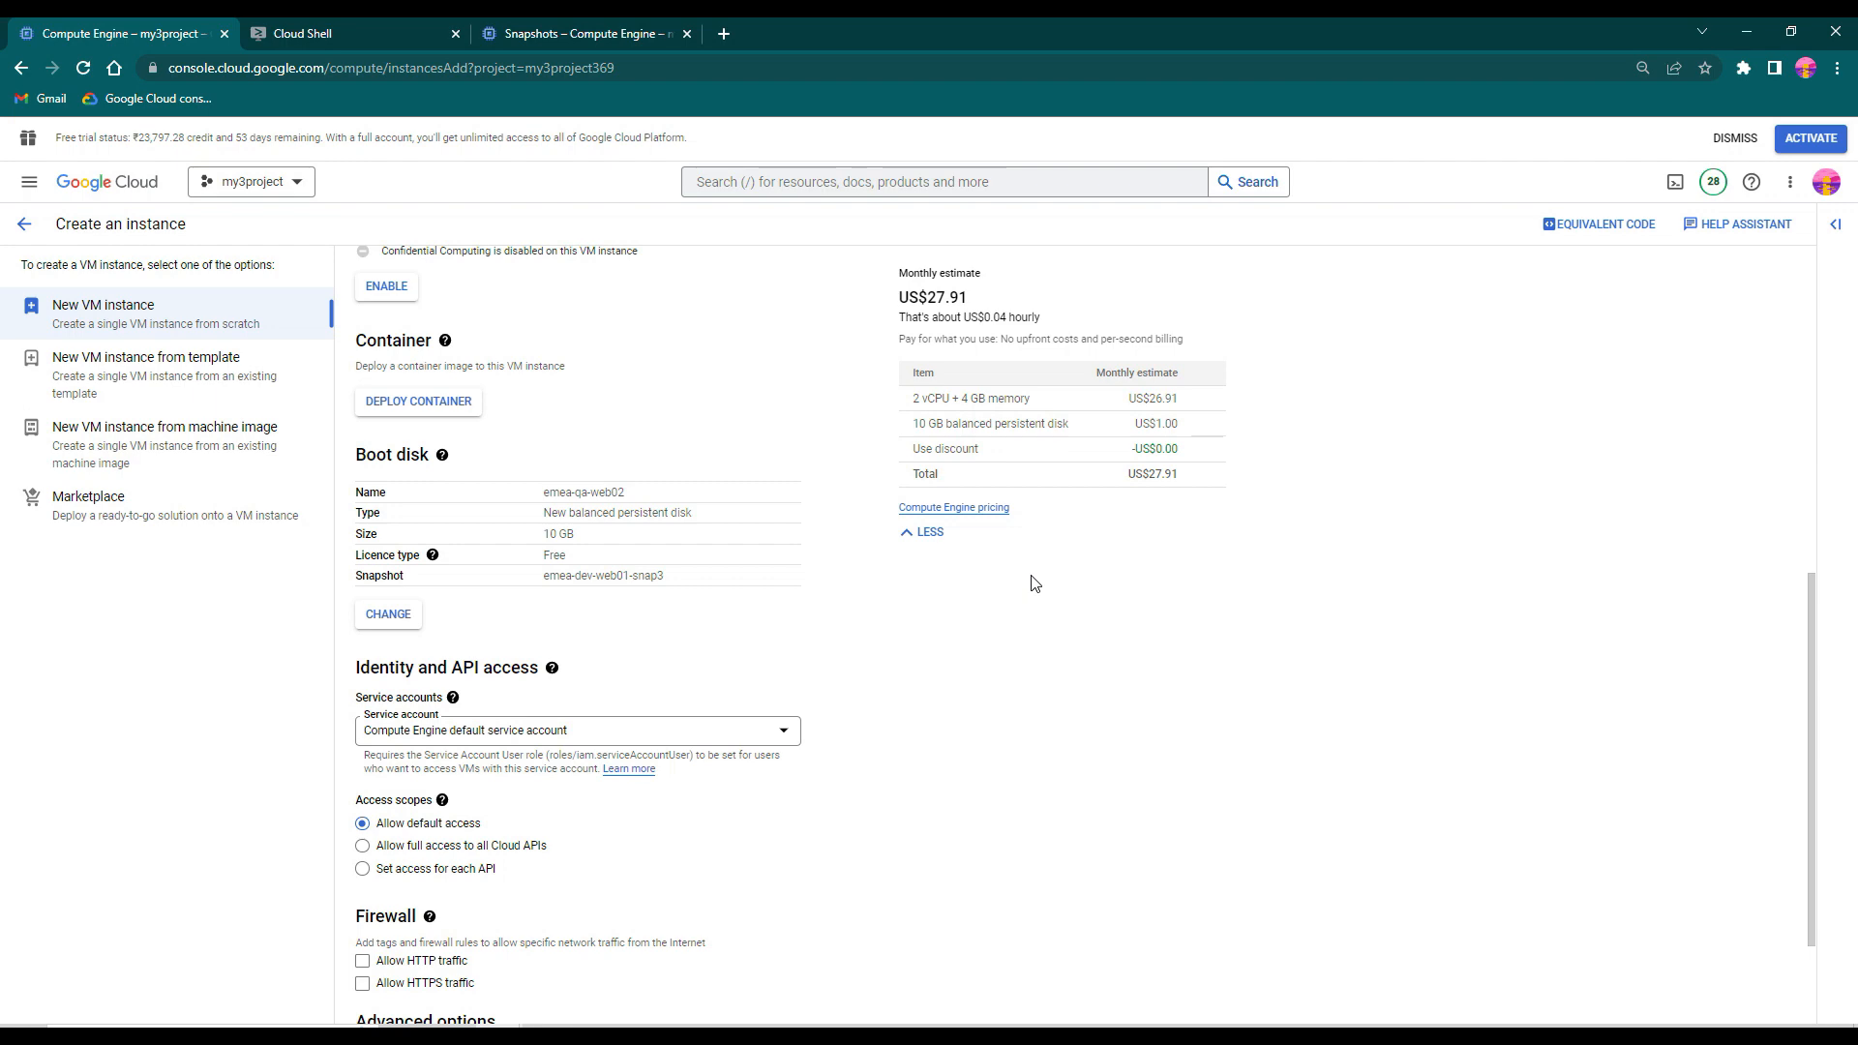
- Review the emea-qa-web02 configuration and create the instance
scroll(1050, 590, "down", 2)
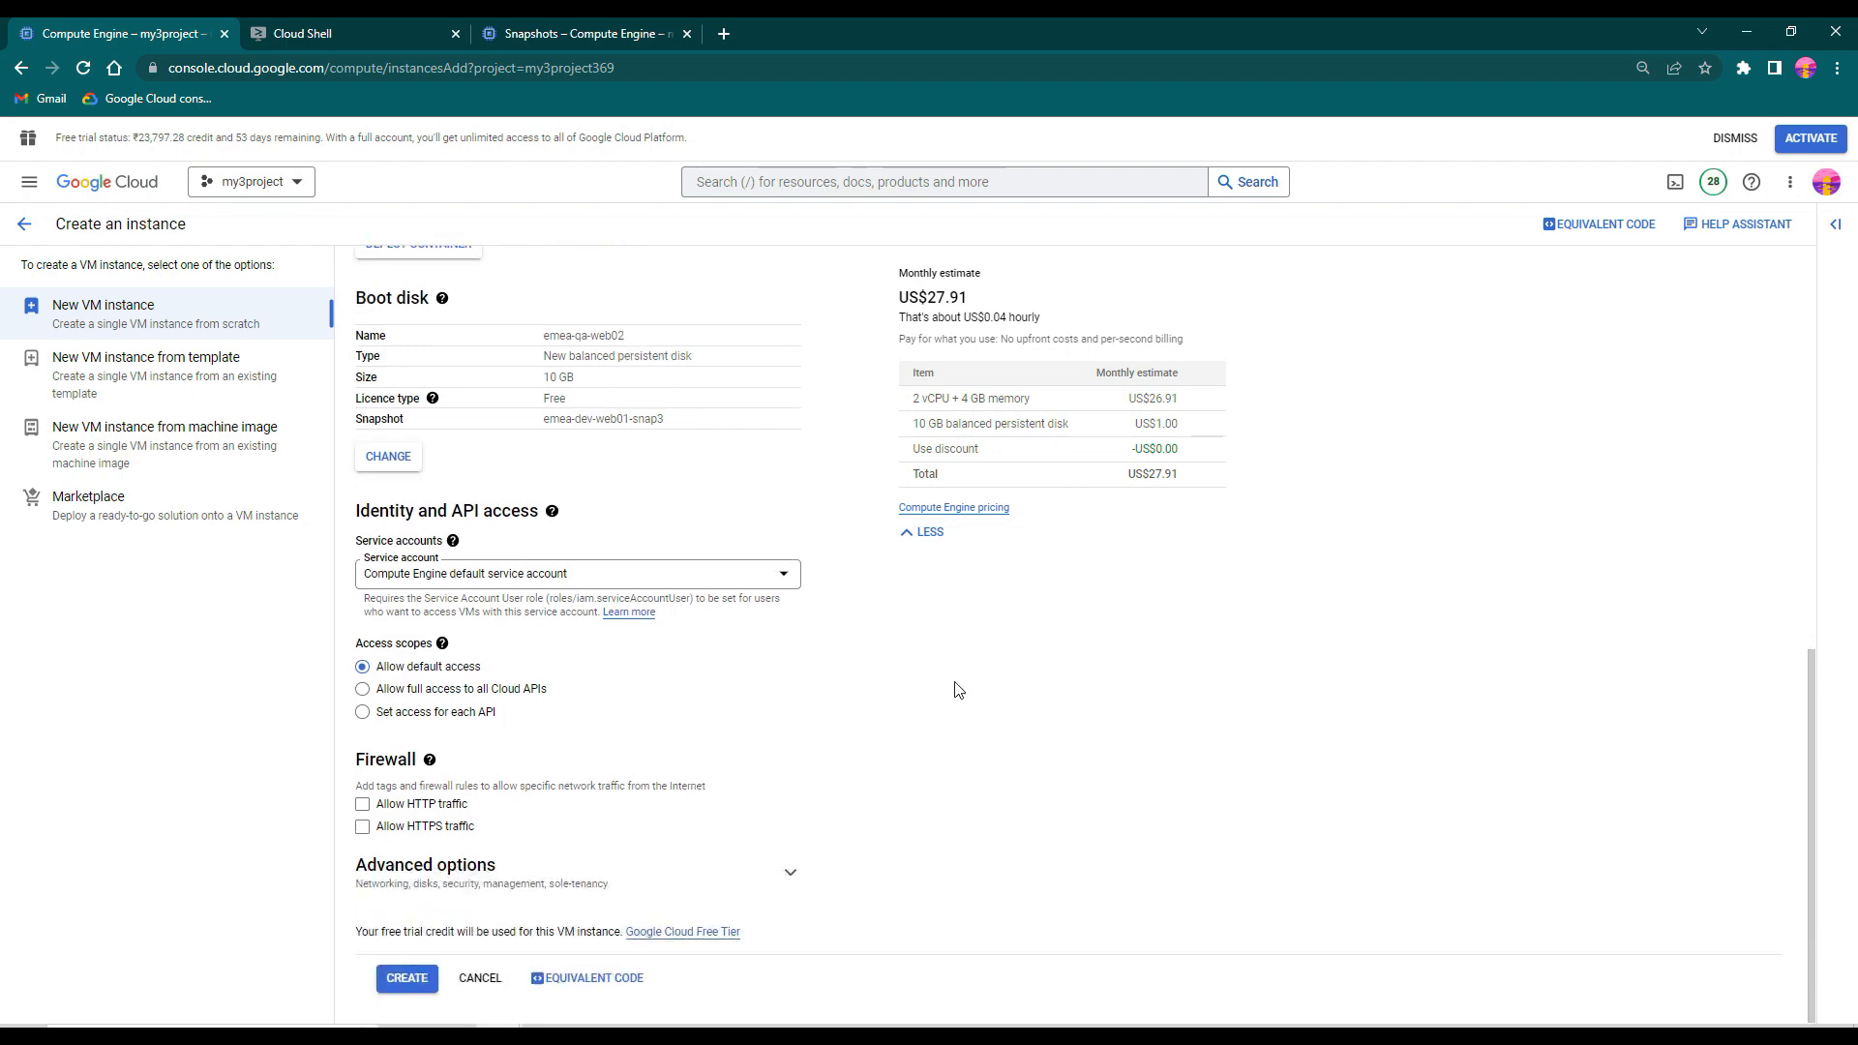
scroll(491, 905, "up", 15)
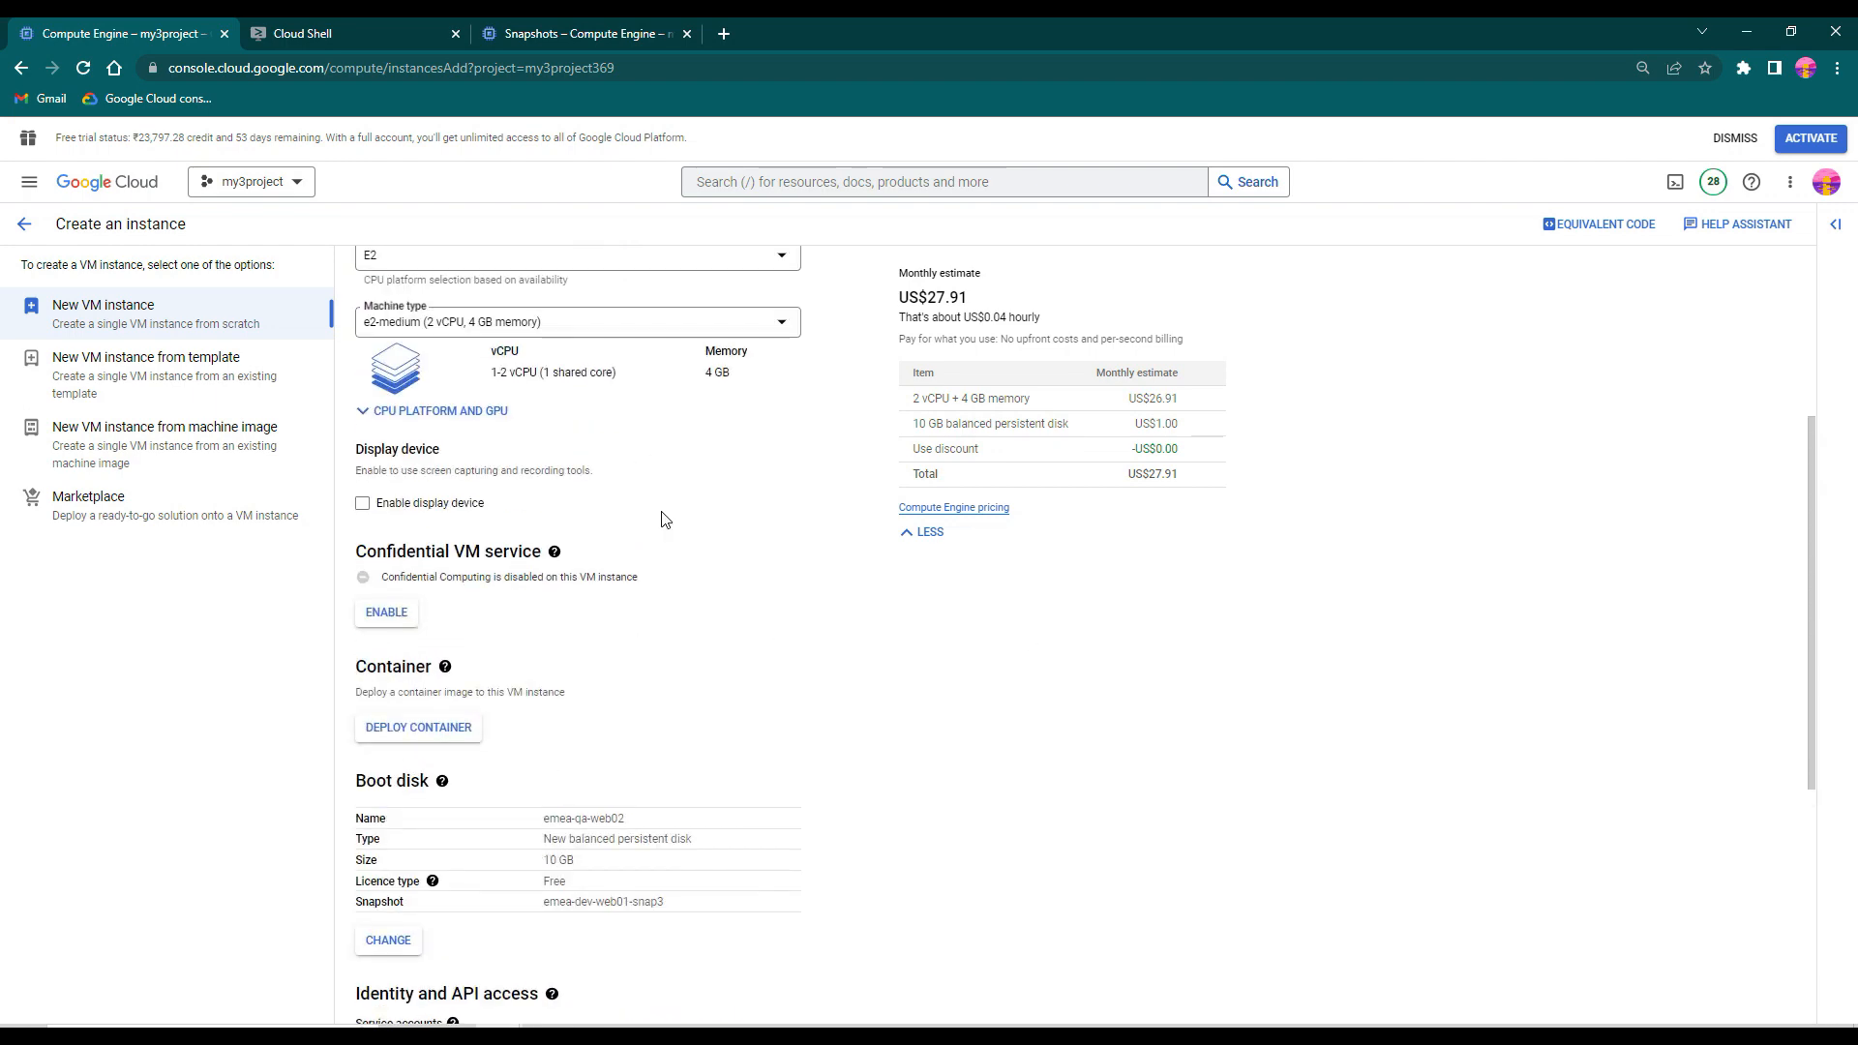
scroll(971, 758, "down", 10)
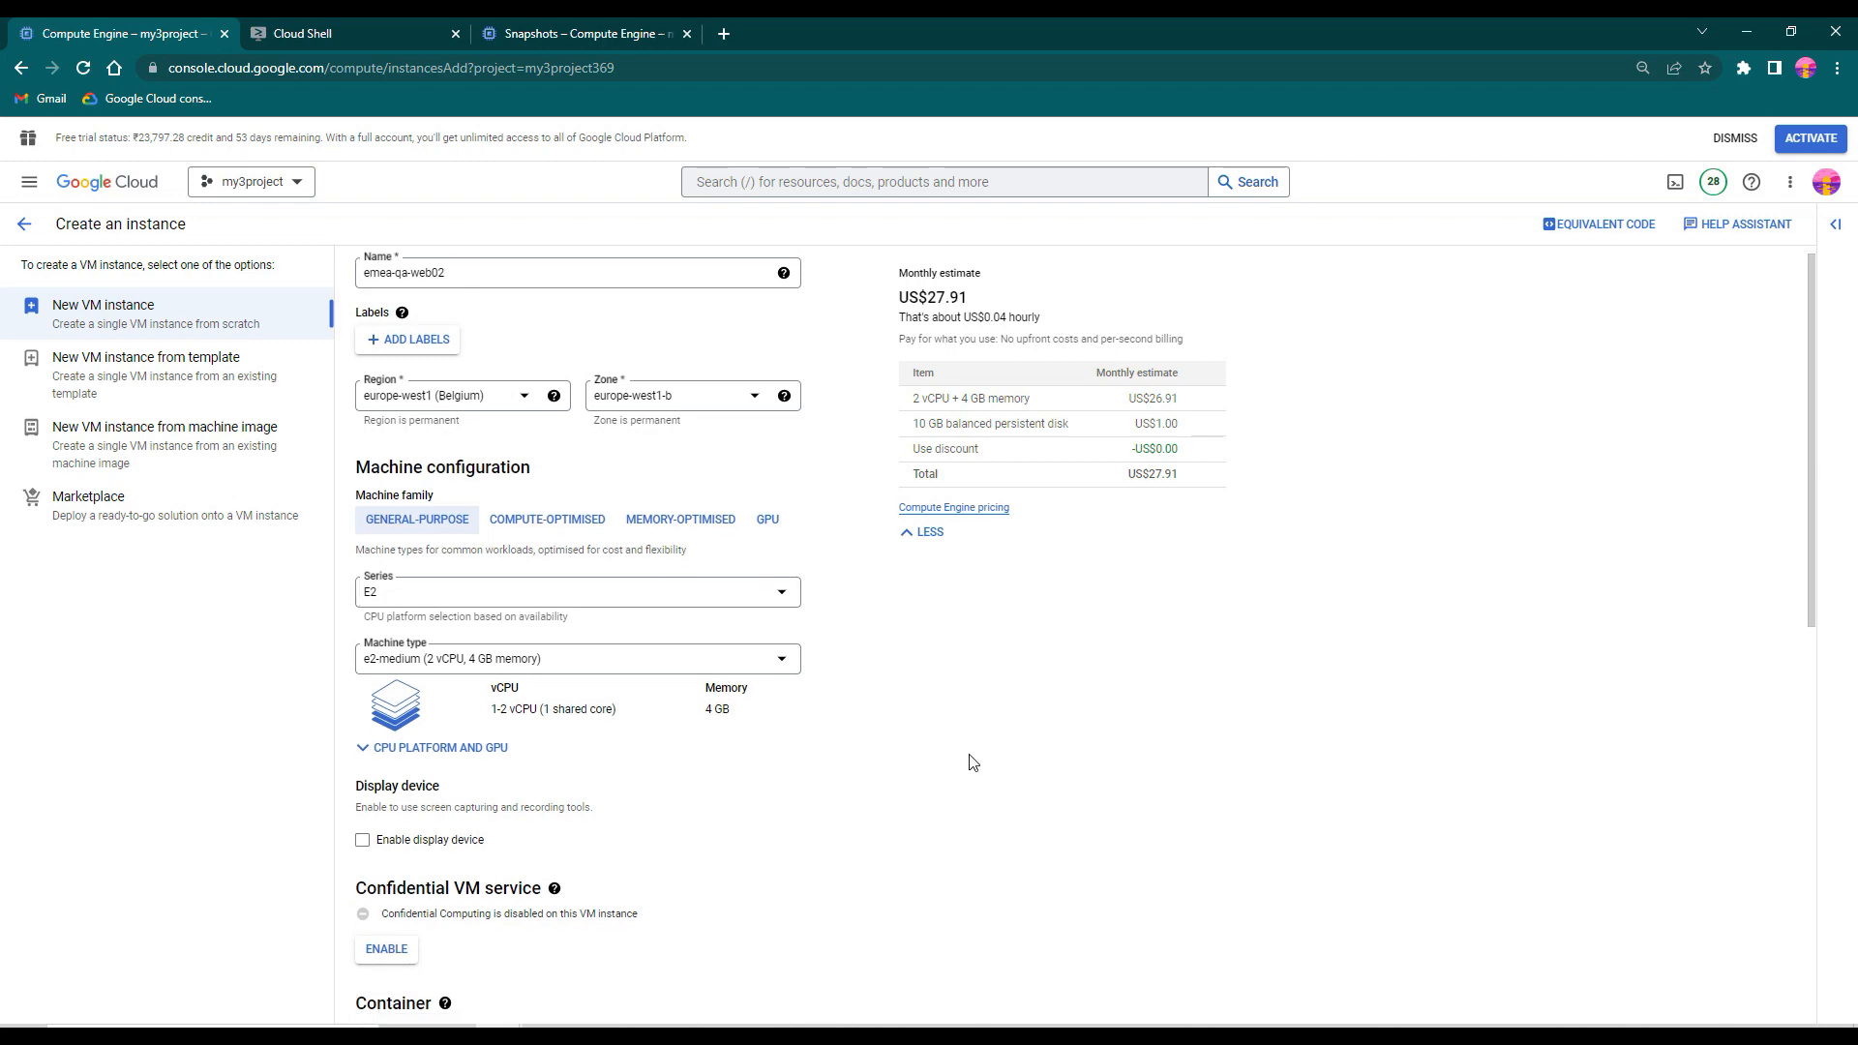
left_click(400, 989)
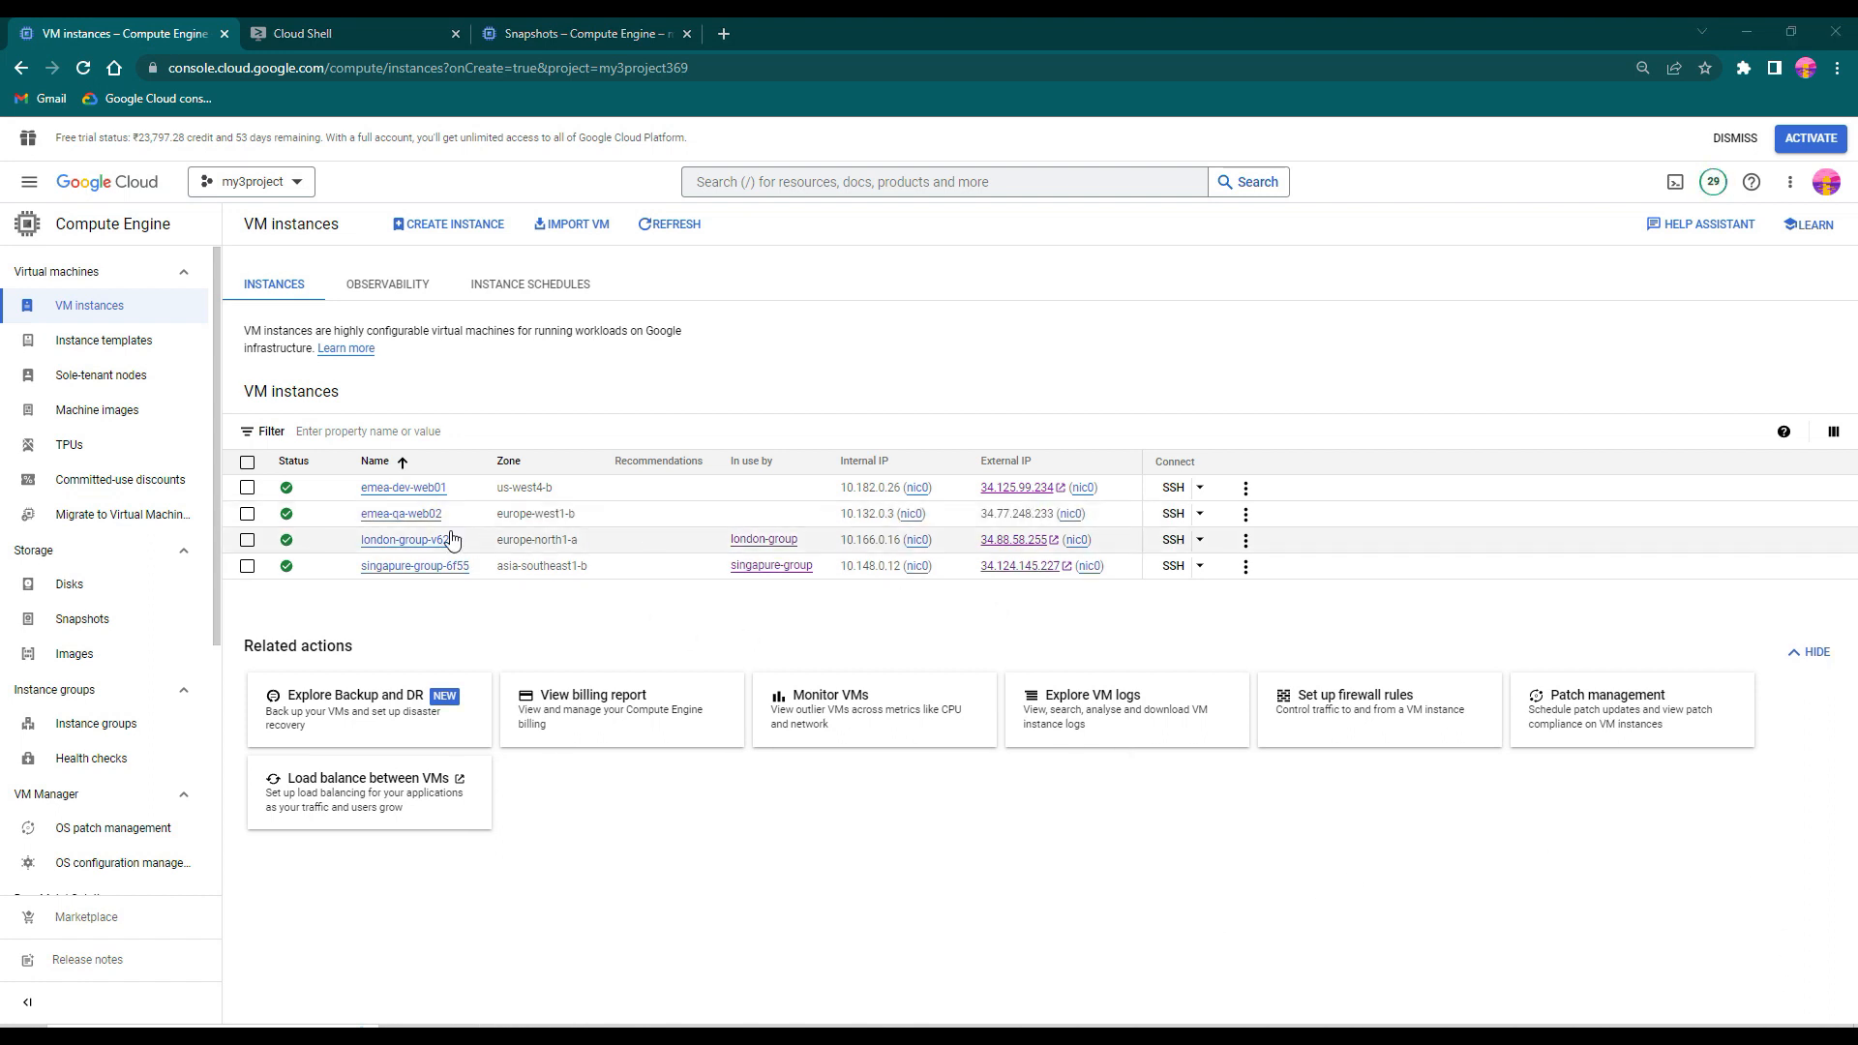
- Open an SSH-in-browser session to emea-qa-web02, then reposition and enlarge its window
left_click(1173, 515)
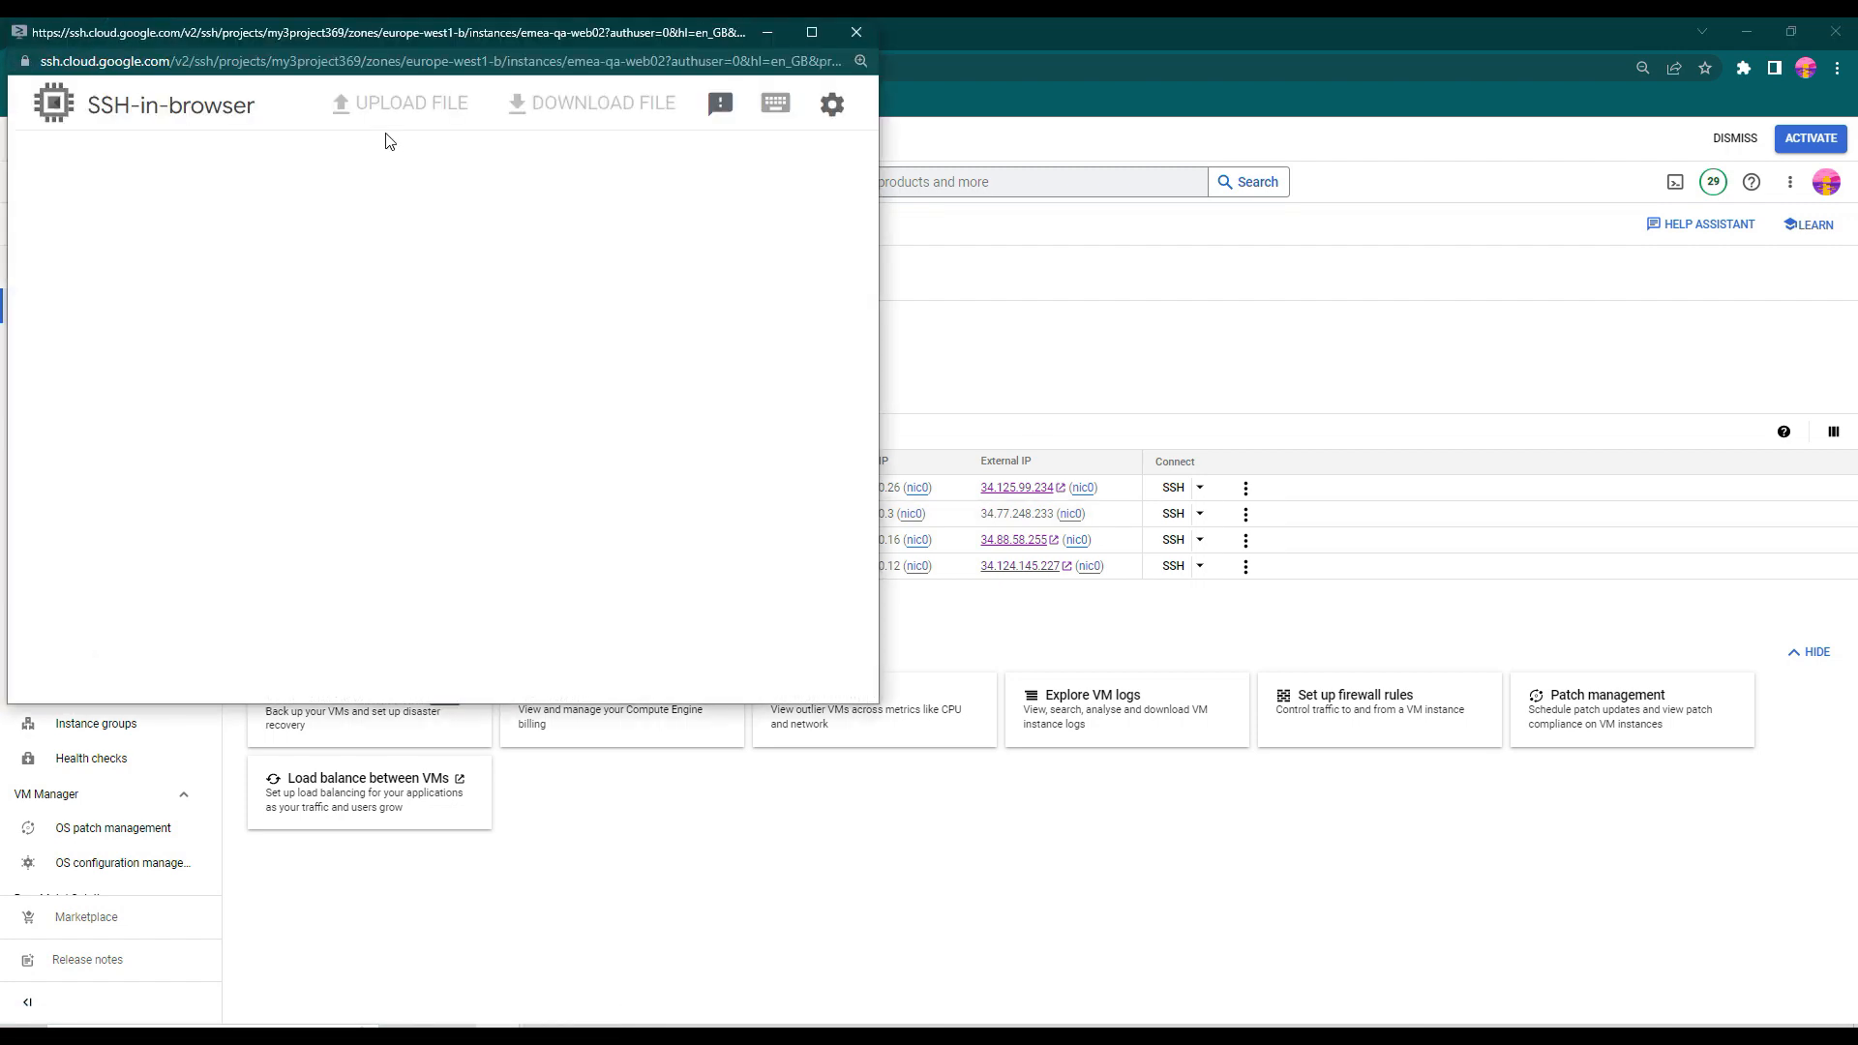
left_click_drag(369, 38, 786, 282)
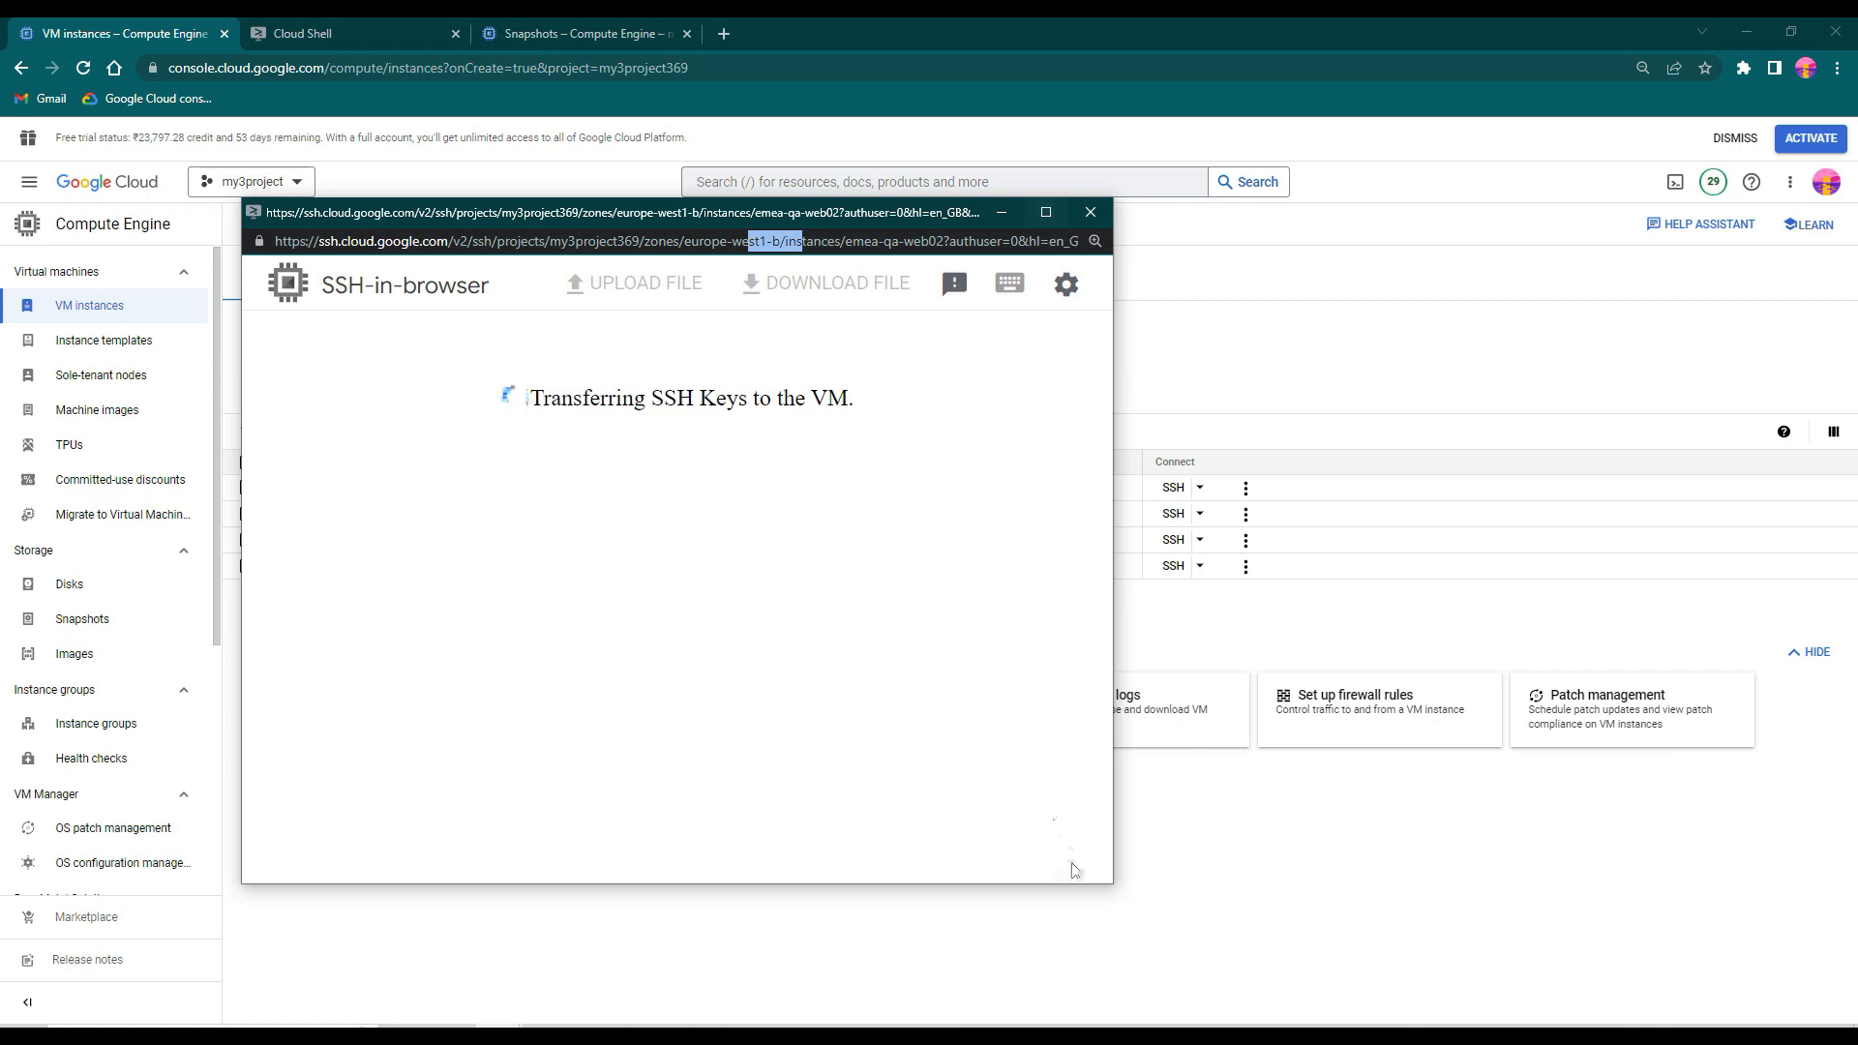
left_click_drag(1109, 886, 1400, 1021)
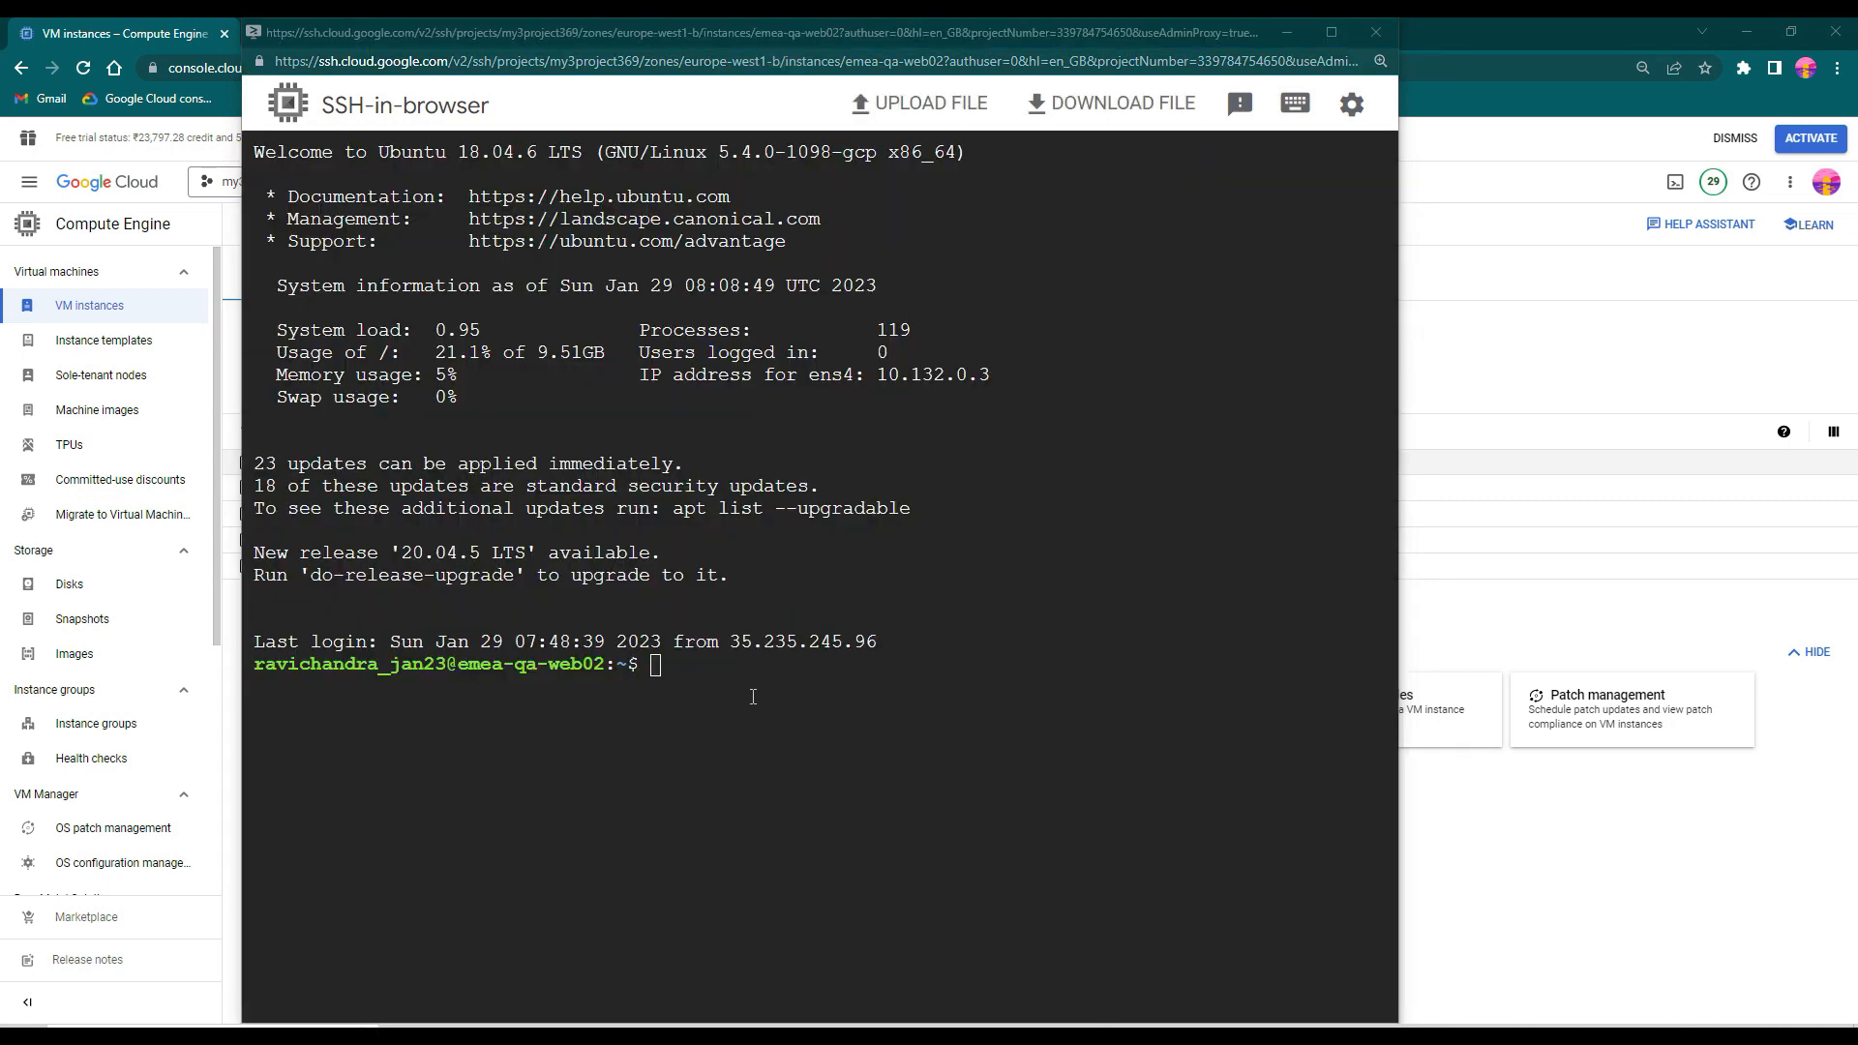
- Run hostname in the emea-qa-web02 SSH session to check the machine's name
left_click(753, 696)
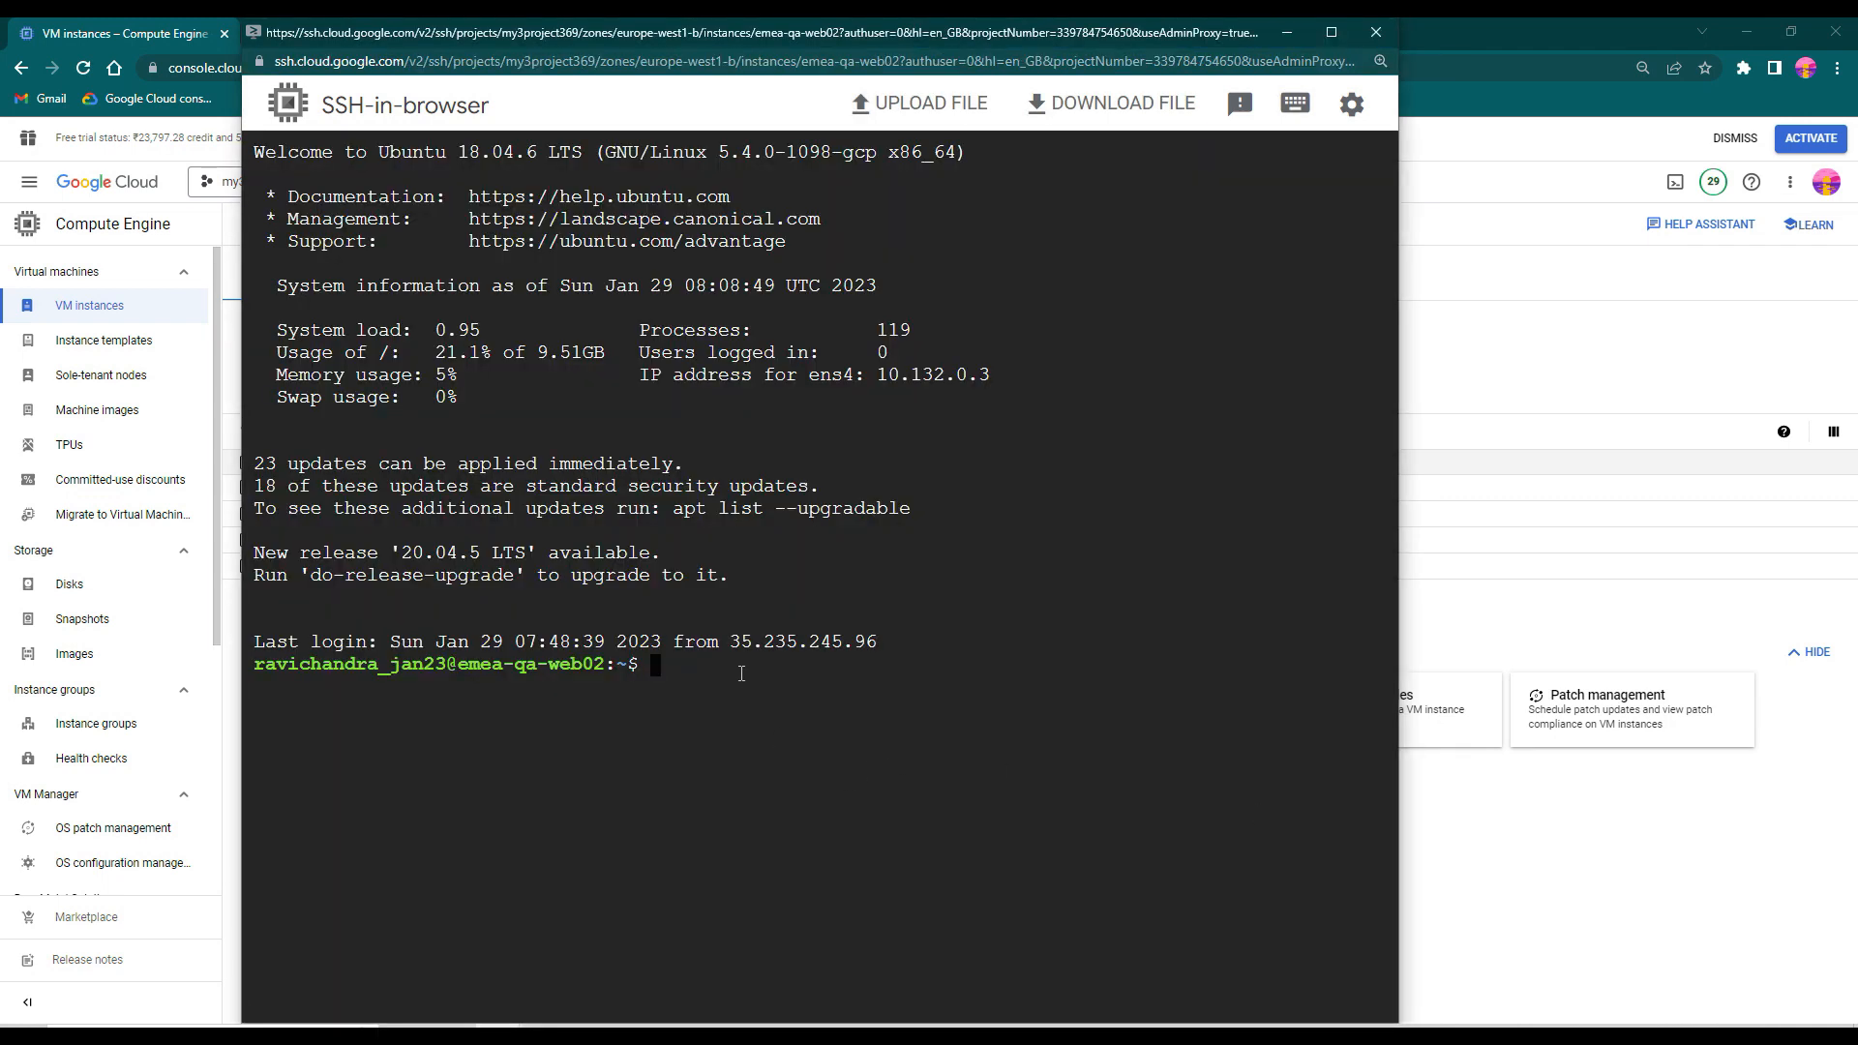
type("hostname")
key("Return")
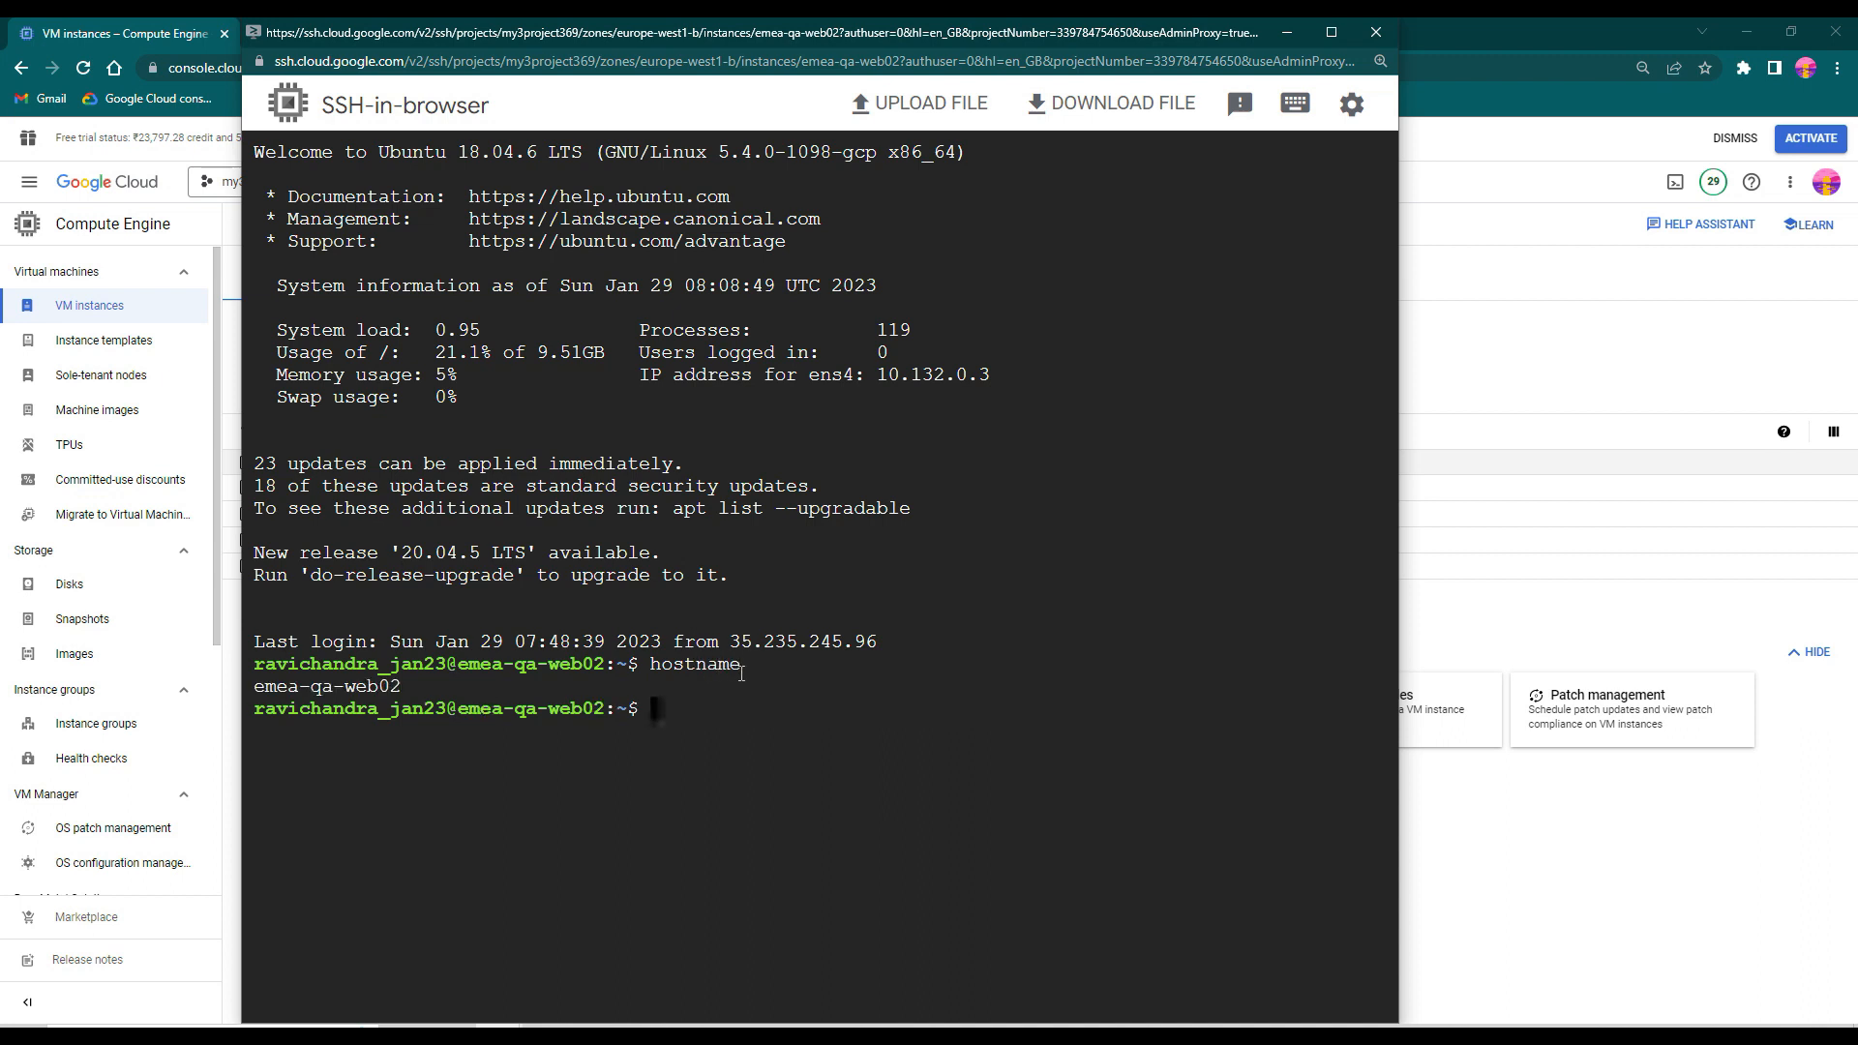
- Switch to a root shell on emea-qa-web02 with sudo -i and list the root home directory in long format
type("sudo -i")
key("Return")
type("ls -l")
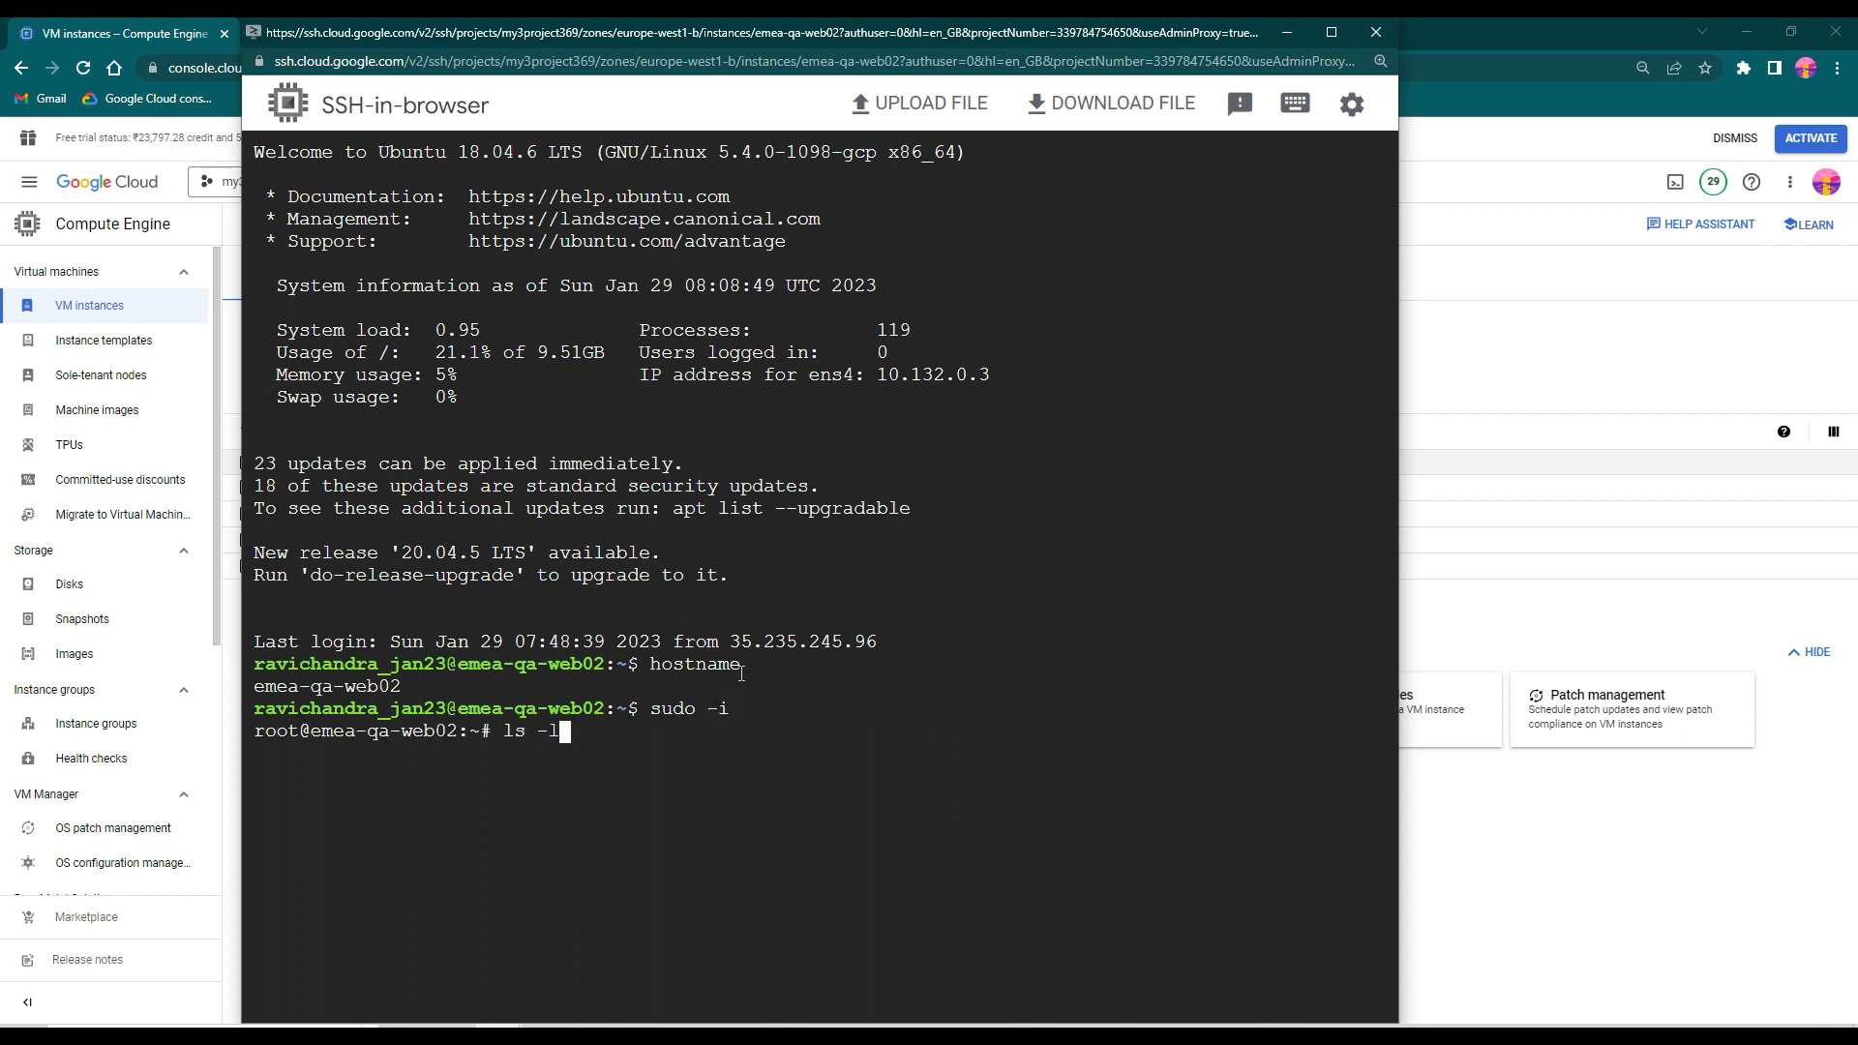
key("Return")
- Change into the deploy directory and list its files in long format to check the restored contents
type("cd deploy/")
key("Return")
type("ls -l")
key("Return")
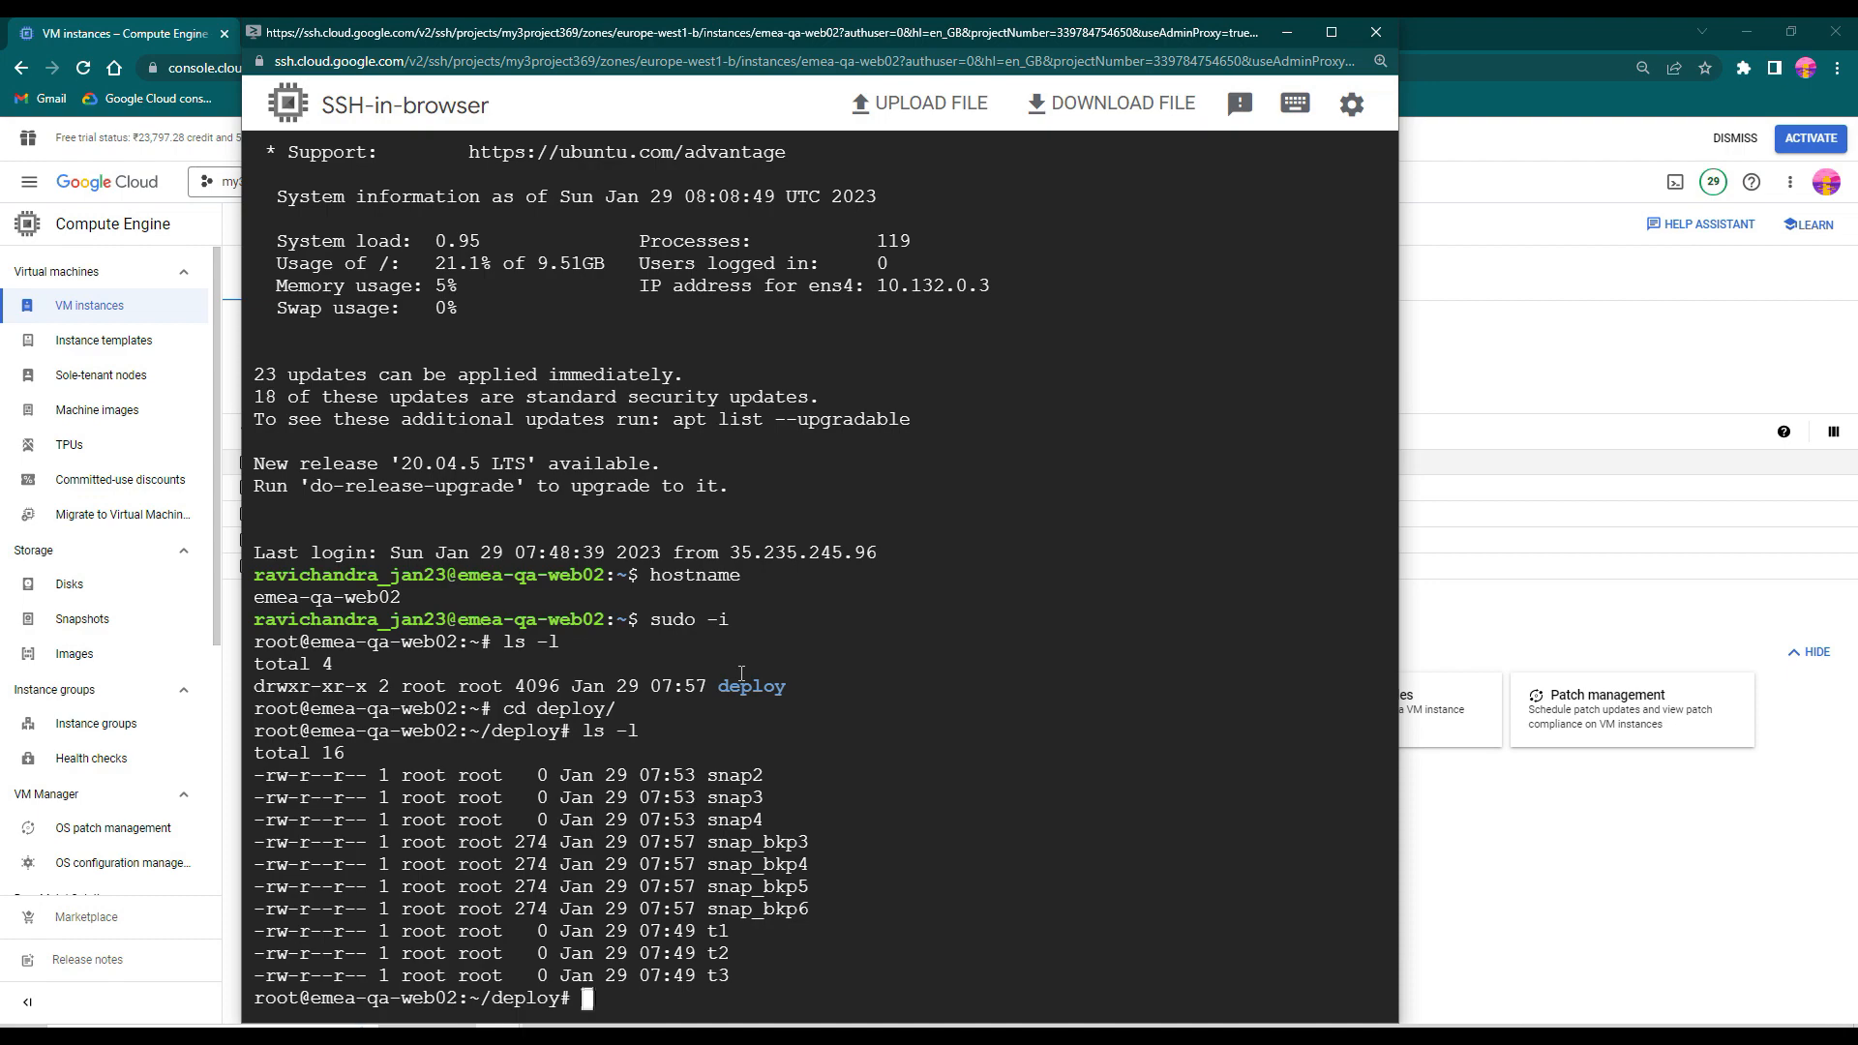
- Switch to the Notepad notes and highlight scenario 2 about restoring in the same machine, then clear the selection
left_click(879, 1029)
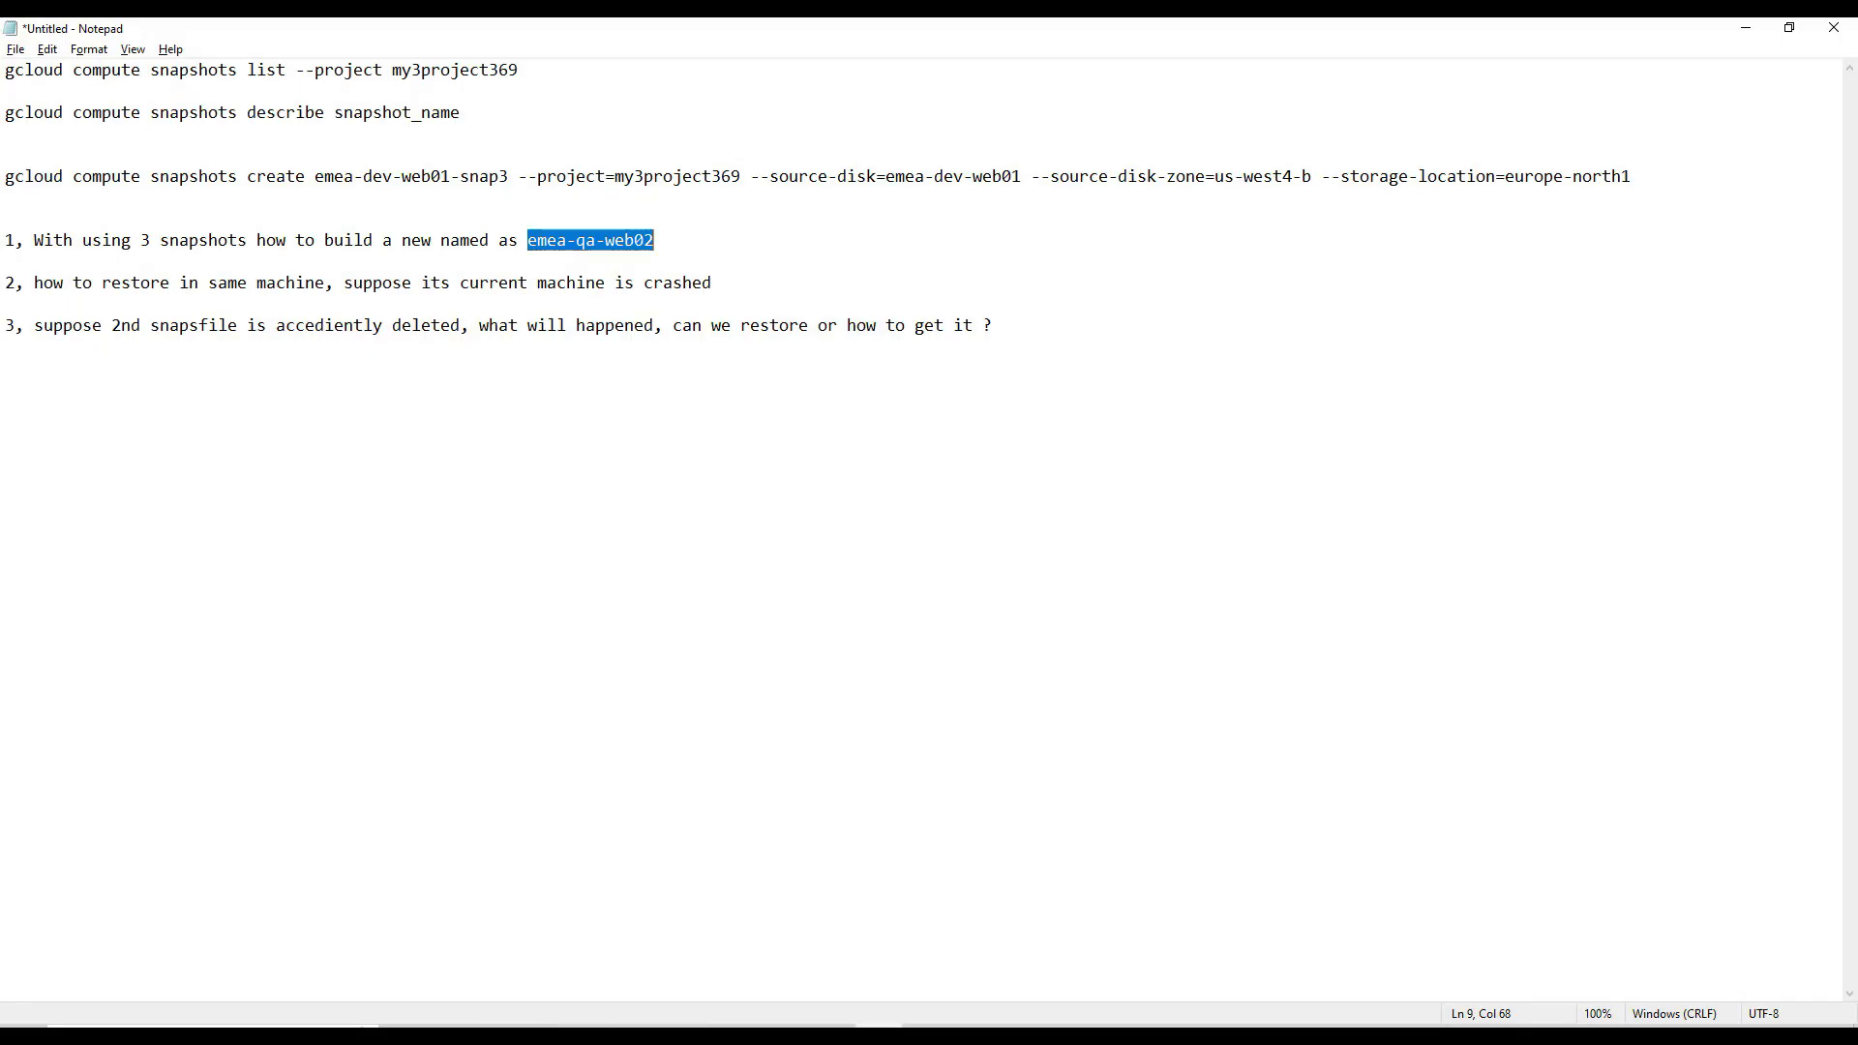
left_click_drag(713, 287, 478, 264)
left_click_drag(19, 272, 38, 288)
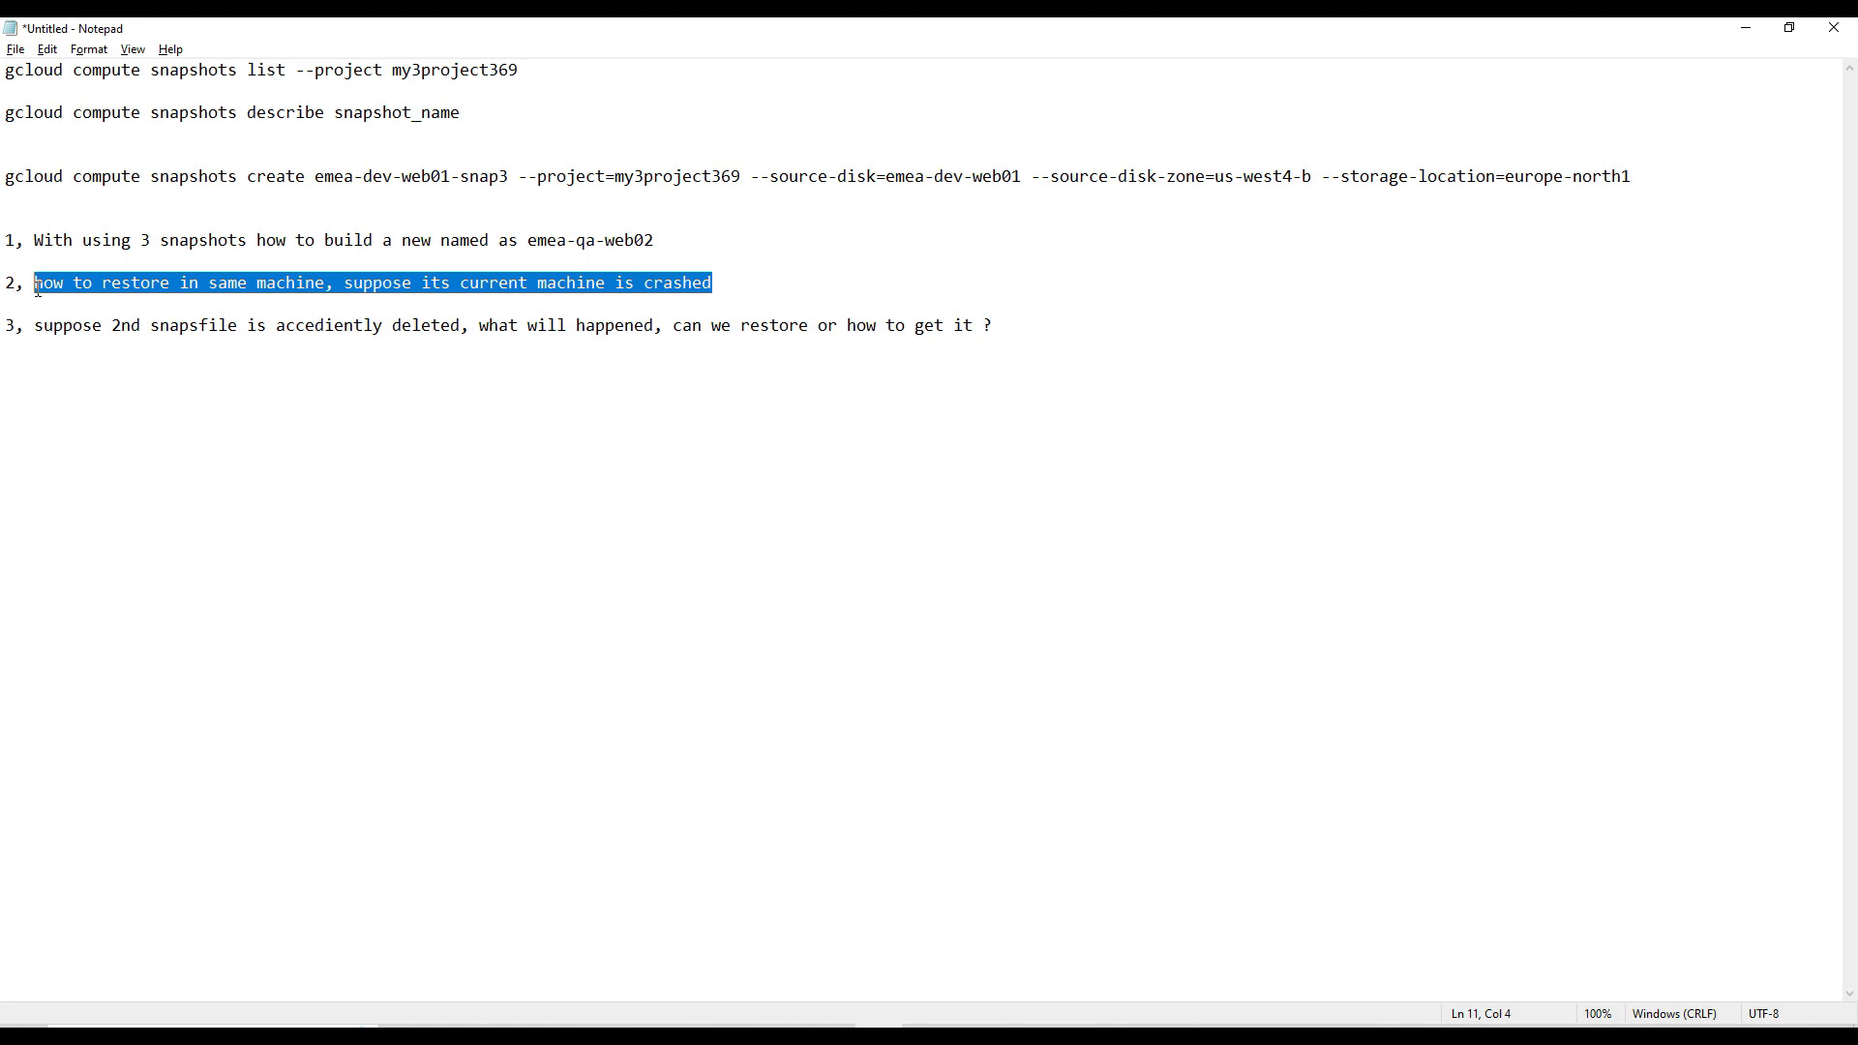
left_click(985, 238)
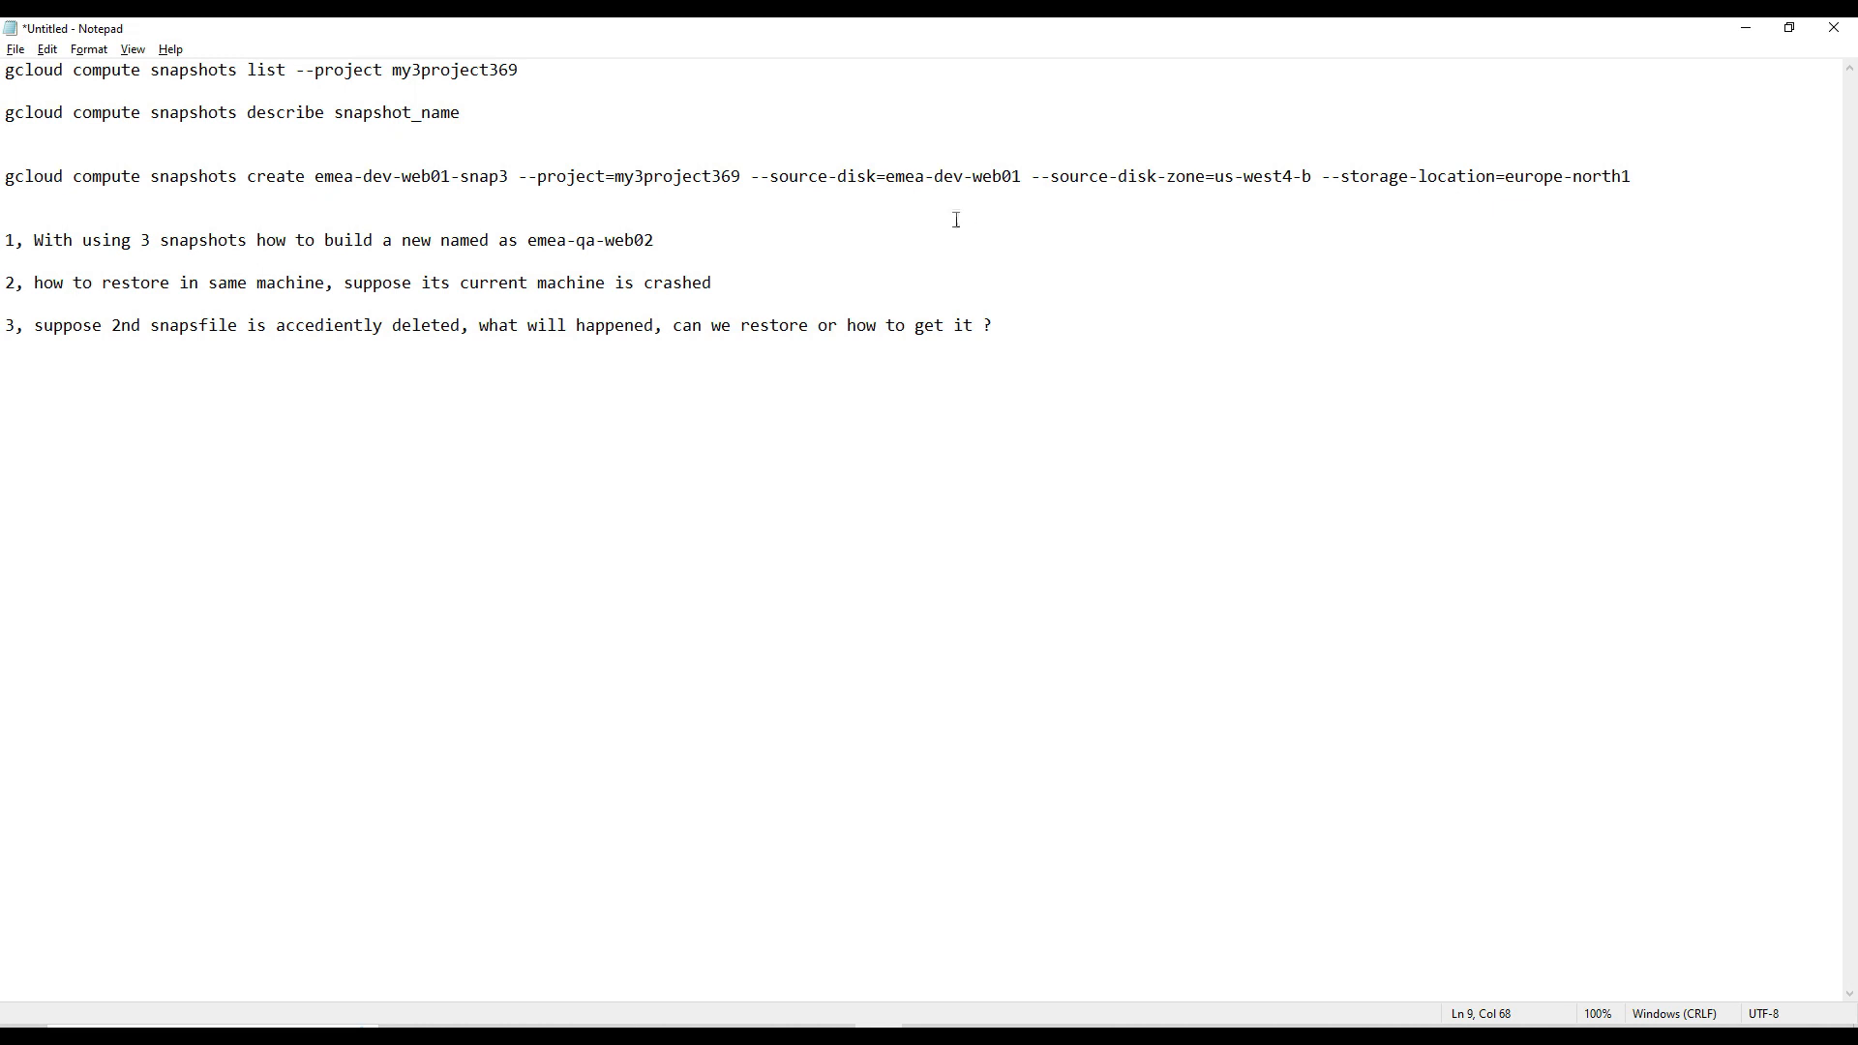
left_click_drag(886, 179, 1021, 164)
key("ctrl+c")
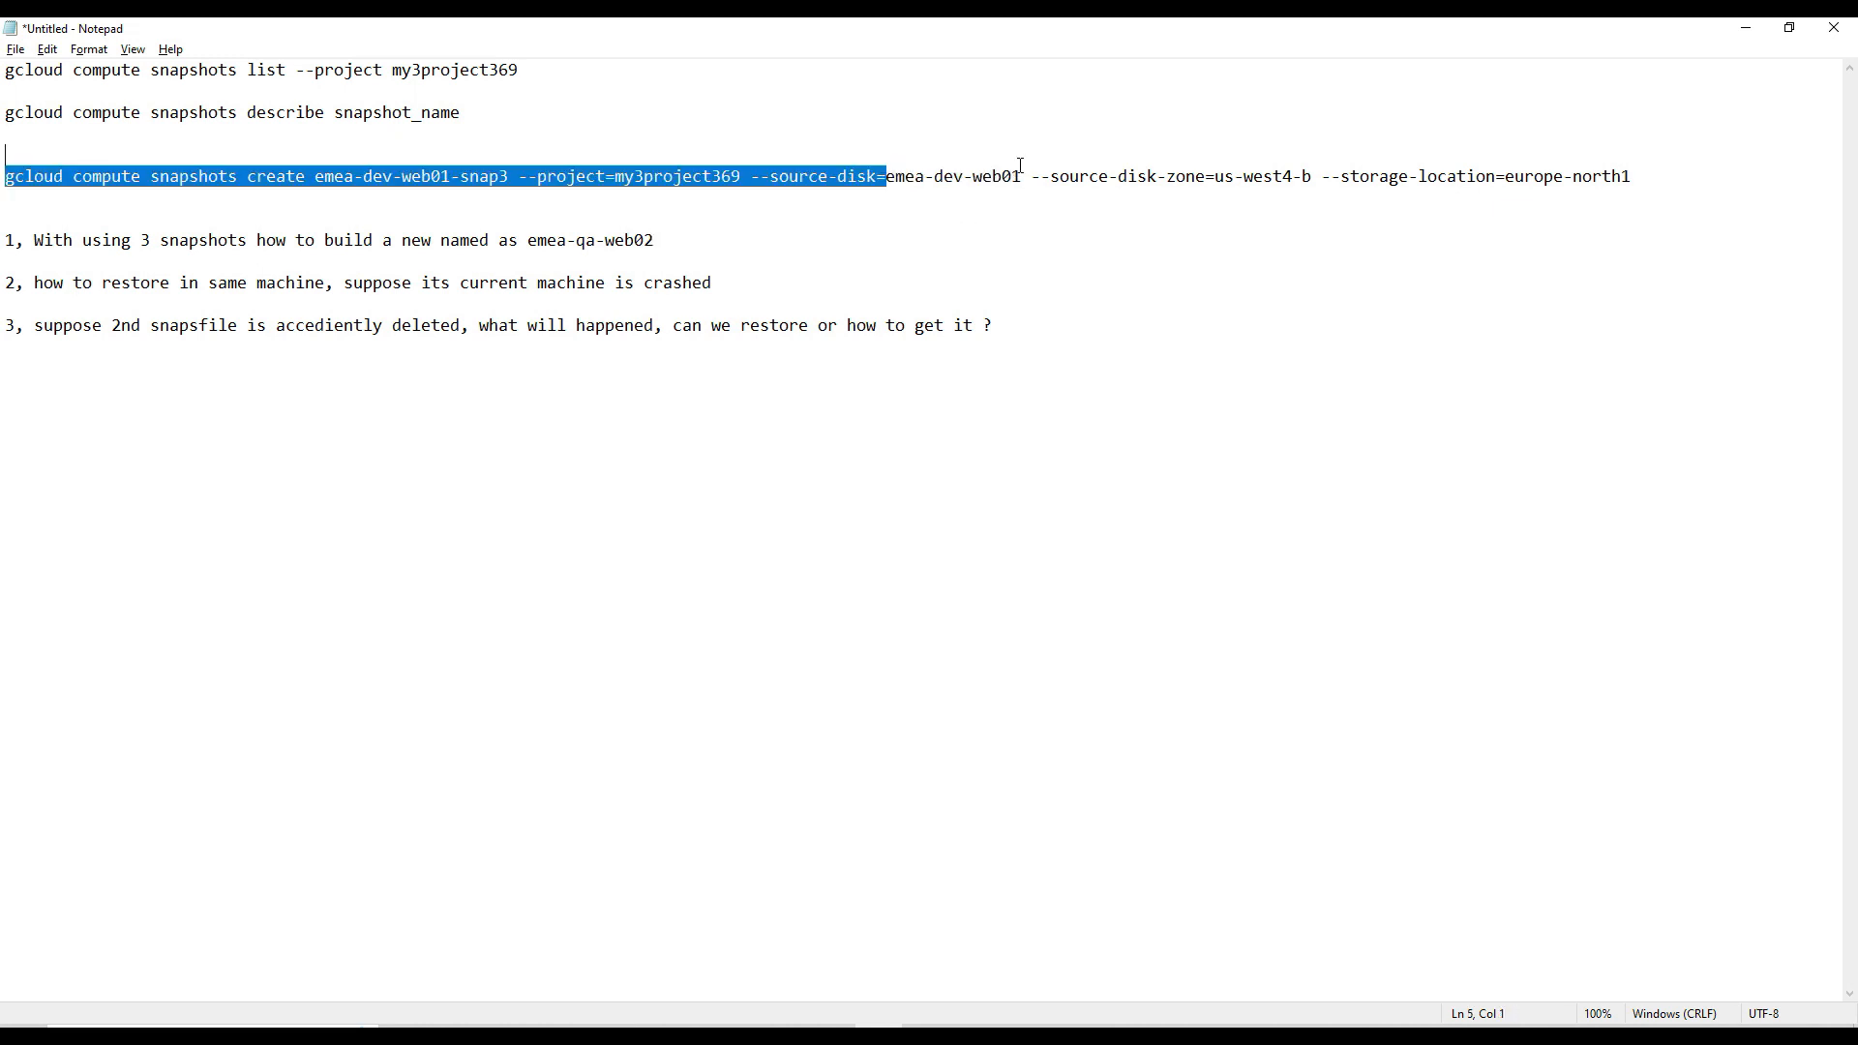
left_click(816, 282)
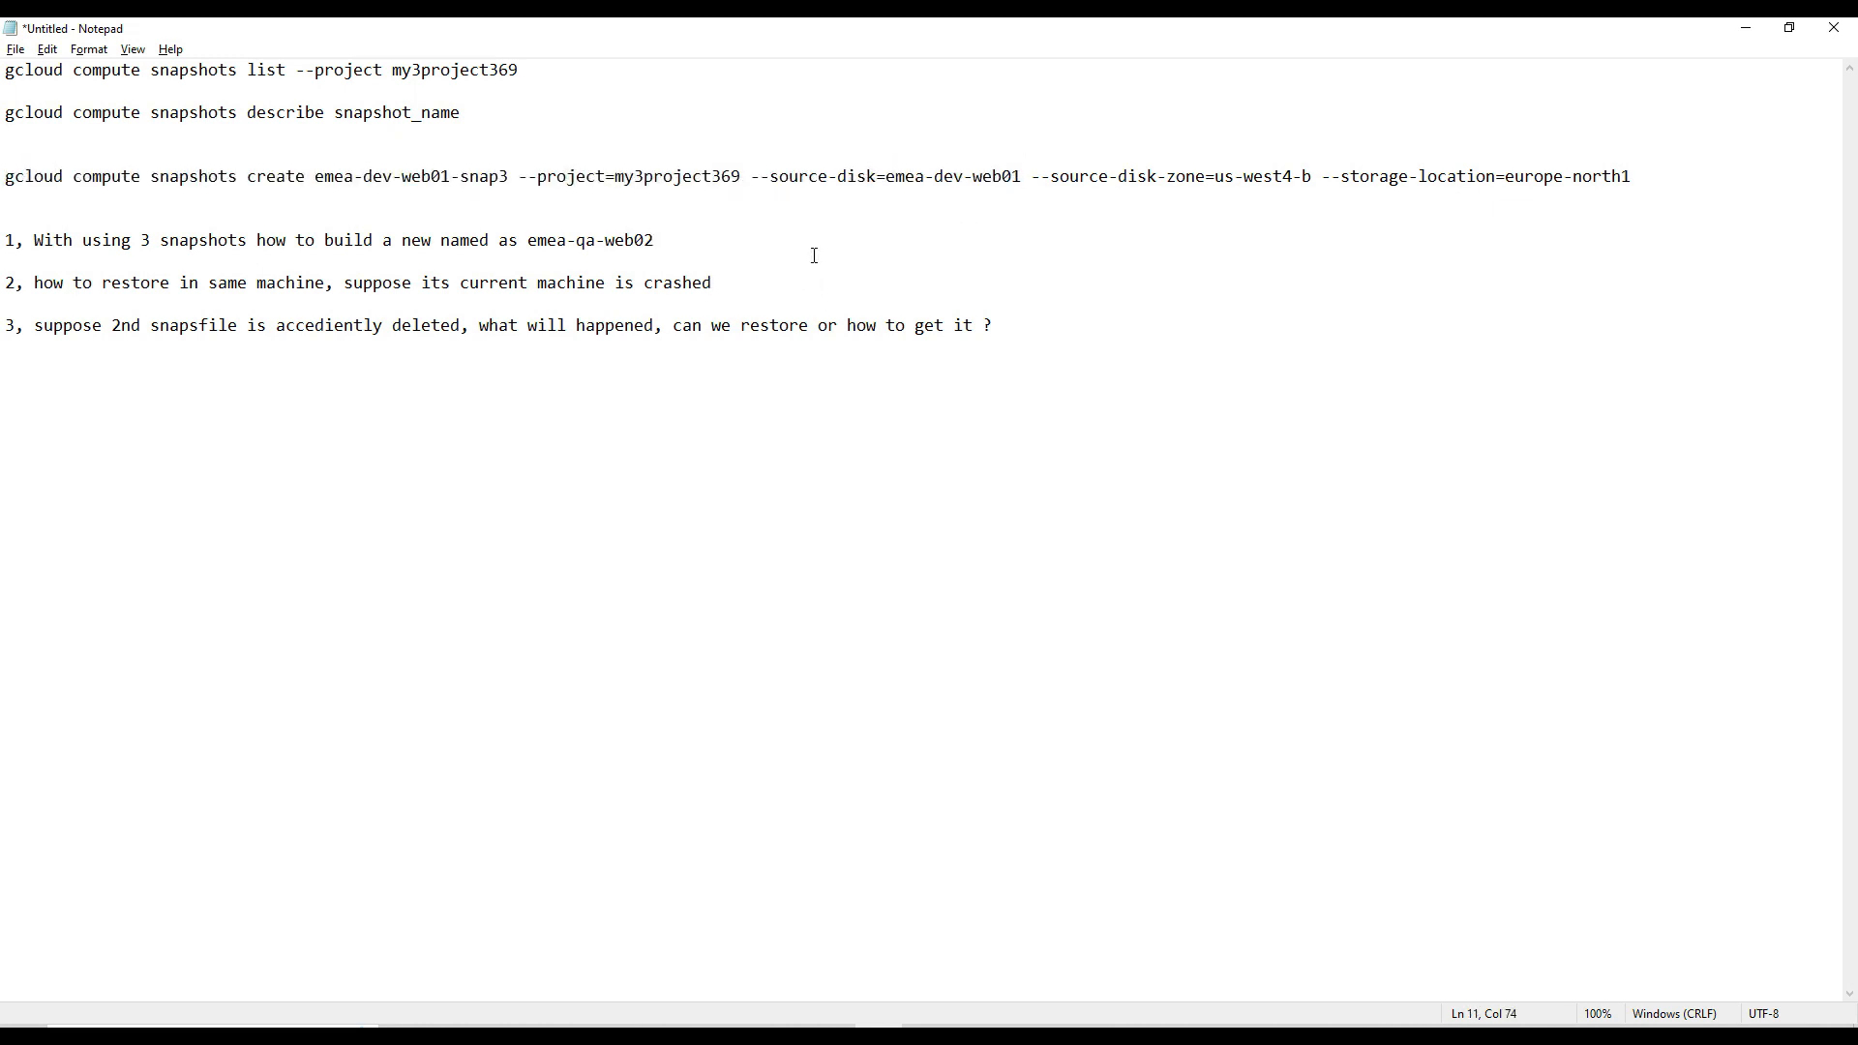
left_click(608, 285)
type("(")
key("ctrl+v")
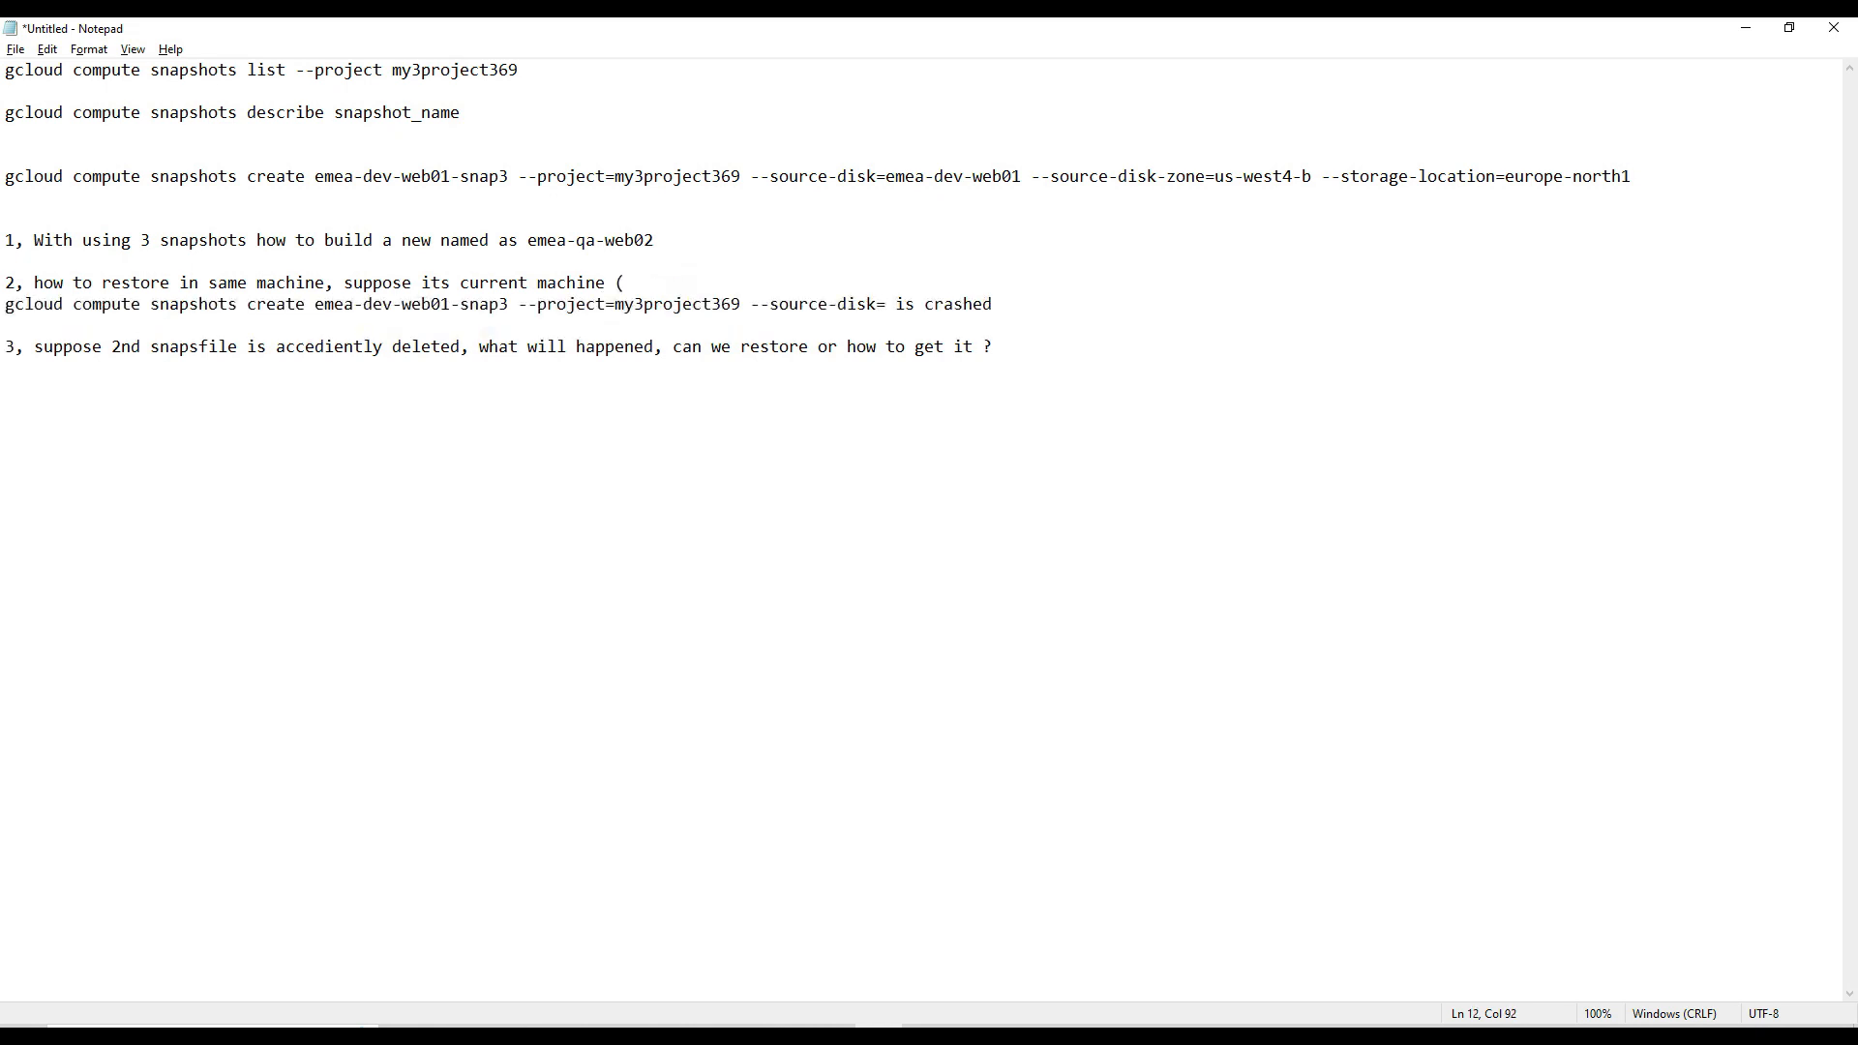
key("ctrl+z")
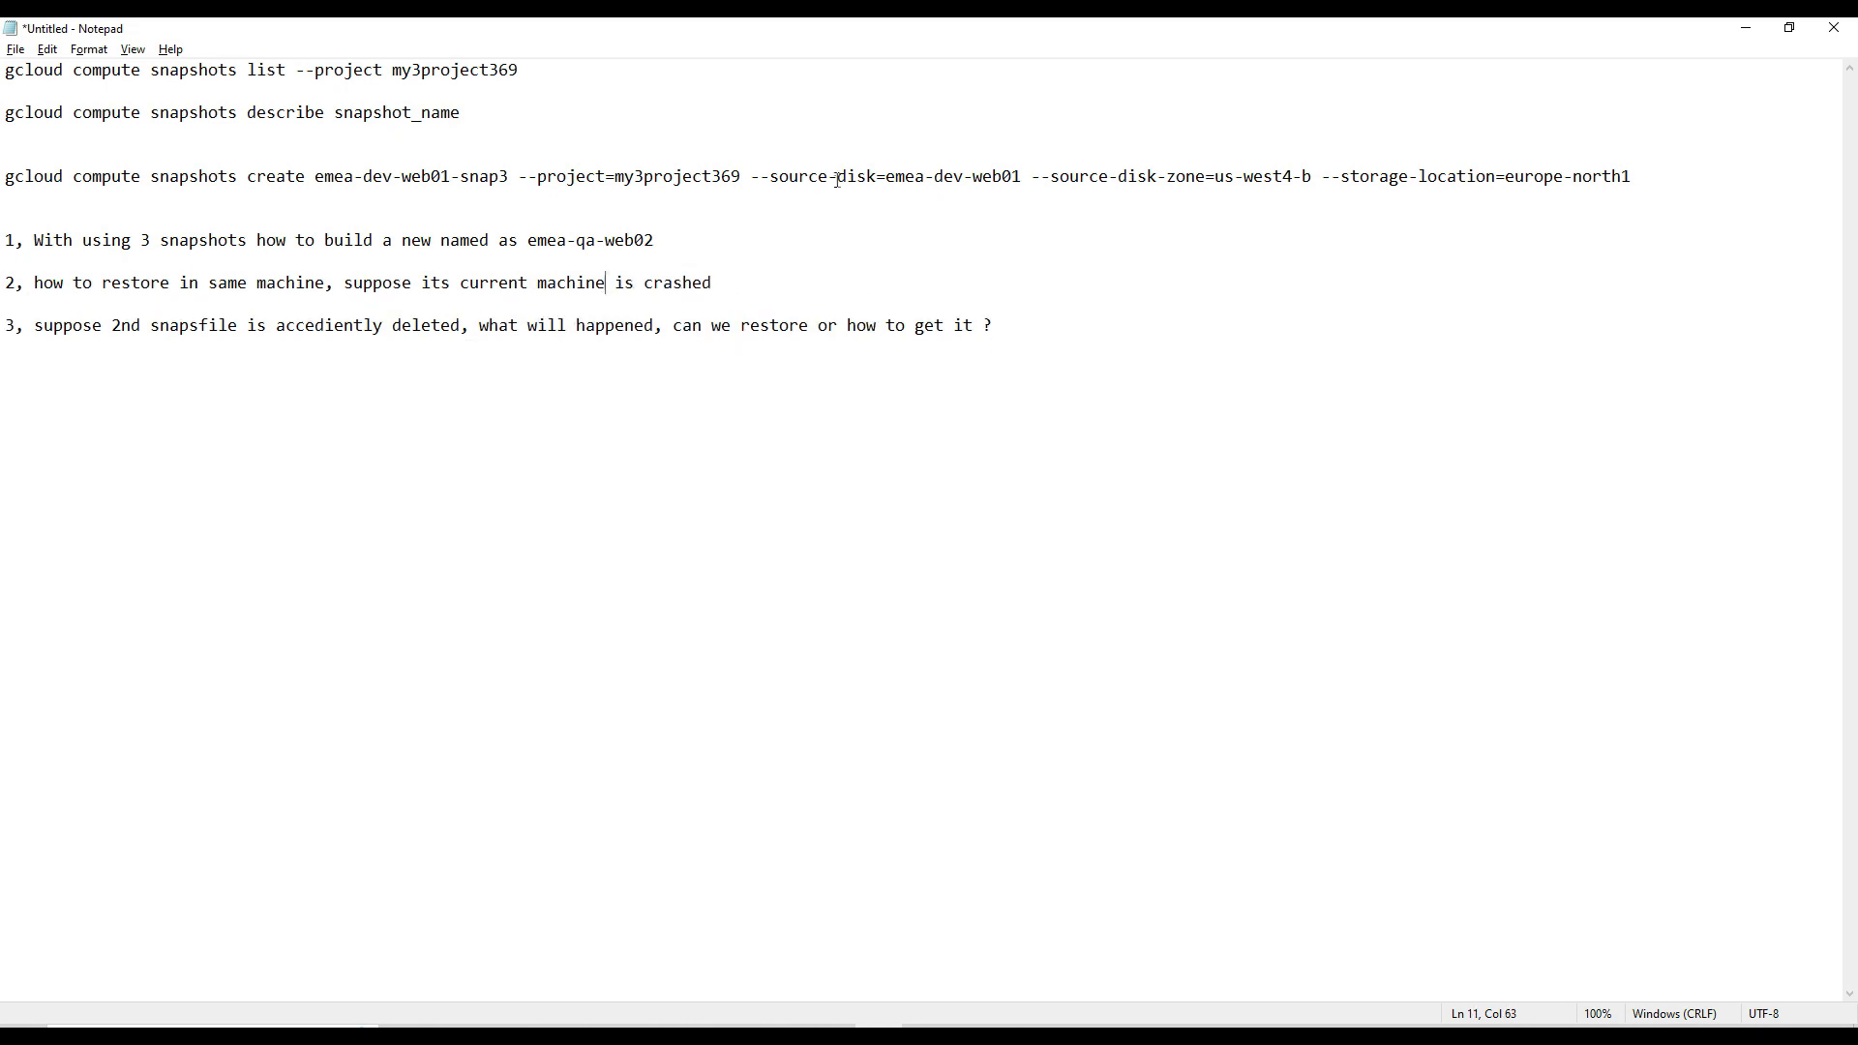
- Copy the source disk name from the snapshot create command and insert it as (emea-dev-web01) after "current machine" in scenario 2
left_click_drag(887, 178, 1027, 180)
key("ctrl+c")
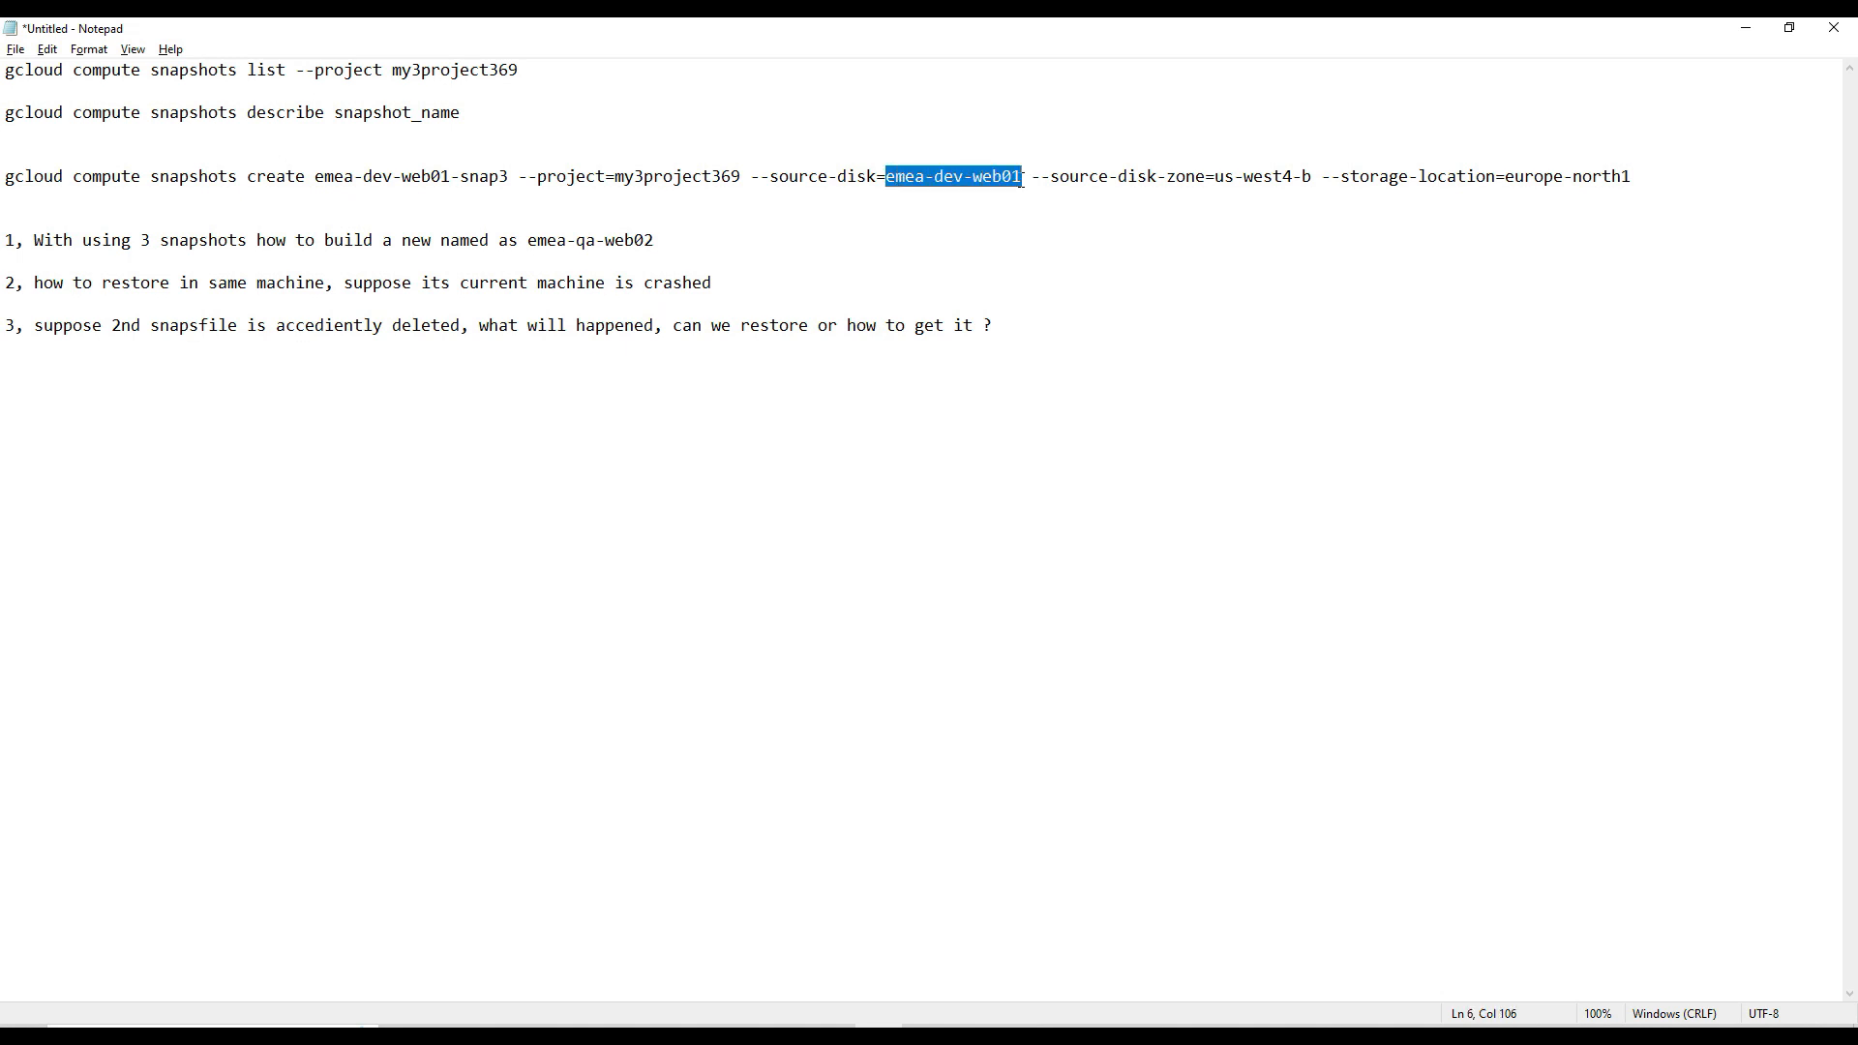
left_click(609, 285)
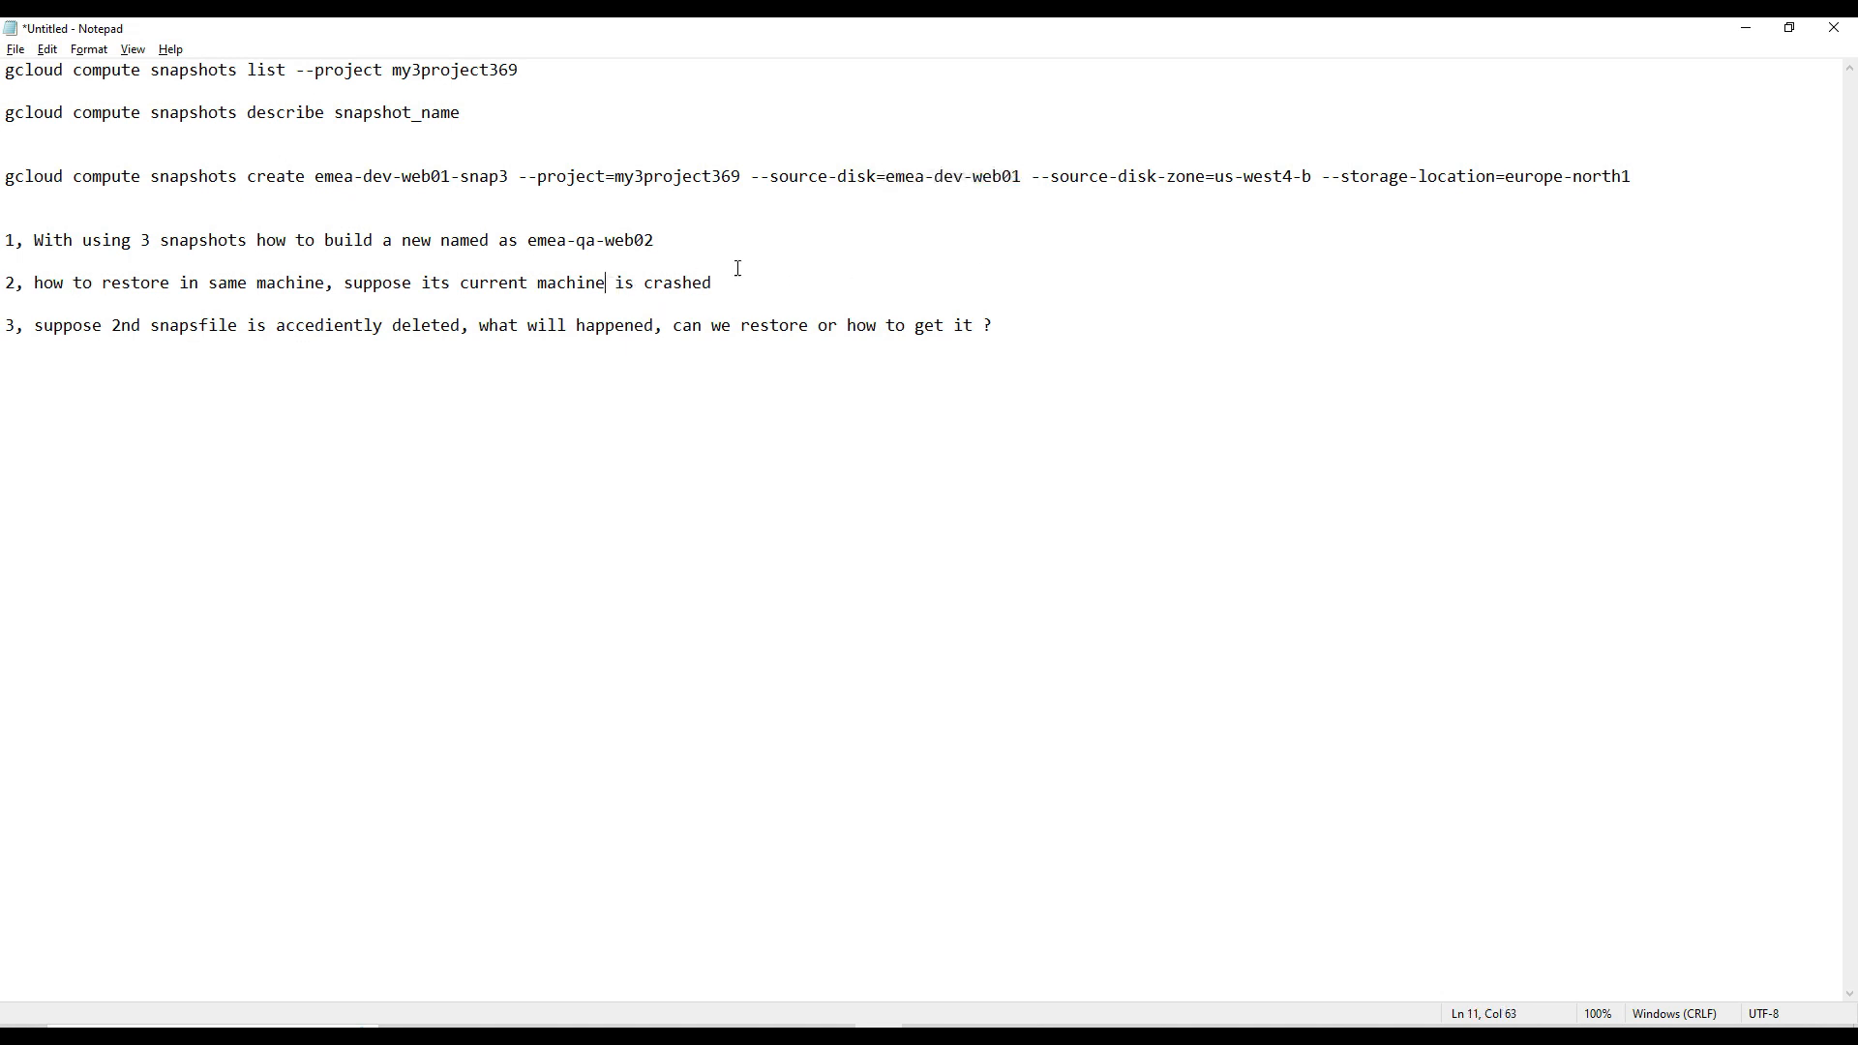
type("(")
key("ctrl+v")
type(")")
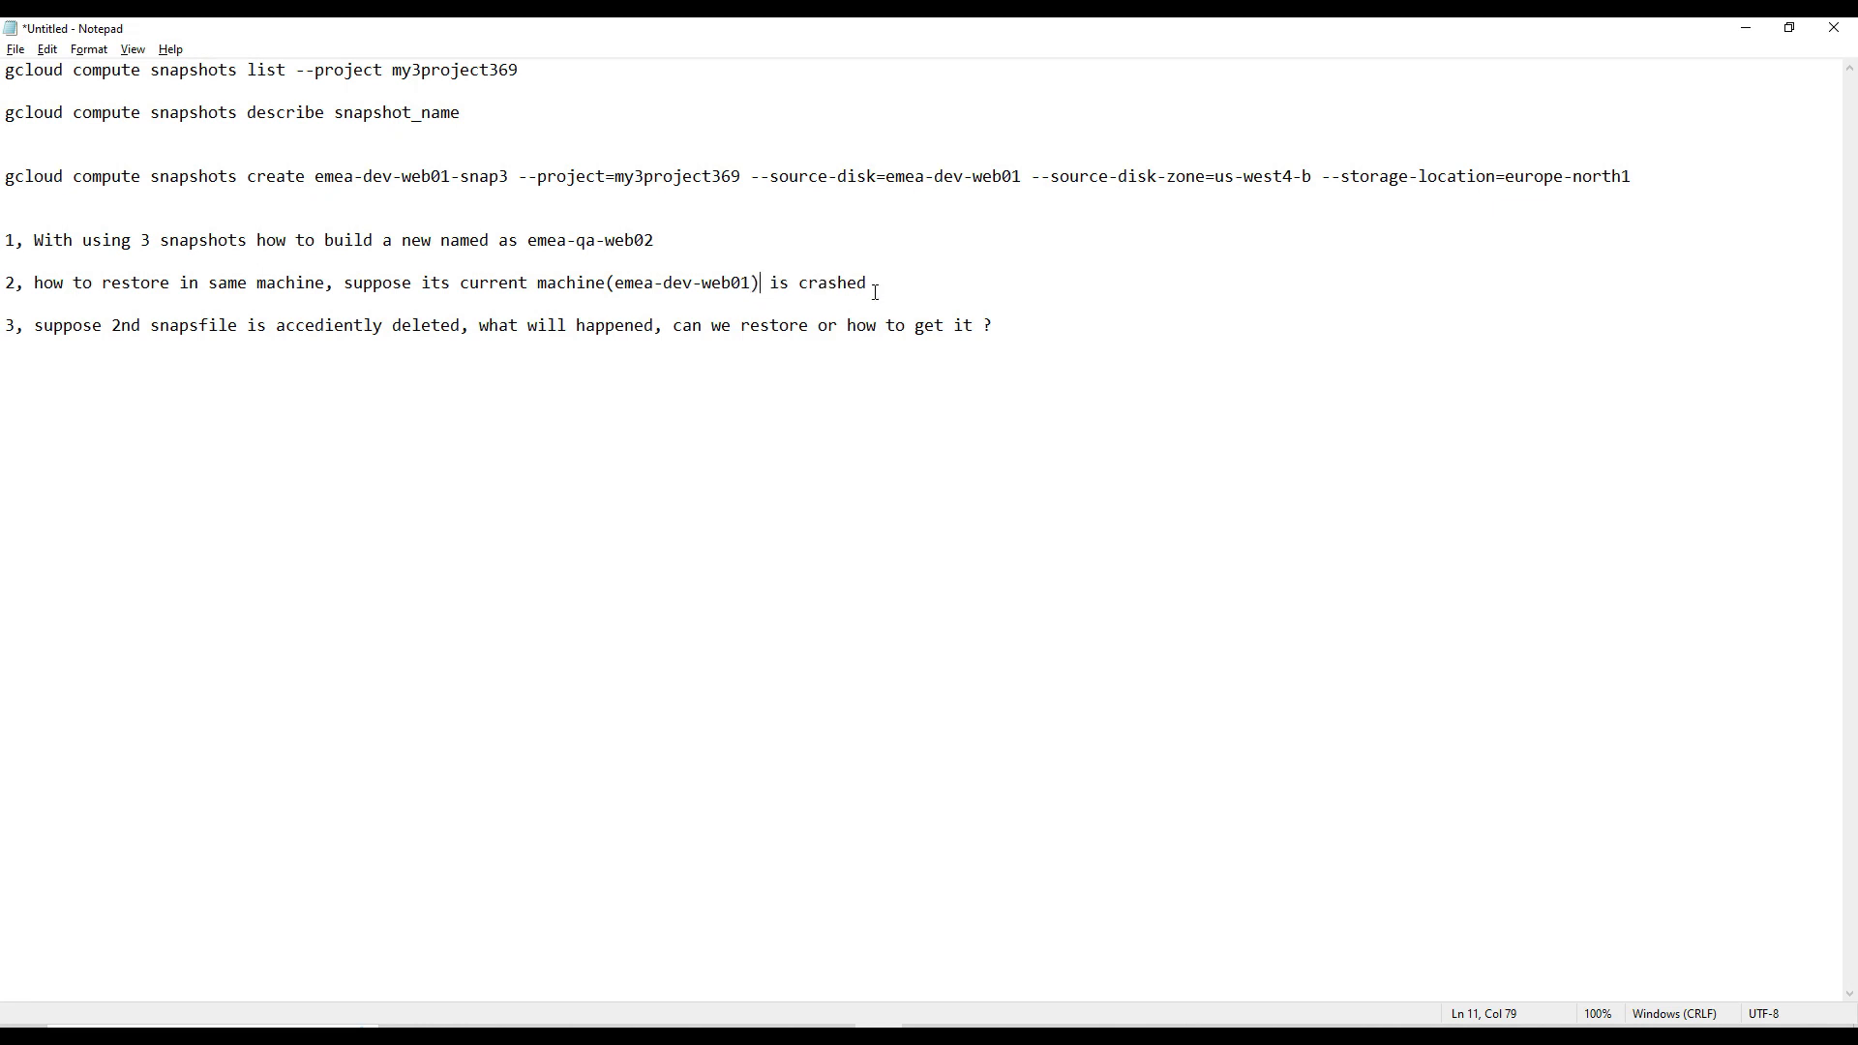